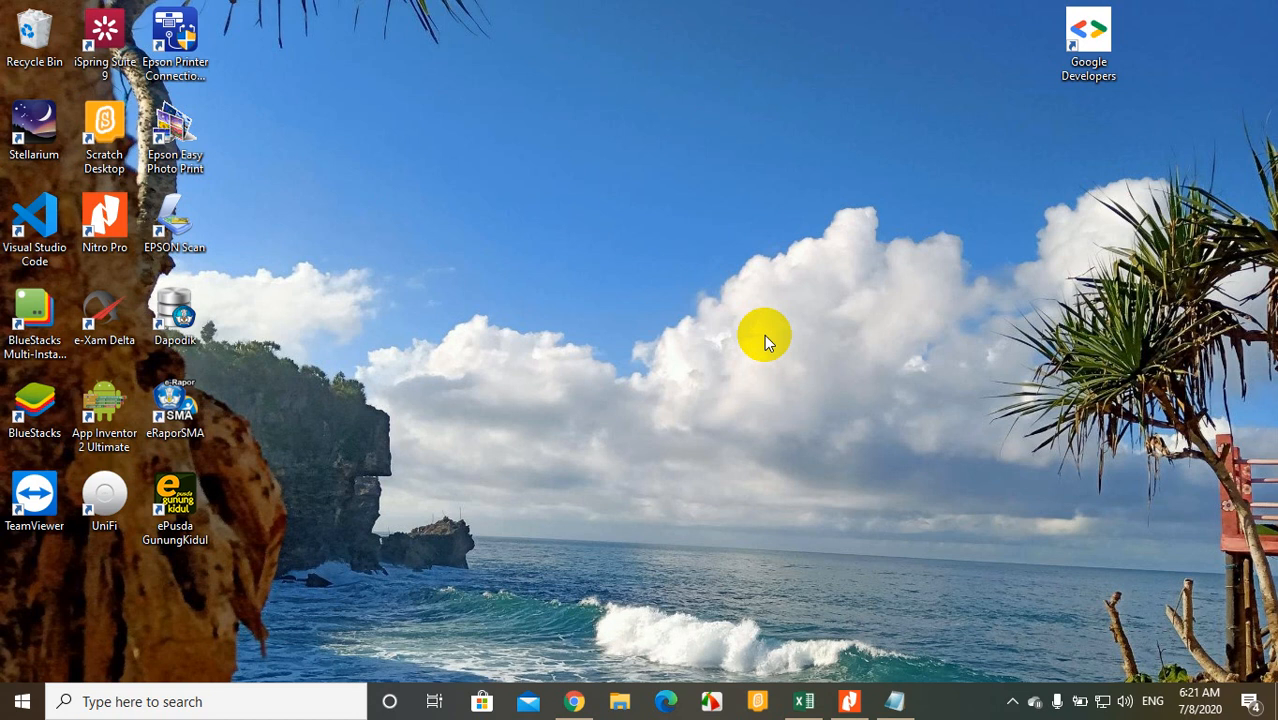
# In the Materi_Rabu_08072020.txt notes, reletter the last three sub-items of item 1 as d, e and f
pyautogui.click(894, 701)
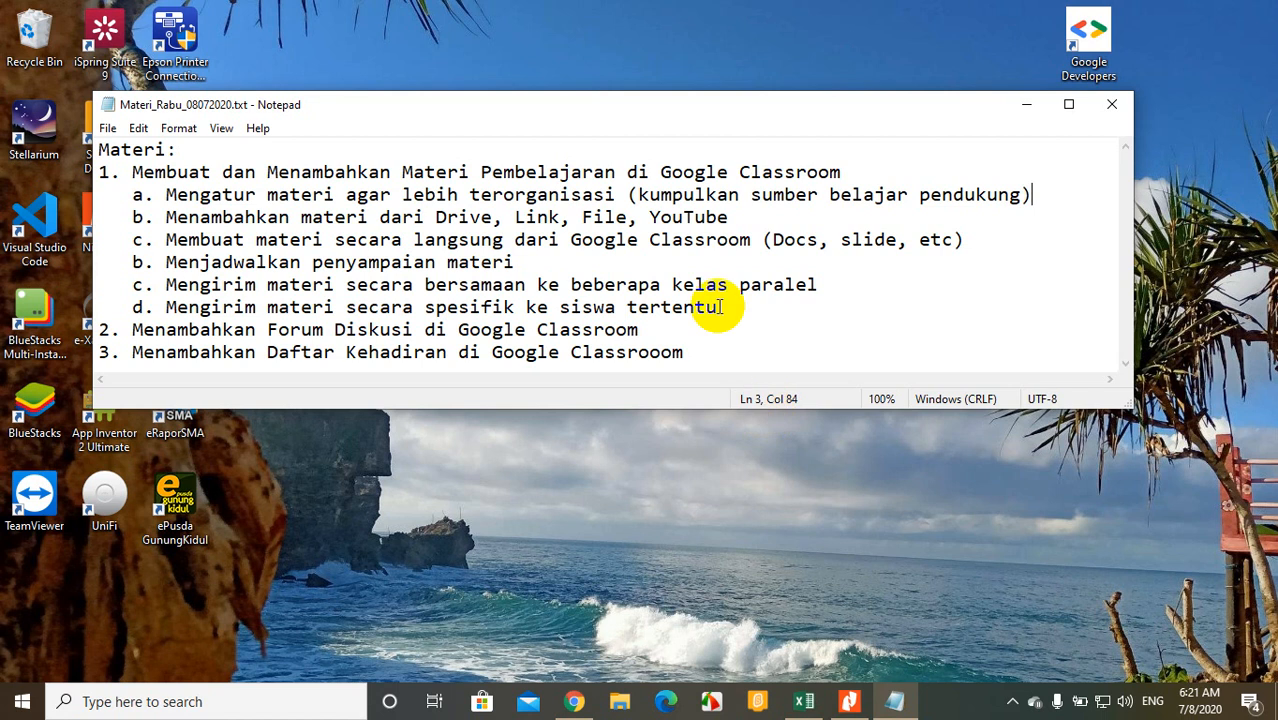
pyautogui.click(143, 243)
pyautogui.press('Down')
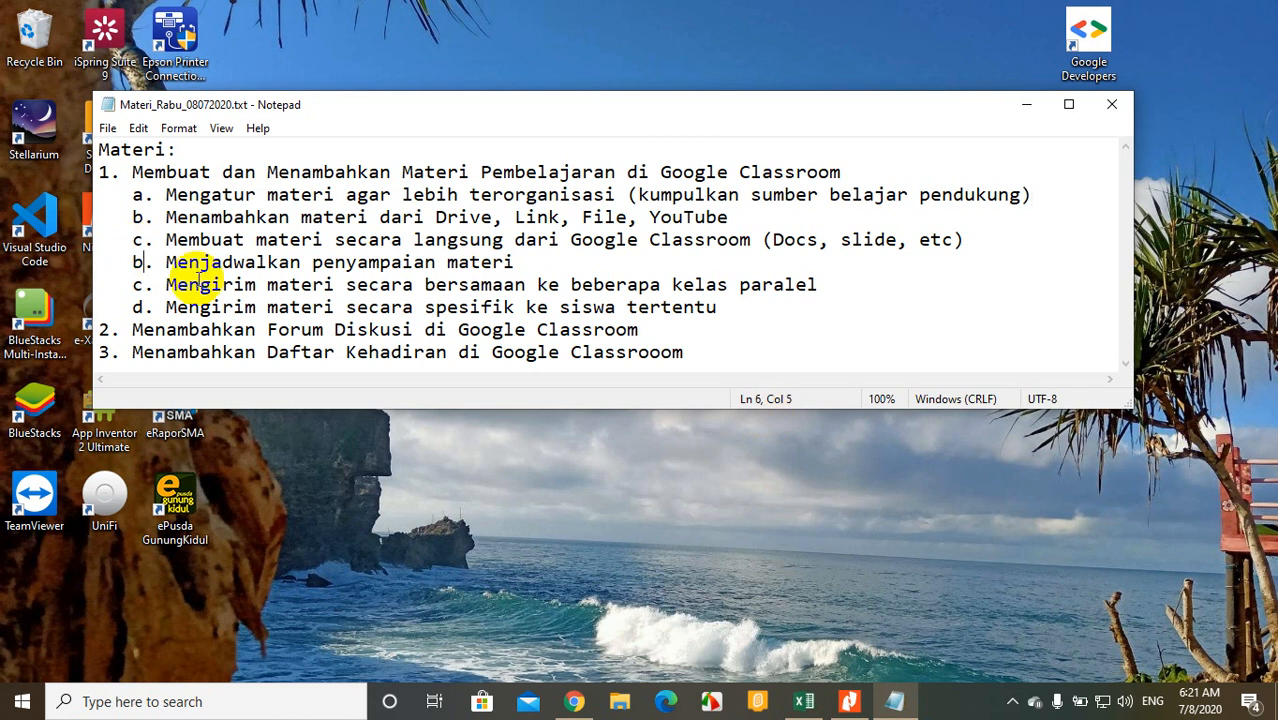
pyautogui.press('BackSpace')
pyautogui.write('d')
pyautogui.press('Down')
pyautogui.press('BackSpace')
pyautogui.write('e')
pyautogui.press('Down')
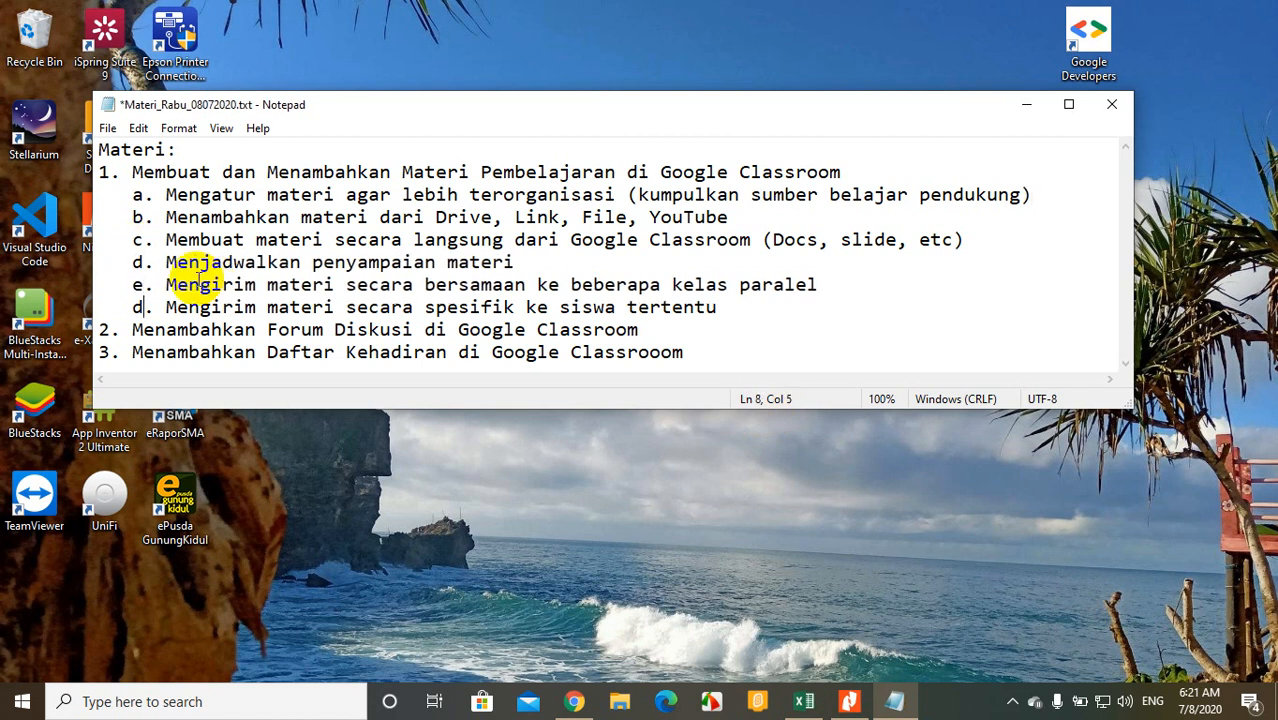
pyautogui.press('BackSpace')
pyautogui.write('f')
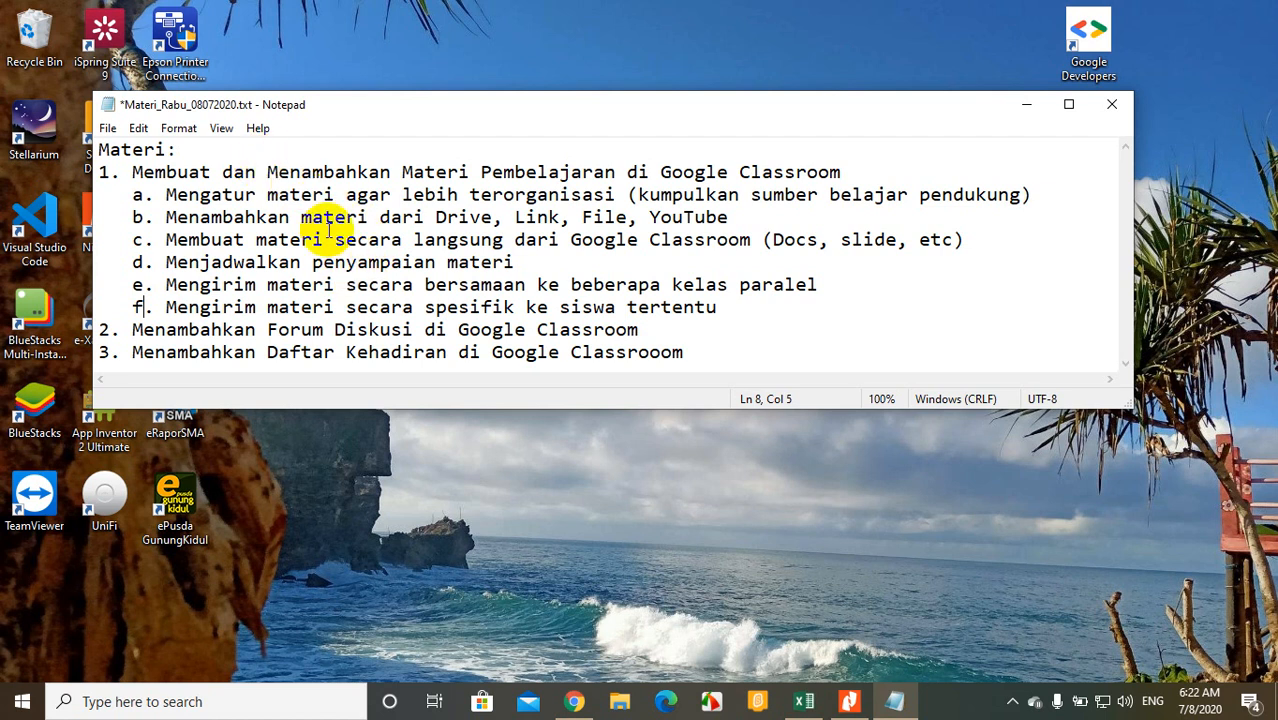
# Save the Materi_Rabu_08072020.txt notes and minimize their window
pyautogui.click(711, 356)
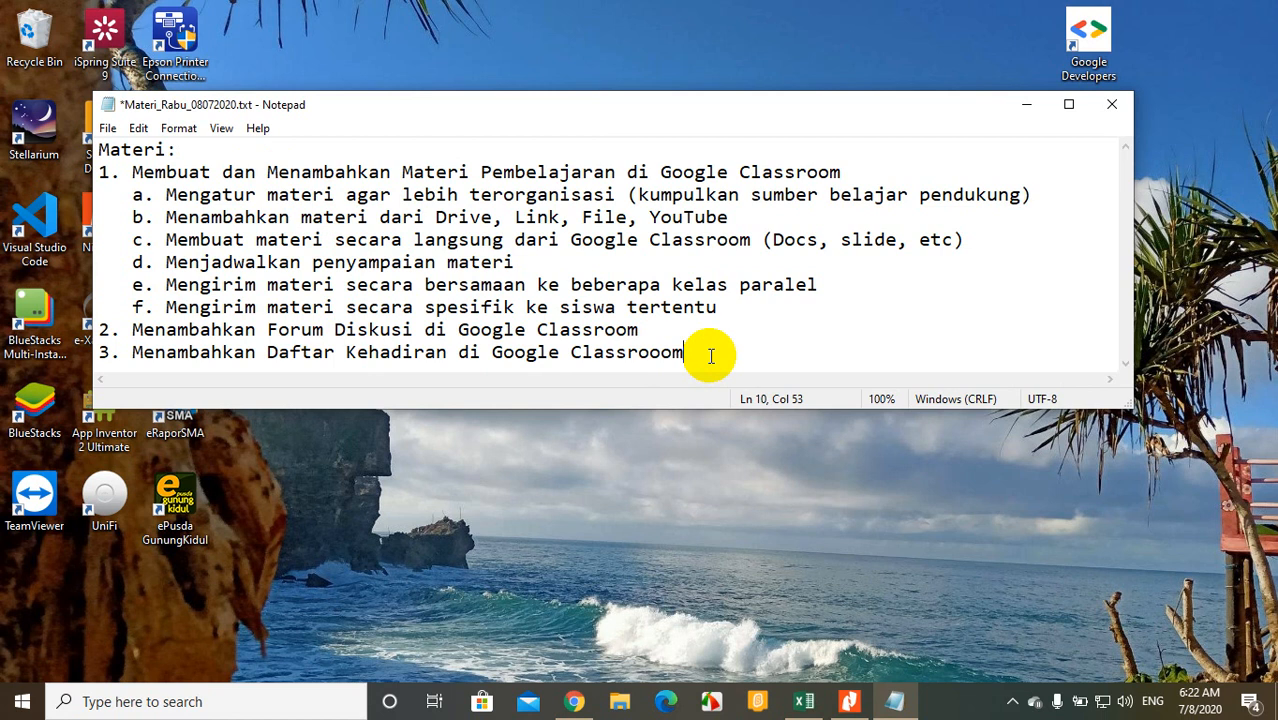
pyautogui.hotkey('ctrl', 's')
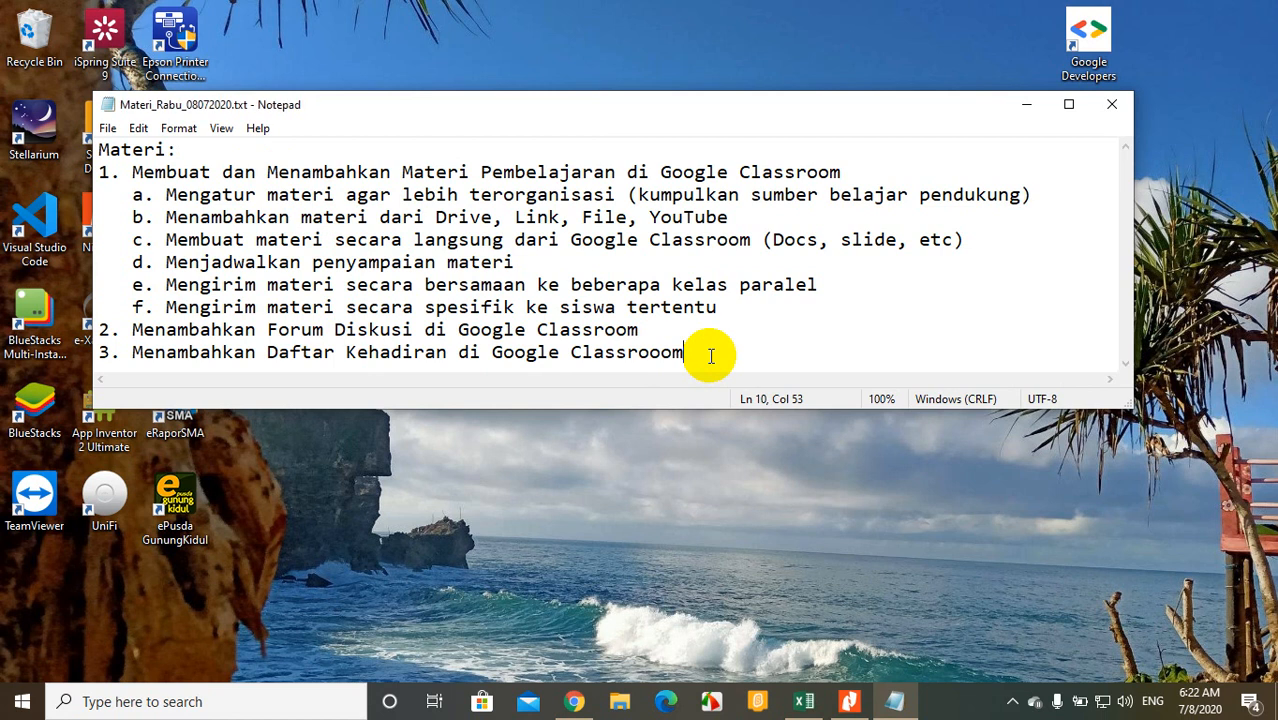
pyautogui.click(1022, 107)
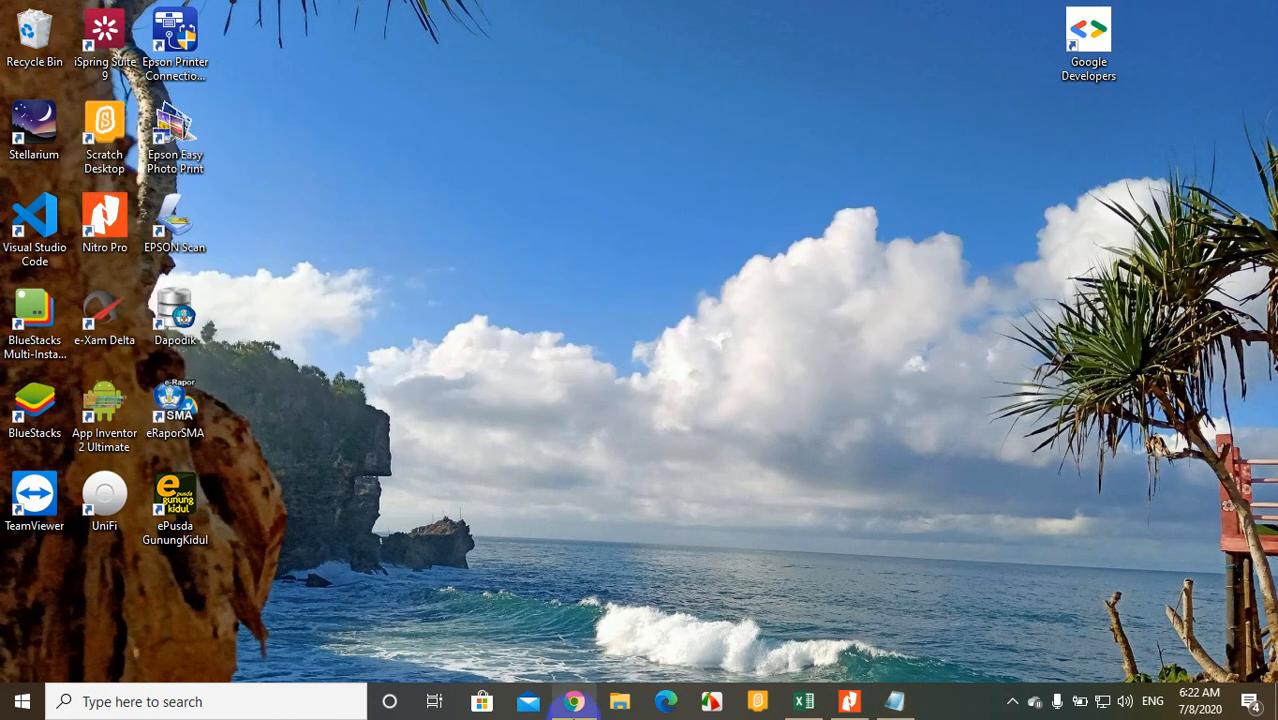
# Switch to Google Classroom in Chrome and open the Classwork page of the TIK - X MIPA 1 class
pyautogui.click(571, 703)
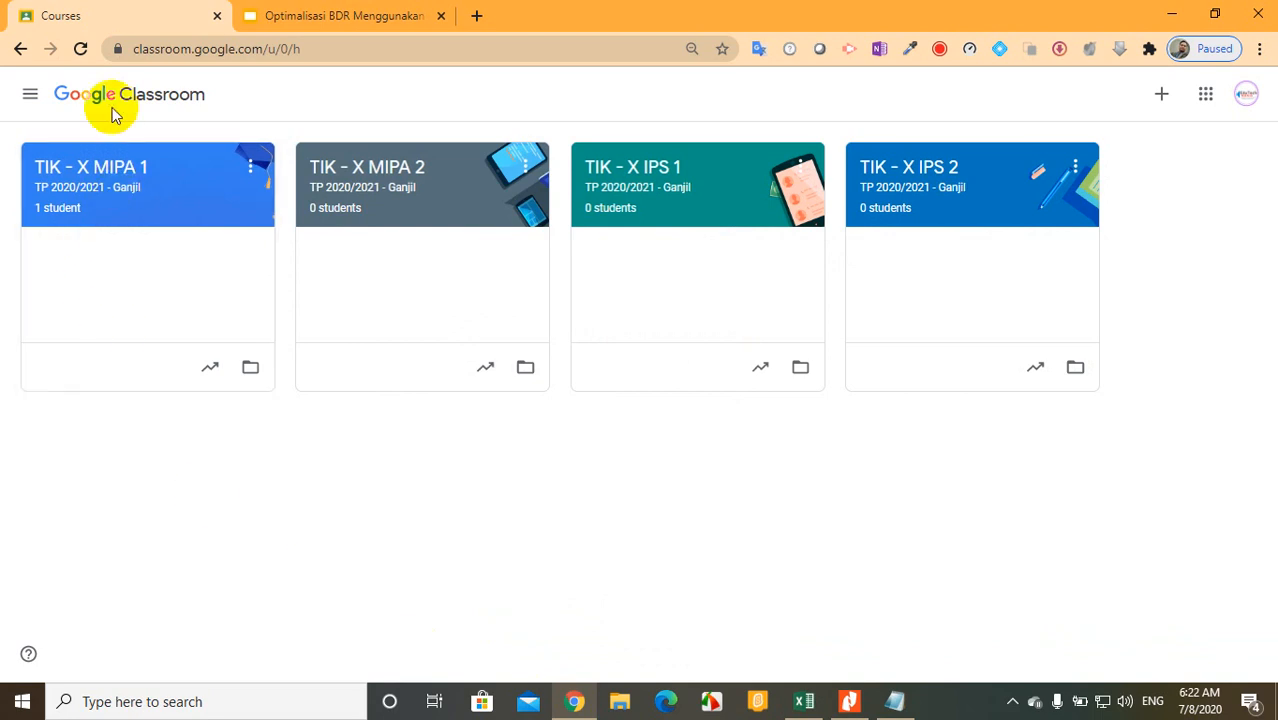
pyautogui.click(119, 177)
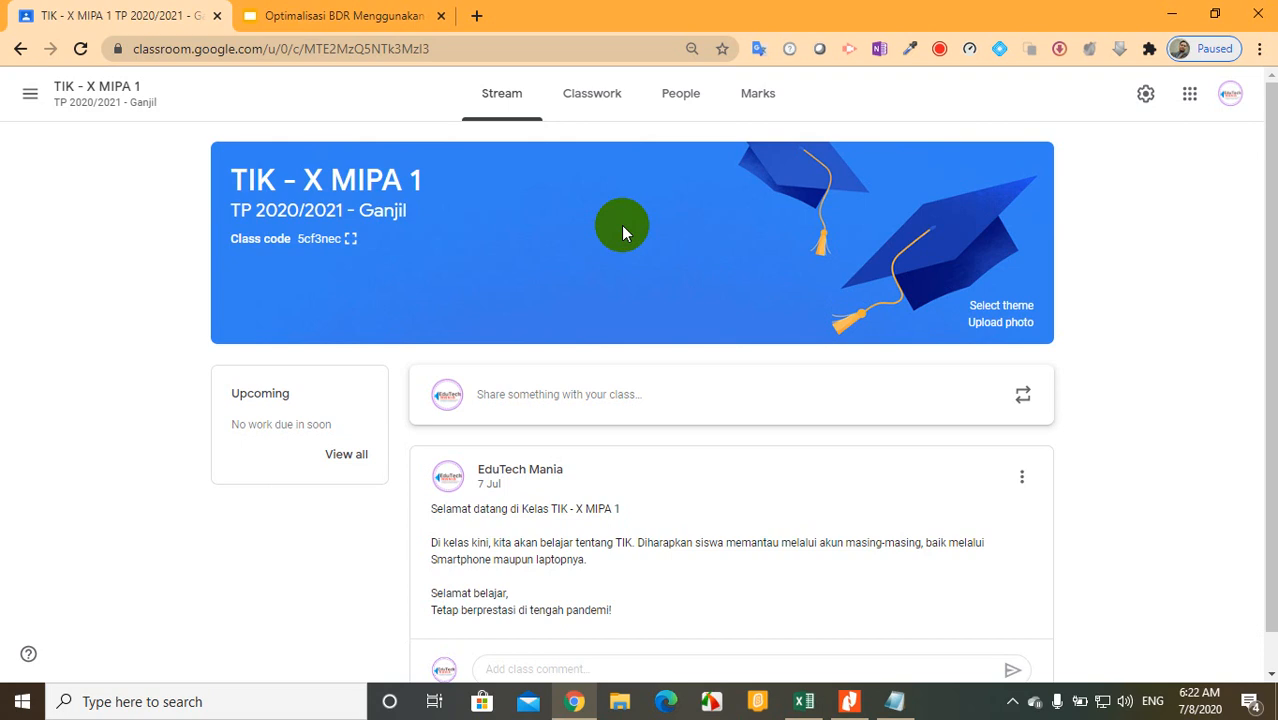
pyautogui.click(593, 100)
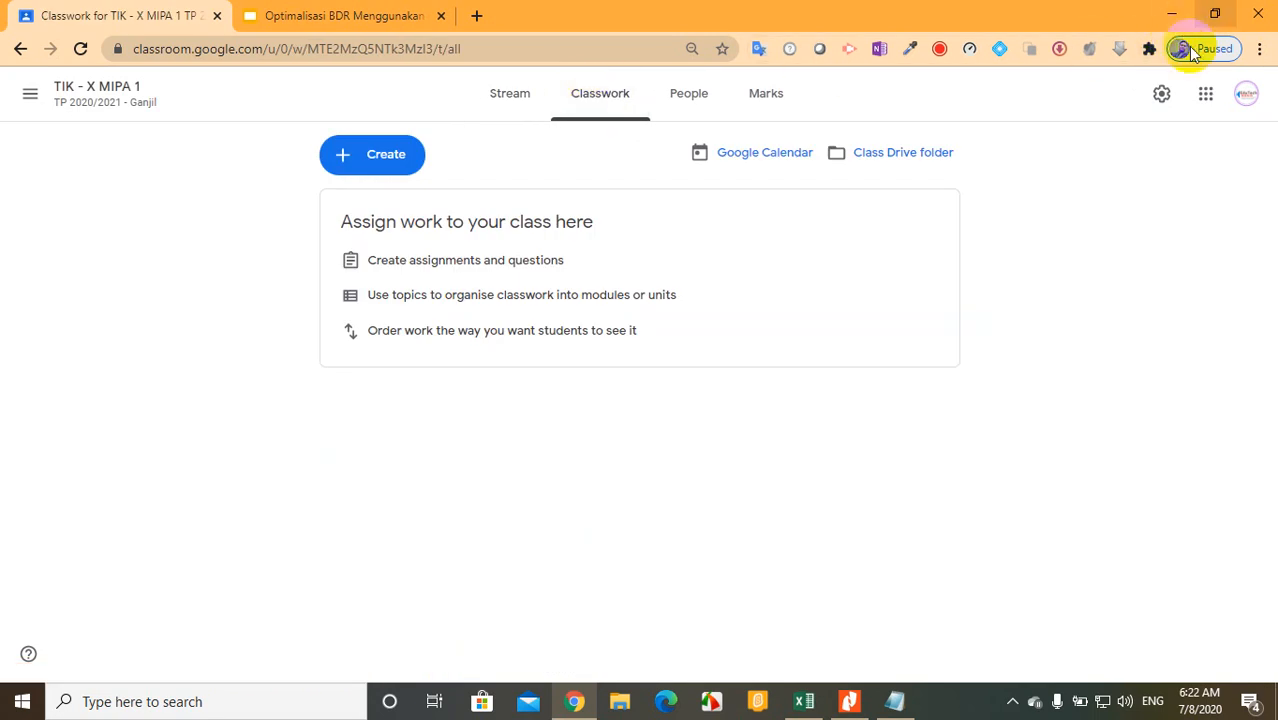
# Restore the browser to a smaller window and move it up against the screen's upper edge
pyautogui.click(897, 702)
pyautogui.click(897, 702)
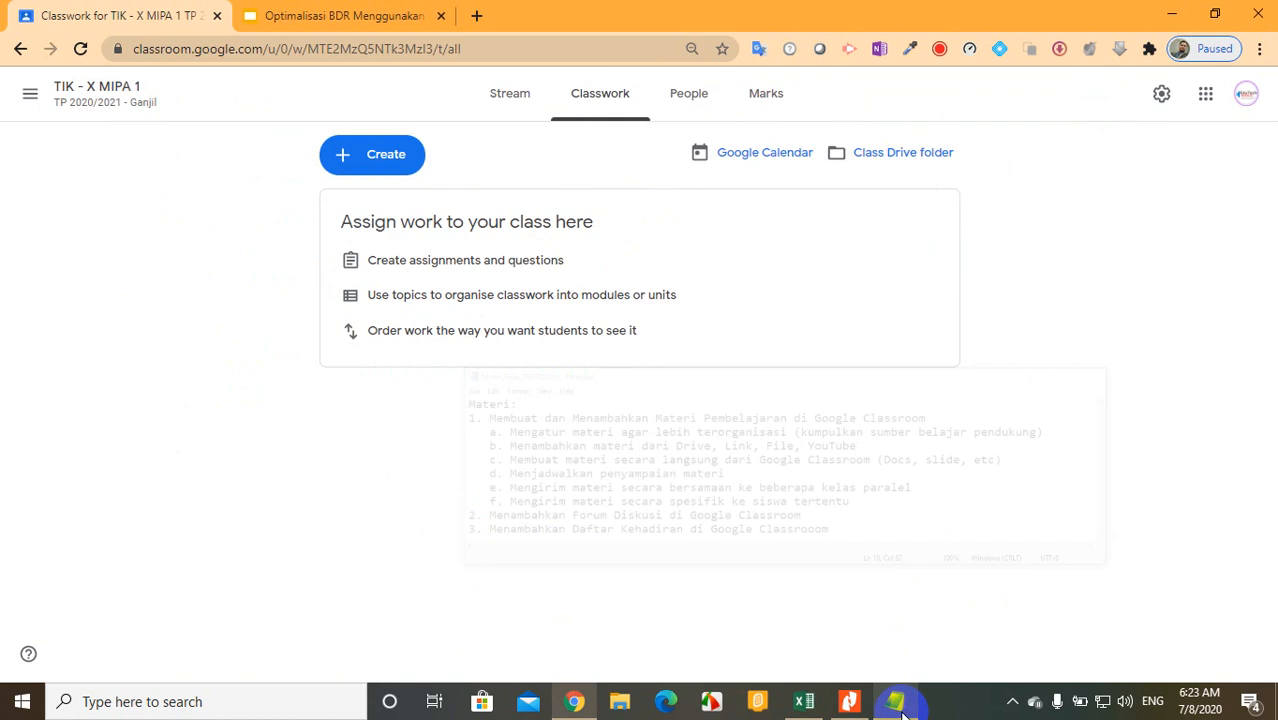
pyautogui.click(1215, 15)
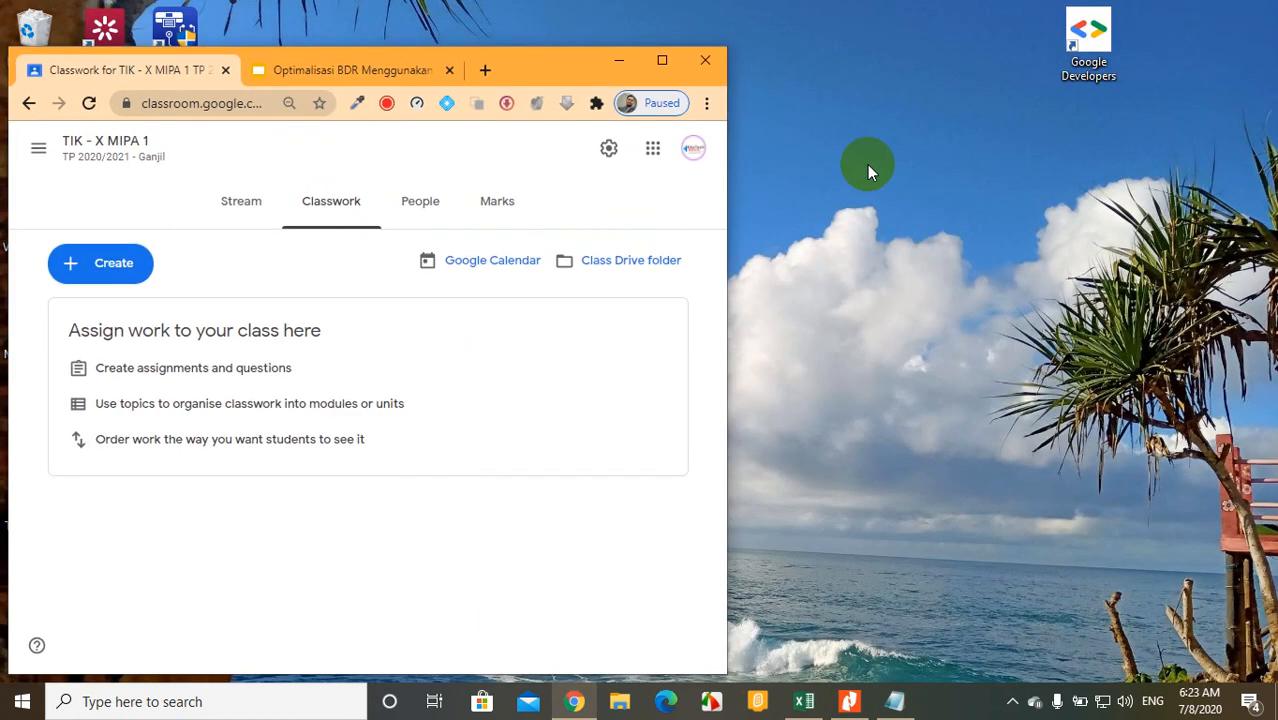
pyautogui.moveTo(296, 50); pyautogui.dragTo(296, 4)
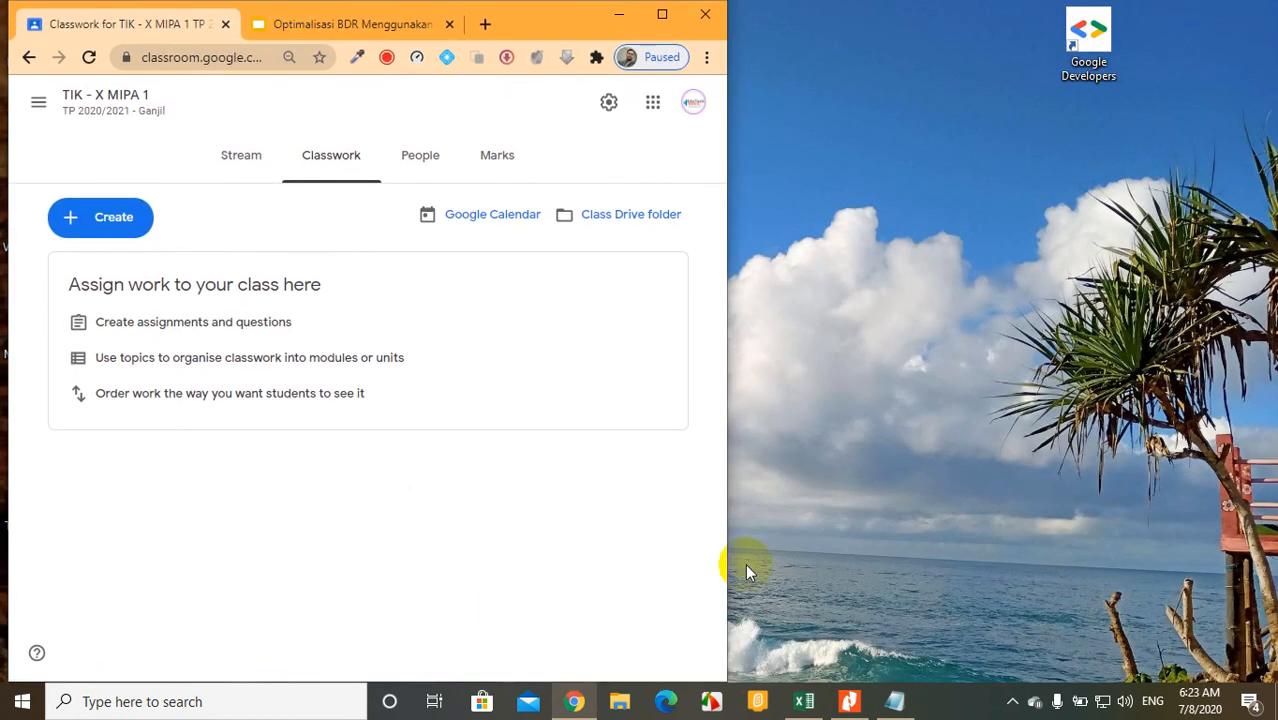
# Bring up the Notepad notes, narrow the window so it clears the browser, move it up beside the browser and make it taller
pyautogui.click(895, 702)
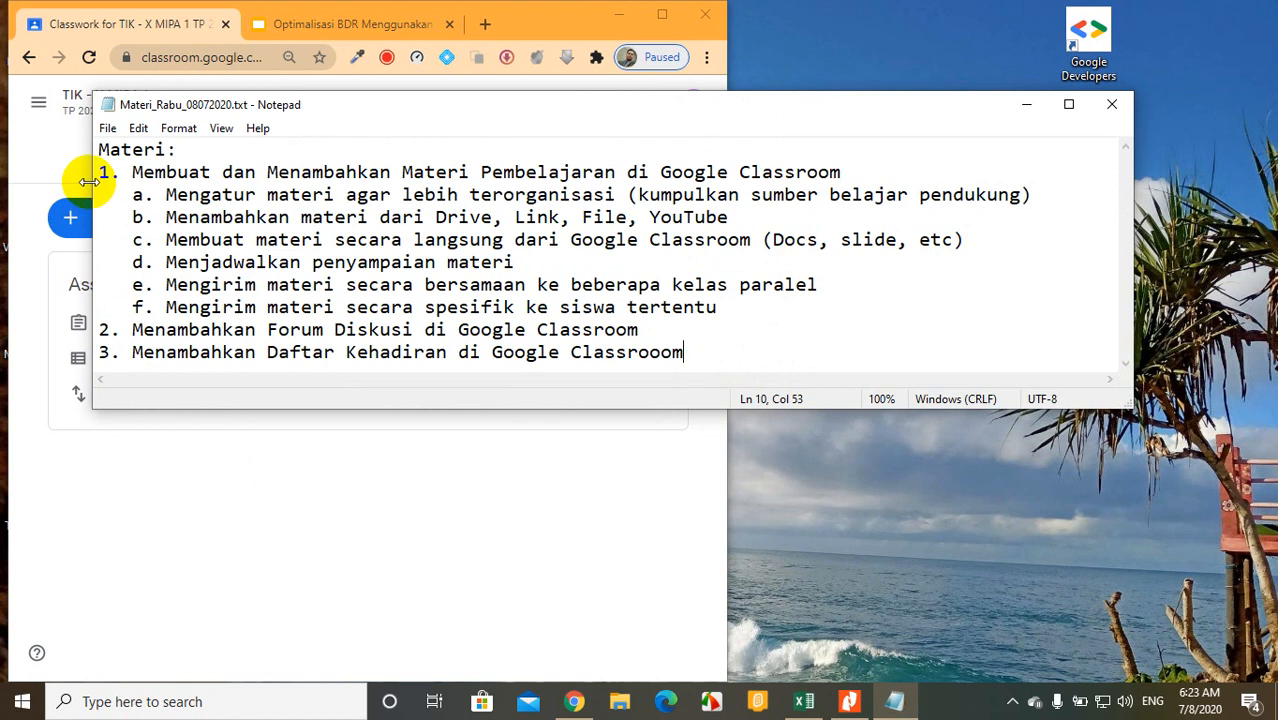
pyautogui.moveTo(78, 177); pyautogui.dragTo(724, 253)
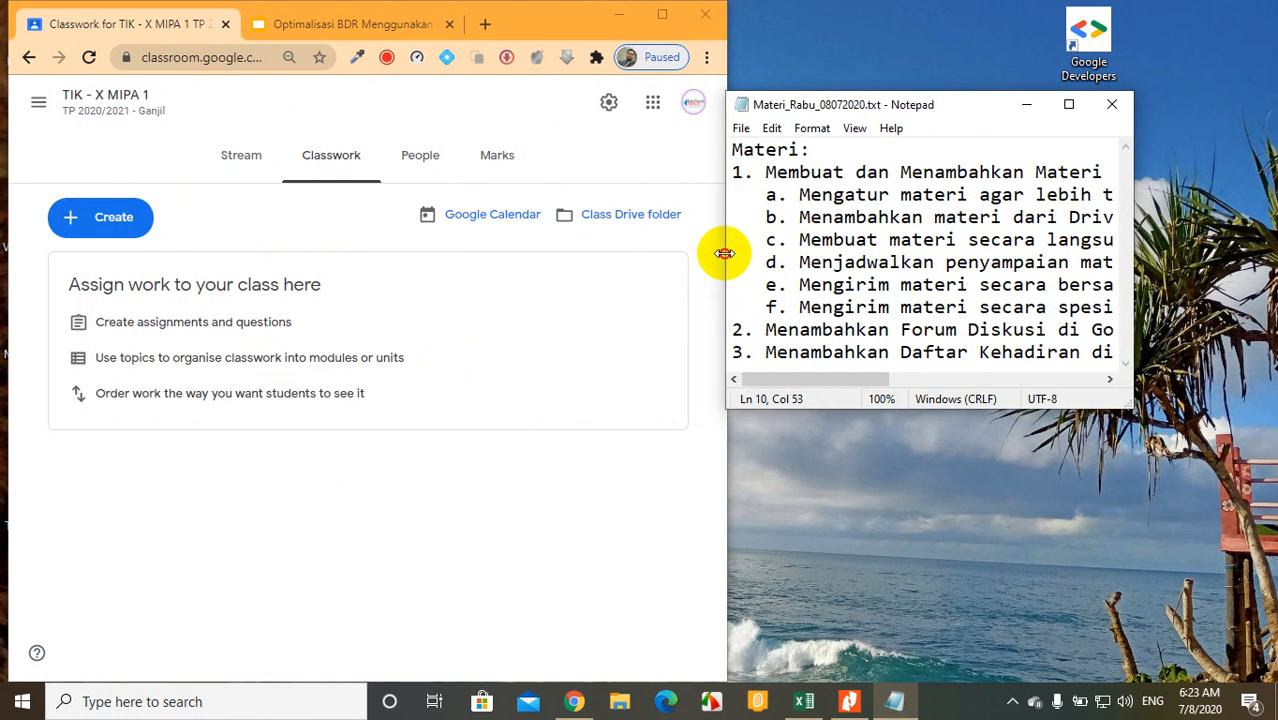
pyautogui.moveTo(918, 110); pyautogui.dragTo(907, 20)
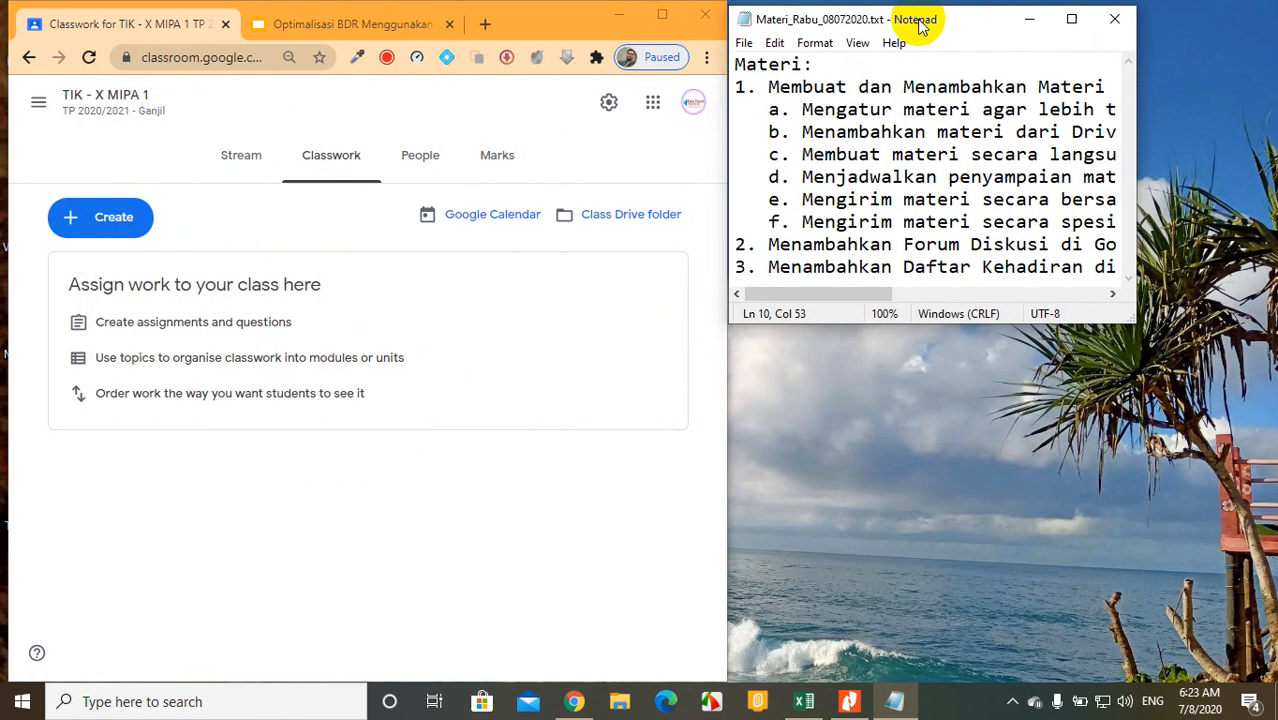
pyautogui.moveTo(1120, 318); pyautogui.dragTo(1242, 445)
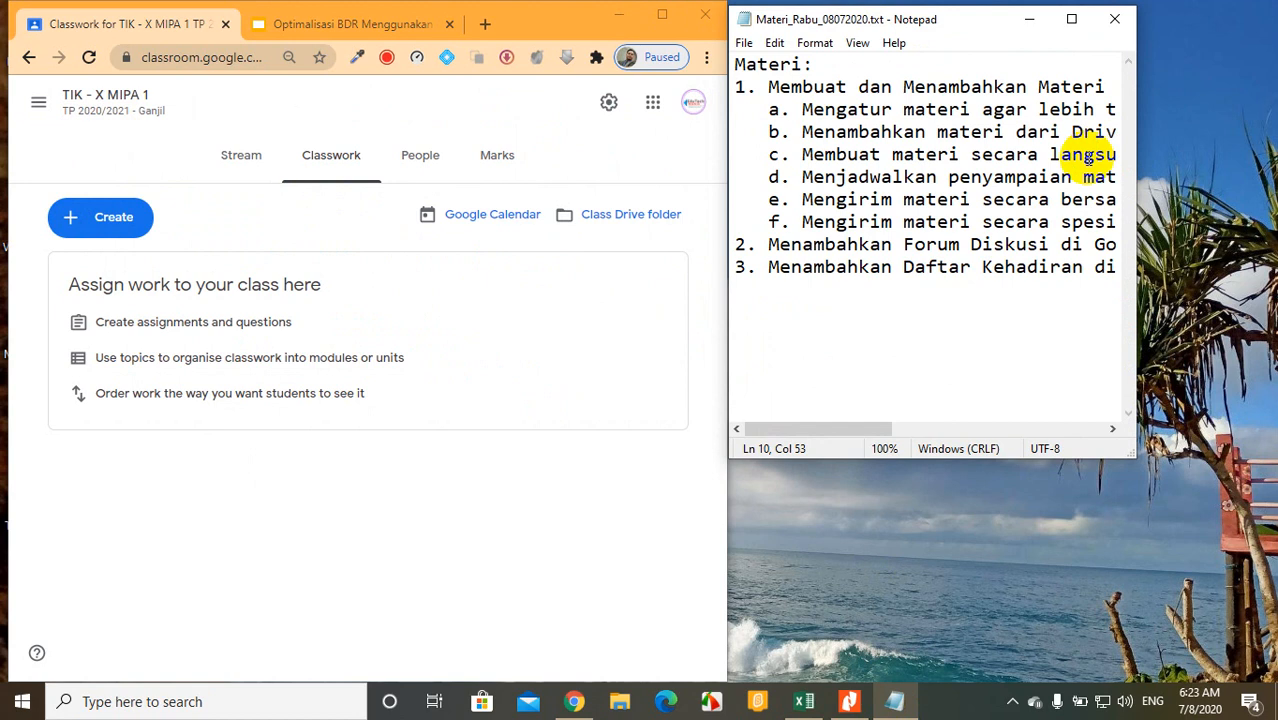
# Zoom the notes out to 50% and adjust both window widths so Notepad and the browser sit side by side
pyautogui.keyDown('ctrl'); pyautogui.scroll(-4, 1015, 207); pyautogui.keyUp('ctrl')
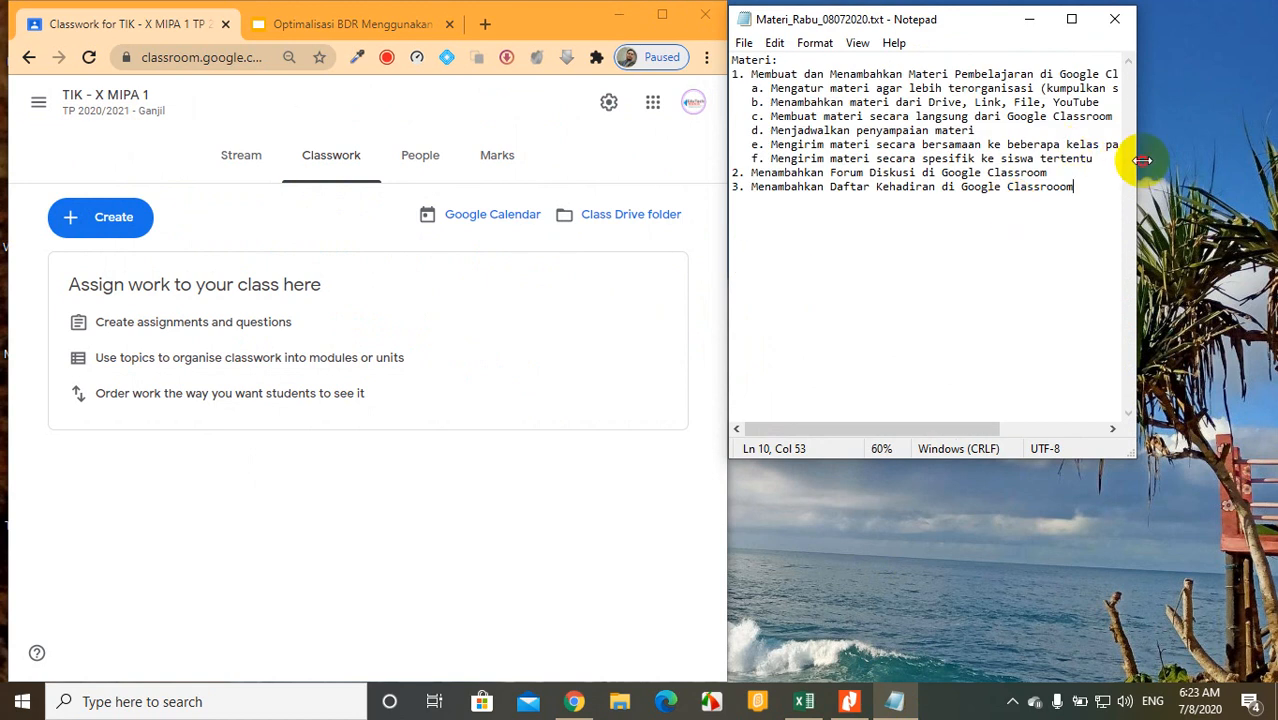
pyautogui.moveTo(1137, 158); pyautogui.dragTo(1270, 160)
pyautogui.keyDown('ctrl'); pyautogui.scroll(-1, 1134, 172); pyautogui.keyUp('ctrl')
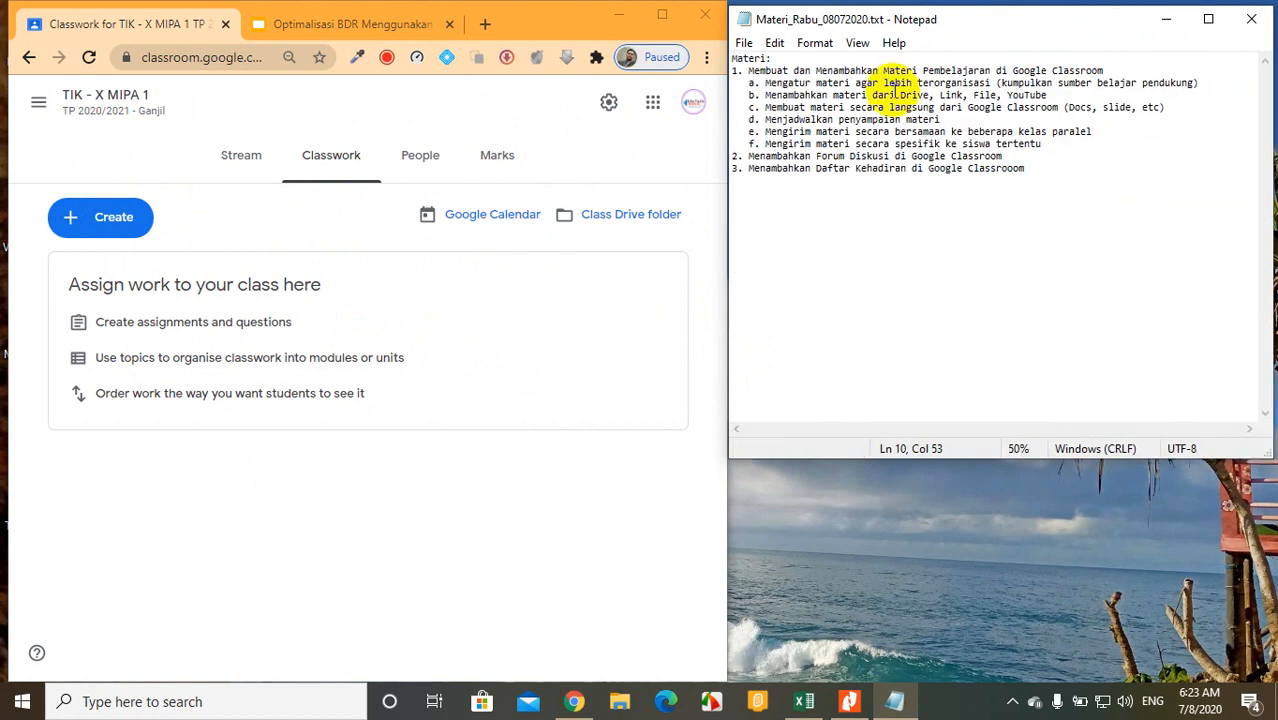
pyautogui.moveTo(729, 80); pyautogui.dragTo(775, 110)
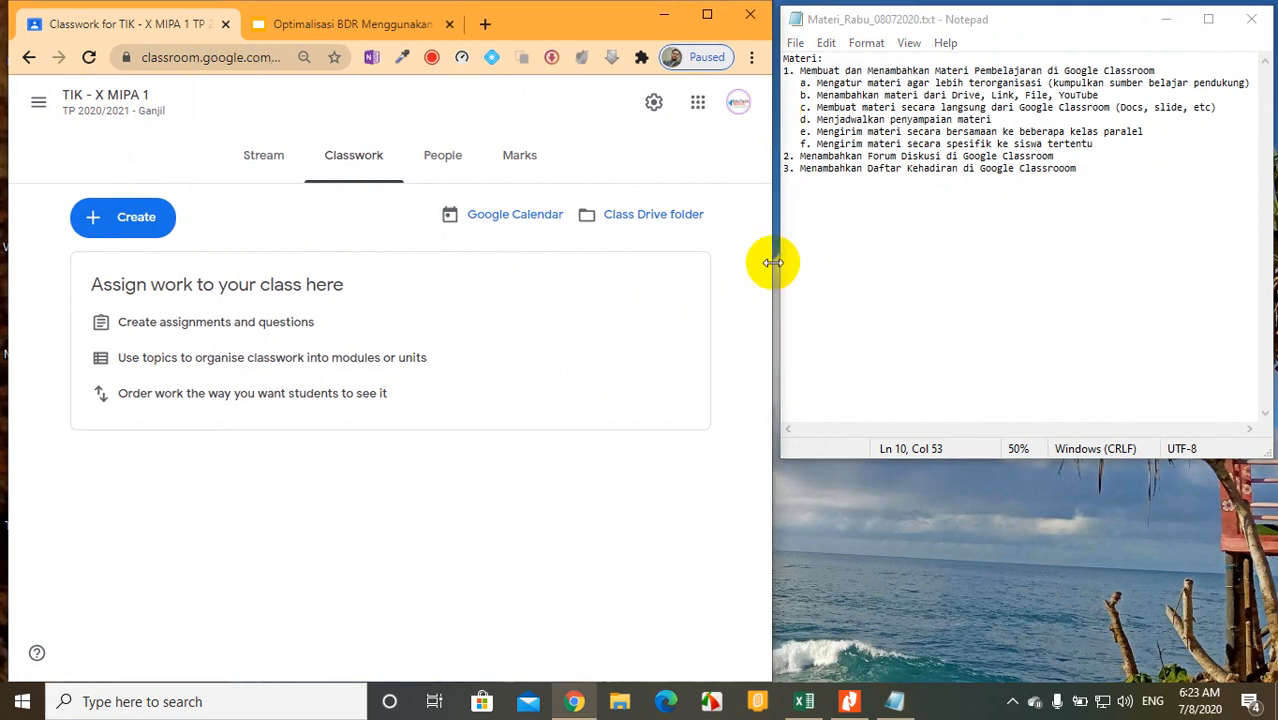
pyautogui.moveTo(770, 262); pyautogui.dragTo(778, 260)
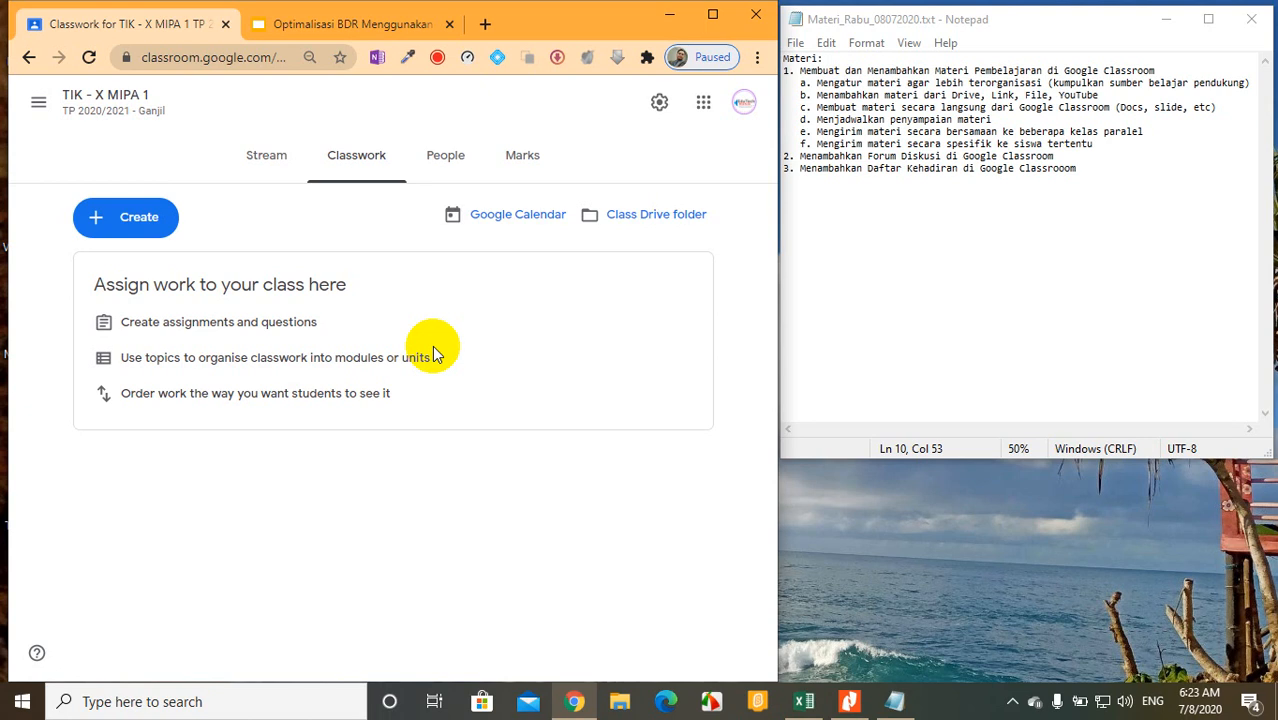
# View the "Materi Tidak Terkategorisasi" slide in the presentation and start a new Material post in the TIK - X MIPA 1 classwork
pyautogui.click(337, 22)
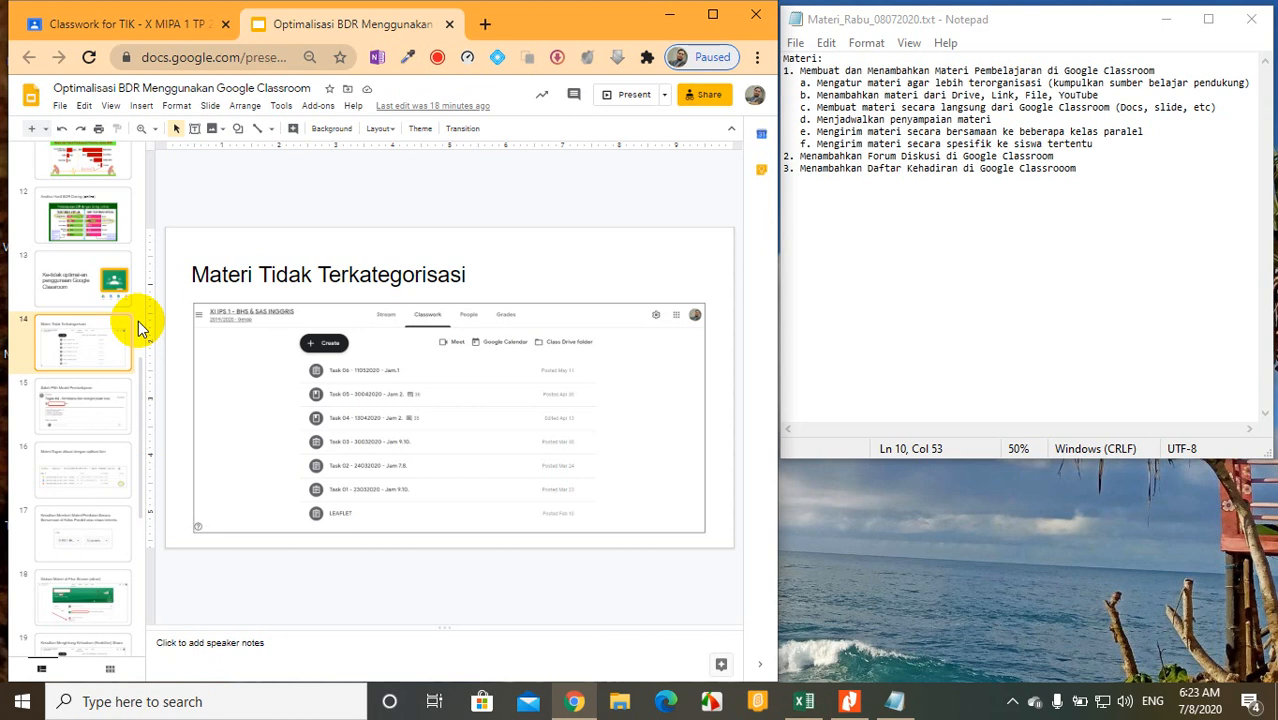
pyautogui.click(124, 22)
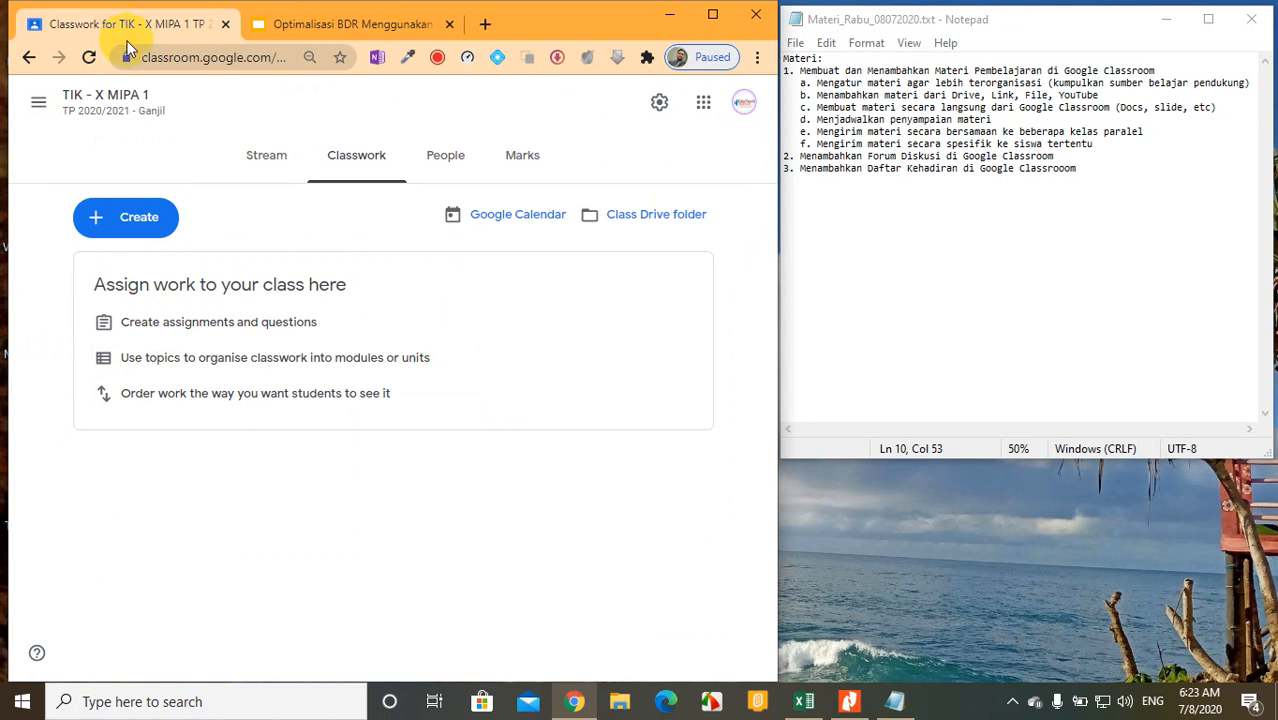
pyautogui.click(165, 229)
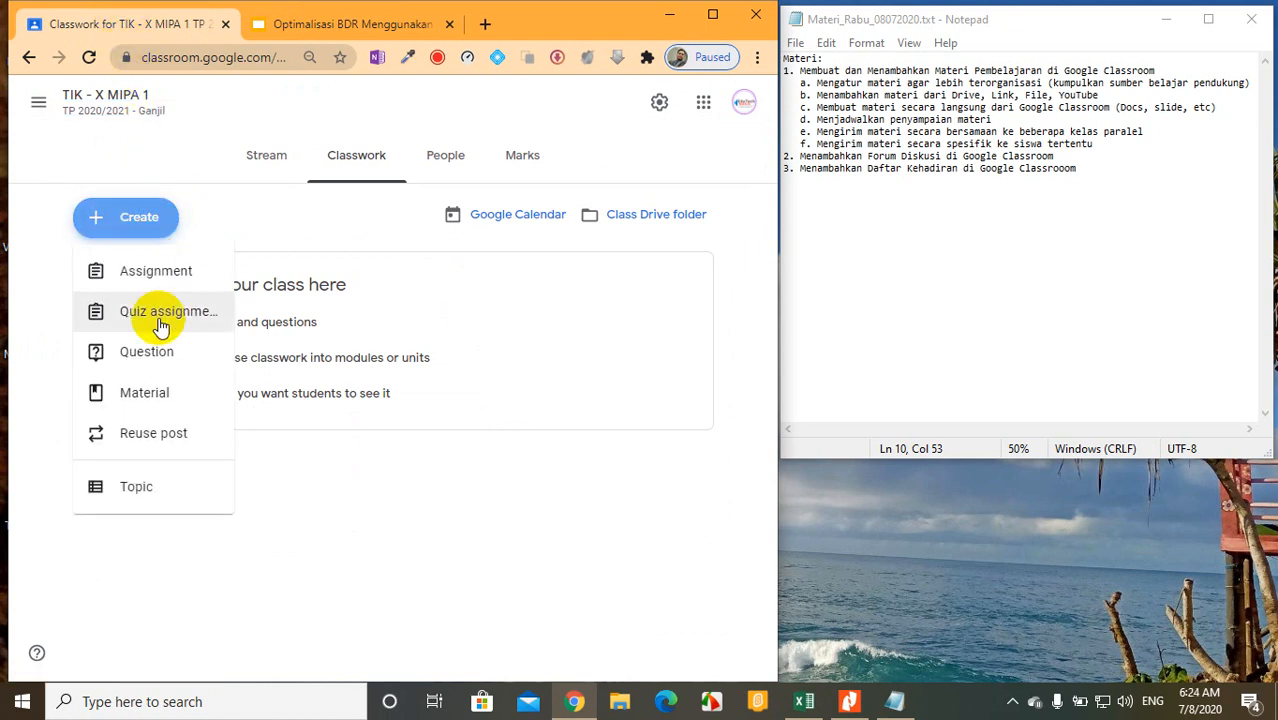
pyautogui.click(145, 393)
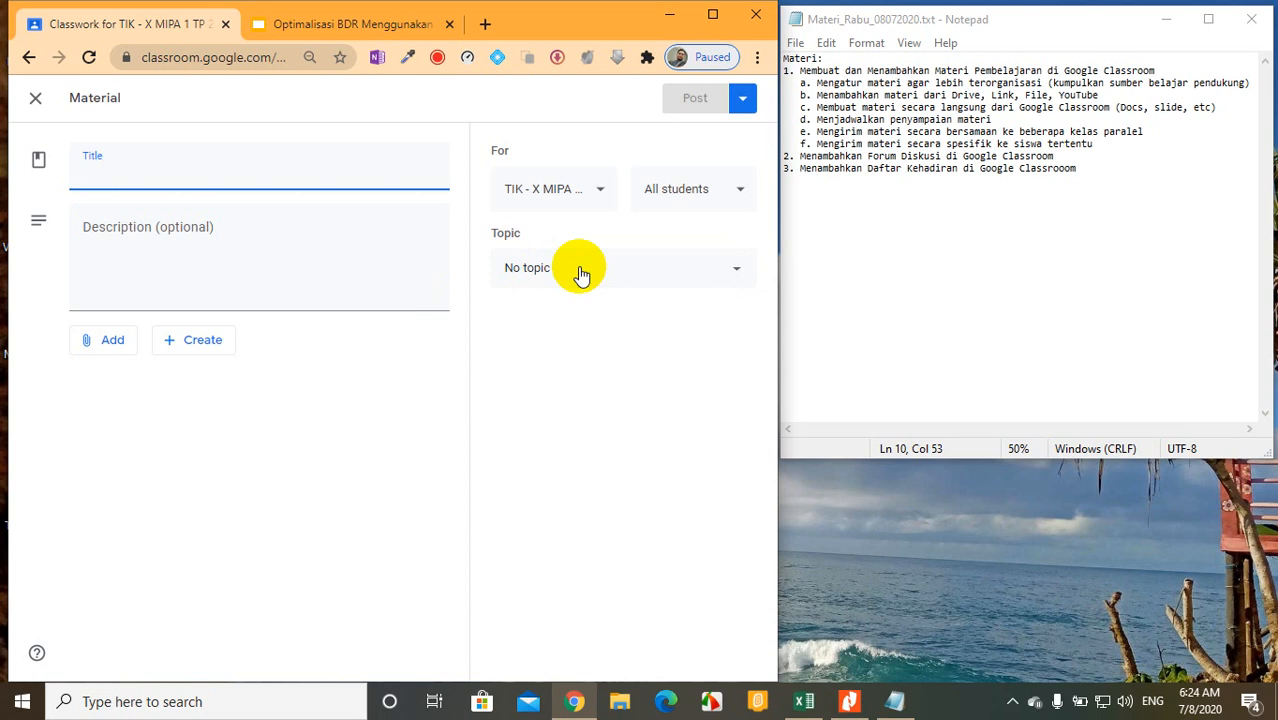
# Examine the material form's title and description fields, its attachment sources and the file types it can create
pyautogui.click(133, 235)
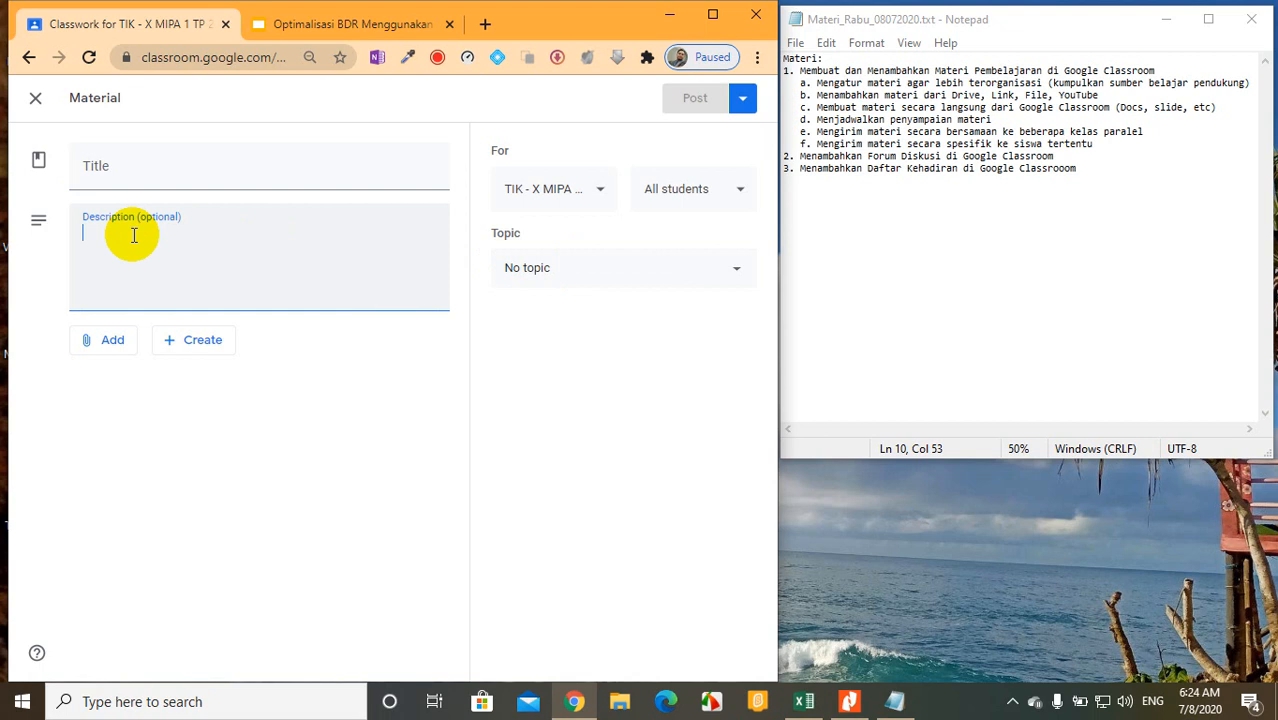
pyautogui.click(128, 162)
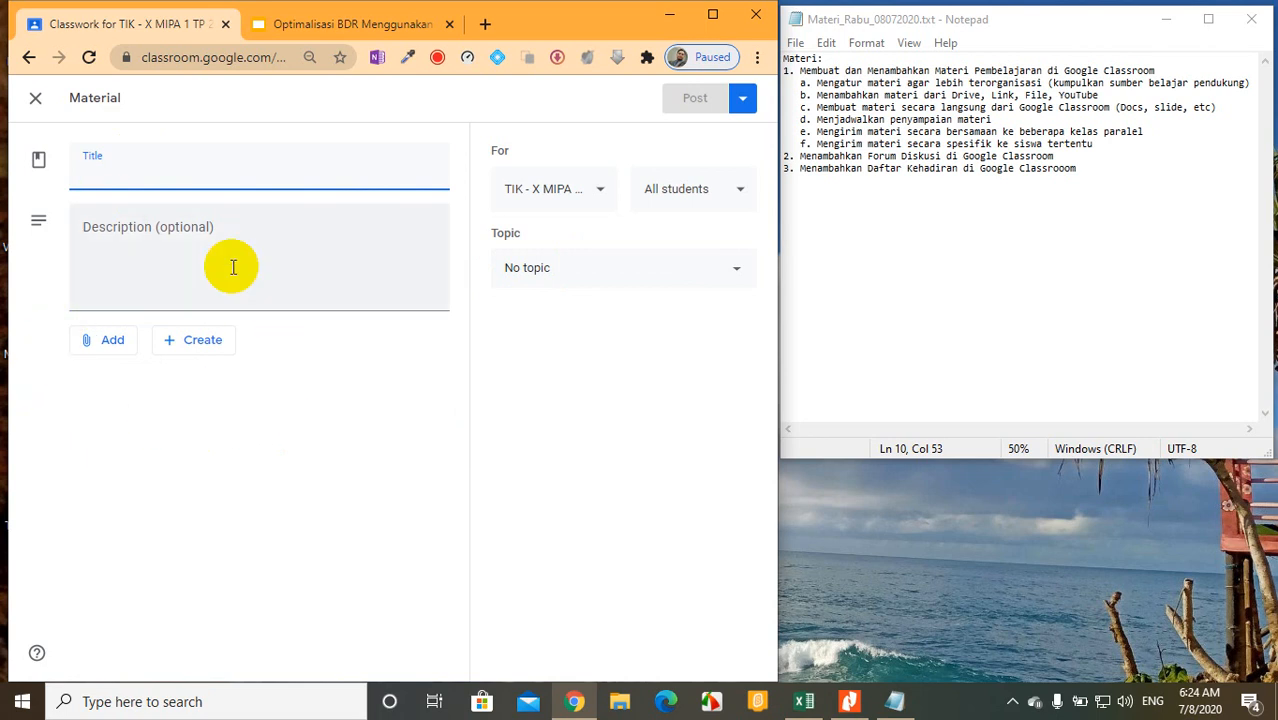
pyautogui.click(110, 342)
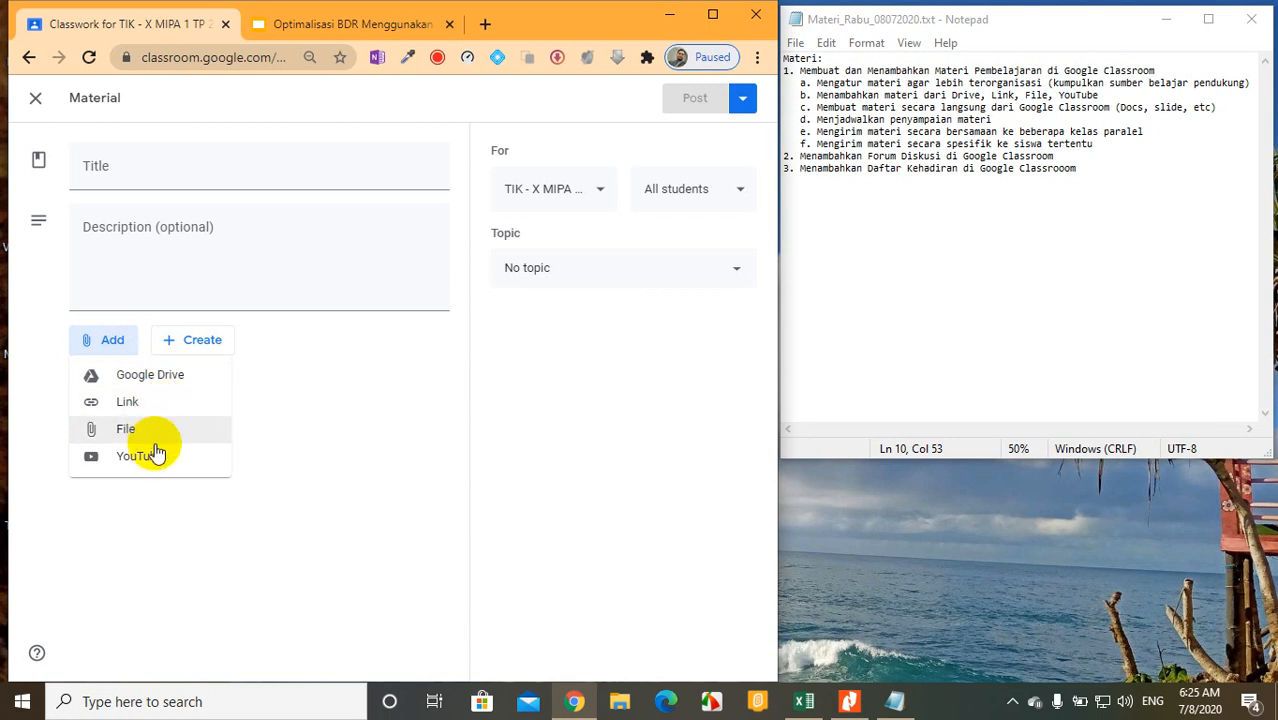
pyautogui.click(216, 345)
pyautogui.click(220, 347)
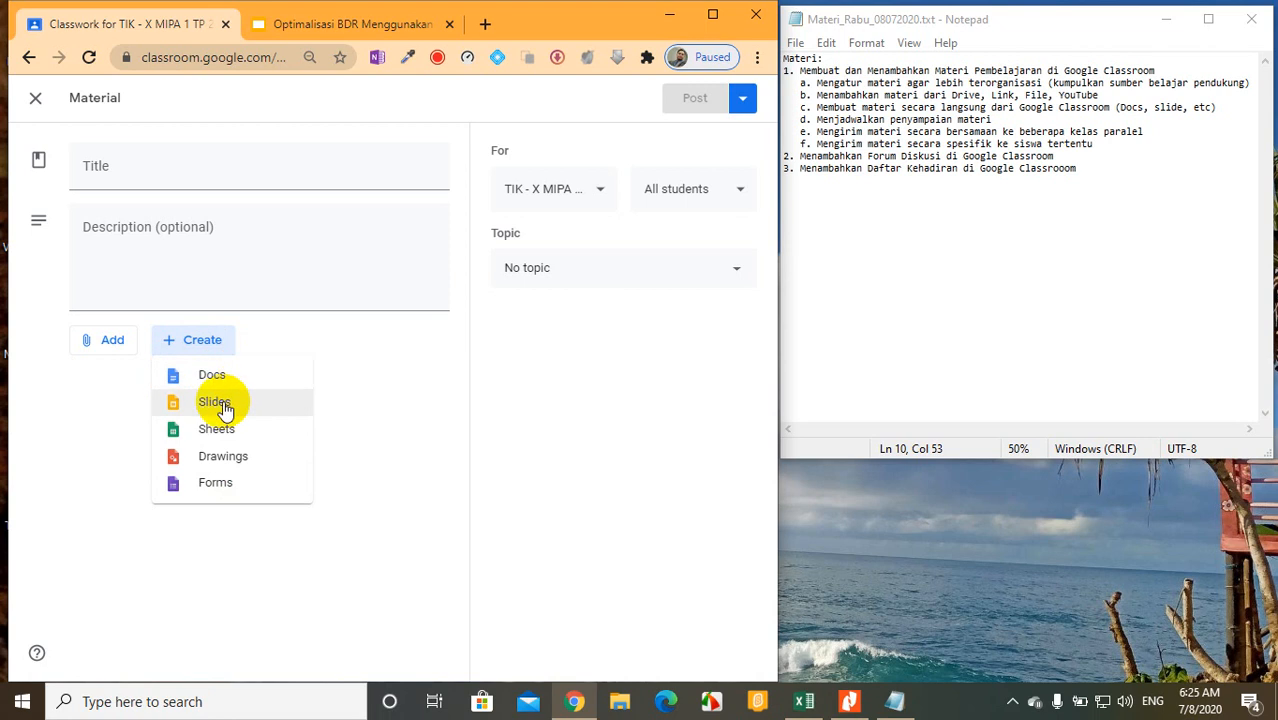
pyautogui.click(255, 253)
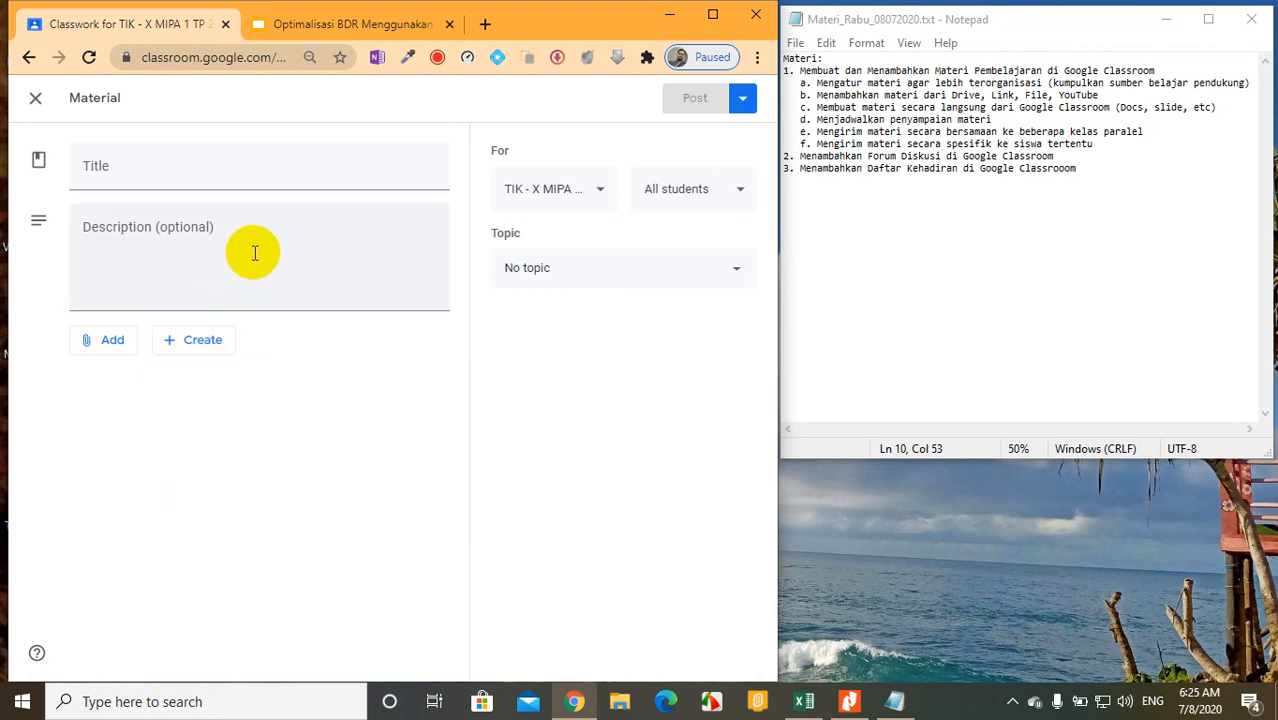
pyautogui.click(855, 83)
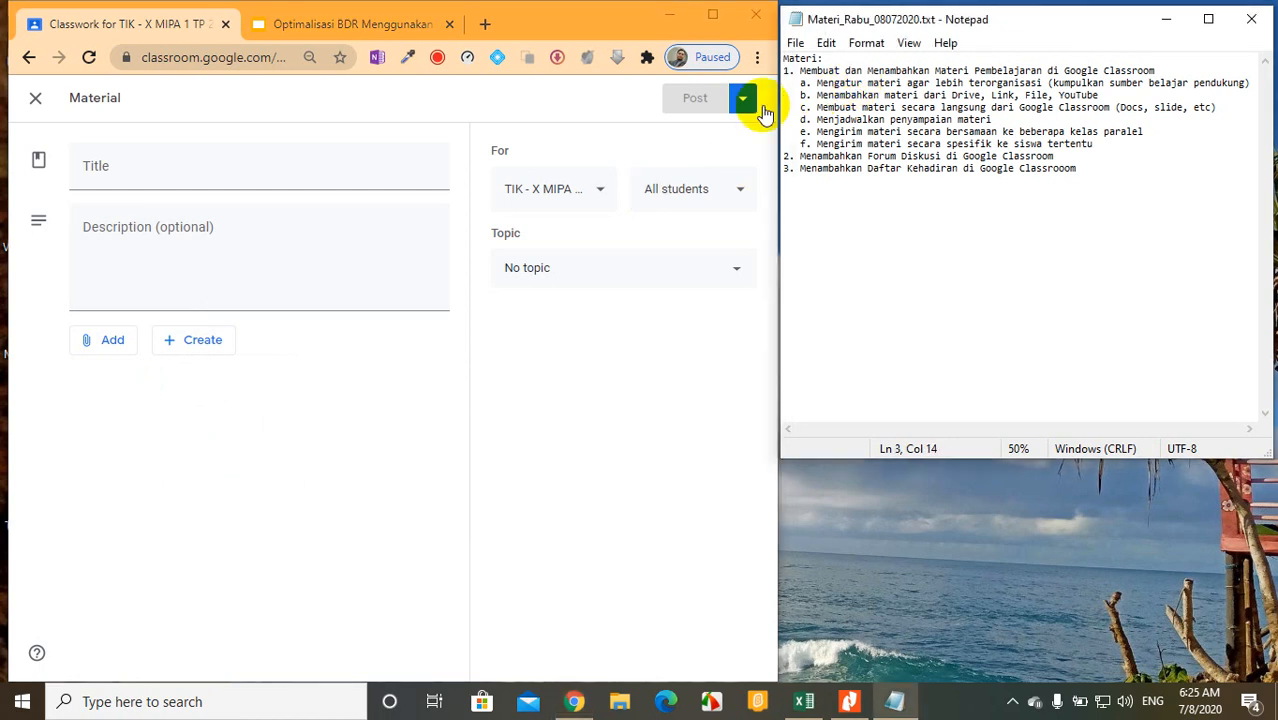
pyautogui.click(230, 171)
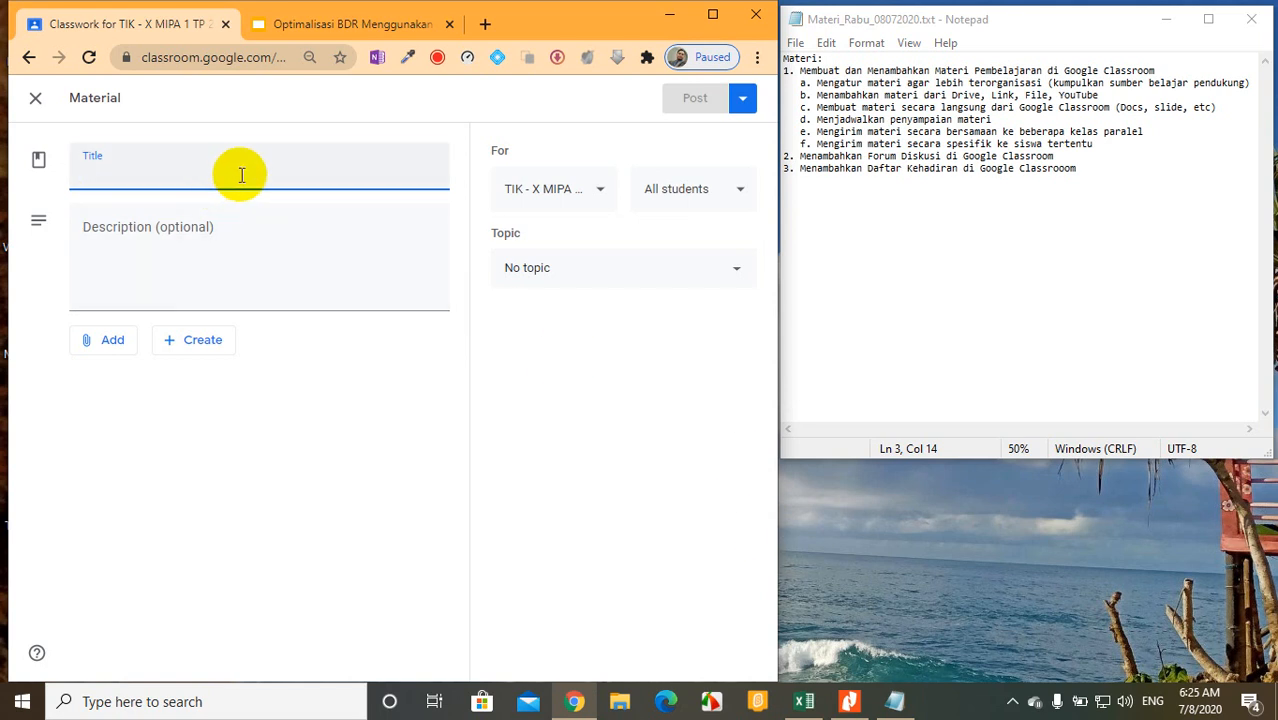
# Switch to the textbook PDF in Nitro Pro, restore its window and shrink it to sit beside the Classroom material form
pyautogui.click(854, 706)
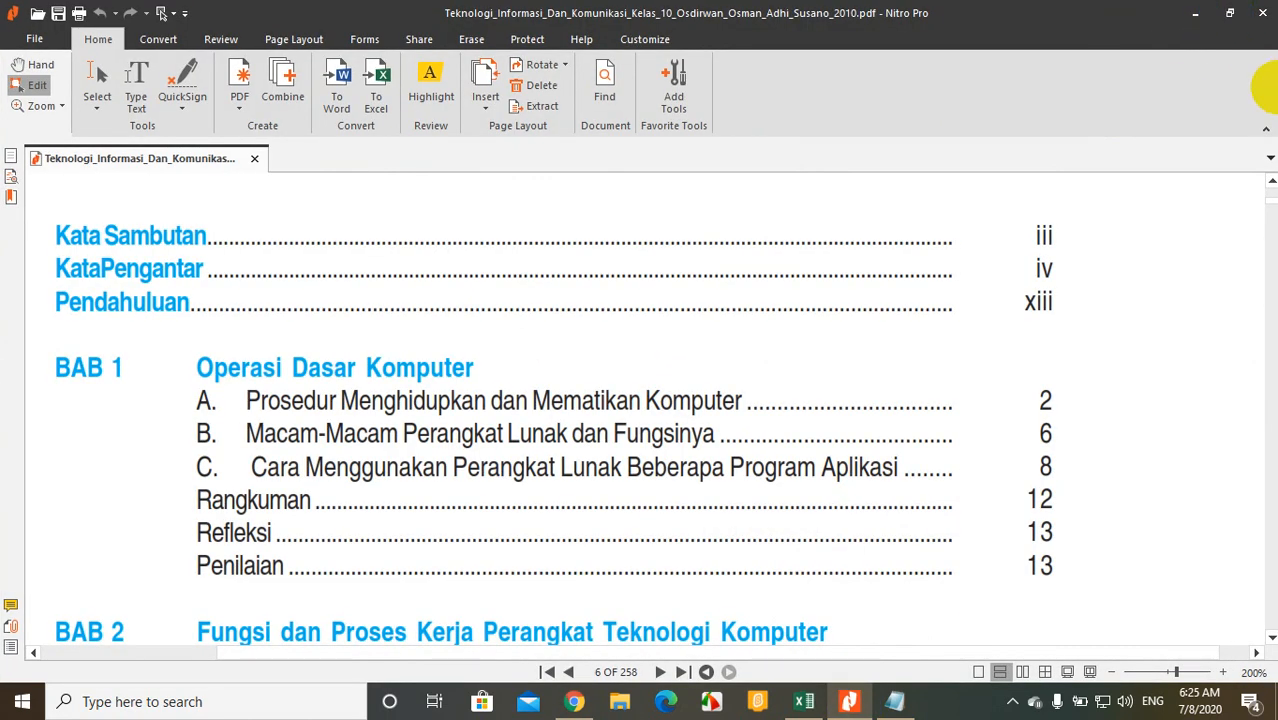
pyautogui.click(1230, 13)
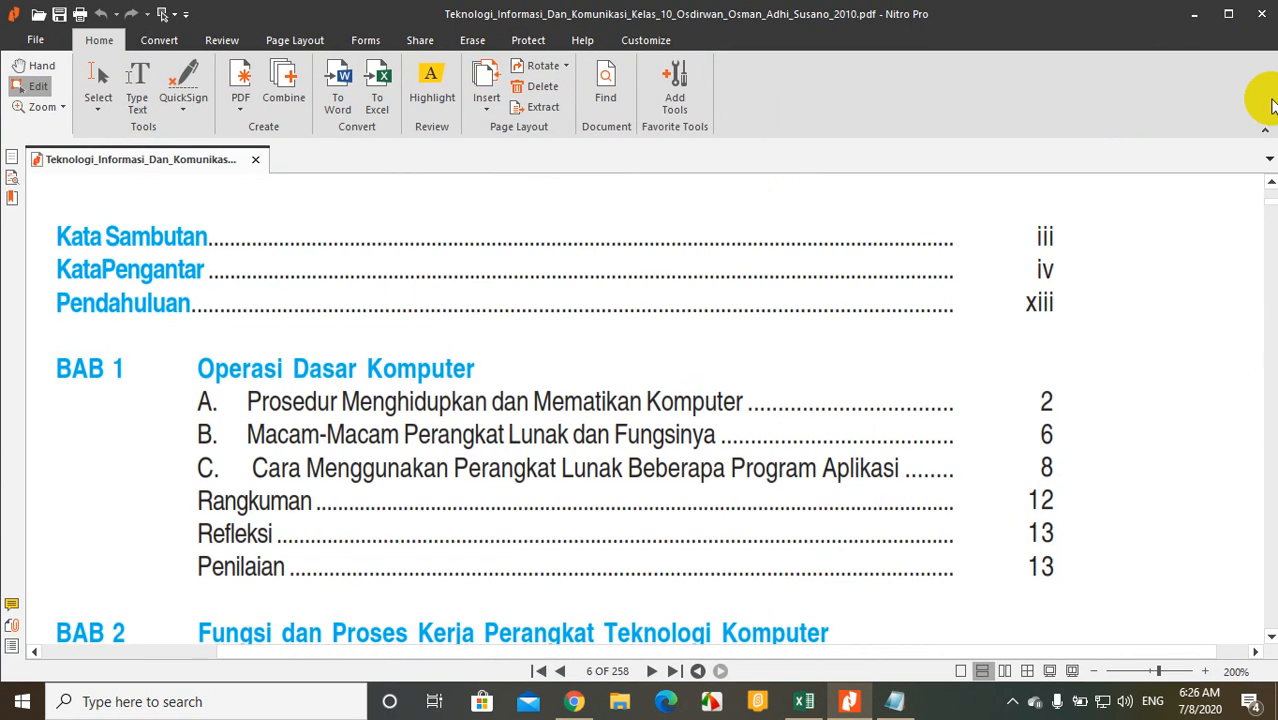
pyautogui.moveTo(1061, 14); pyautogui.dragTo(1147, 40)
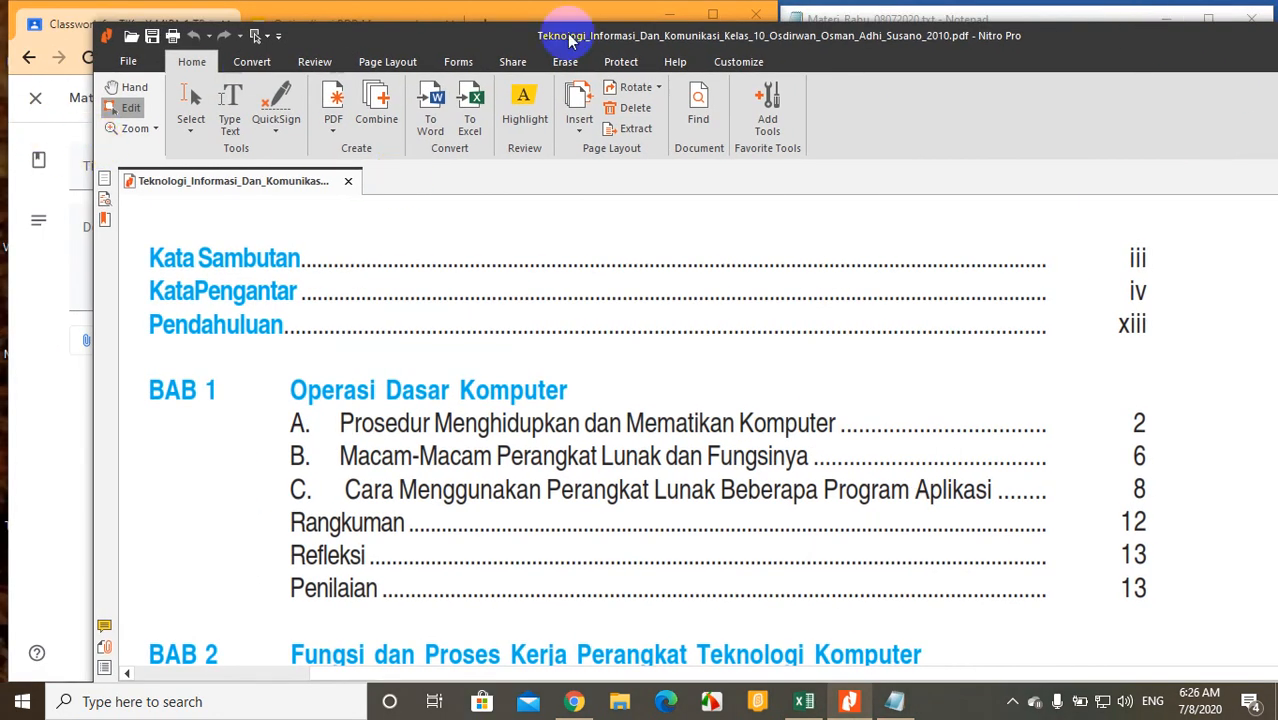
pyautogui.moveTo(562, 42); pyautogui.dragTo(1038, 9)
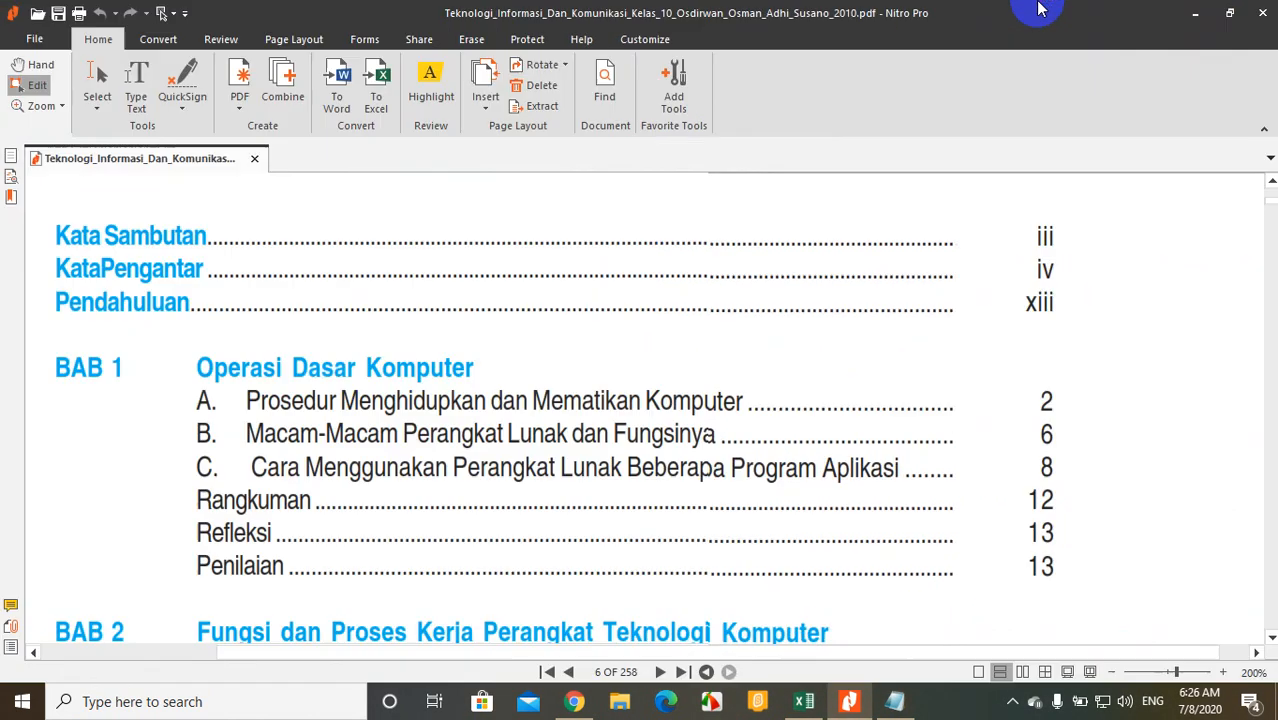
pyautogui.click(1230, 13)
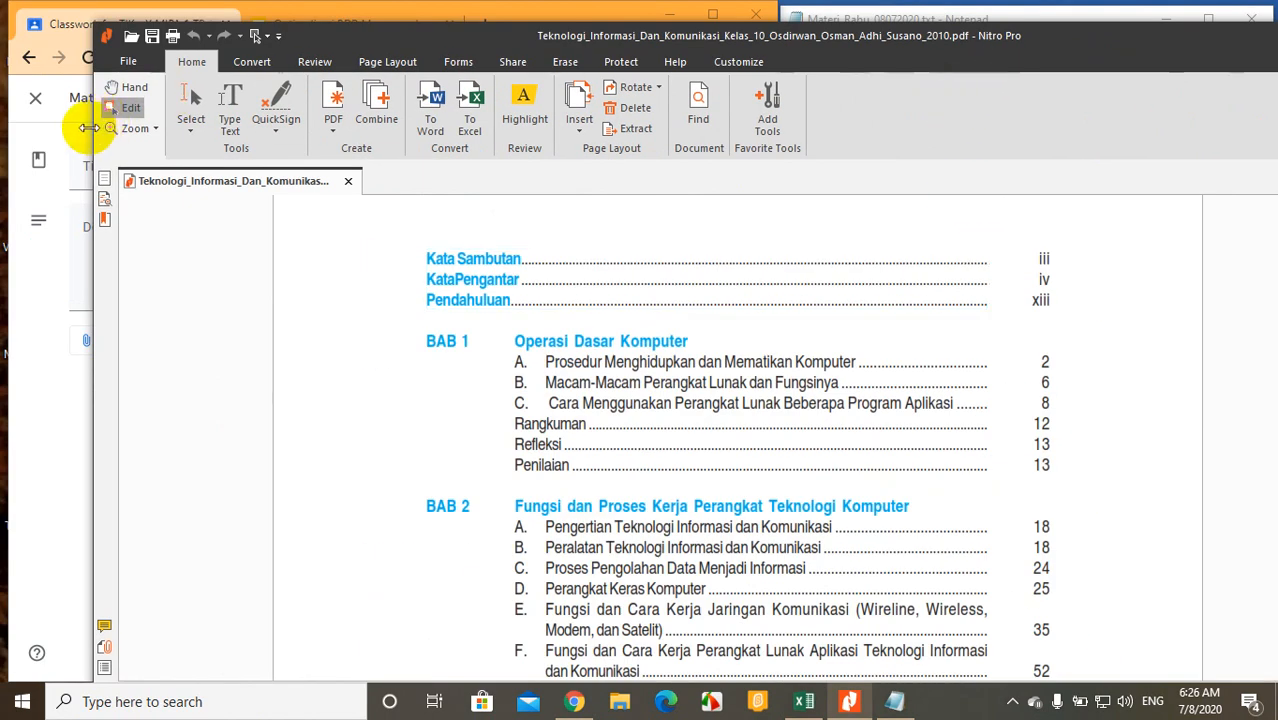
pyautogui.moveTo(89, 128); pyautogui.dragTo(746, 153)
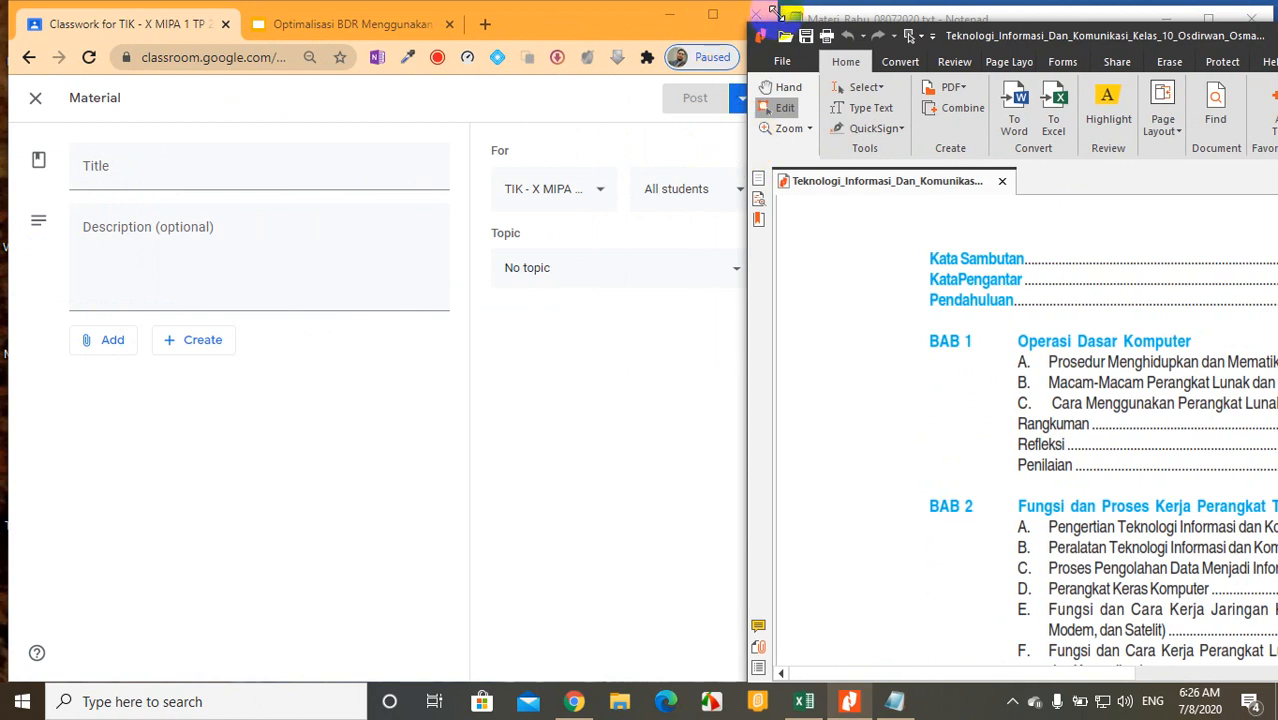
pyautogui.moveTo(772, 10); pyautogui.dragTo(740, 42)
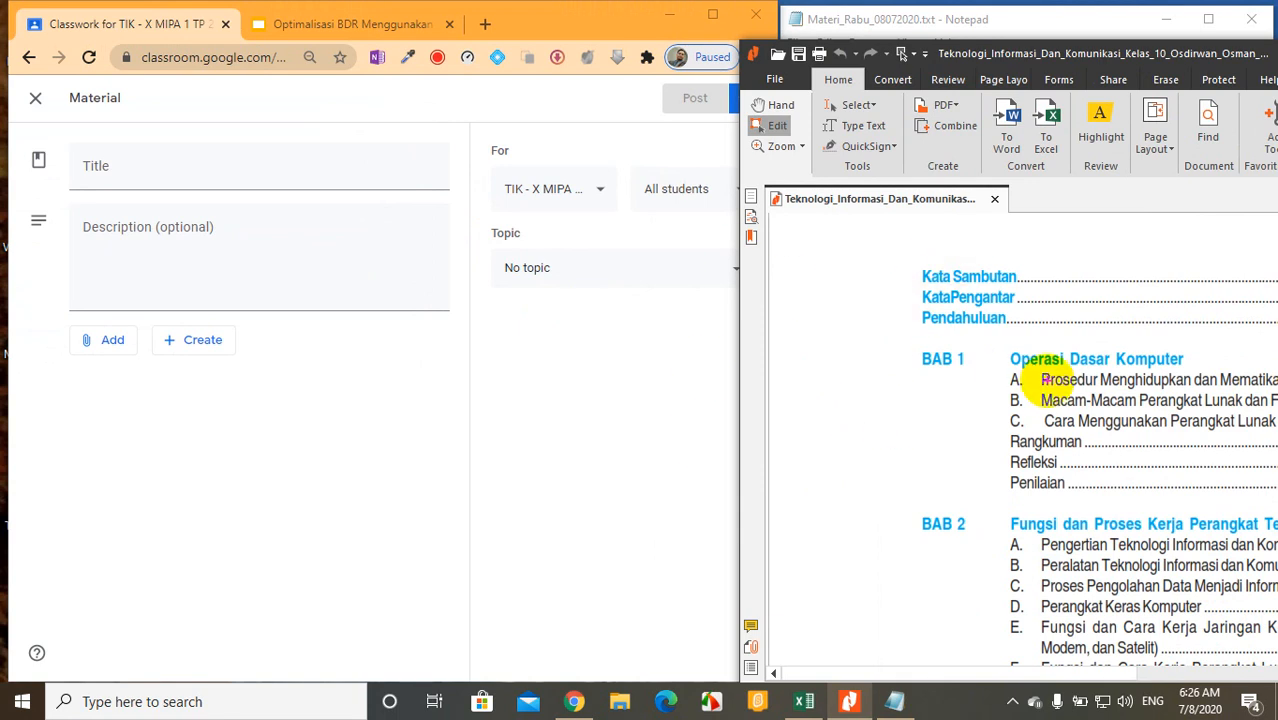
# Draw on-screen arrows from subchapter A to the Title field and from the BAB 1 heading to the Topic field, and clear them
pyautogui.moveTo(1043, 378)
pyautogui.mouseDown()
pyautogui.moveTo(725, 231)
pyautogui.moveTo(374, 186)
pyautogui.moveTo(398, 159)
pyautogui.mouseUp()
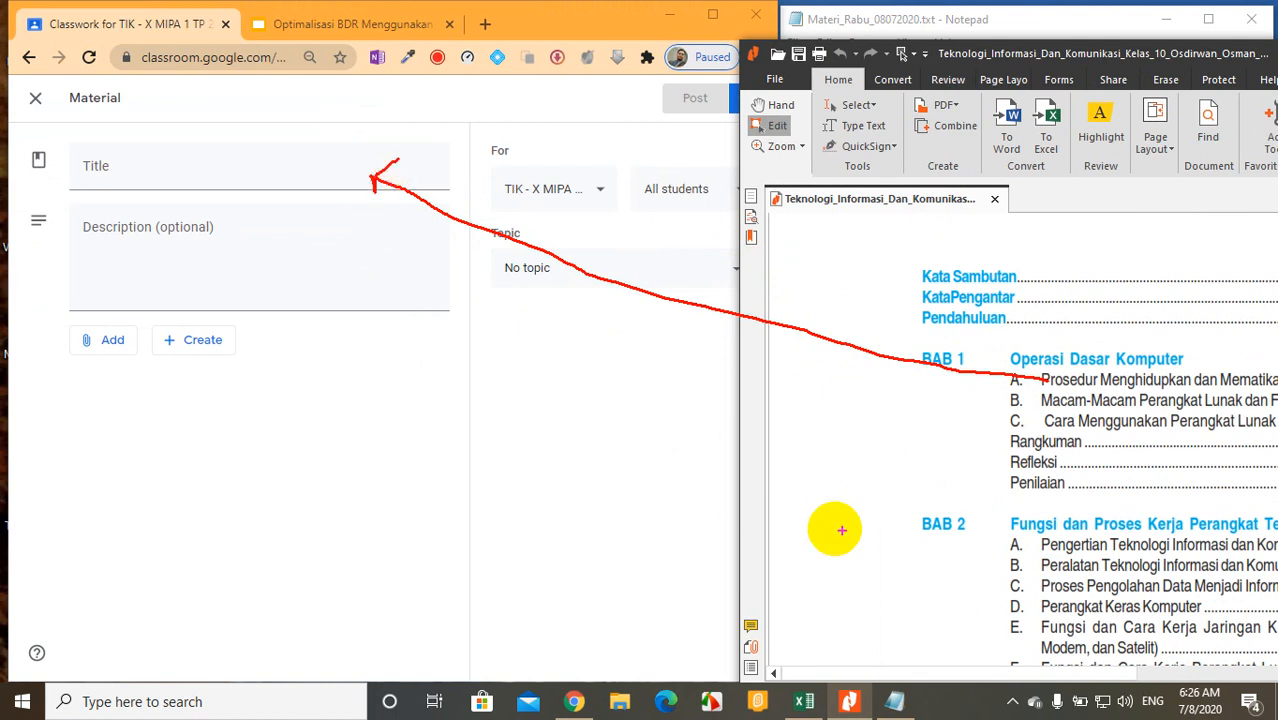
pyautogui.moveTo(1061, 360)
pyautogui.mouseDown()
pyautogui.moveTo(705, 325)
pyautogui.moveTo(642, 302)
pyautogui.moveTo(633, 274)
pyautogui.moveTo(622, 285)
pyautogui.moveTo(633, 274)
pyautogui.moveTo(654, 285)
pyautogui.mouseUp()
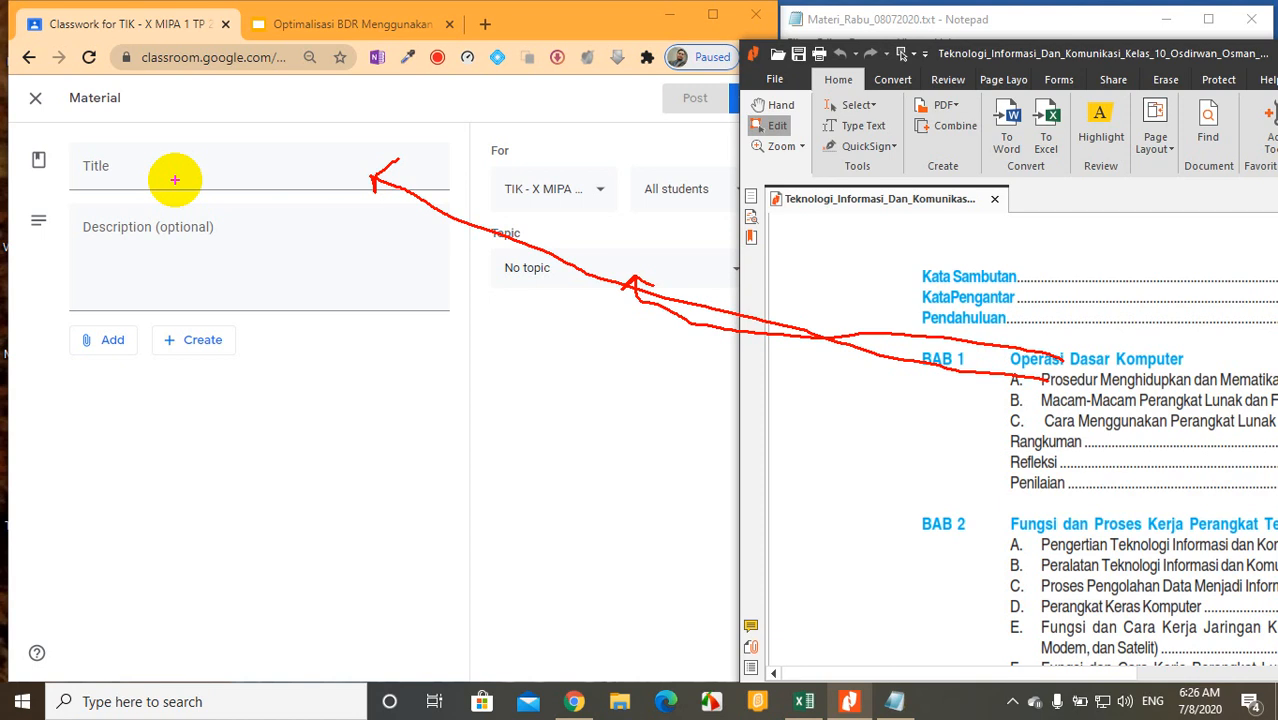
pyautogui.press('Escape')
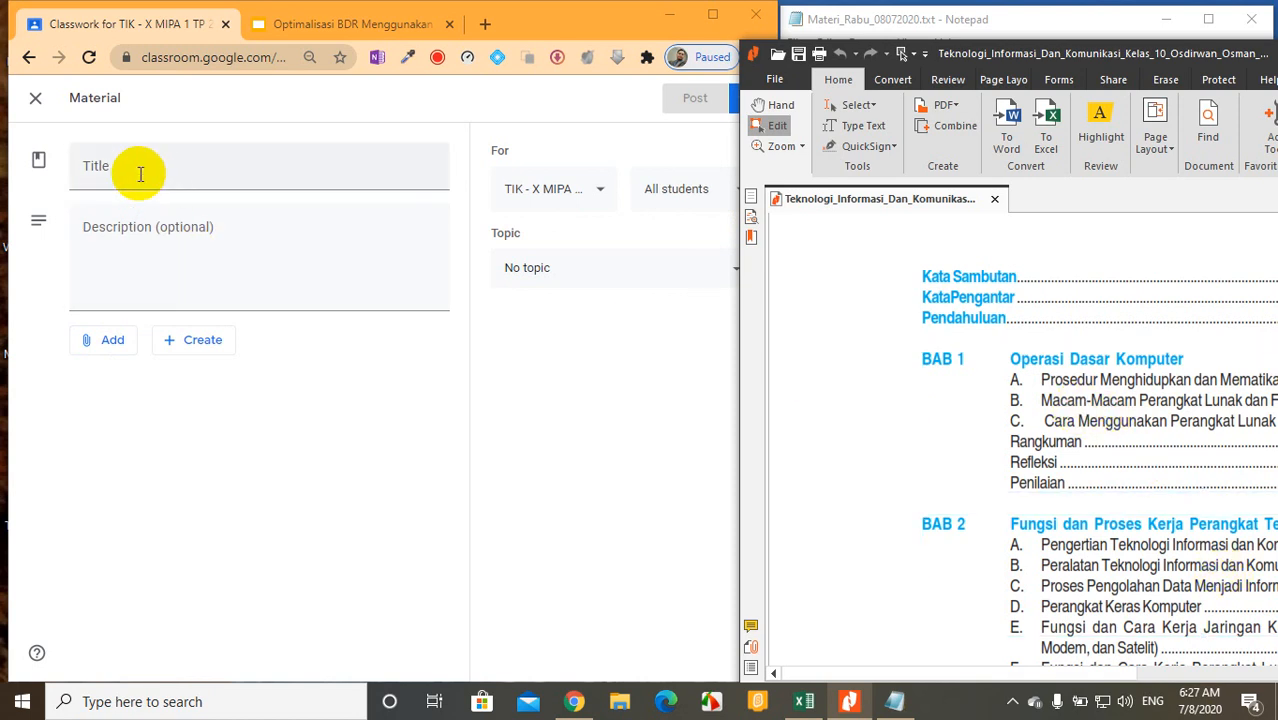
# Move the PDF window clear of the Notepad outline and highlight "kumpulkan sumber belajar pendukung" in the notes
pyautogui.click(890, 14)
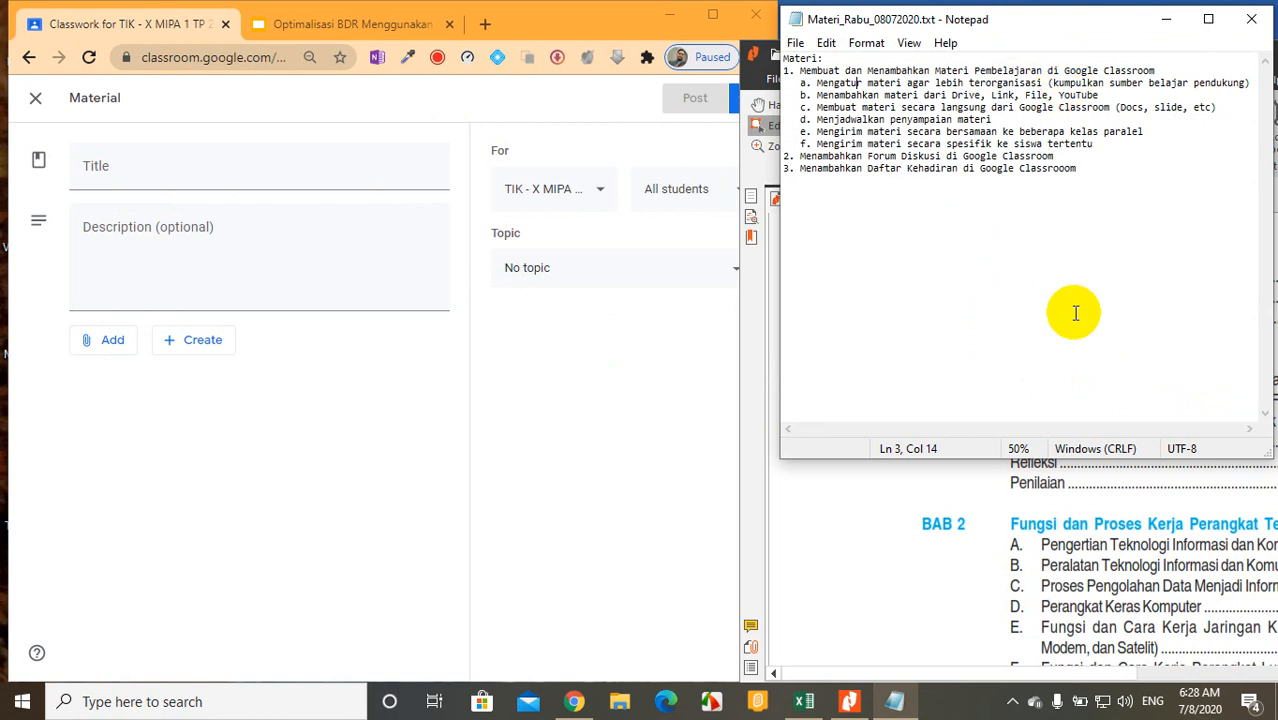
pyautogui.click(905, 580)
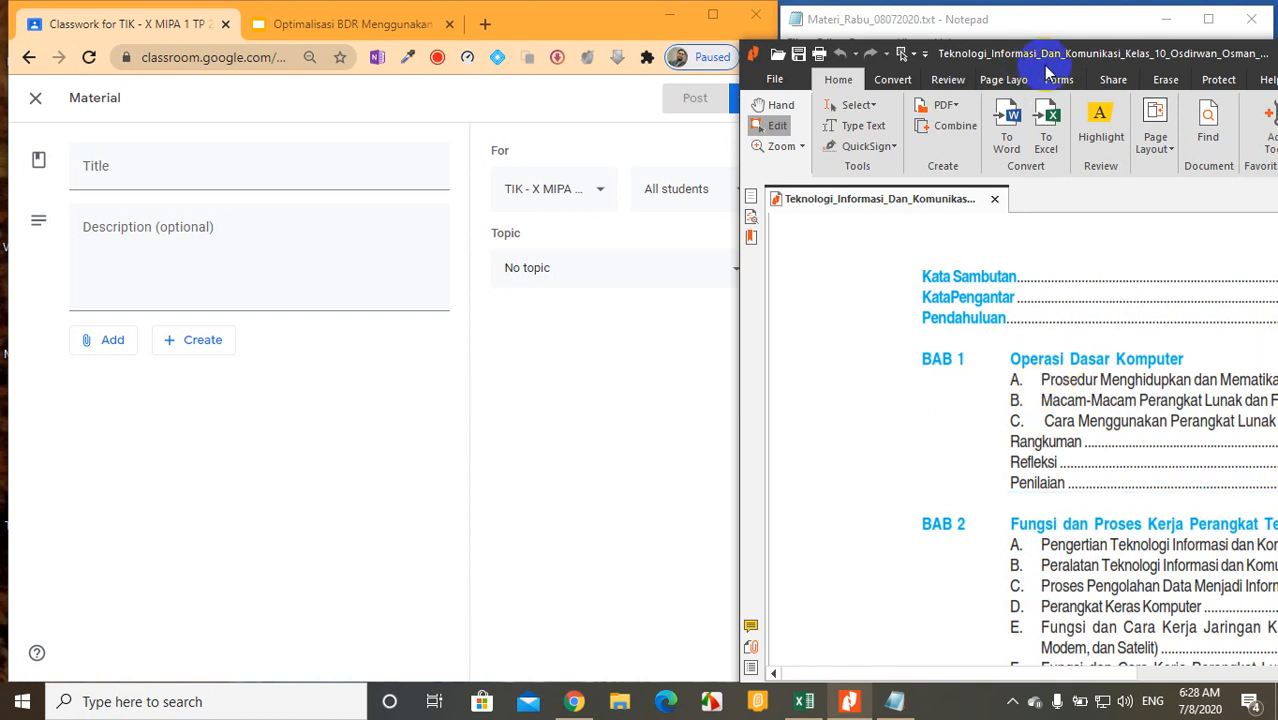
pyautogui.moveTo(1047, 73); pyautogui.dragTo(750, 83)
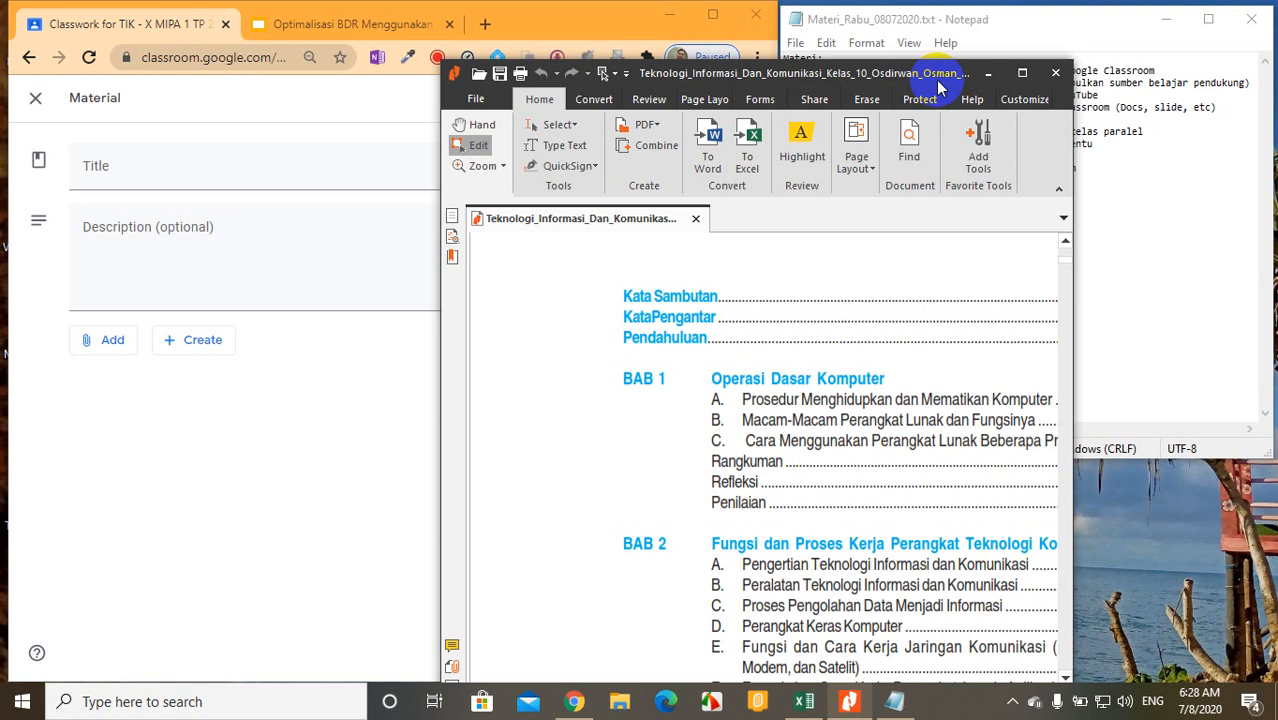
pyautogui.click(893, 378)
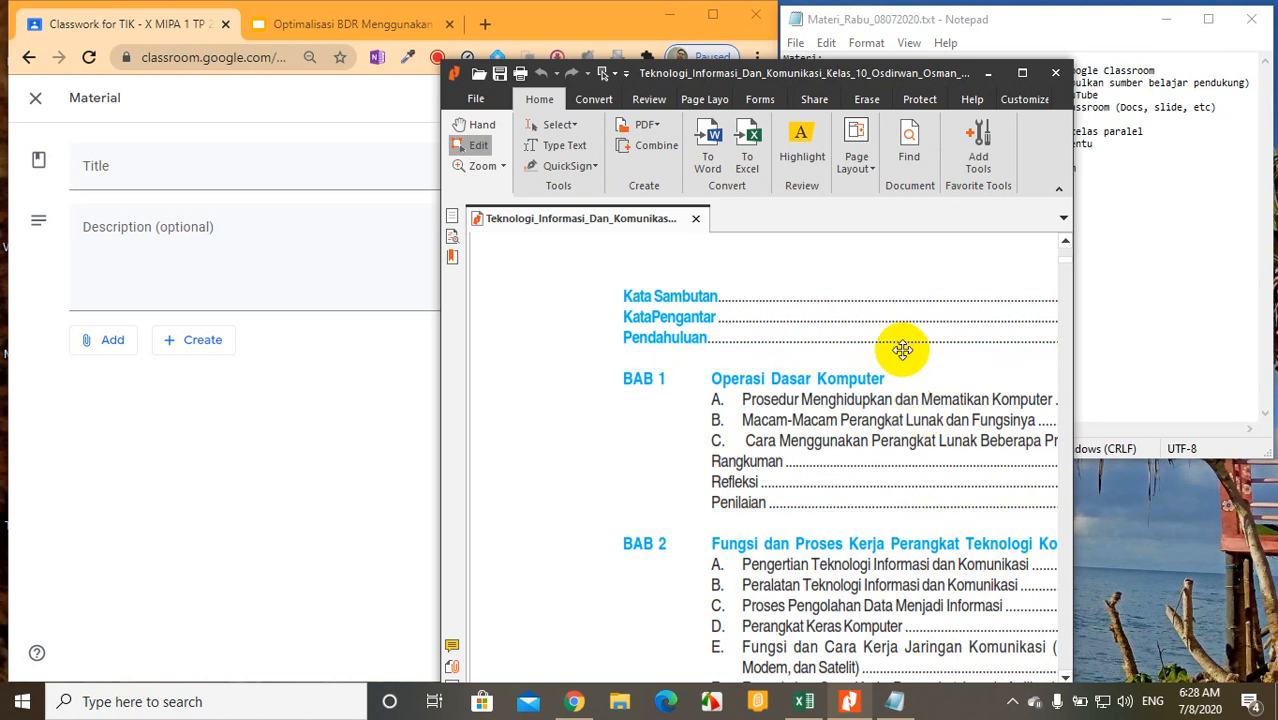
pyautogui.click(1110, 85)
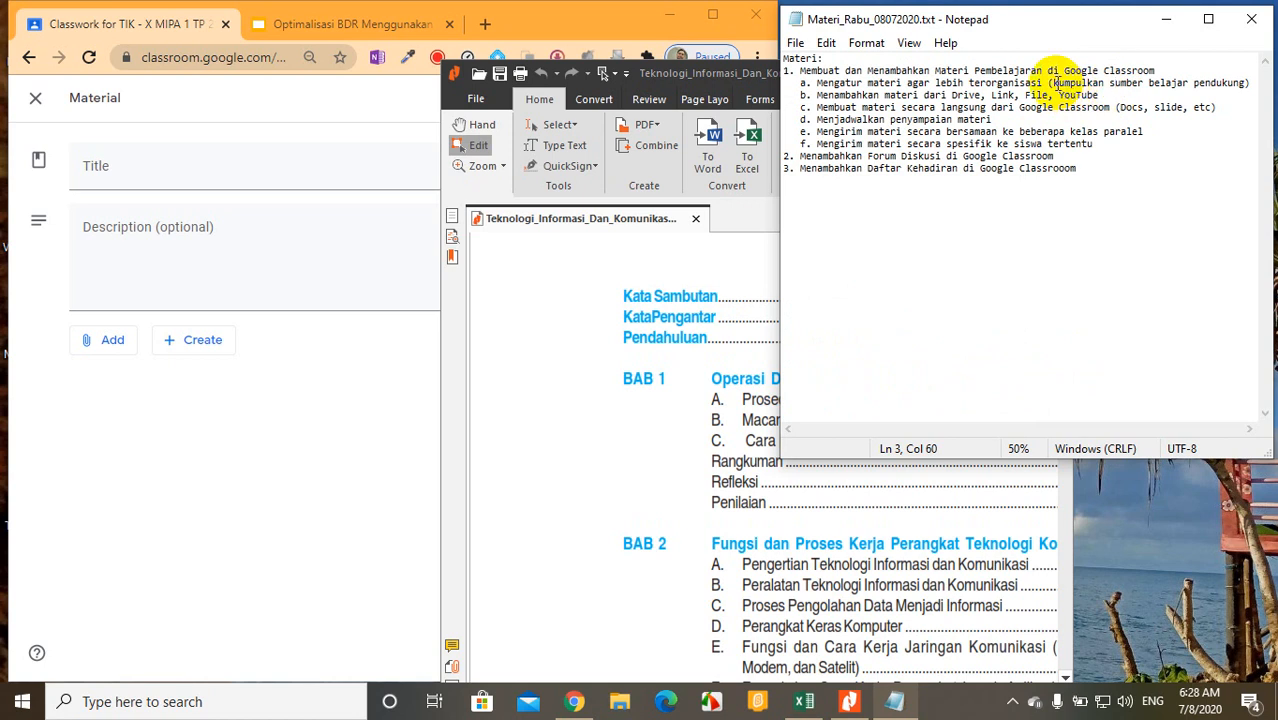
pyautogui.moveTo(1052, 84); pyautogui.dragTo(1245, 84)
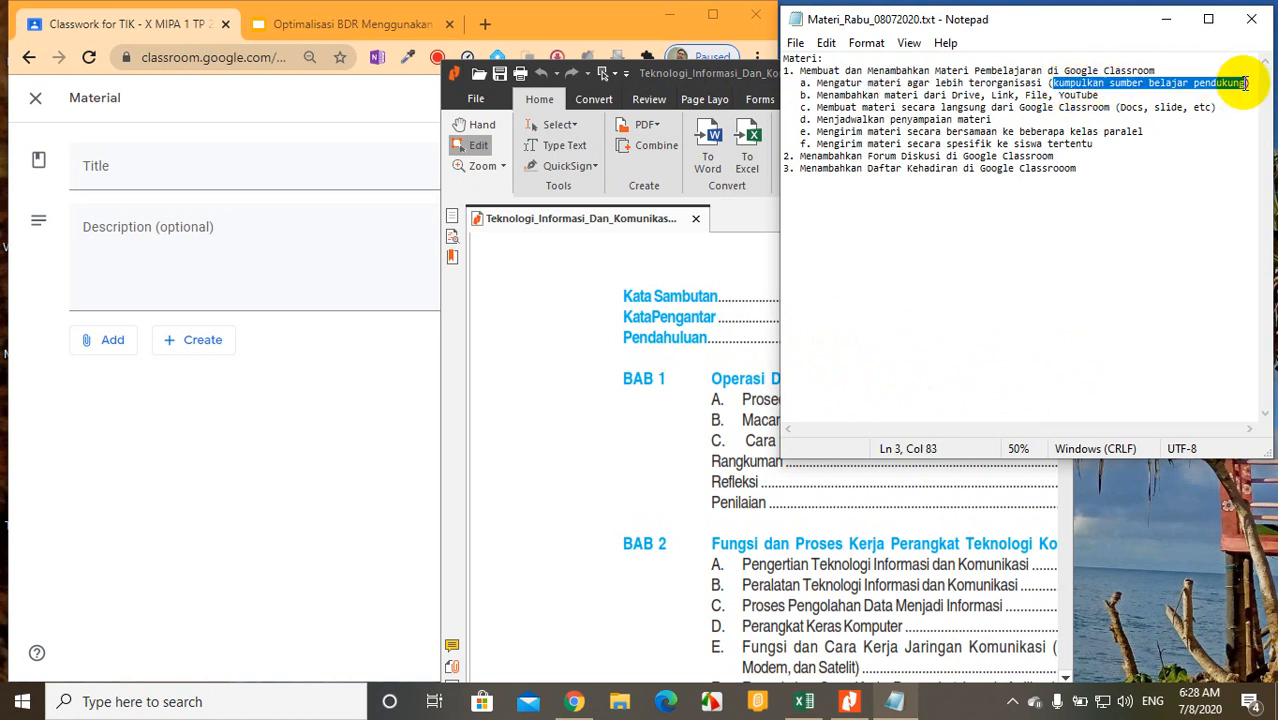
# Return to the browser, maximise its window and close the empty material form
pyautogui.click(540, 22)
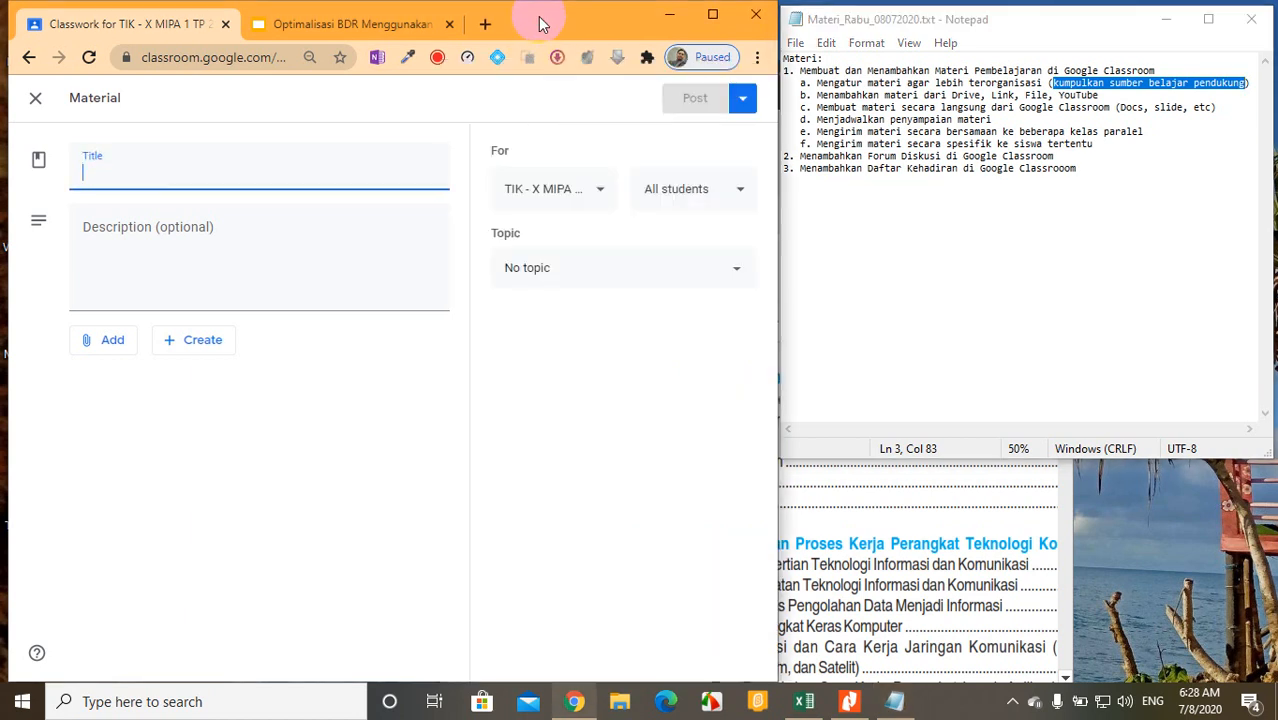
pyautogui.click(714, 17)
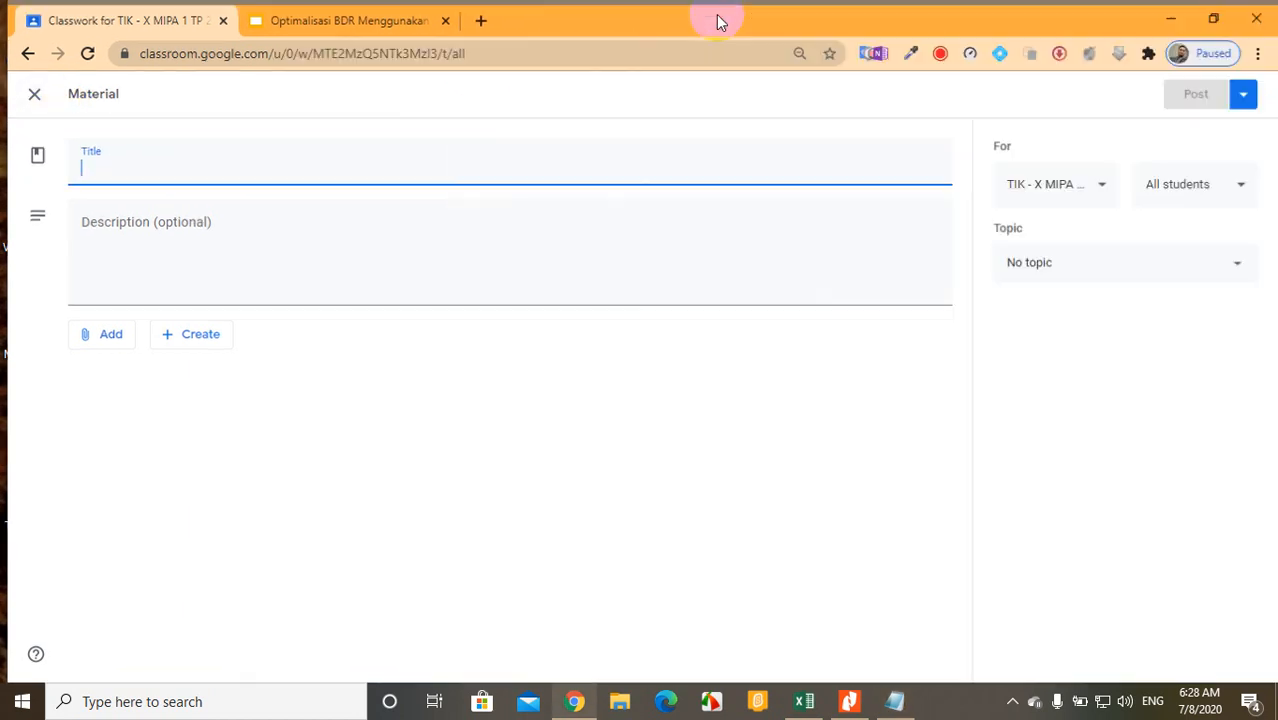
pyautogui.click(26, 93)
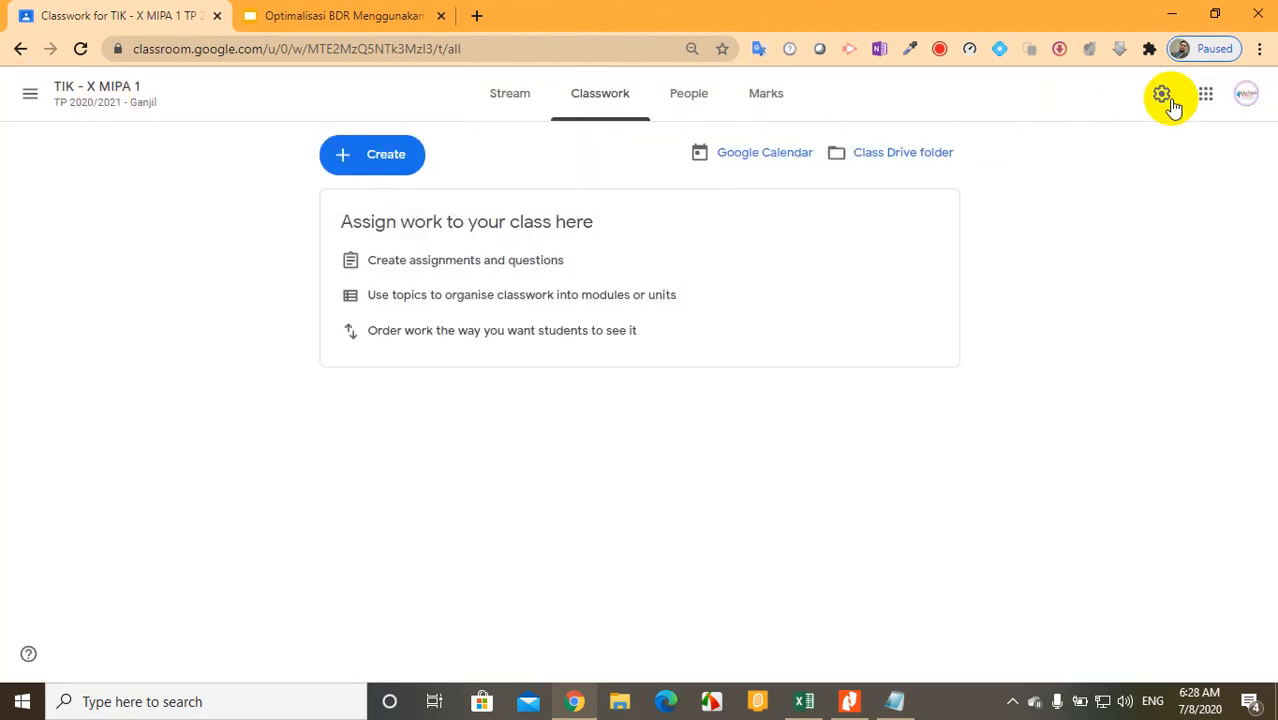
pyautogui.click(1205, 94)
pyautogui.scroll(-2, 1204, 355)
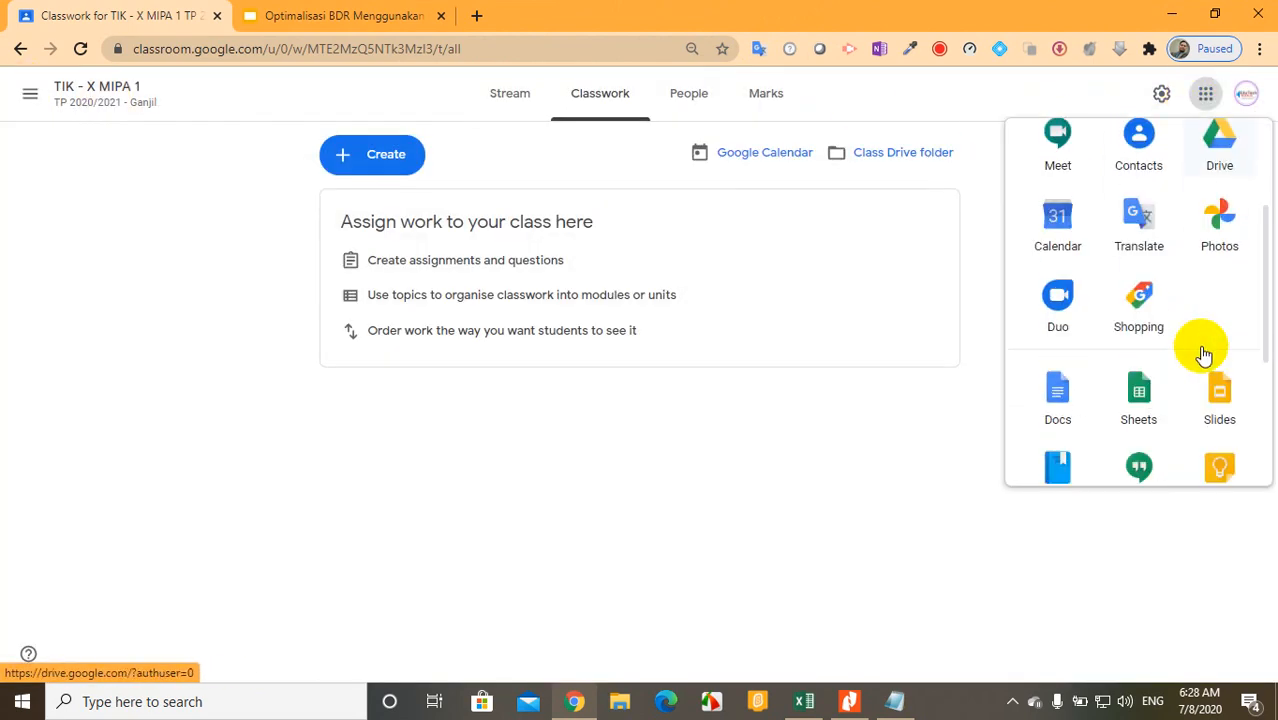
pyautogui.click(1224, 394)
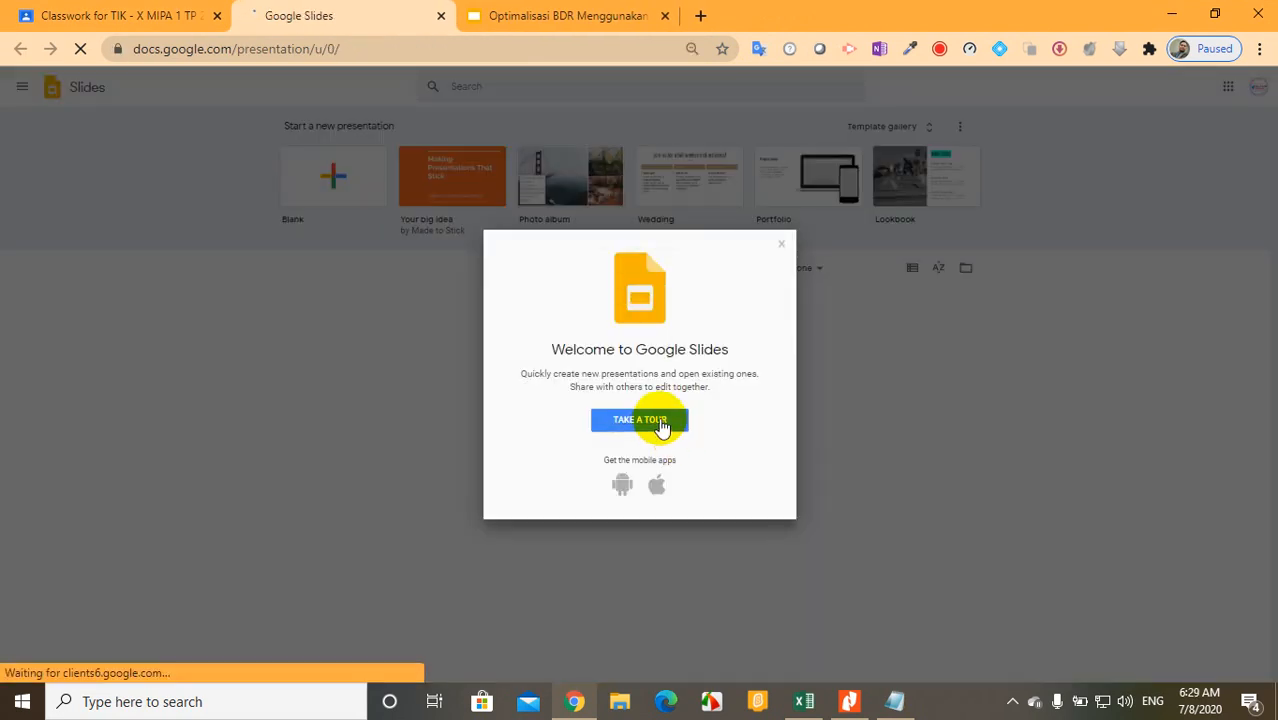
pyautogui.click(659, 424)
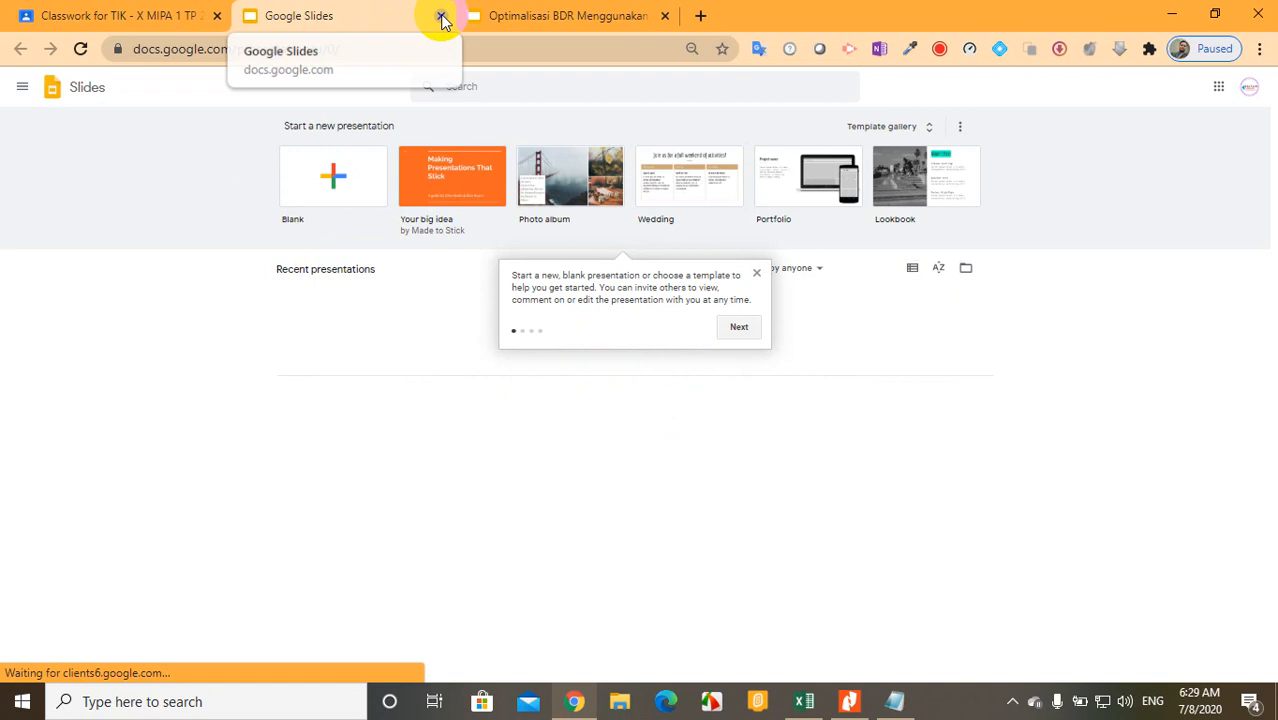
# Open Google Keep, close the Google Slides tab and open the note "Sumber Materi Pendukung Operasi Dasar Komputer"
pyautogui.click(1217, 89)
pyautogui.scroll(-3, 1155, 262)
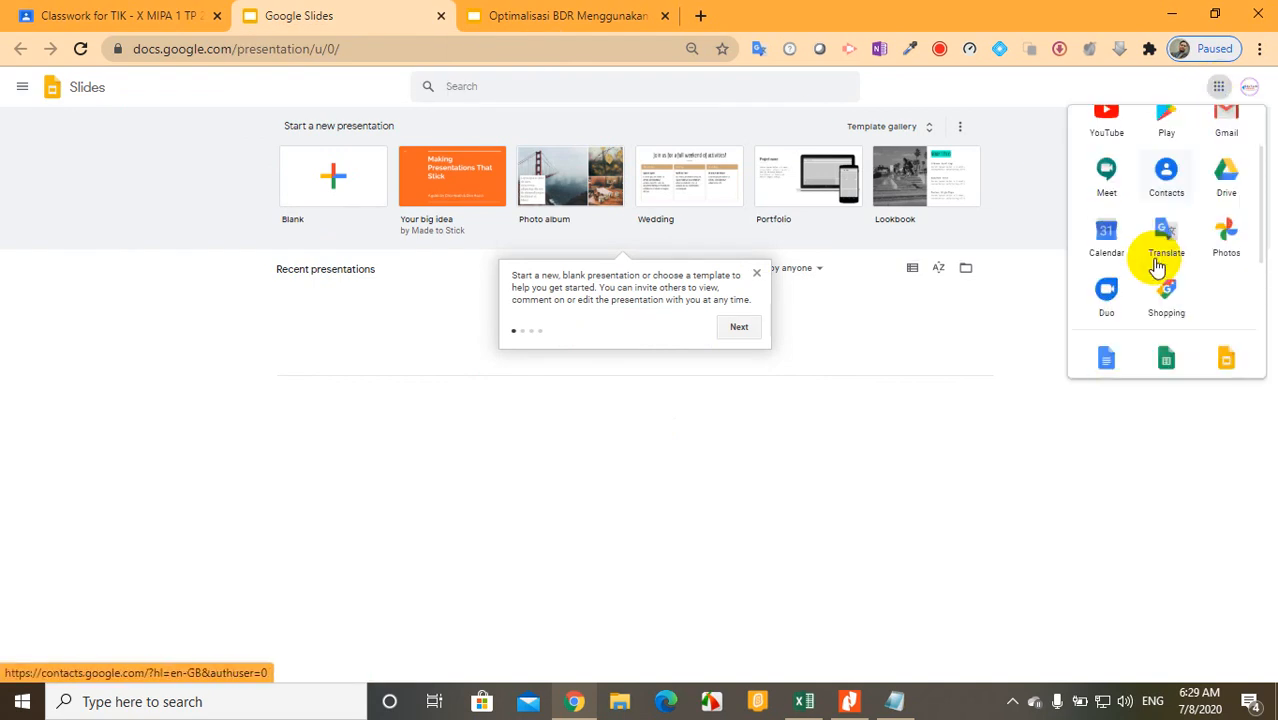
pyautogui.click(1225, 230)
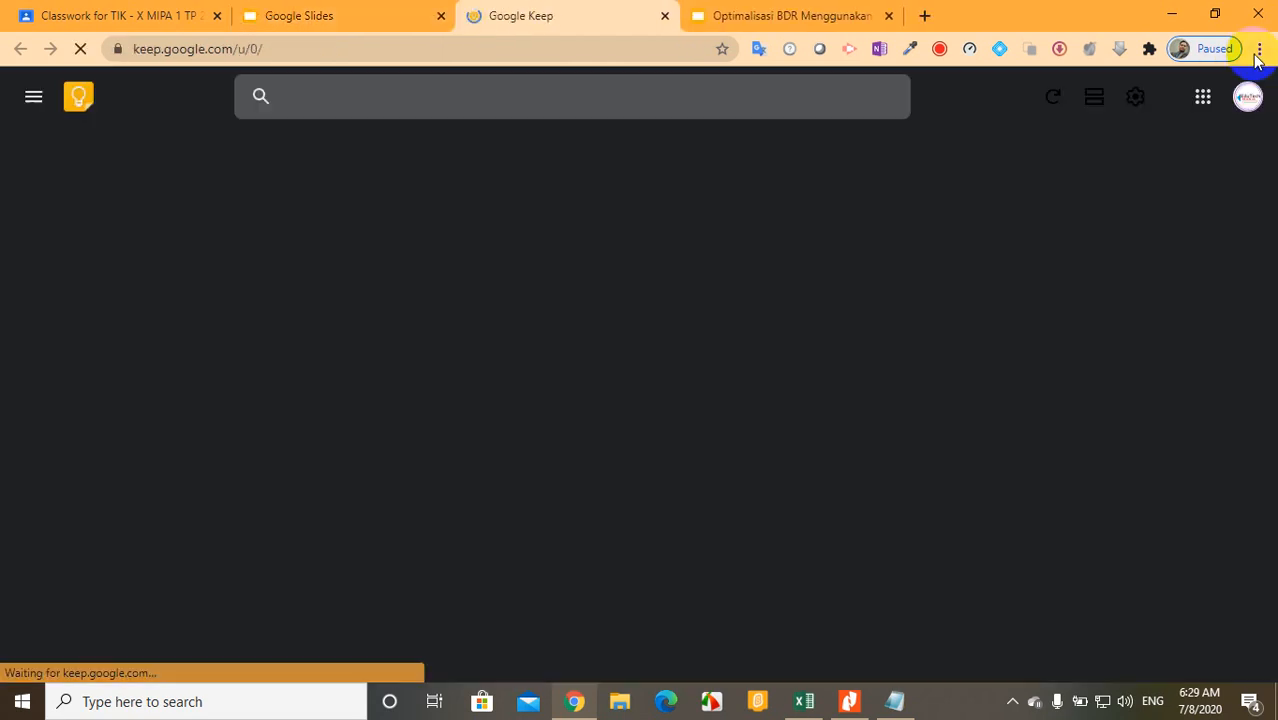
pyautogui.click(1260, 48)
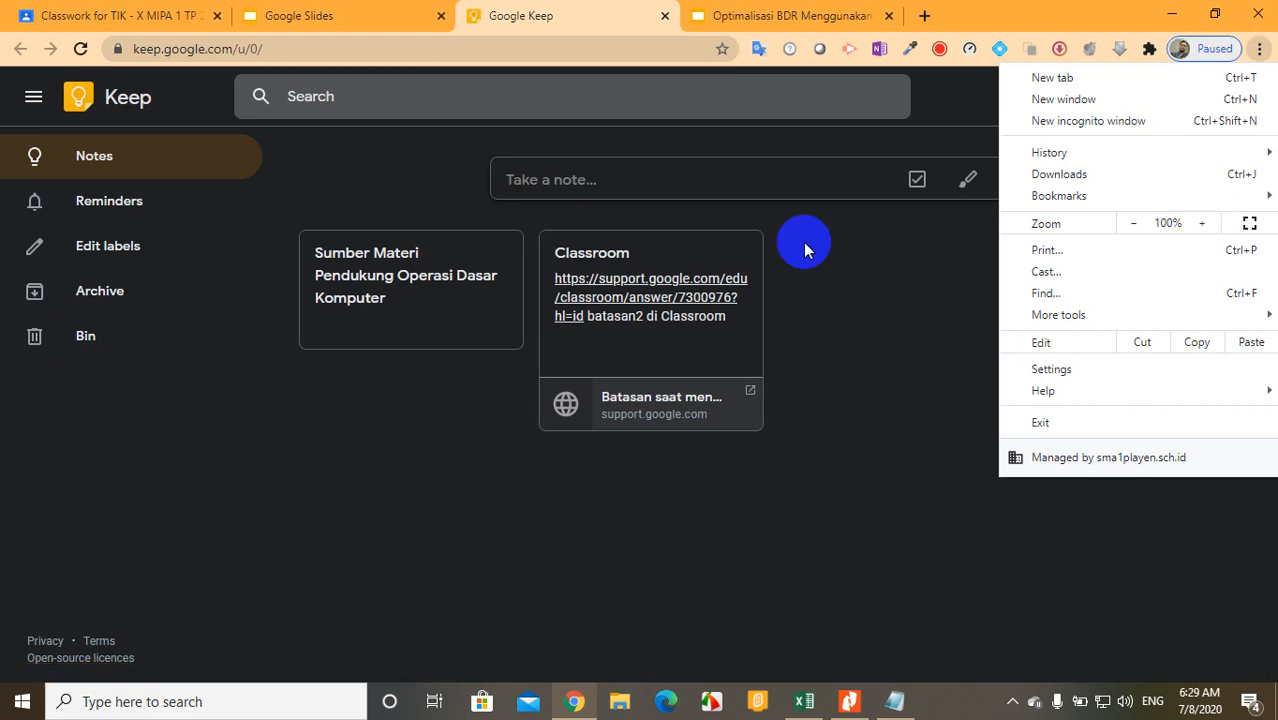
pyautogui.click(616, 94)
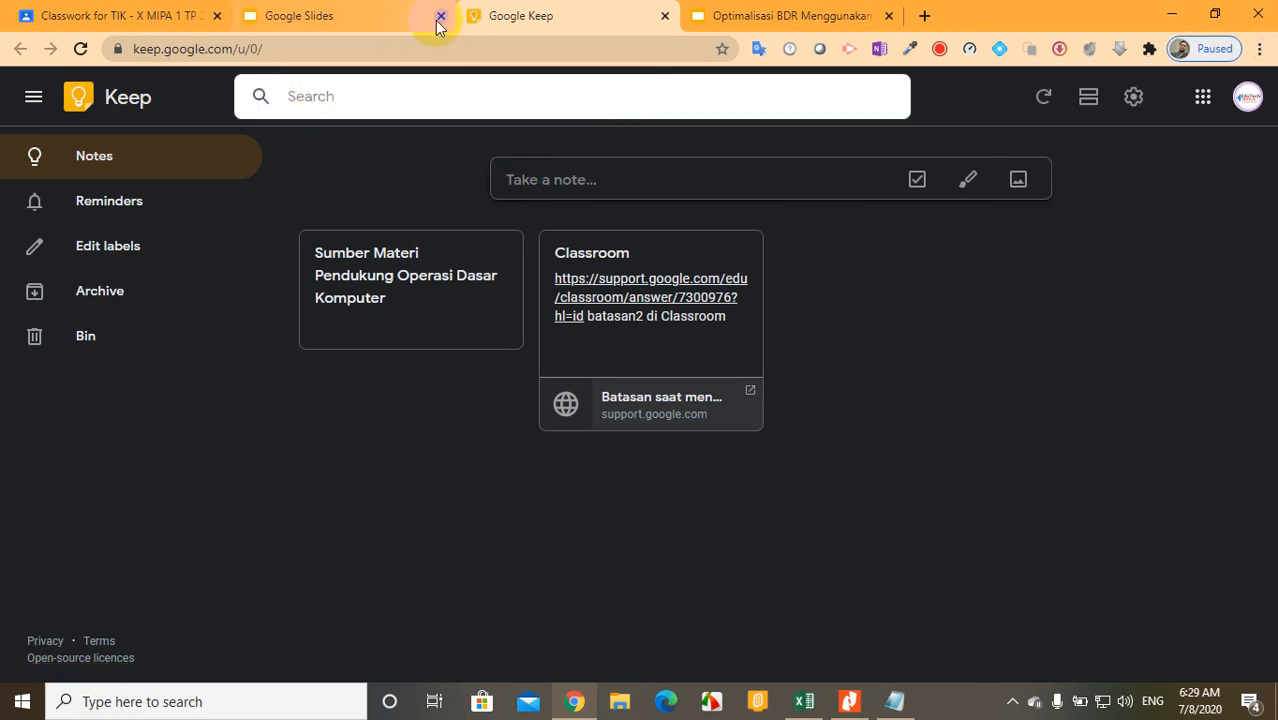
pyautogui.click(414, 290)
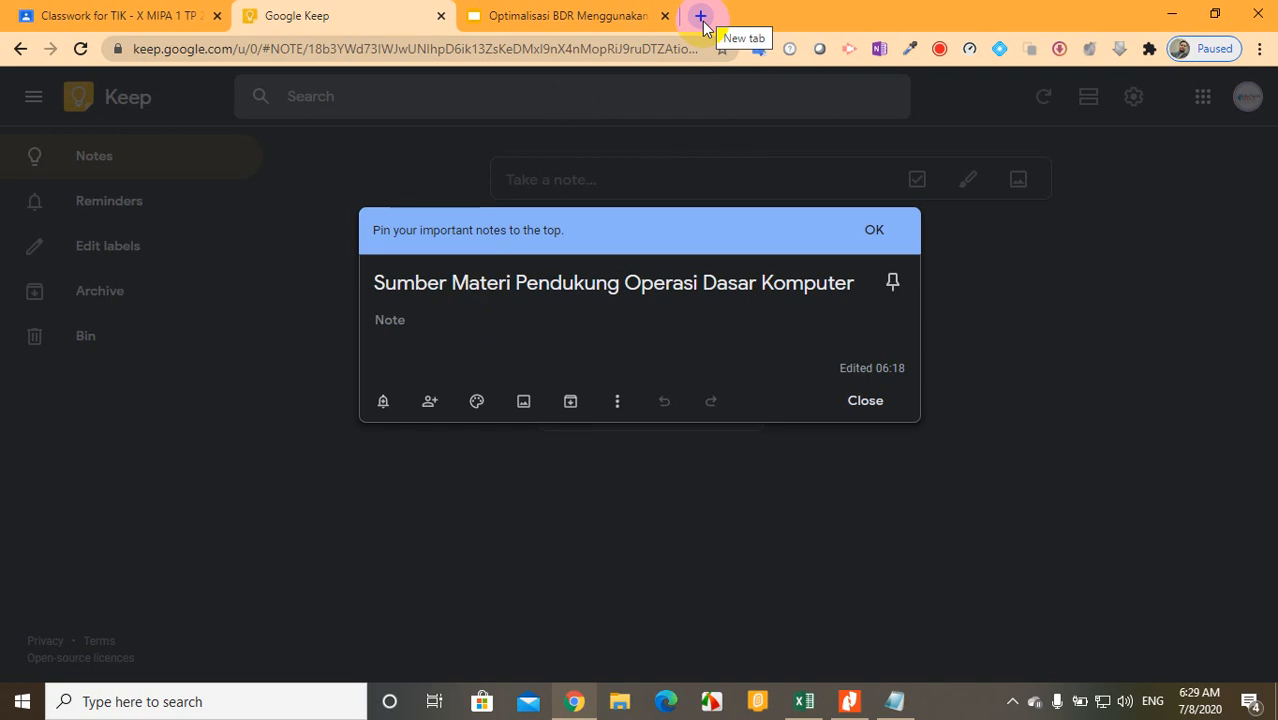
# Check the BAB 1 subchapters in the textbook PDF and return to the body of the open Keep note
pyautogui.click(849, 701)
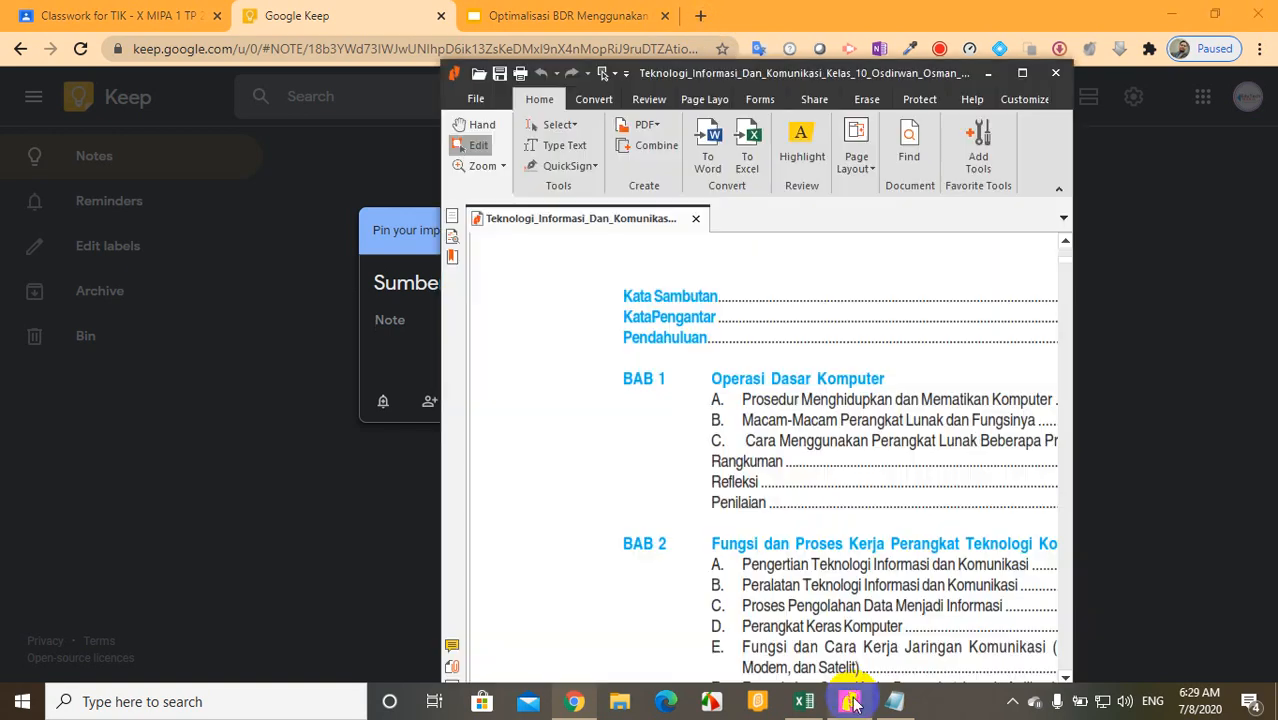
pyautogui.click(808, 430)
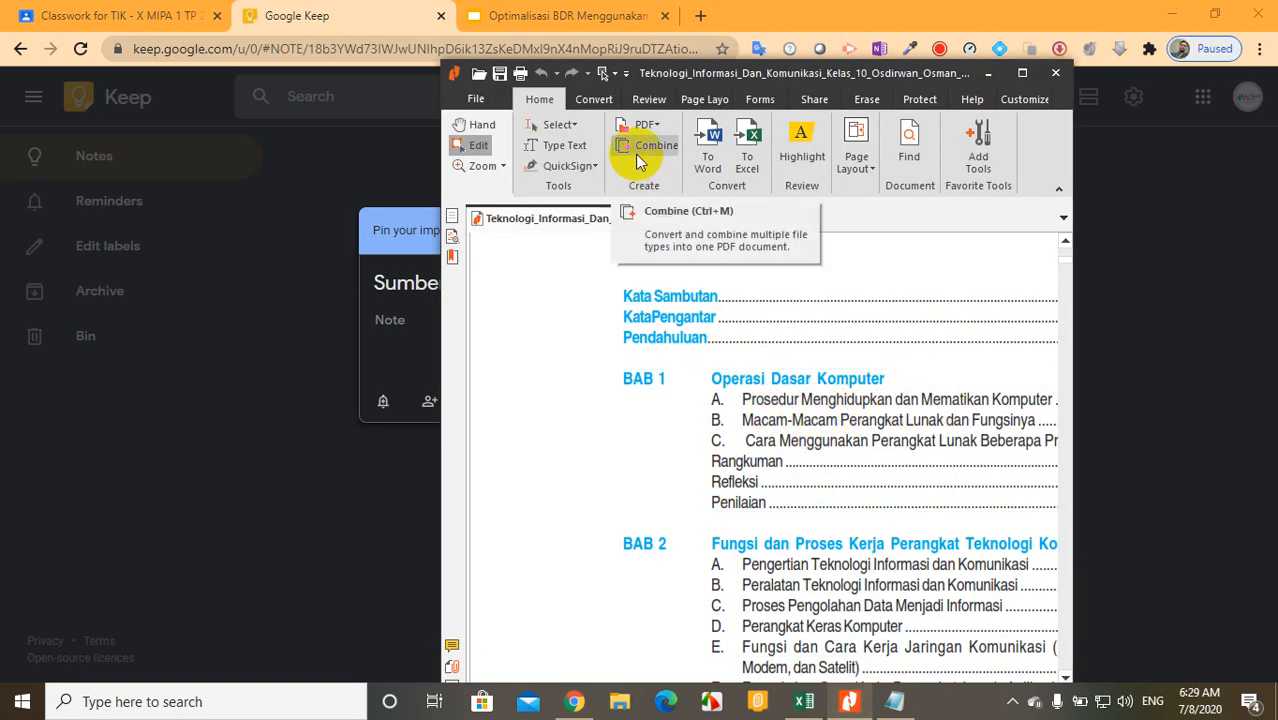
pyautogui.click(405, 330)
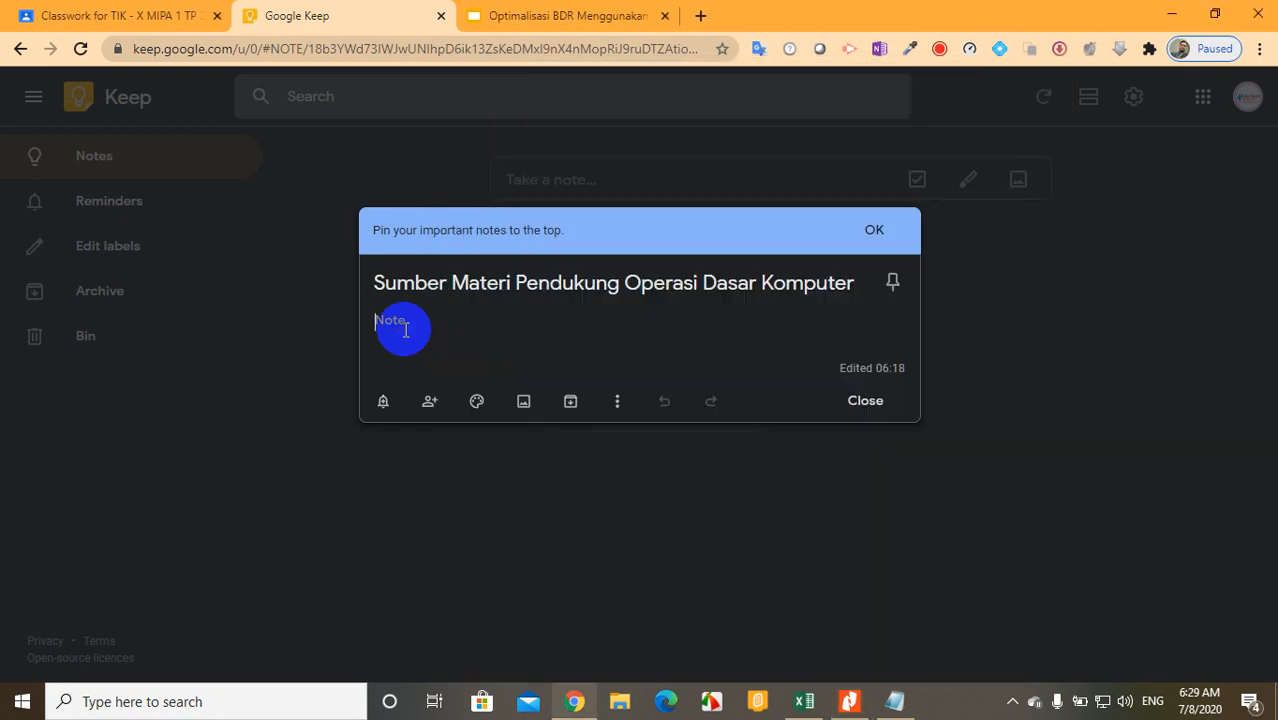
# Search the web in a new tab for "cara menghidupkan komputer" and show the video results
pyautogui.click(701, 17)
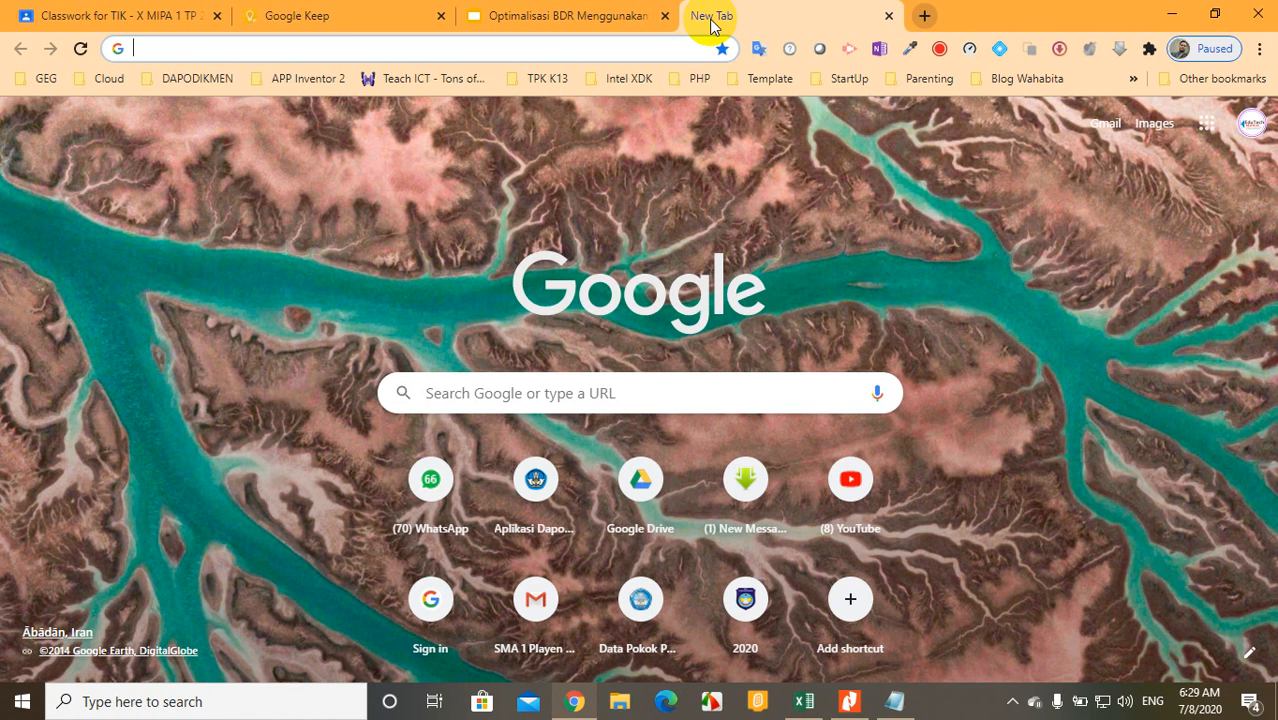
pyautogui.write('cara meng')
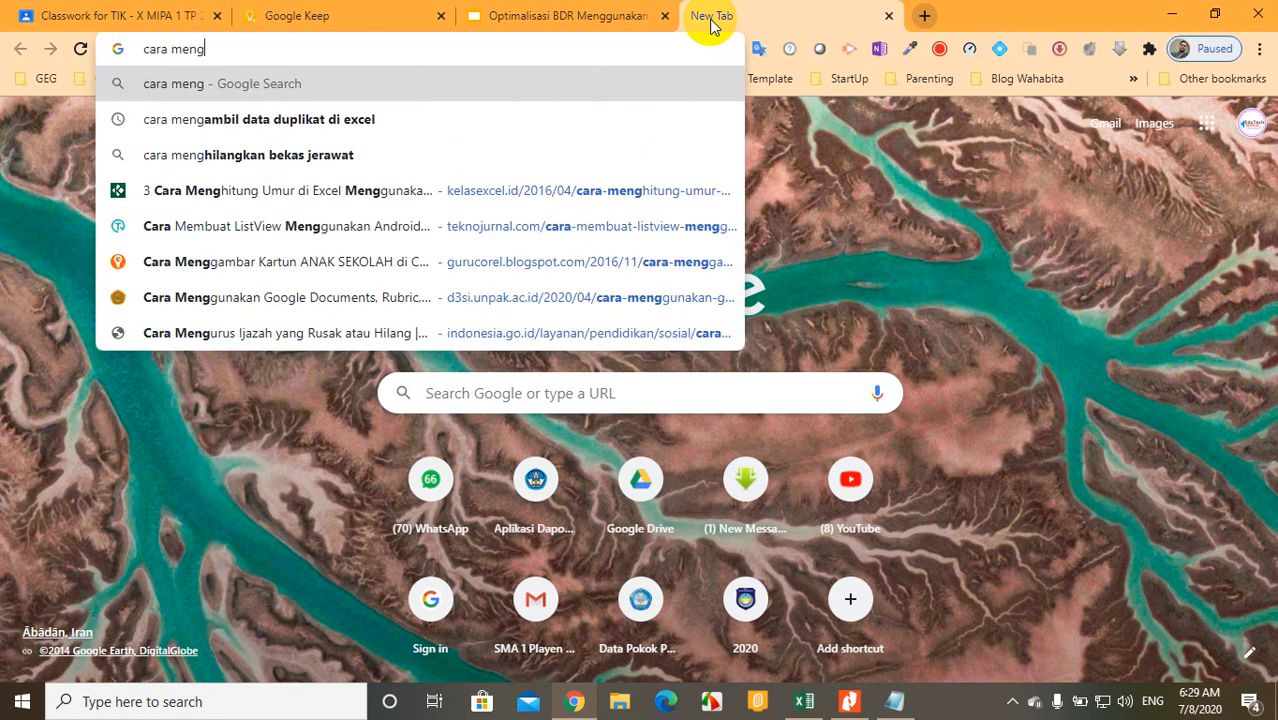
pyautogui.write('hidup')
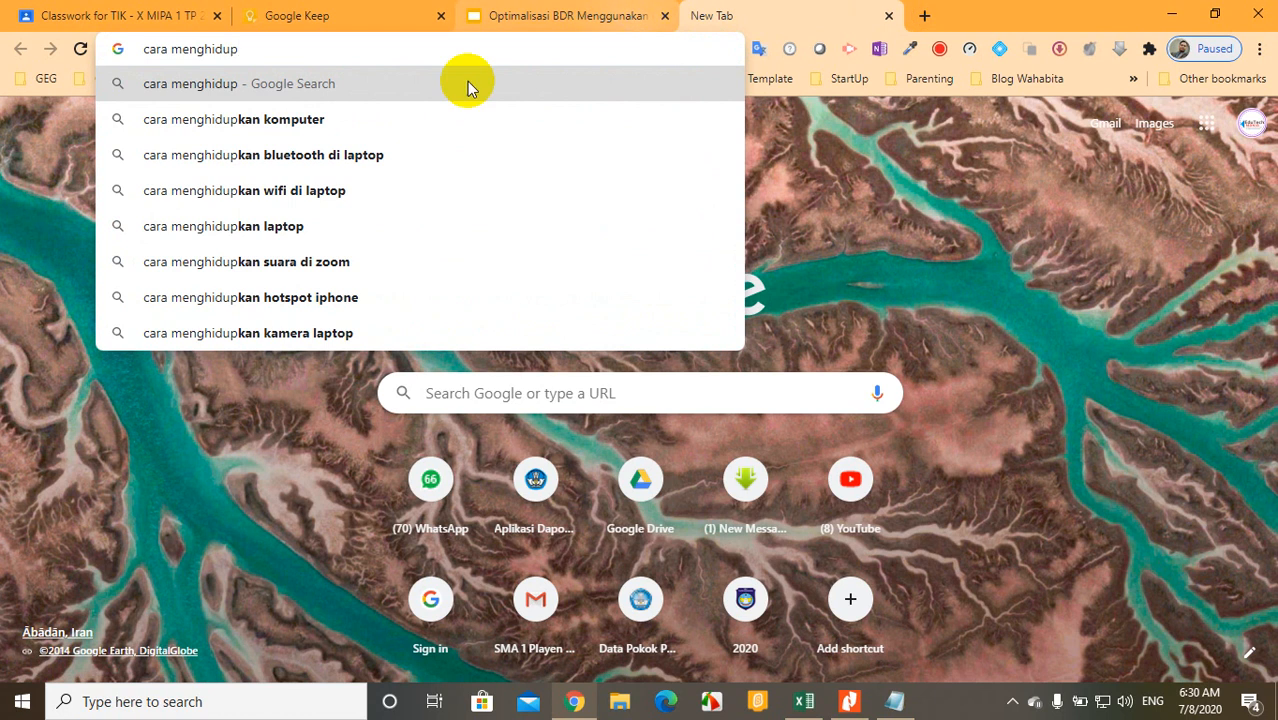
pyautogui.click(295, 128)
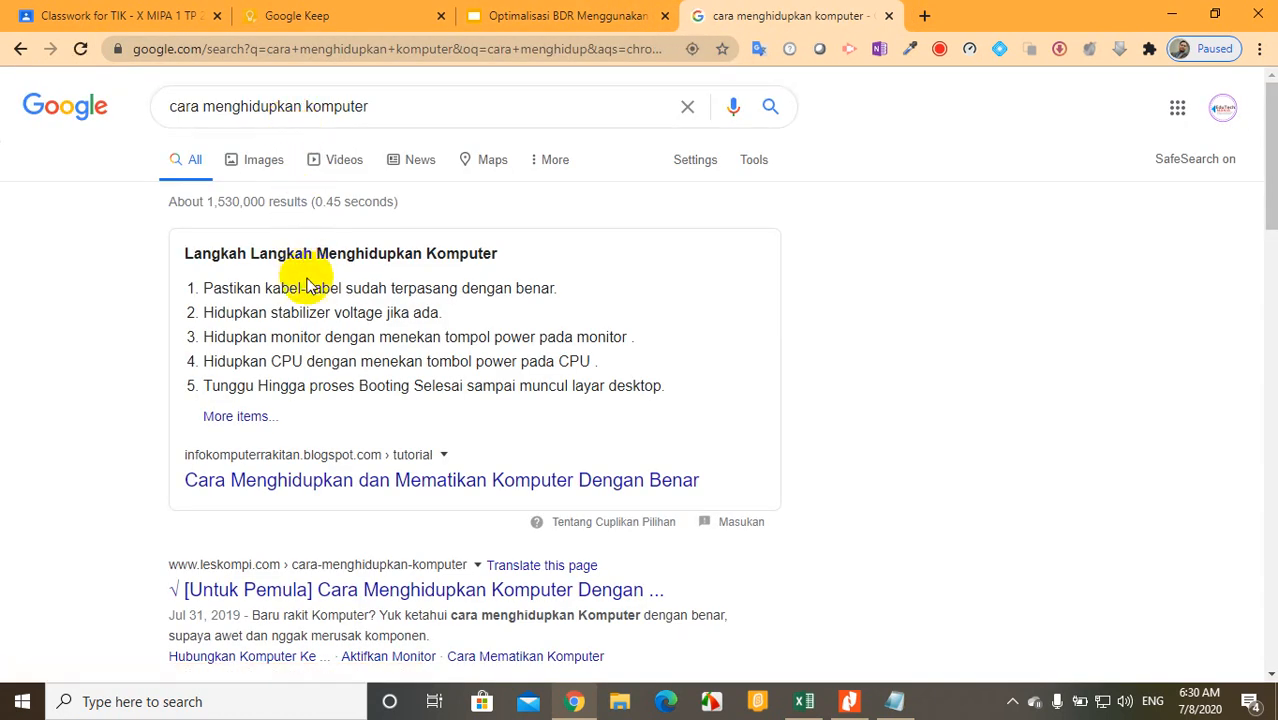
pyautogui.click(350, 170)
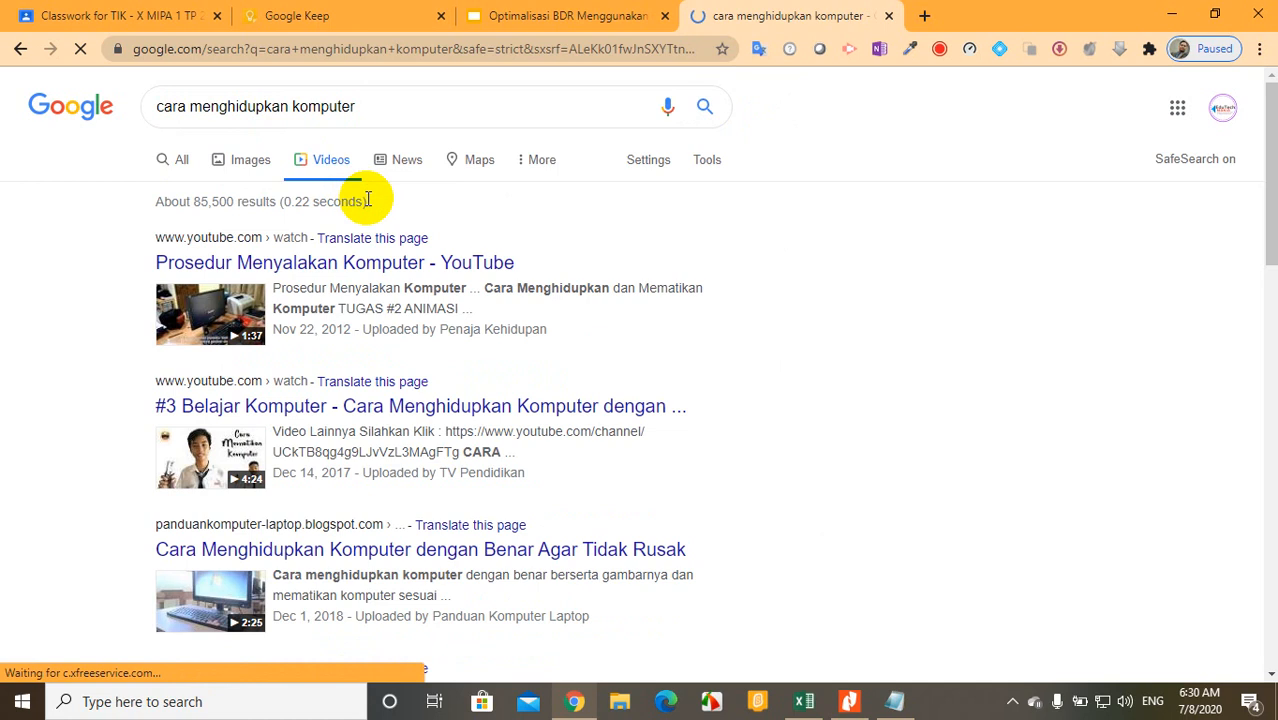
# Browse the video results, preview "Cara mematikan dan menghidupkan komputer dengan baik" and return to the results
pyautogui.scroll(-2, 551, 270)
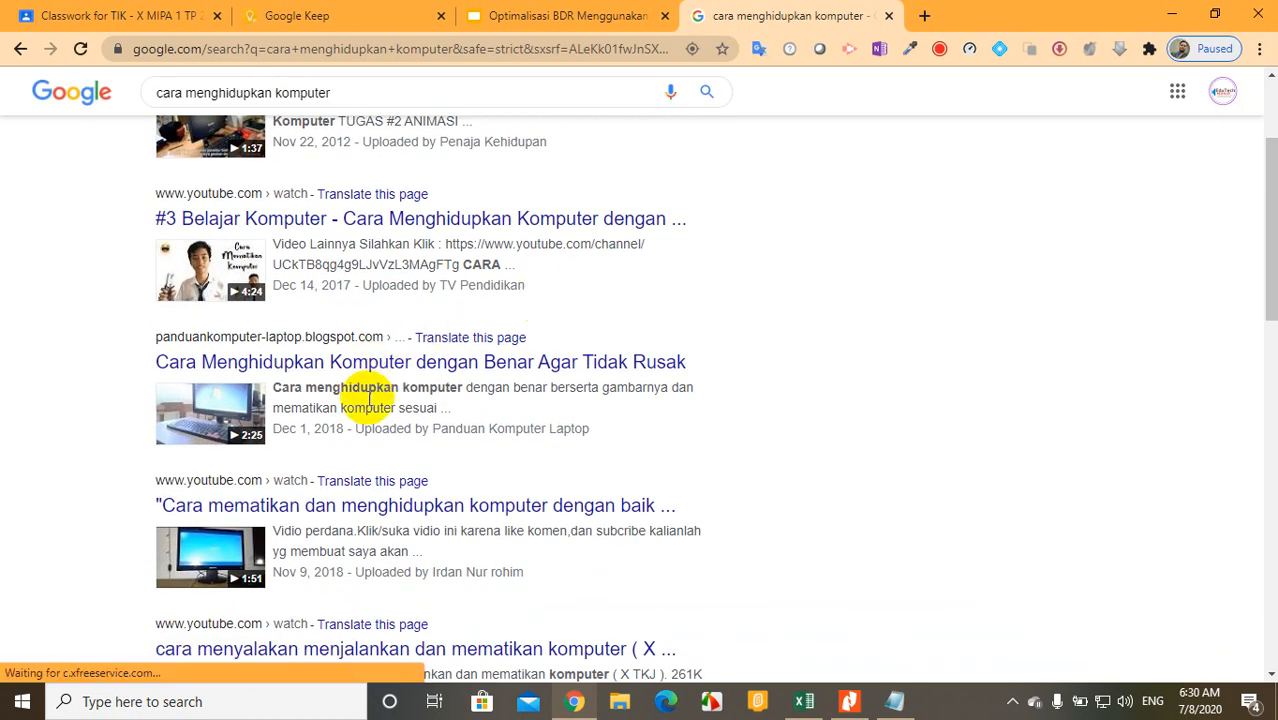
pyautogui.scroll(-1, 817, 354)
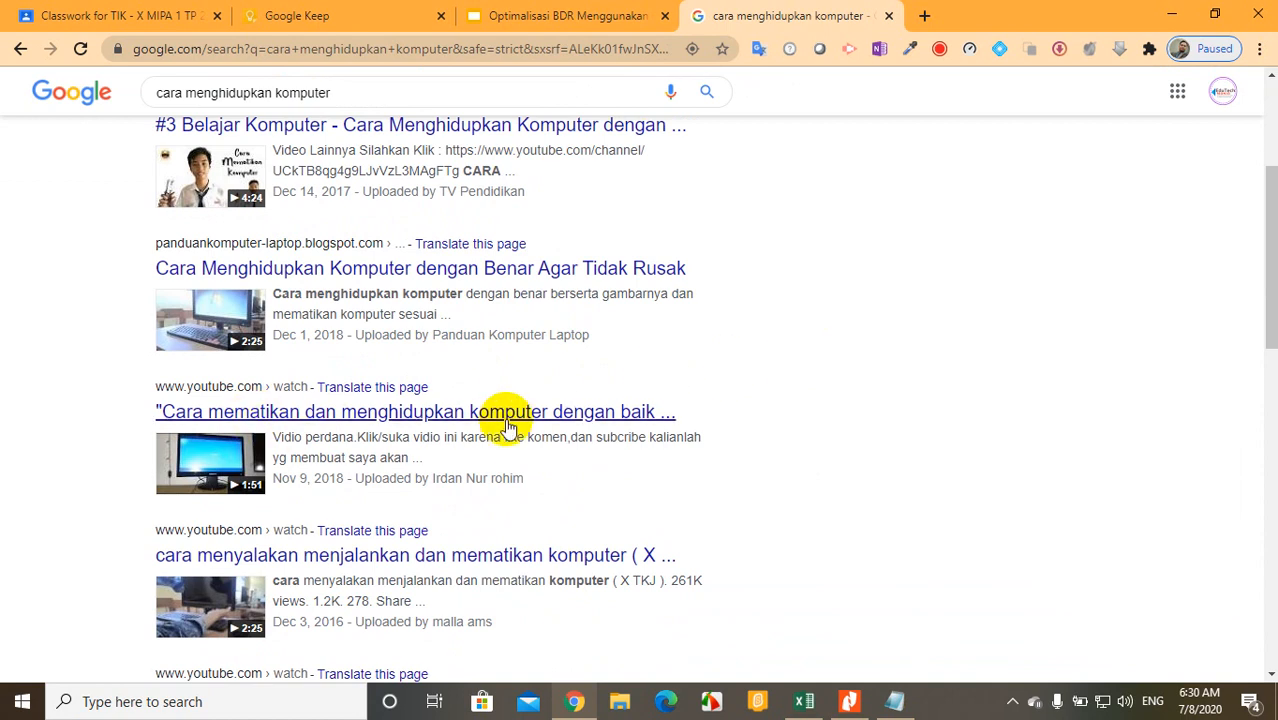
pyautogui.scroll(-3, 508, 420)
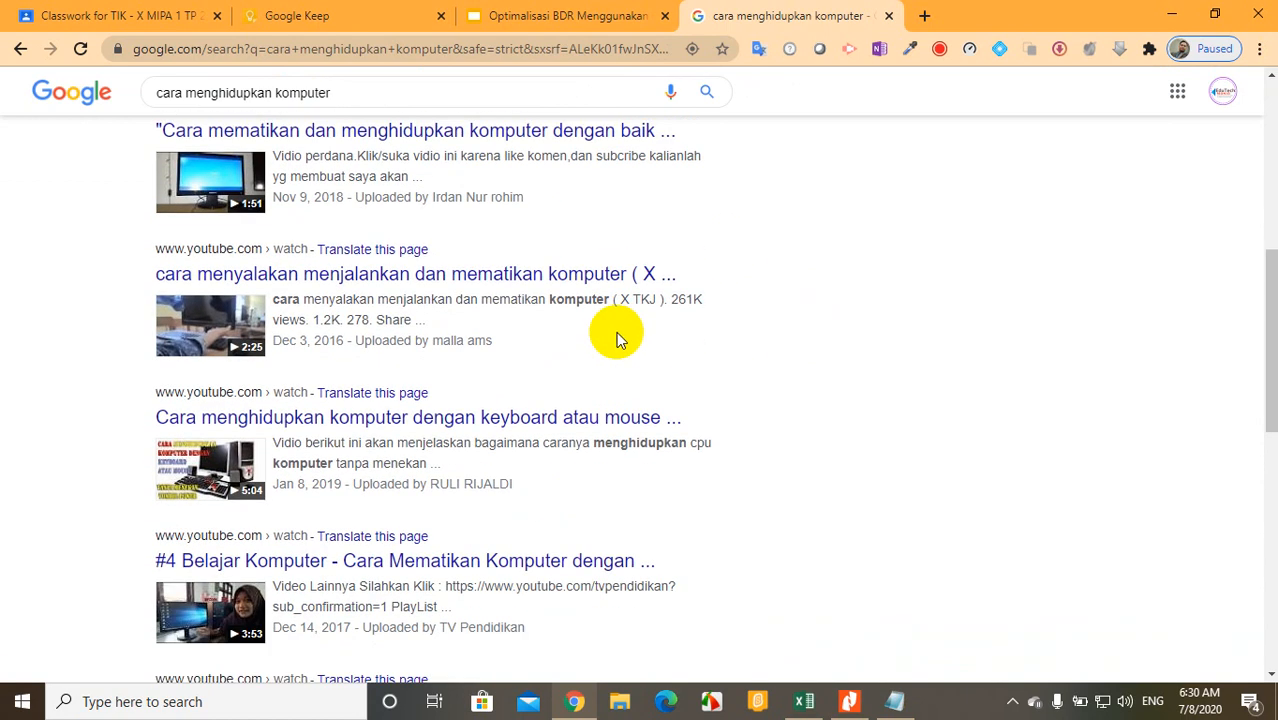
pyautogui.scroll(-3, 617, 340)
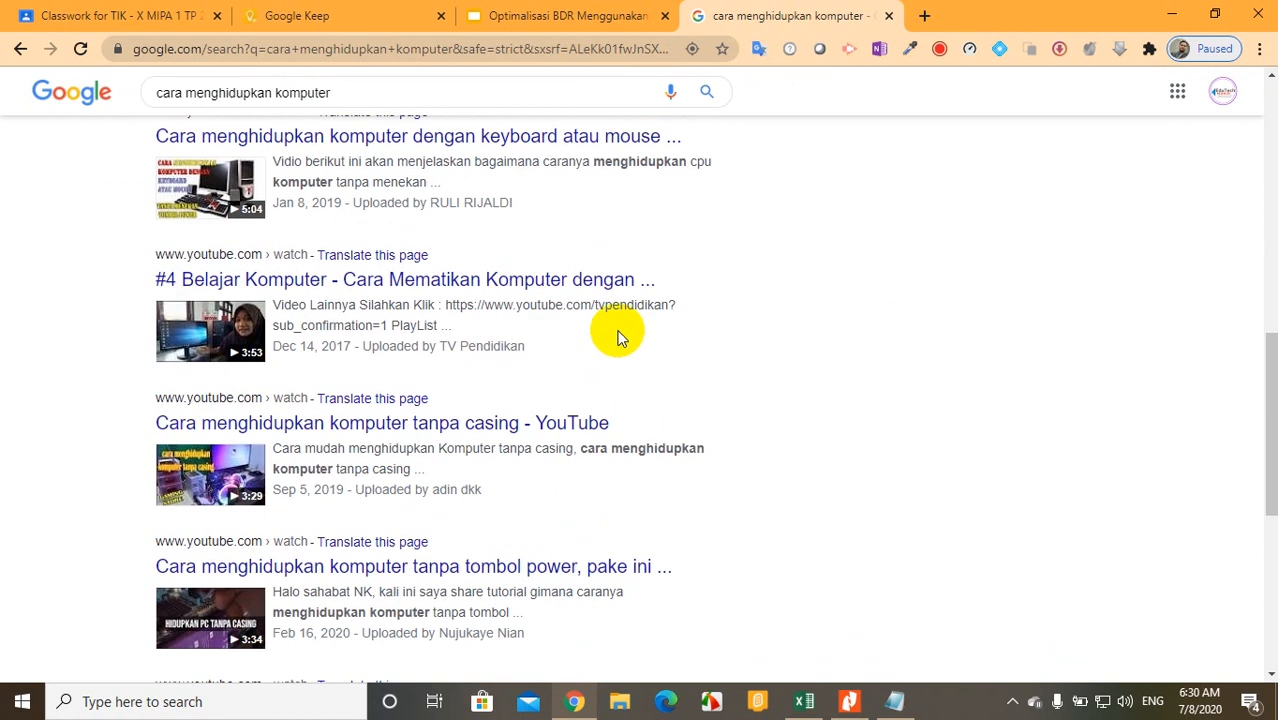
pyautogui.scroll(6, 617, 340)
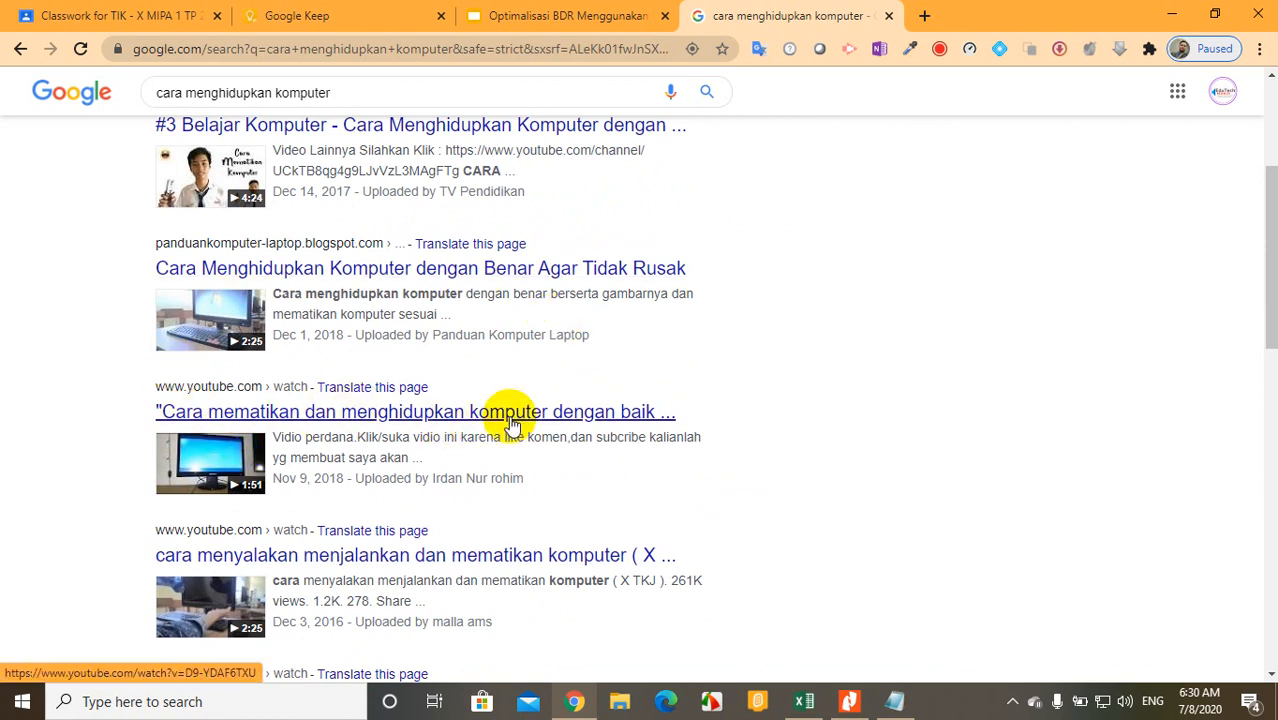
pyautogui.click(512, 422)
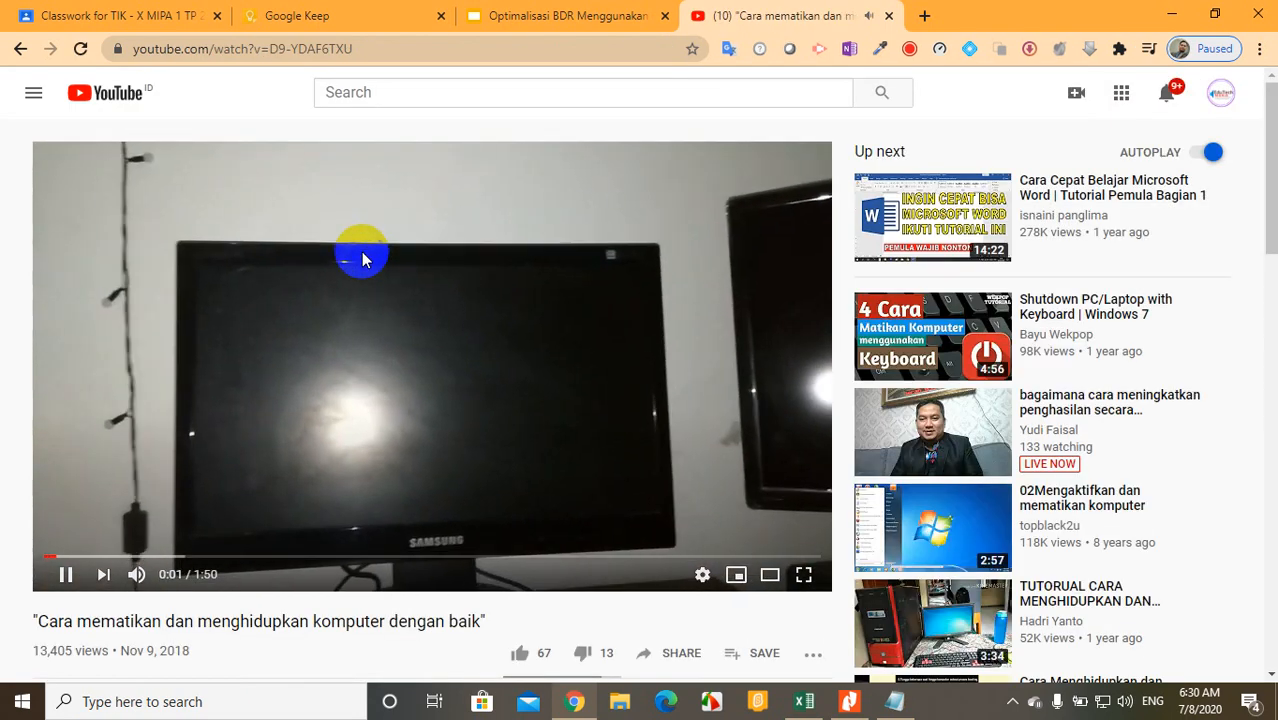
pyautogui.click(21, 50)
pyautogui.scroll(2, 635, 403)
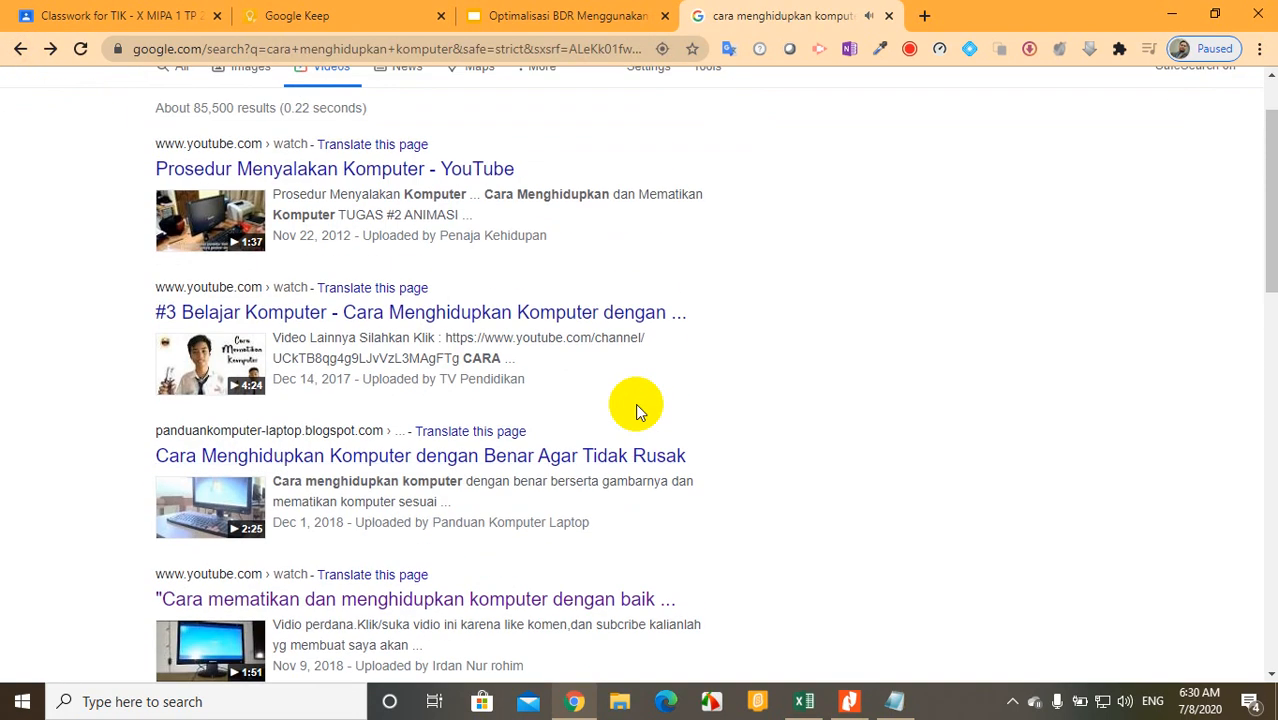
# Preview the video "#3 Belajar Komputer - Cara Menghidupkan Komputer dengan Baik dan Benar" and return to the search results
pyautogui.click(467, 312)
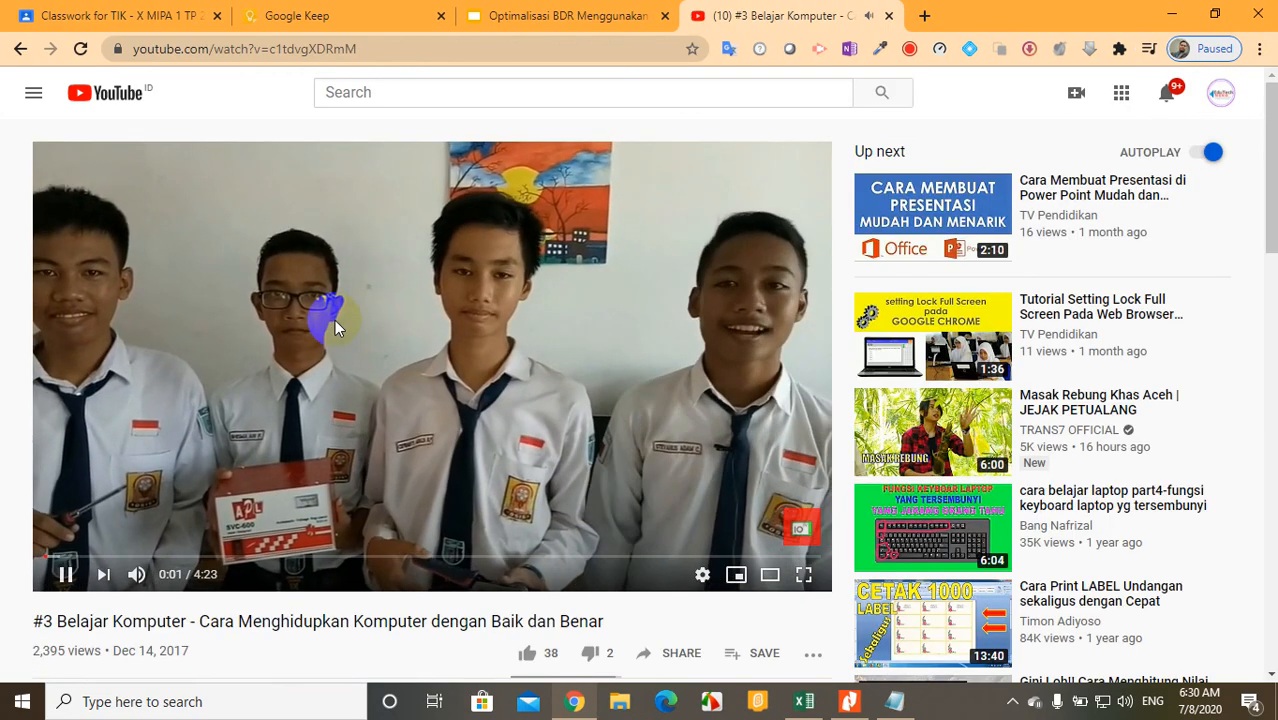
pyautogui.scroll(-1, 509, 378)
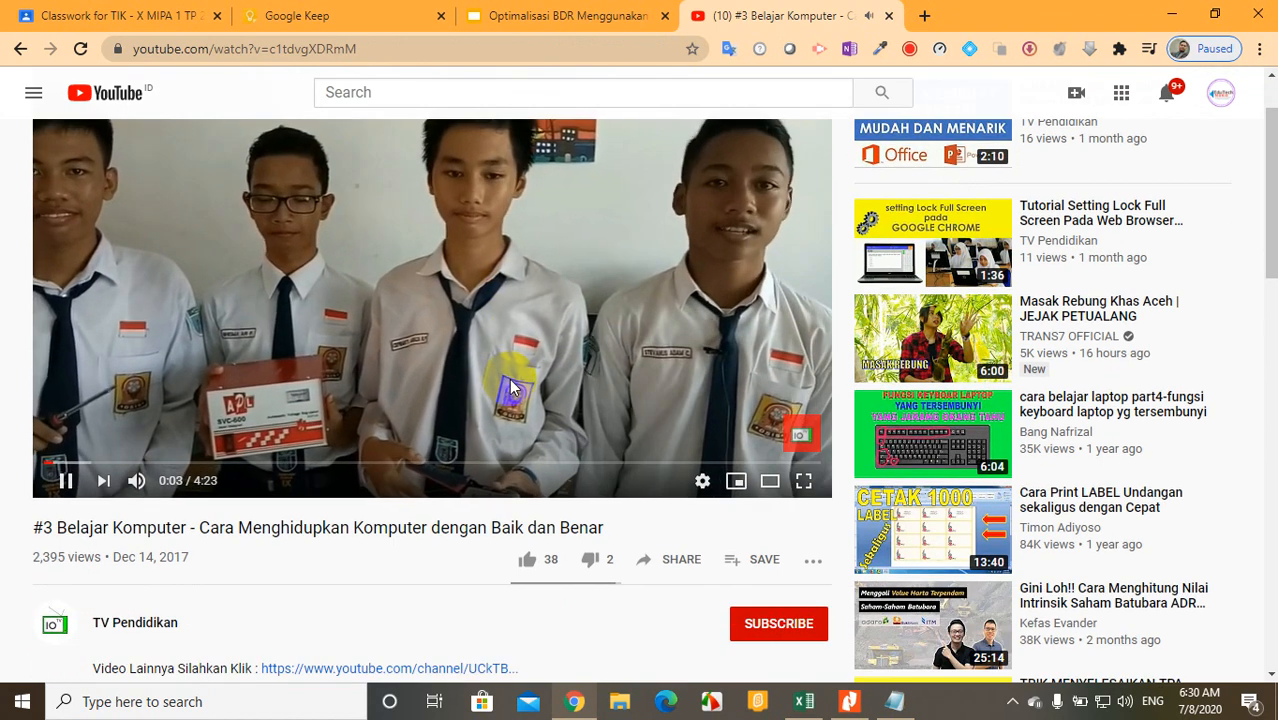
pyautogui.scroll(1, 509, 378)
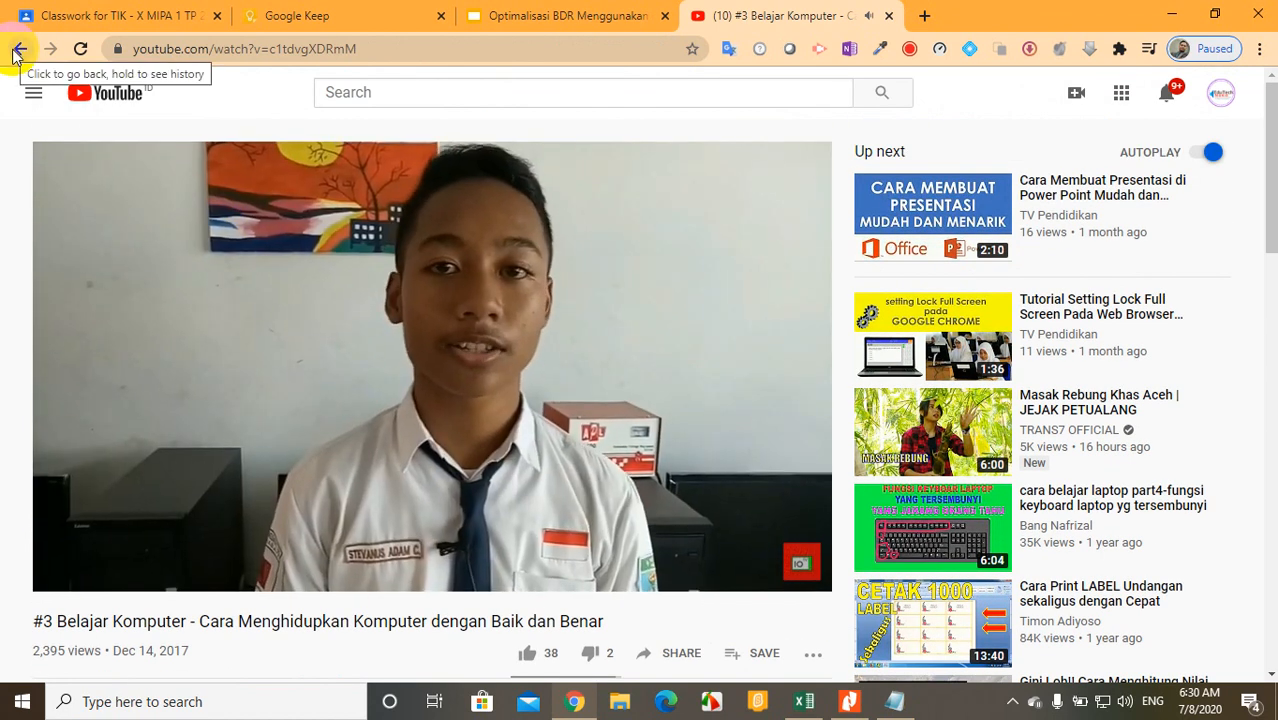
pyautogui.click(18, 49)
pyautogui.scroll(1, 387, 238)
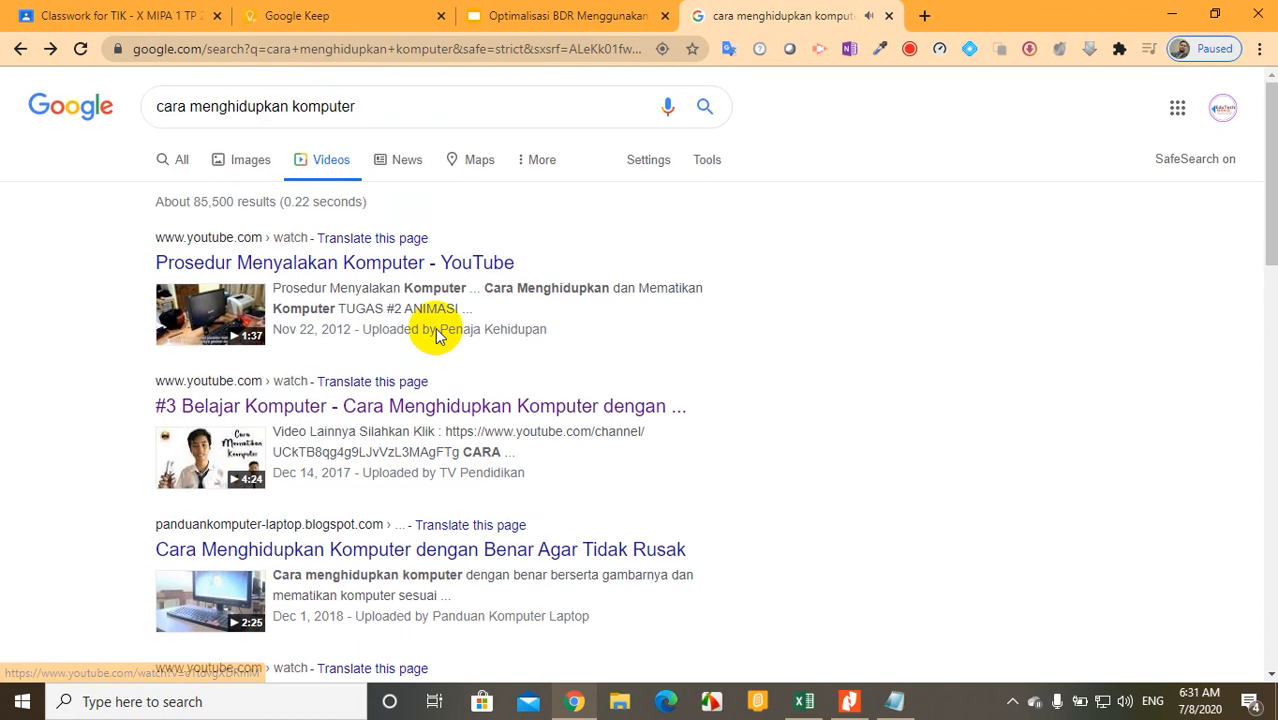
# Copy the link of the "#3 Belajar Komputer" video and paste it into the Google Keep note under a "Video:" heading
pyautogui.scroll(-4, 410, 330)
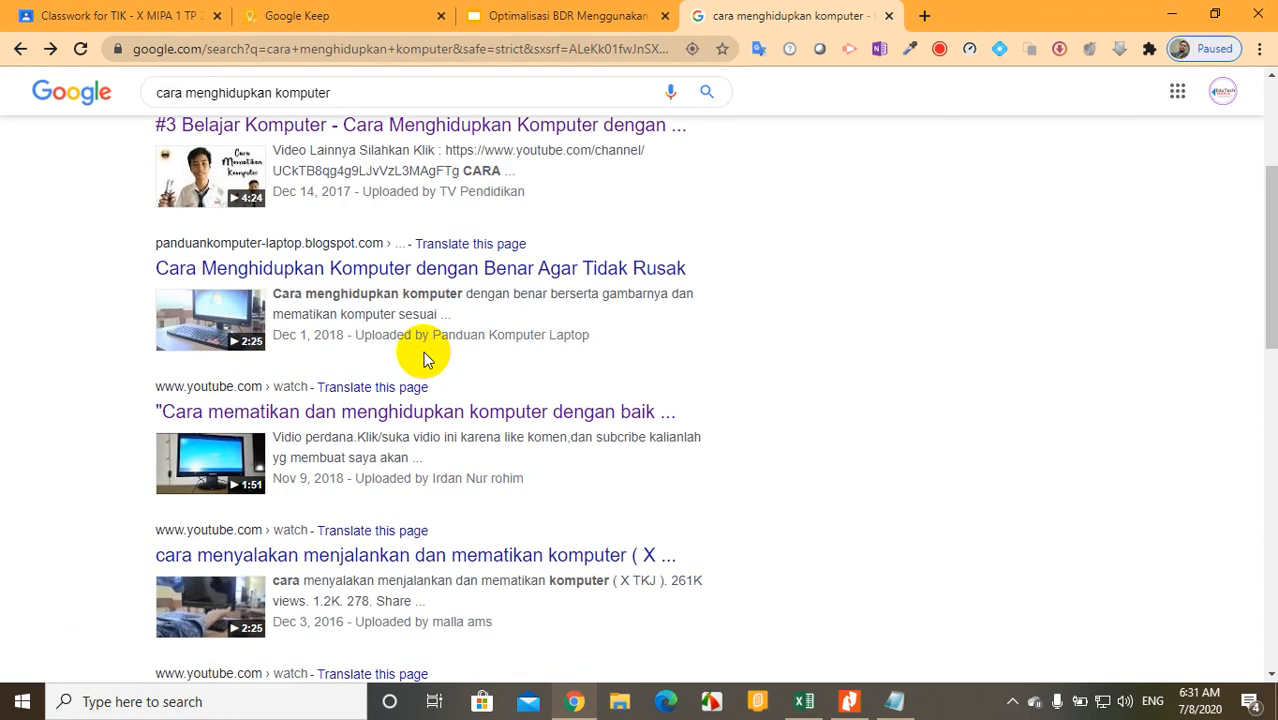
pyautogui.scroll(2, 415, 330)
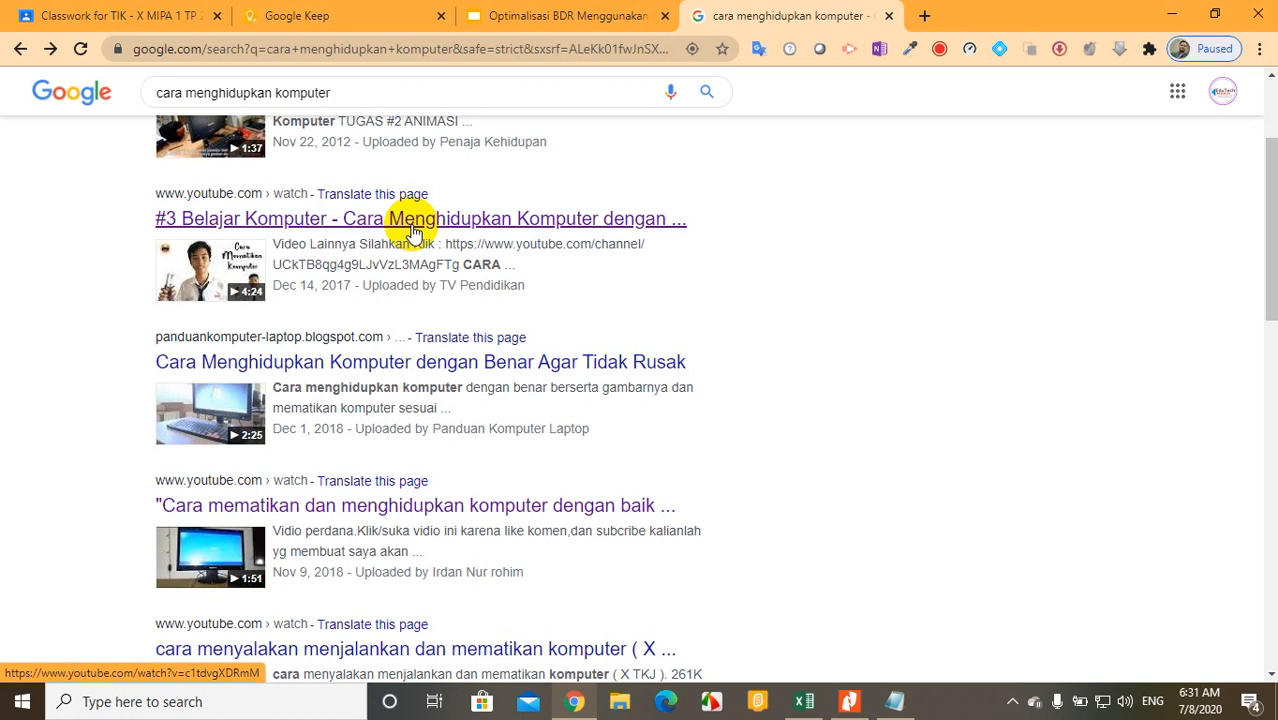
pyautogui.rightClick(413, 230)
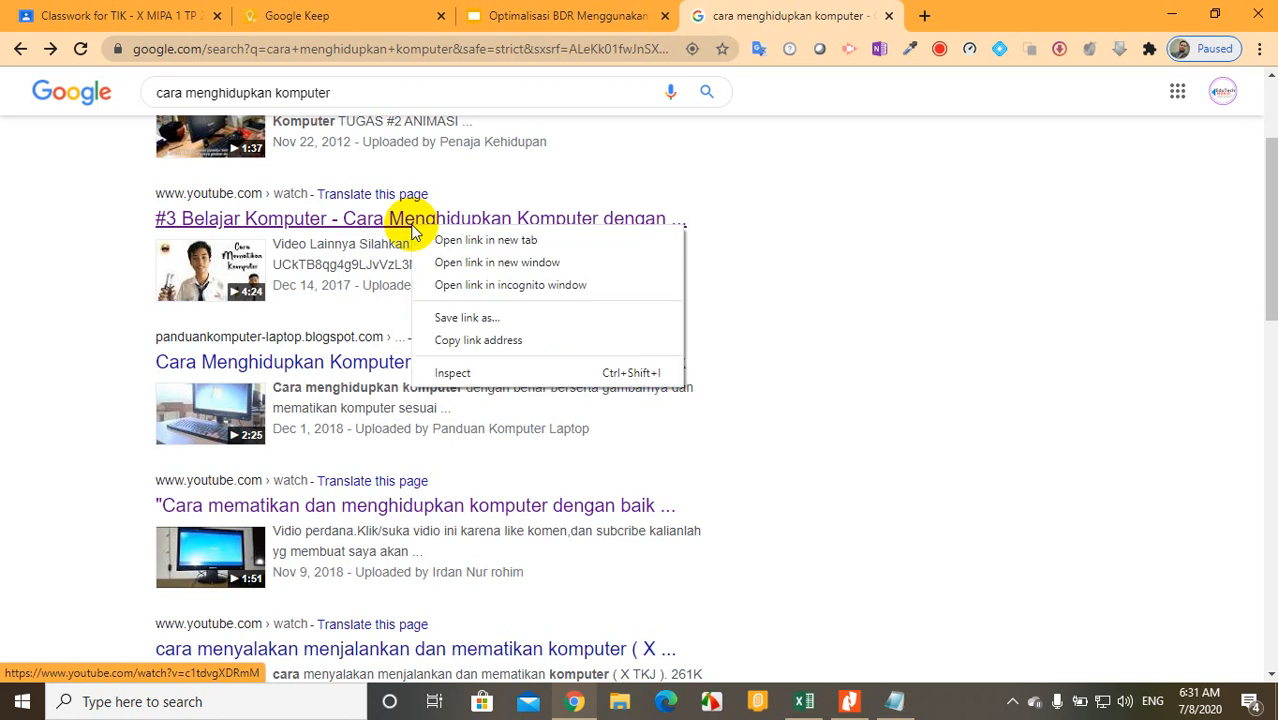
pyautogui.click(477, 341)
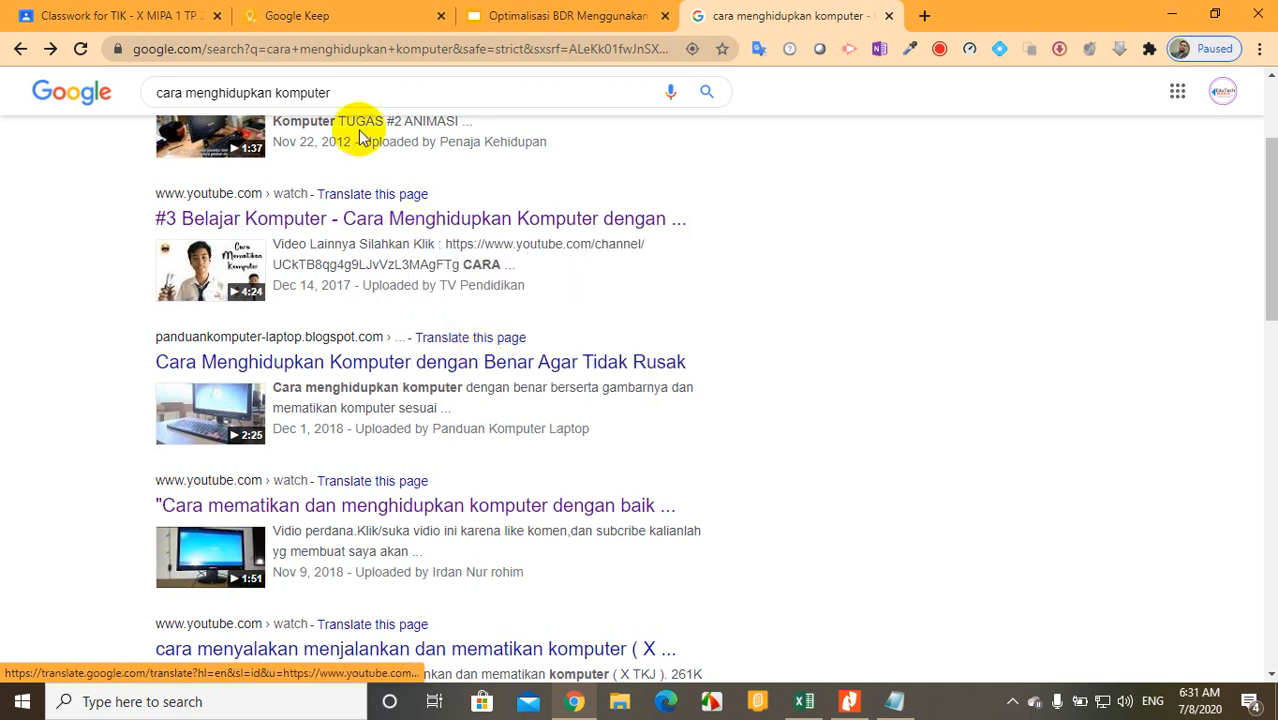
pyautogui.click(324, 20)
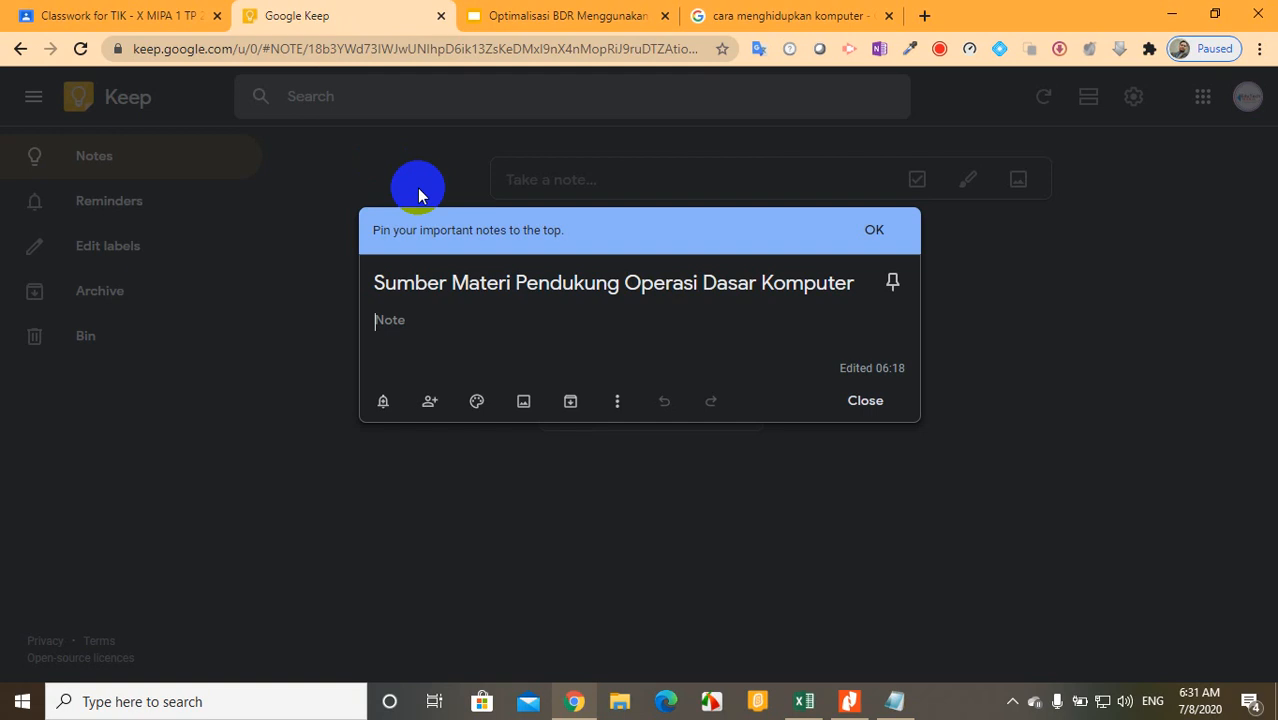
pyautogui.write('Video:')
pyautogui.press('Return')
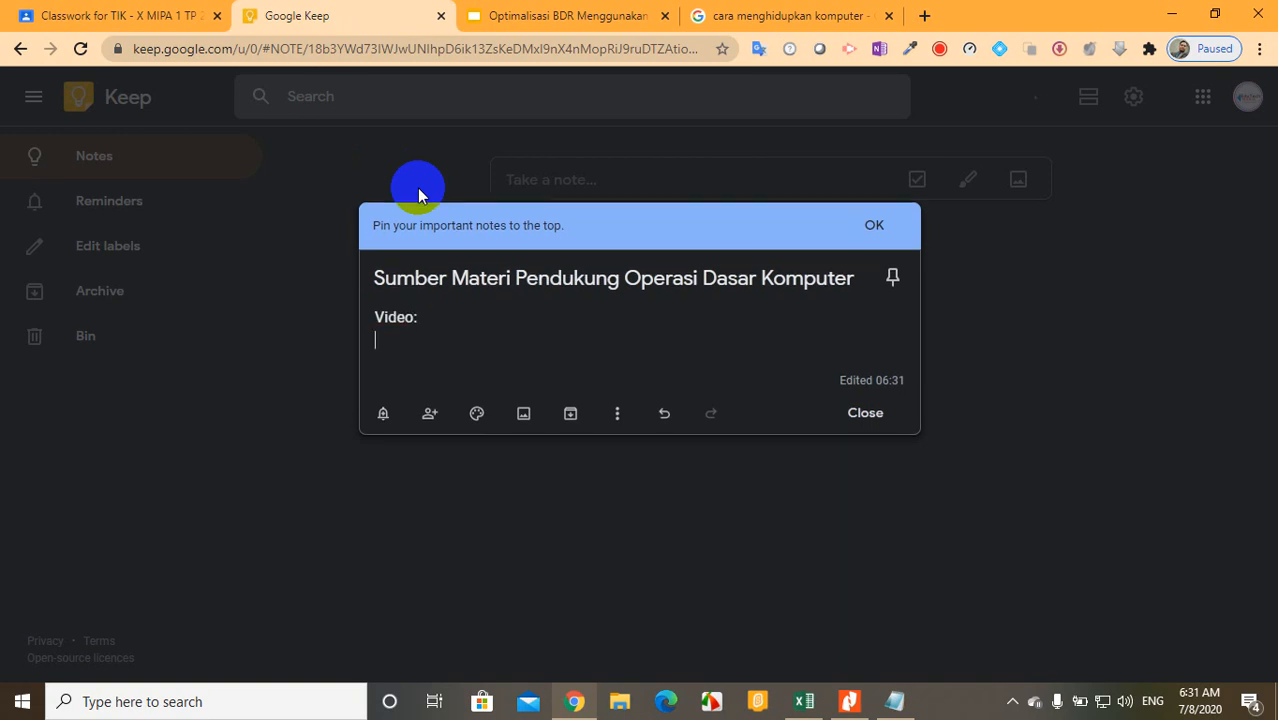
pyautogui.hotkey('ctrl', 'v')
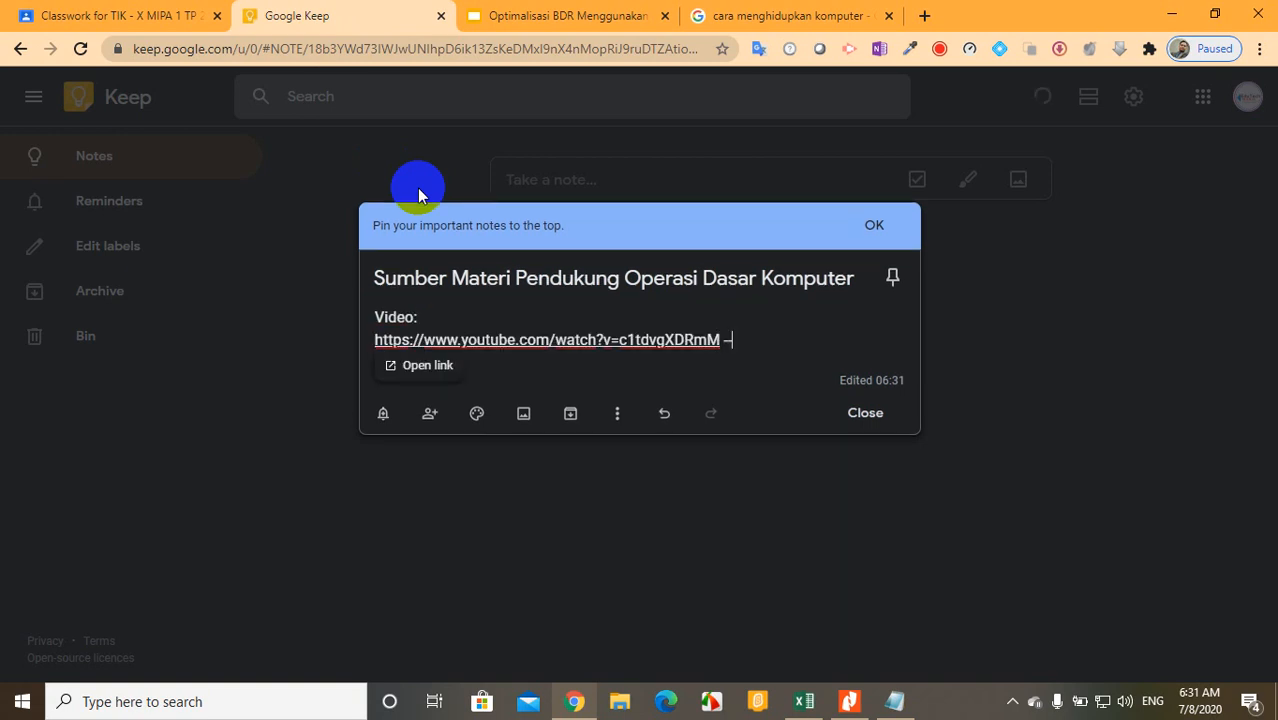
# Describe the video link in the note with "--> Menghidupkan dan mematikan komputer"
pyautogui.write('--> Memat')
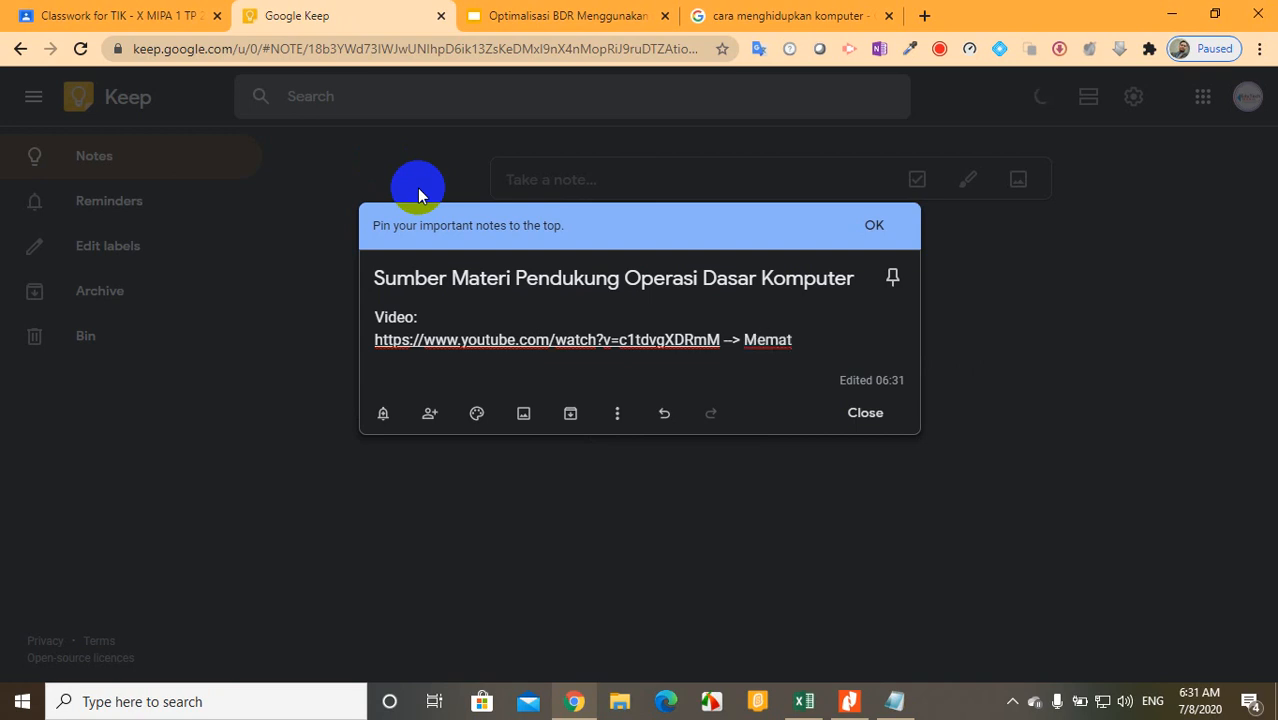
pyautogui.hotkey('ctrl', 'shift', 'Left')
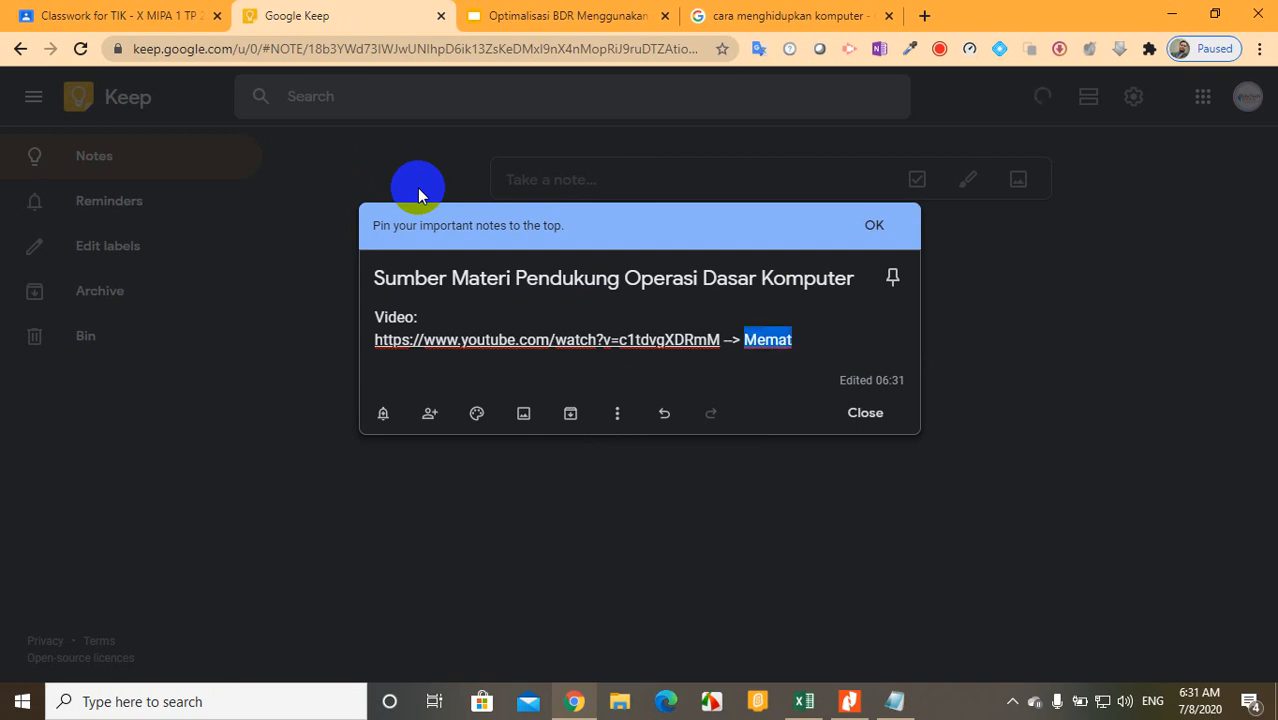
pyautogui.write('Menghidu')
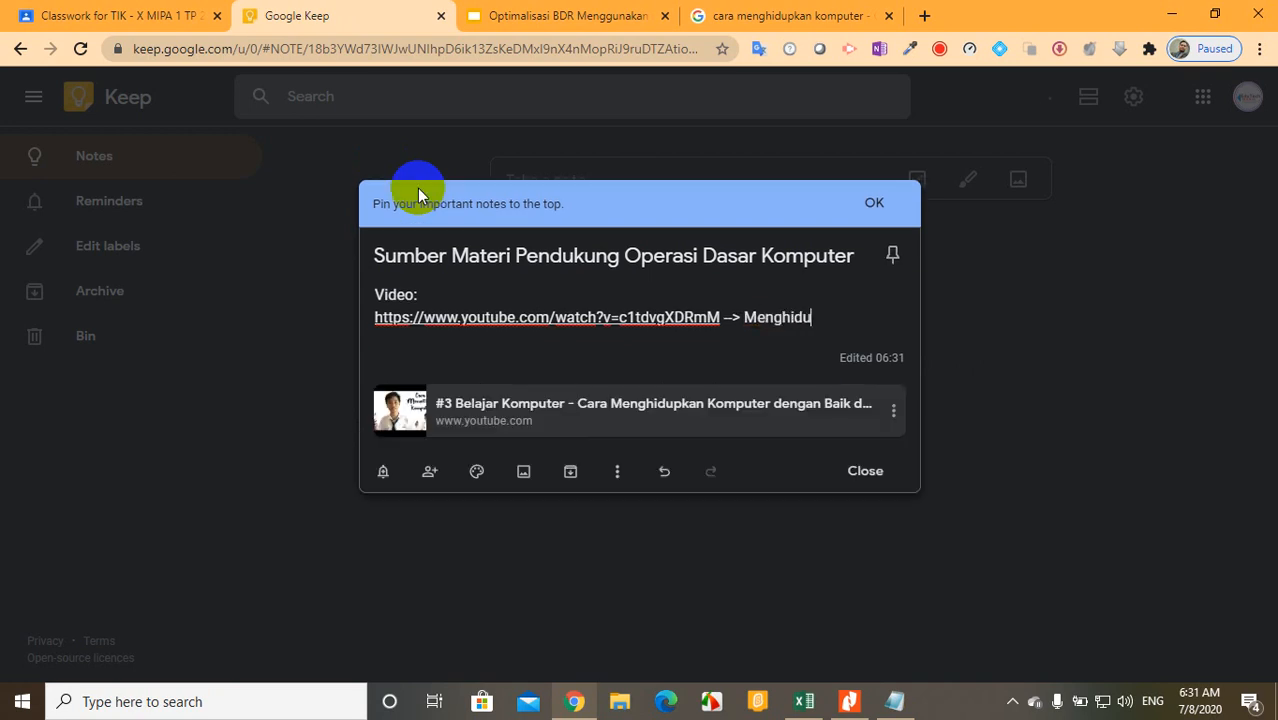
pyautogui.write('pkan dan mema')
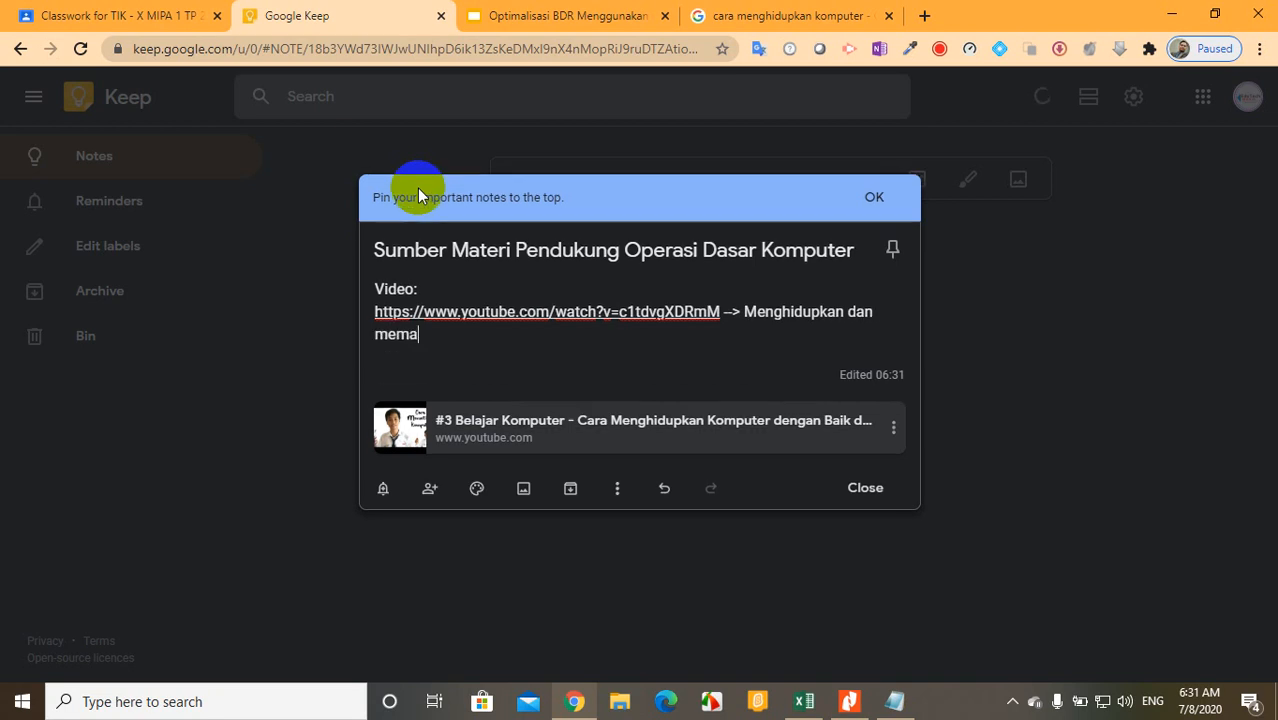
pyautogui.write('tikan komp')
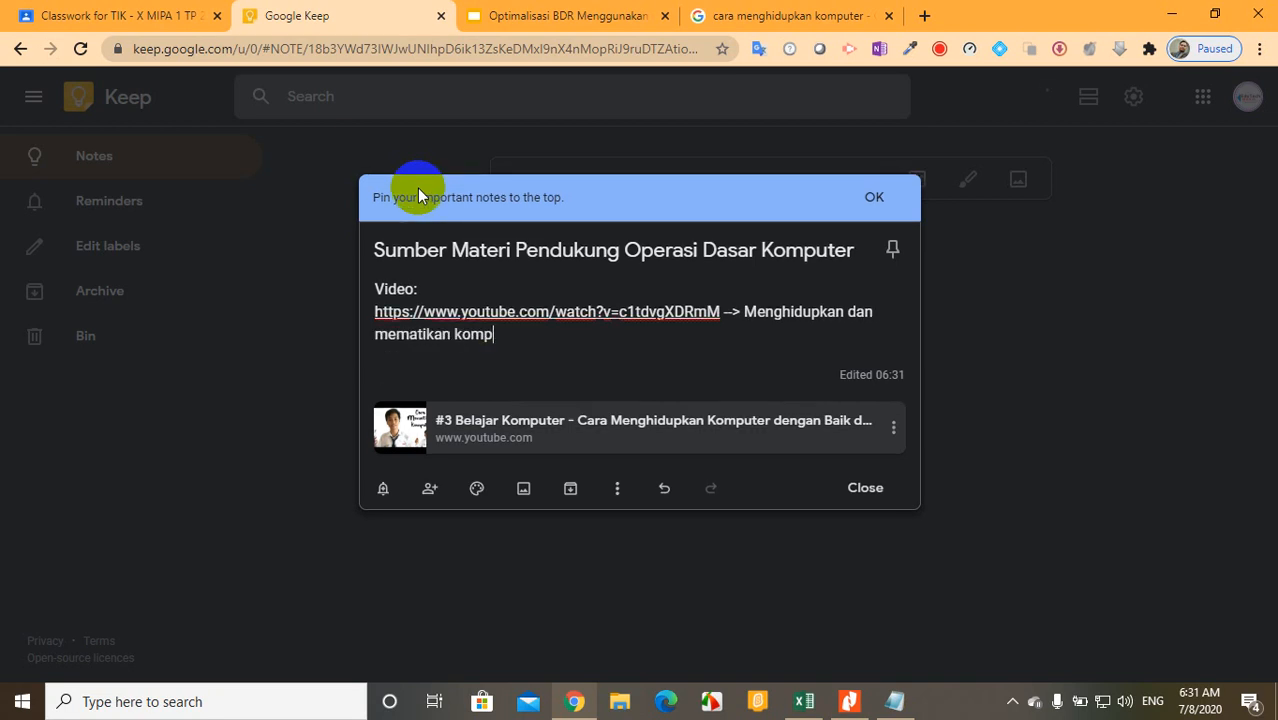
pyautogui.write('uter')
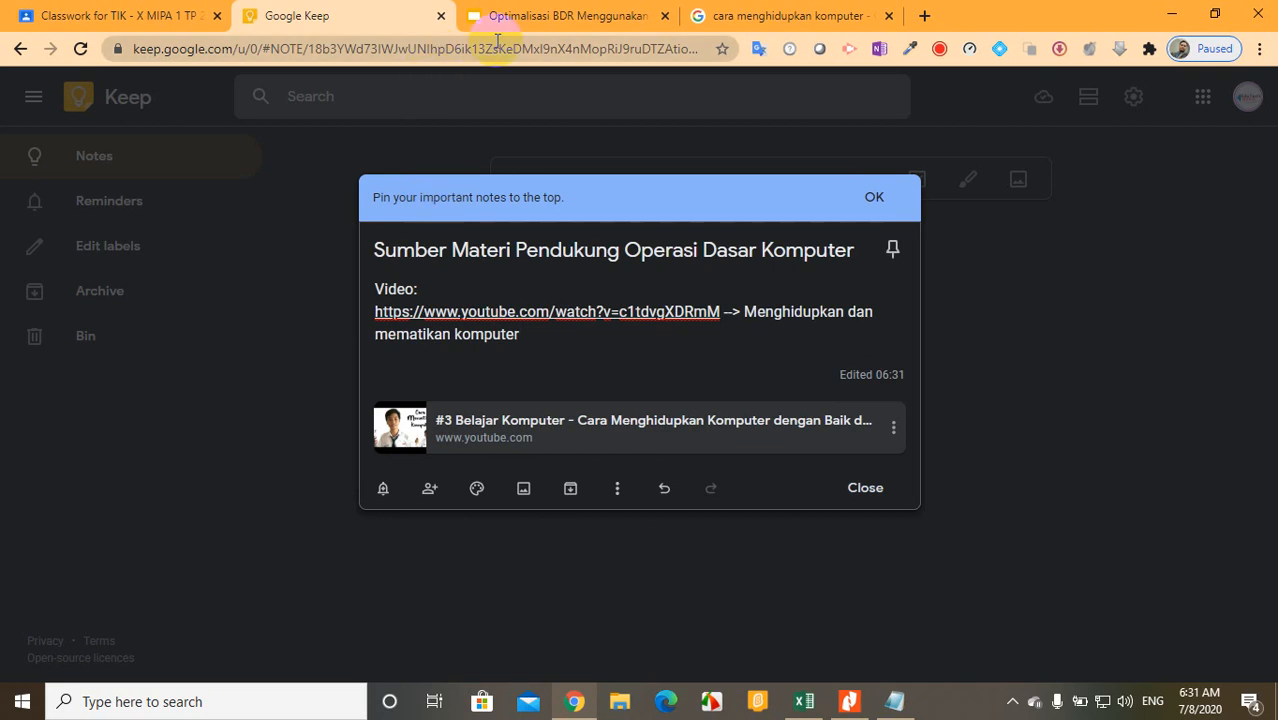
# Return to the Google search, show all results for "cara menghidupkan komputer" and open the leskompi.com article
pyautogui.click(812, 26)
pyautogui.click(410, 48)
pyautogui.scroll(2, 518, 273)
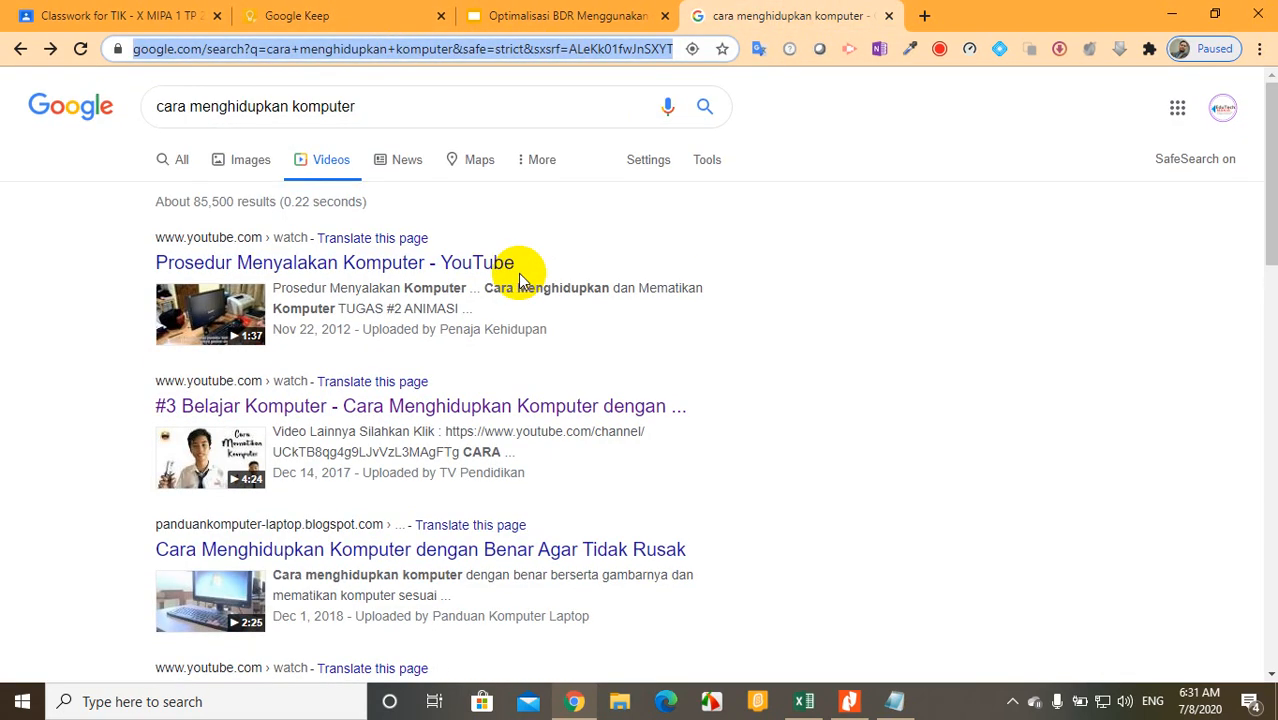
pyautogui.click(192, 170)
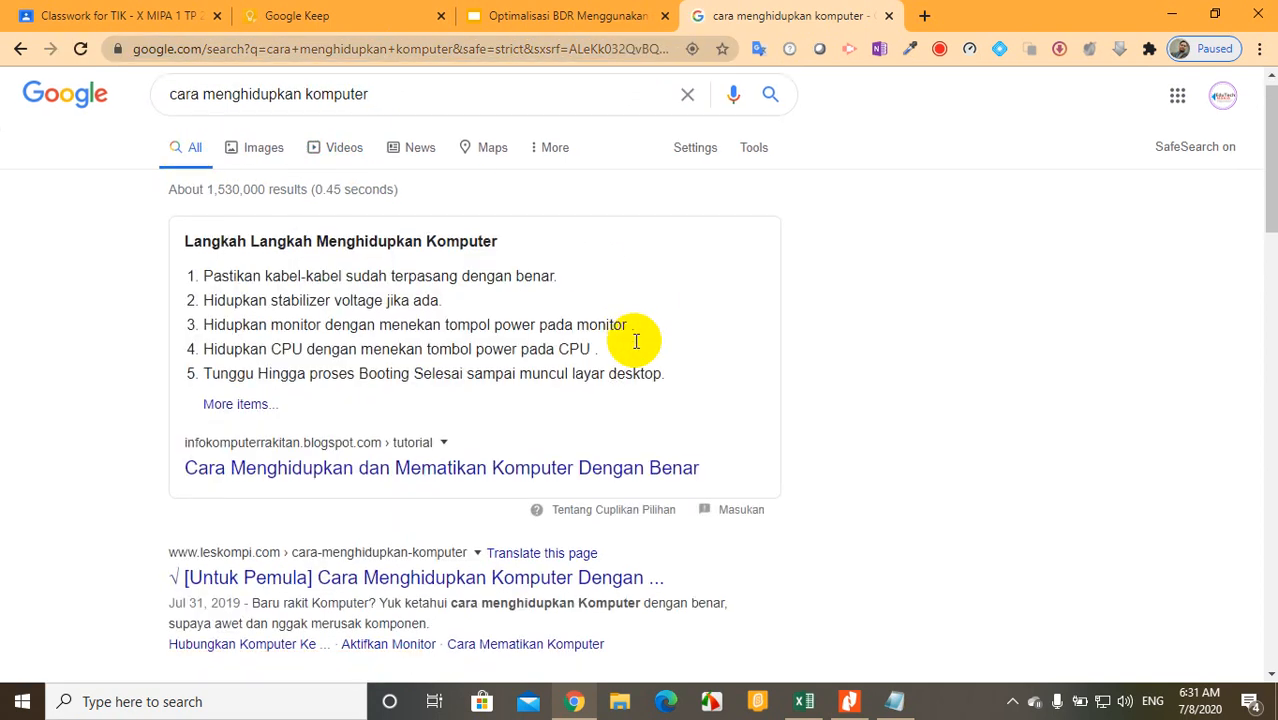
pyautogui.scroll(-1, 636, 345)
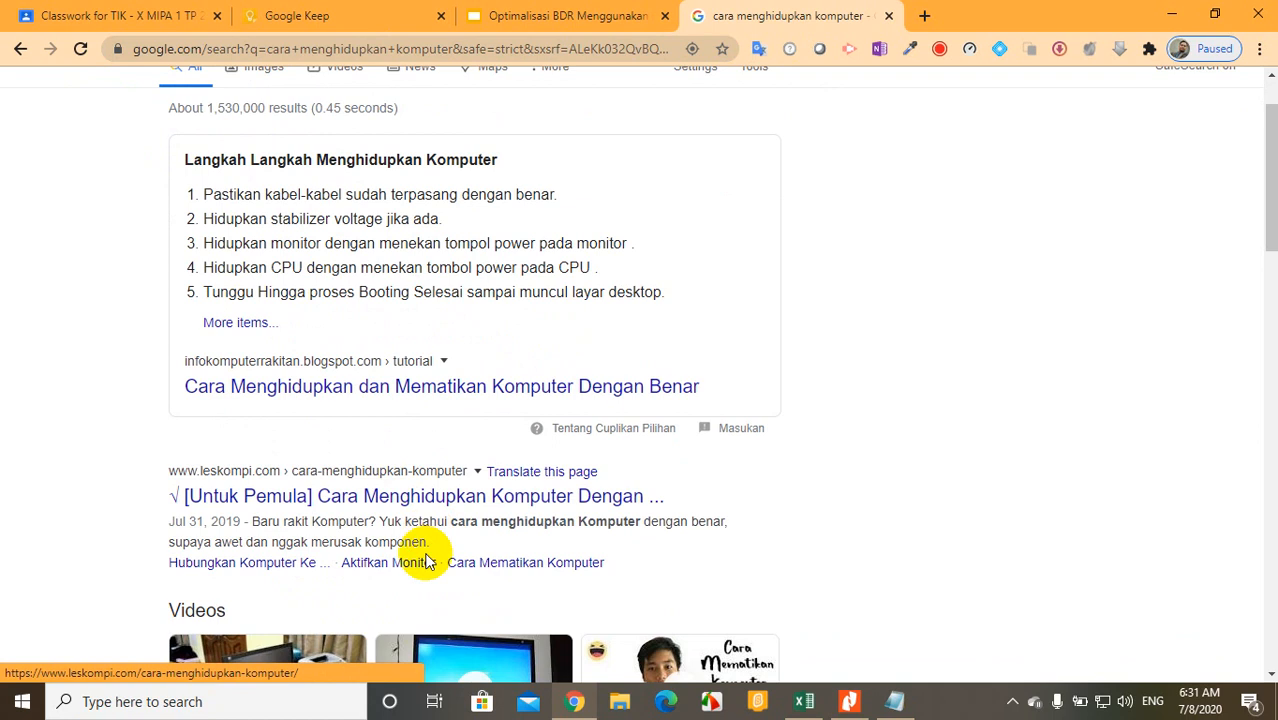
pyautogui.click(406, 505)
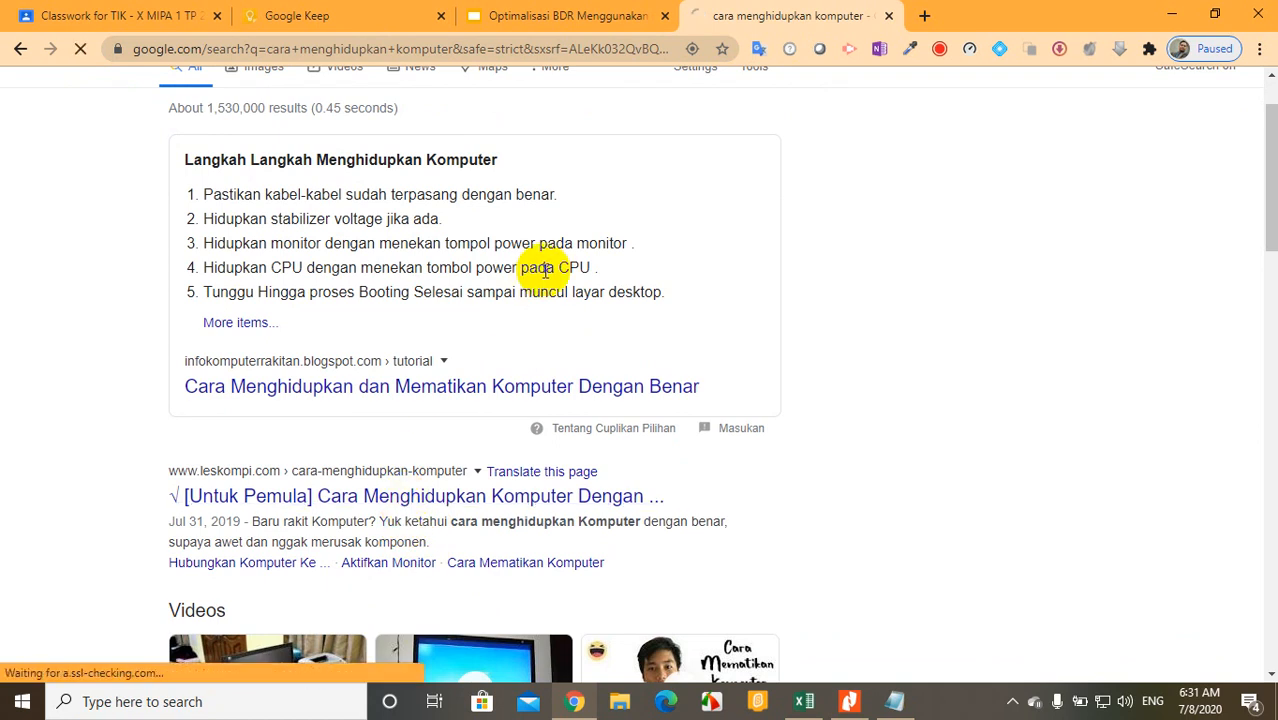
# Skim the leskompi.com article on turning on a computer and copy its web address
pyautogui.scroll(-2, 604, 425)
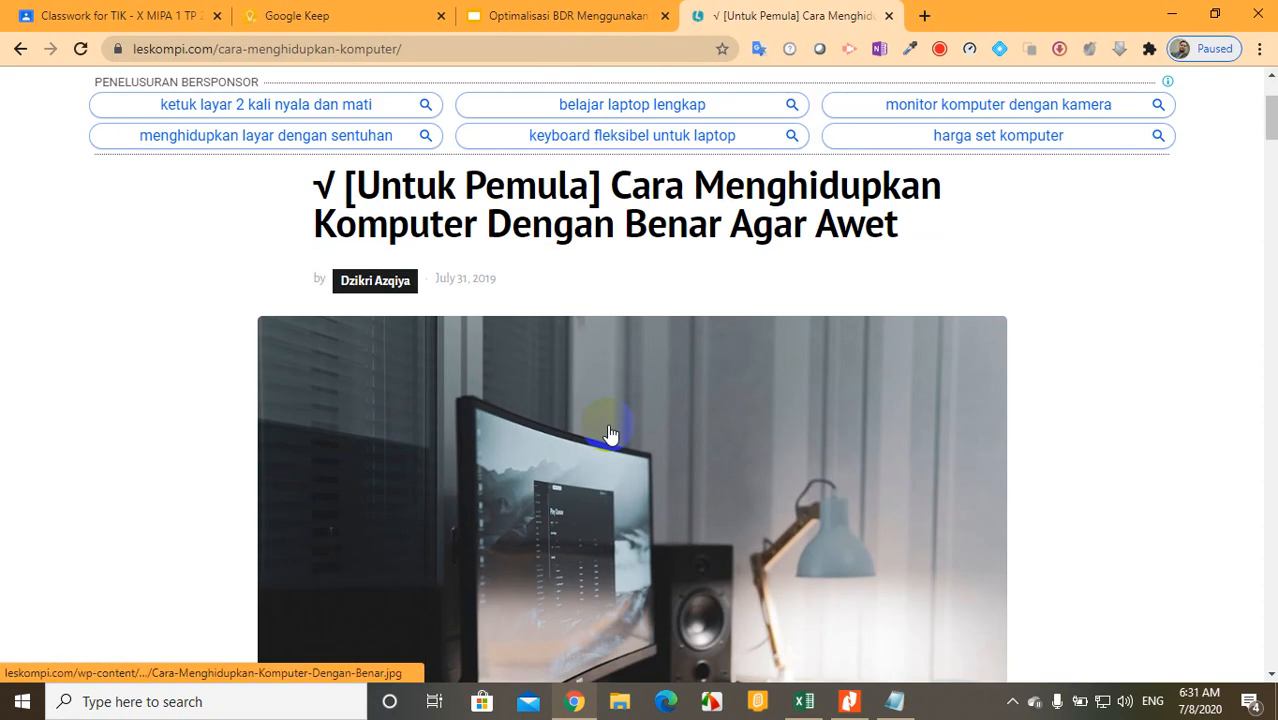
pyautogui.scroll(-6, 611, 433)
pyautogui.scroll(-5, 609, 432)
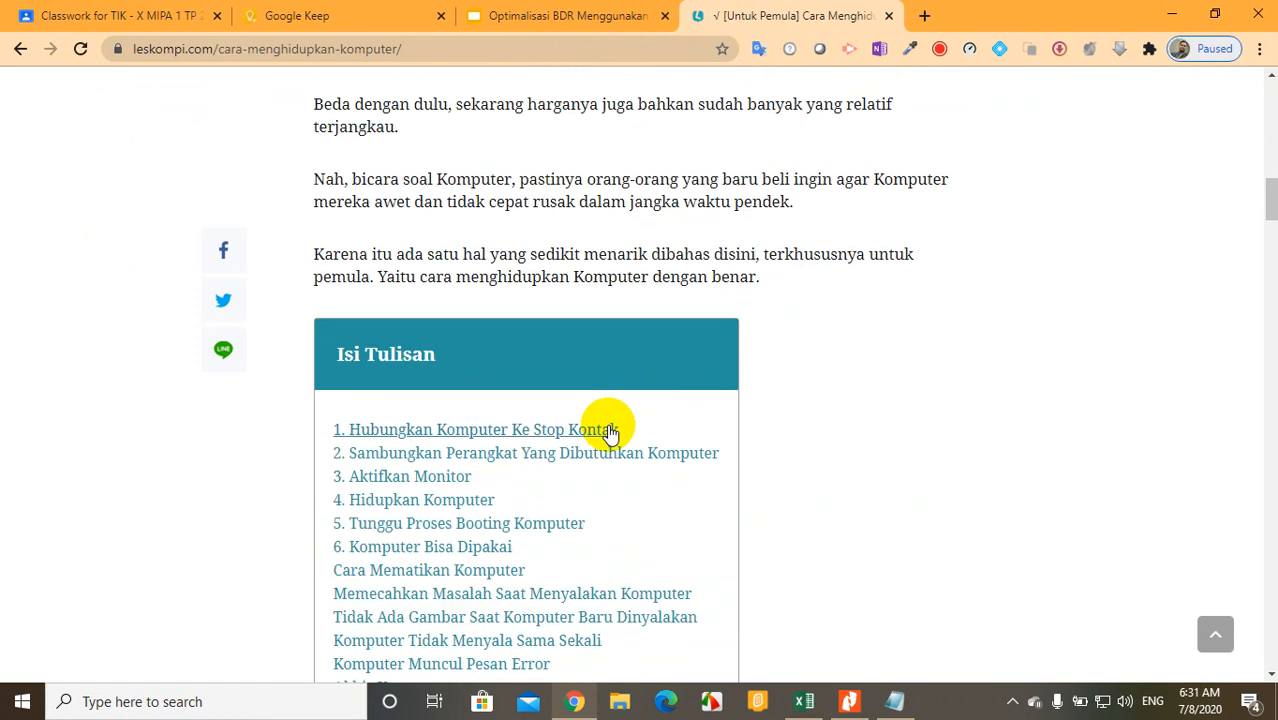
pyautogui.scroll(7, 602, 415)
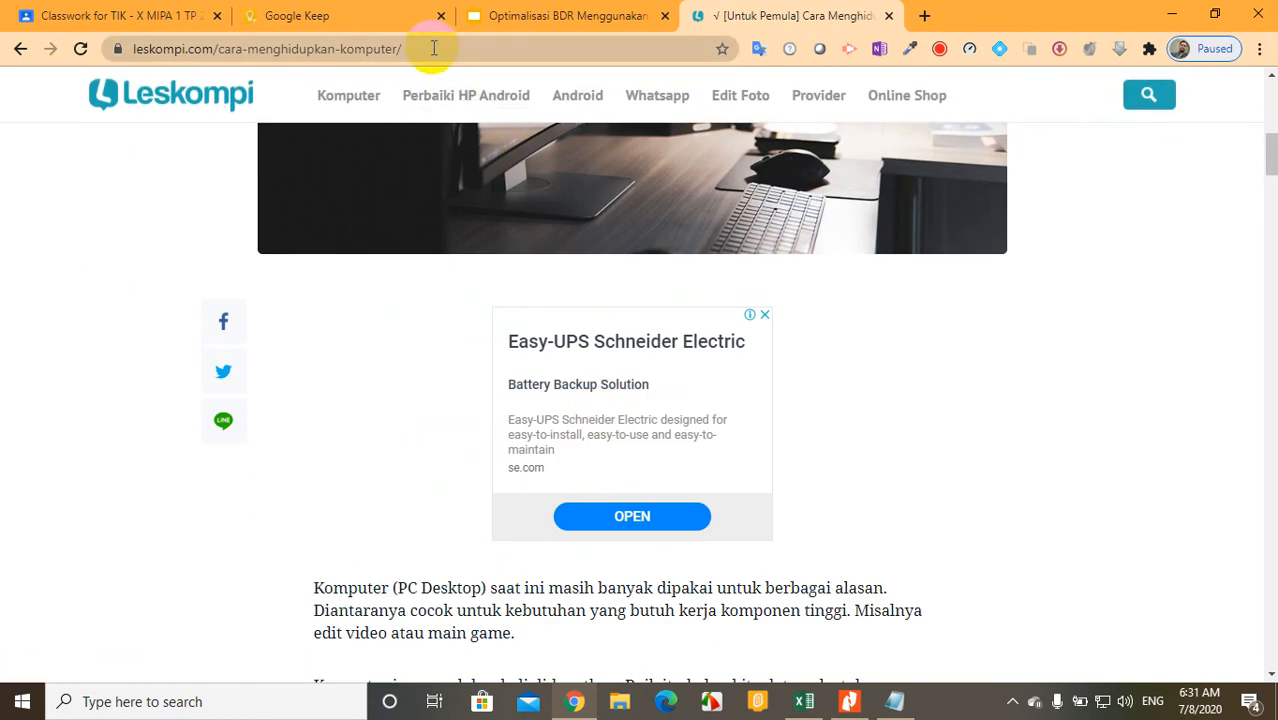
pyautogui.click(434, 48)
pyautogui.rightClick(434, 48)
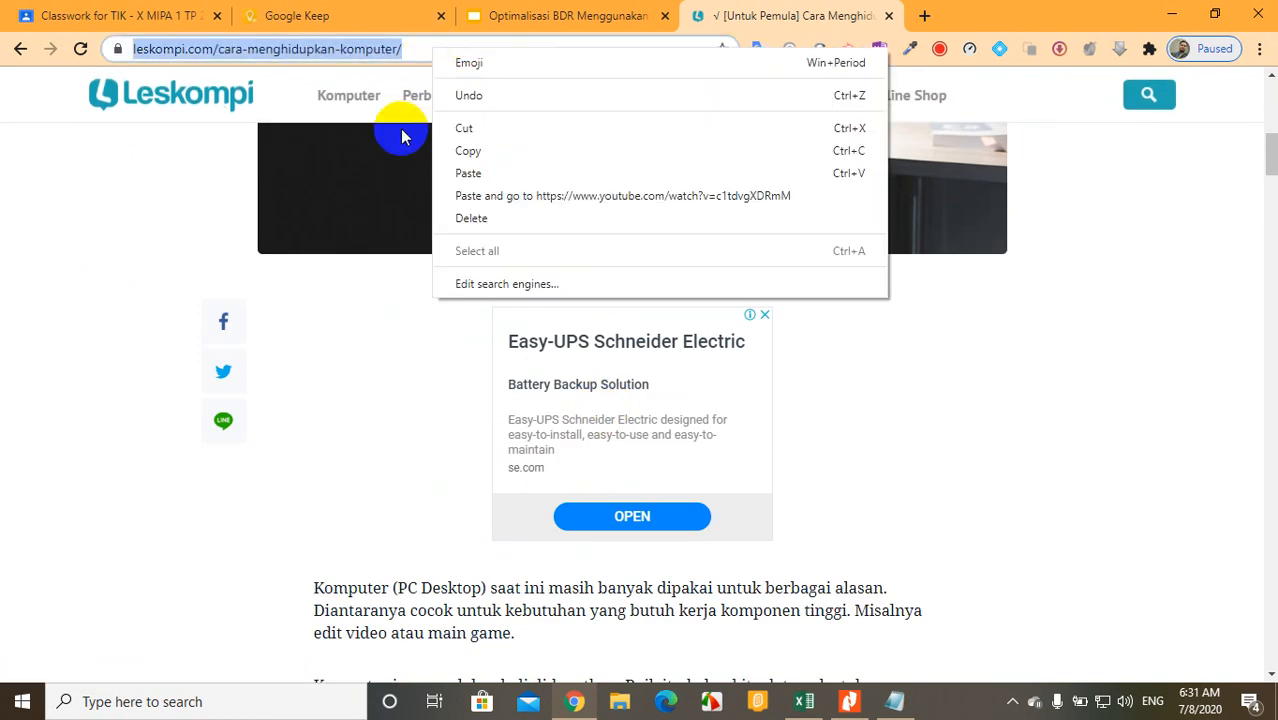
pyautogui.click(468, 151)
# Add an "Artikel:" heading below the video entry in the Keep note and paste the copied article link under it
pyautogui.click(358, 19)
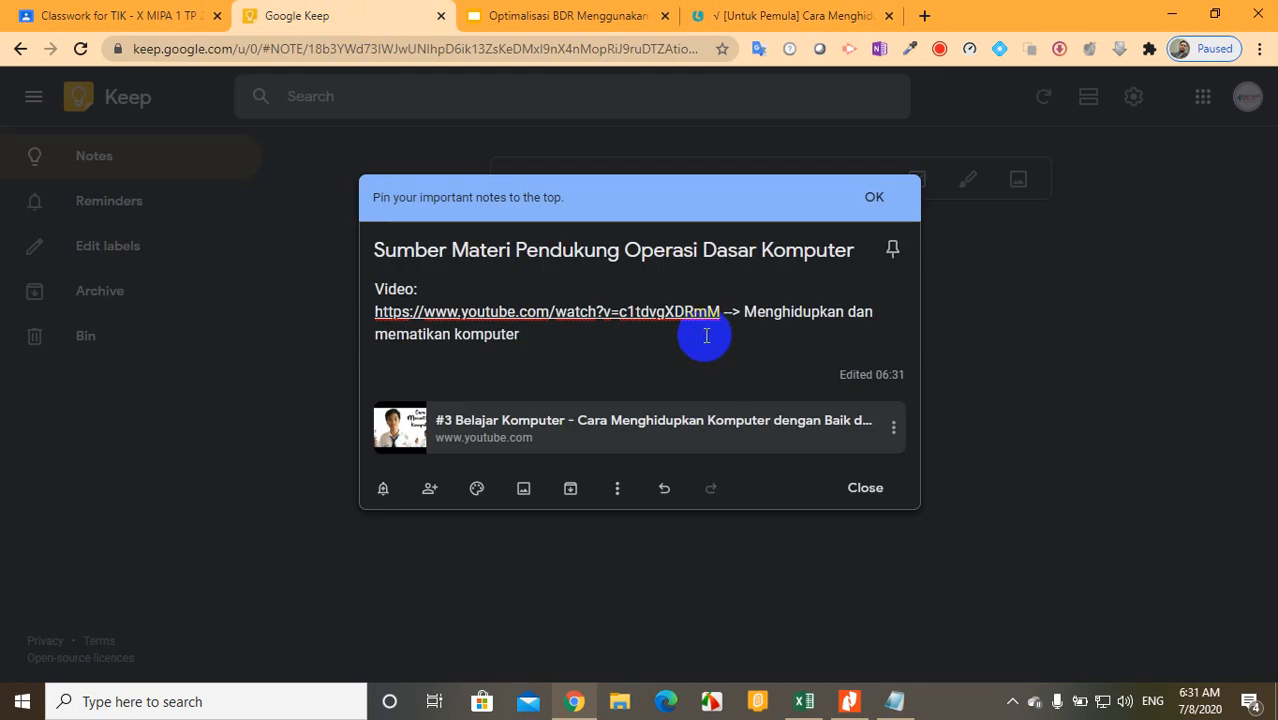
pyautogui.press('Return')
pyautogui.press('Return')
pyautogui.write('A')
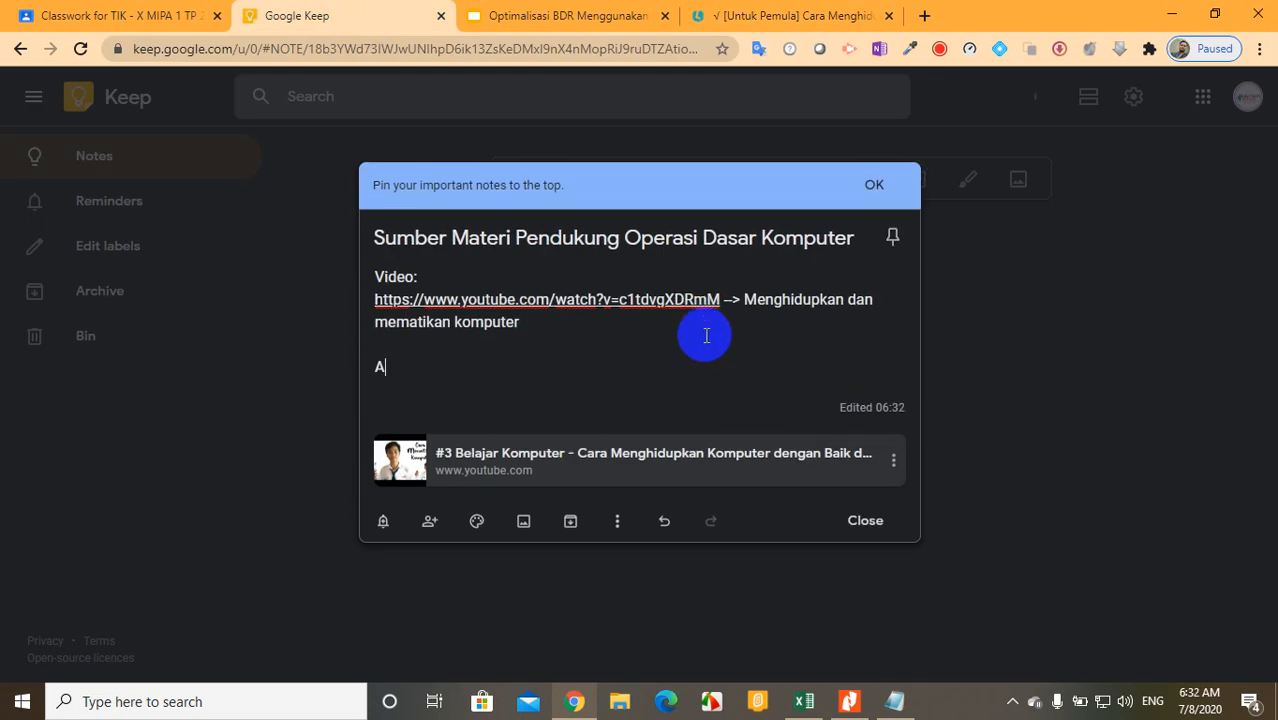
pyautogui.write('rtikel:')
pyautogui.press('Return')
pyautogui.hotkey('ctrl', 'v')
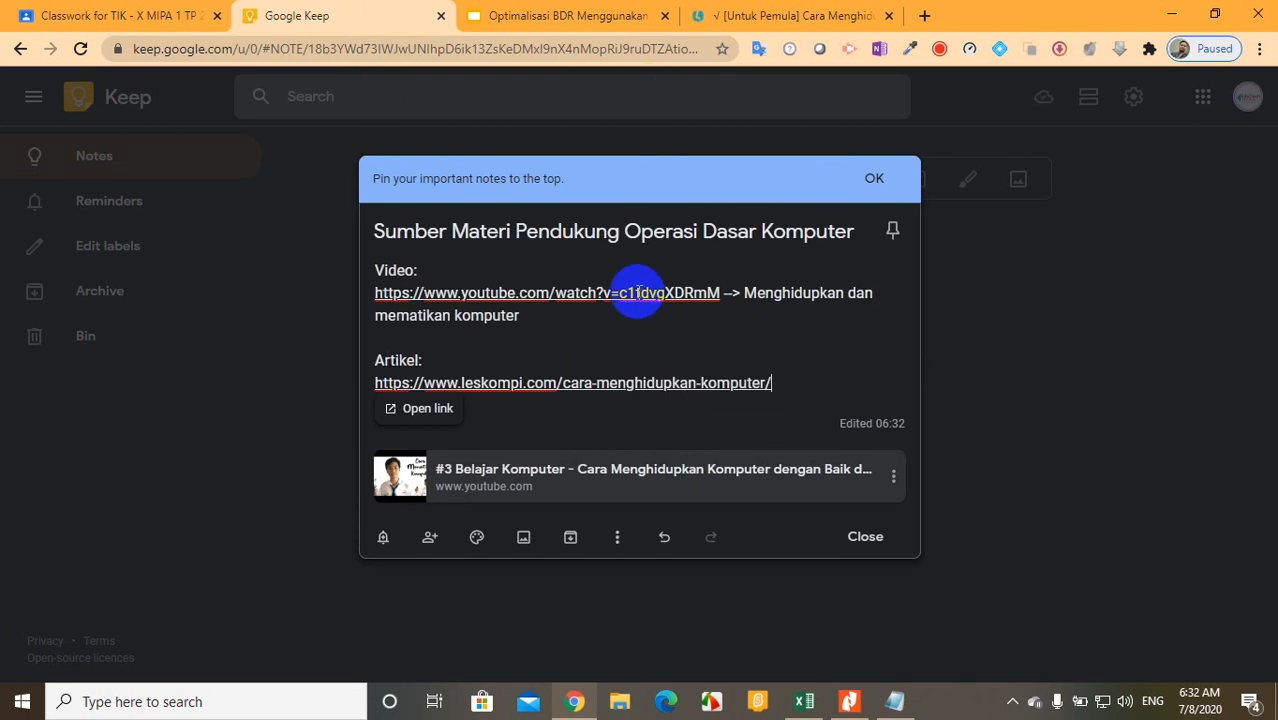
# Return to the TIK - X MIPA 1 classwork in Google Classroom and start a new Material post
pyautogui.click(90, 15)
pyautogui.click(379, 160)
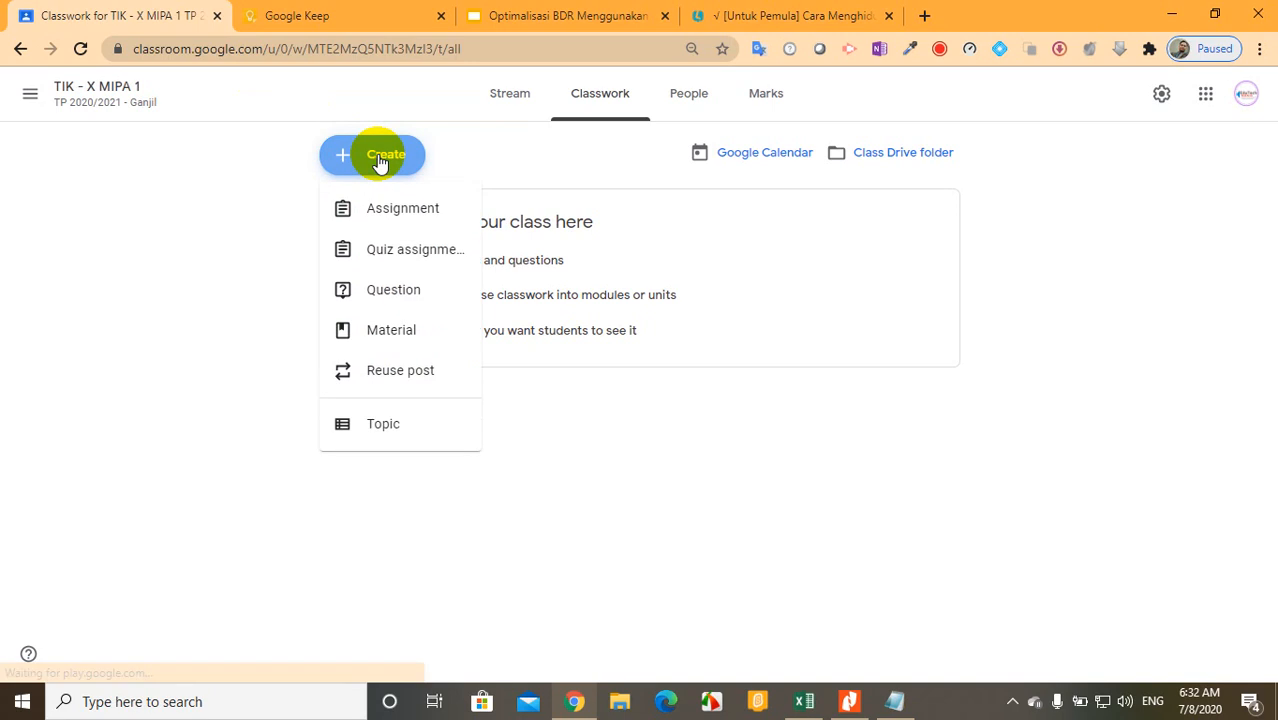
pyautogui.click(400, 330)
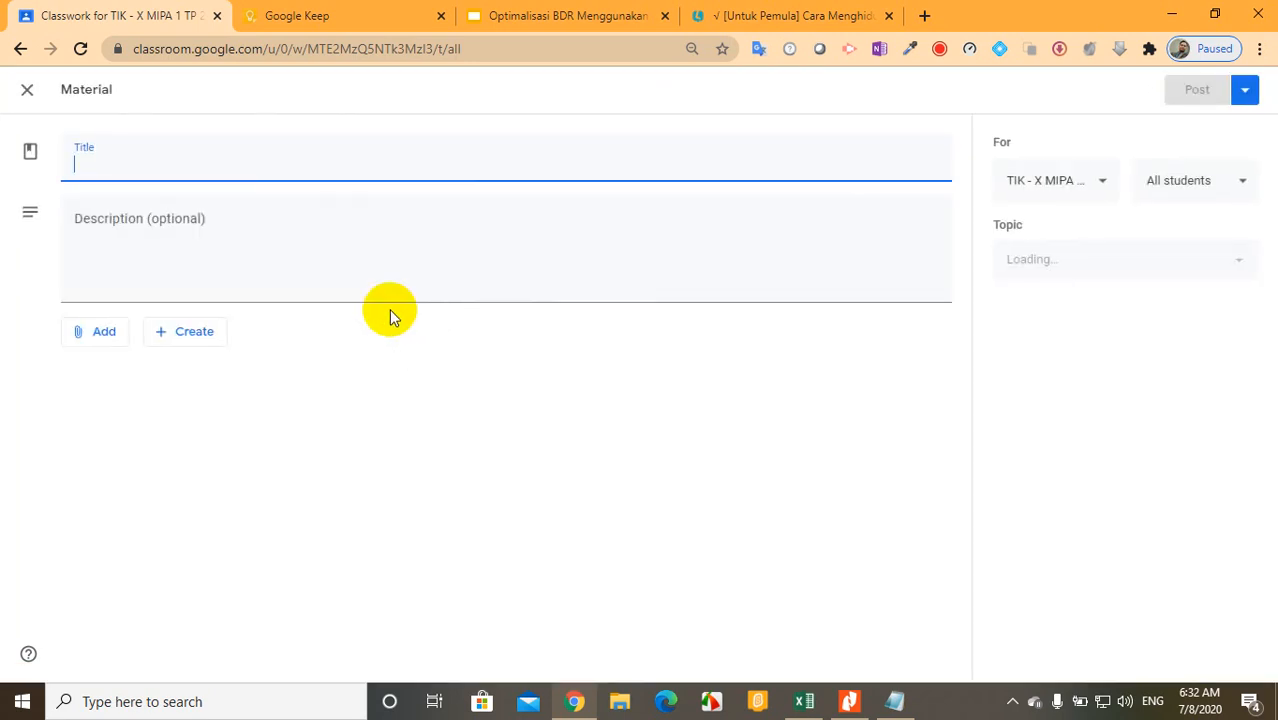
# Shrink the browser window and place the PDF textbook's table of contents beside the Material form
pyautogui.click(1214, 14)
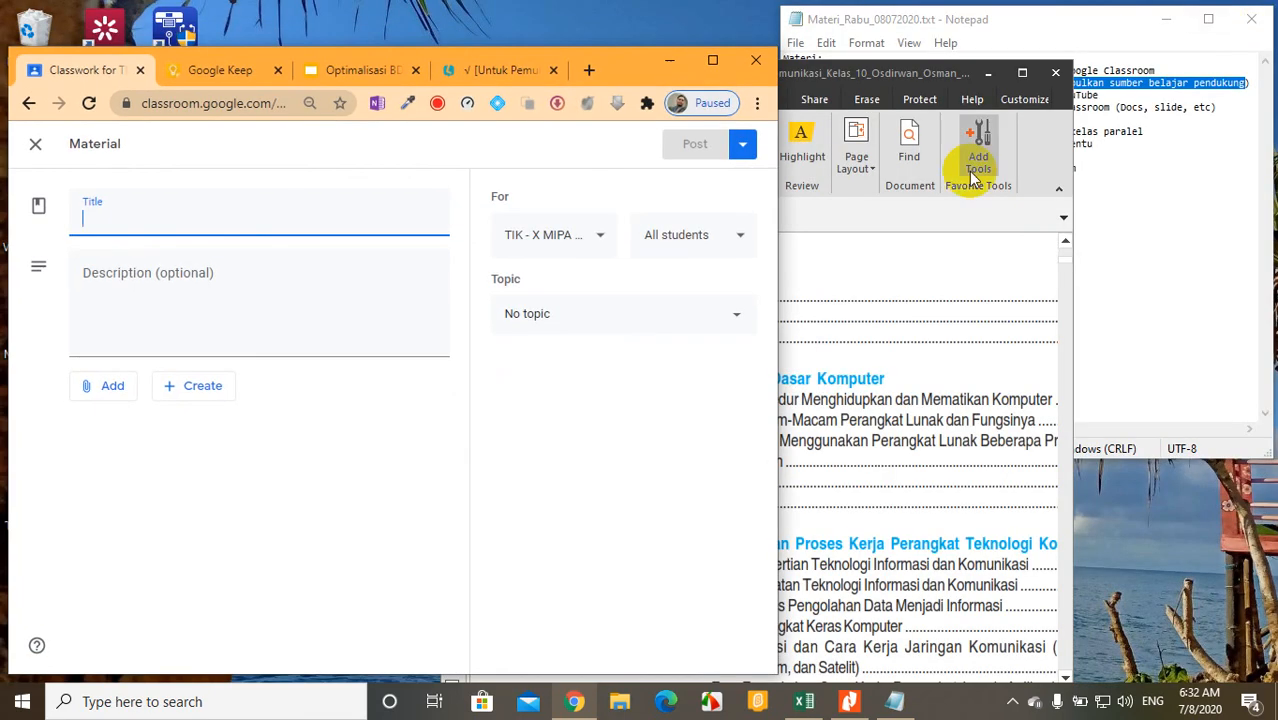
pyautogui.moveTo(263, 50); pyautogui.dragTo(248, 2)
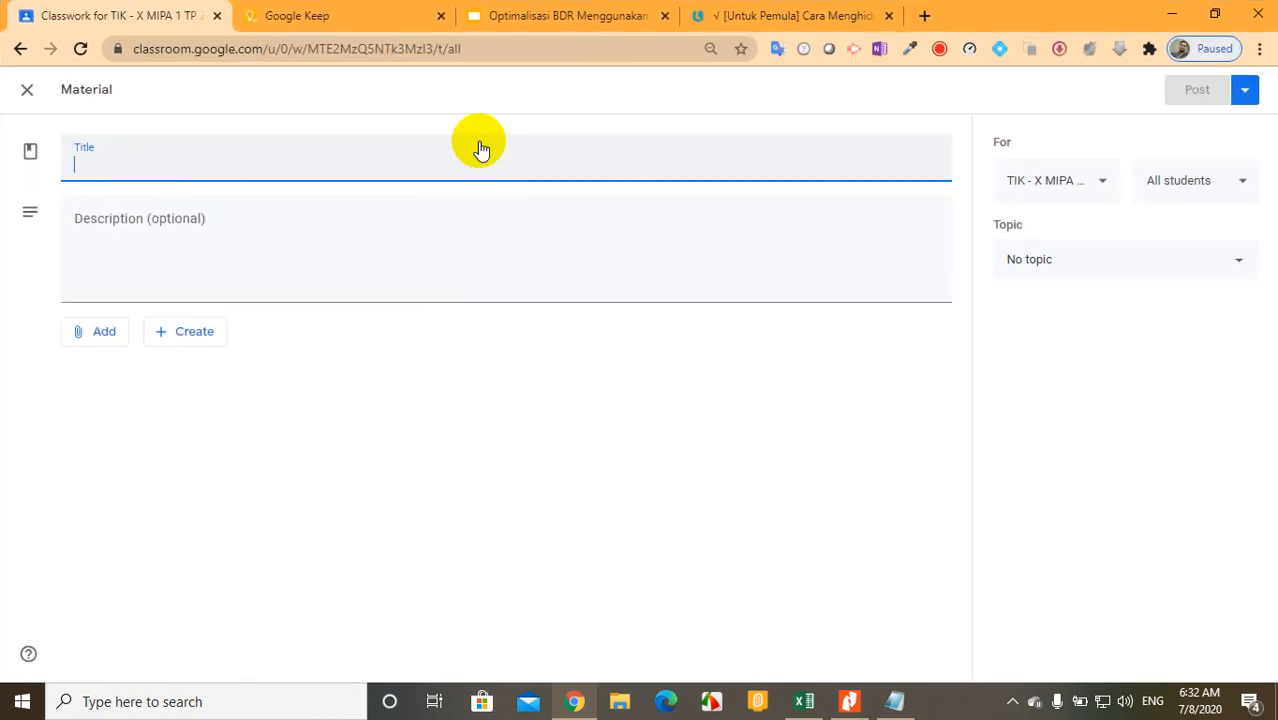
pyautogui.click(1212, 14)
pyautogui.click(915, 259)
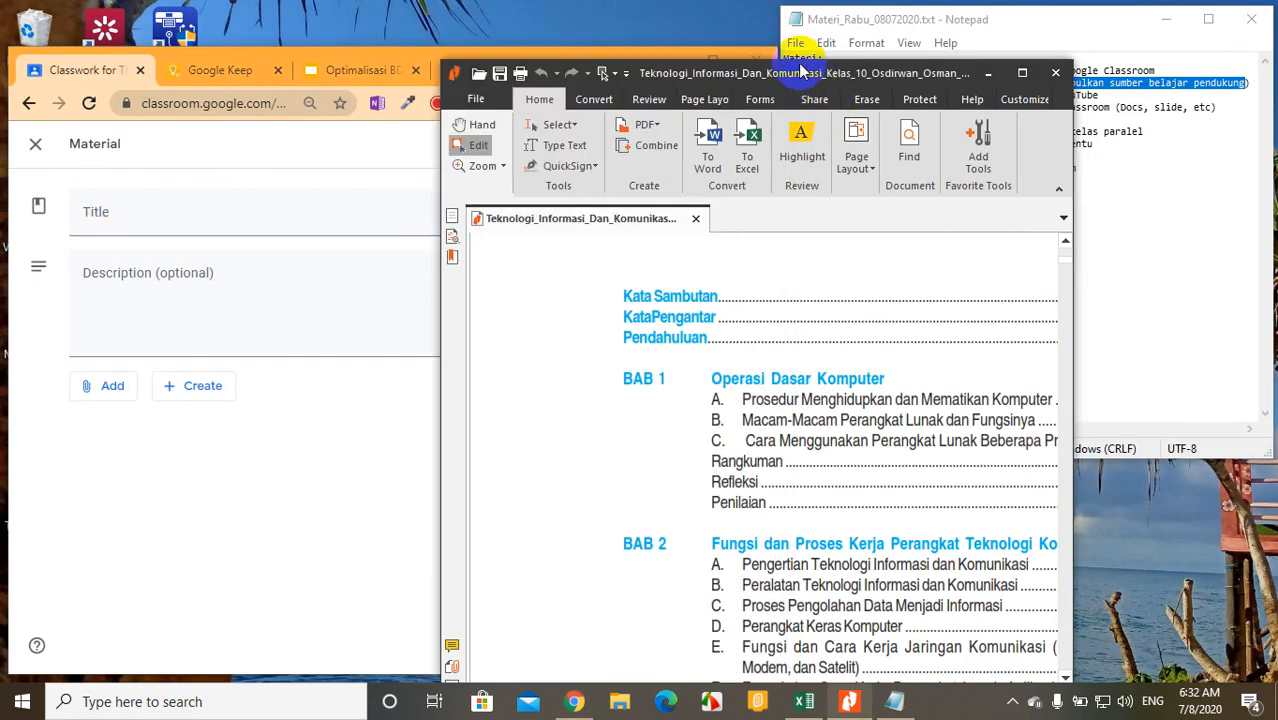
pyautogui.moveTo(804, 73); pyautogui.dragTo(954, 62)
# Copy "Prosedur Menghidupkan dan Mematikan Komputer" from BAB 1 in the PDF and paste it as the material's title
pyautogui.click(902, 355)
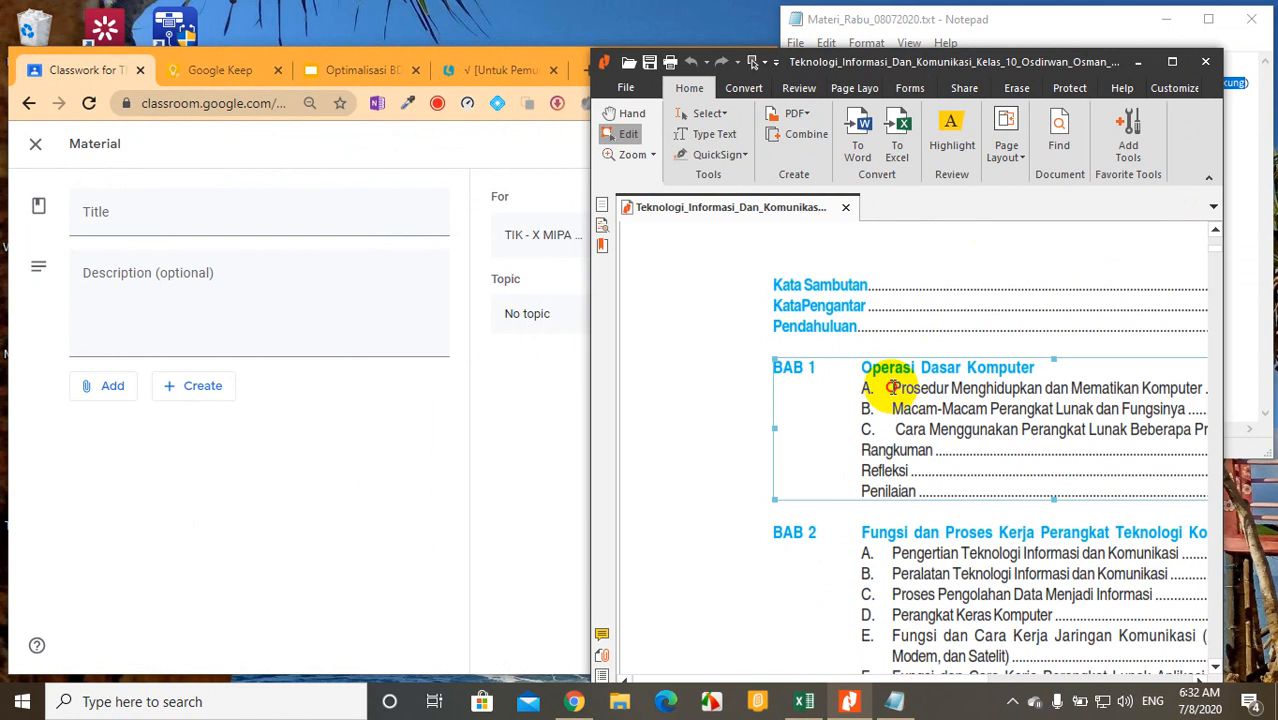
pyautogui.doubleClick(888, 388)
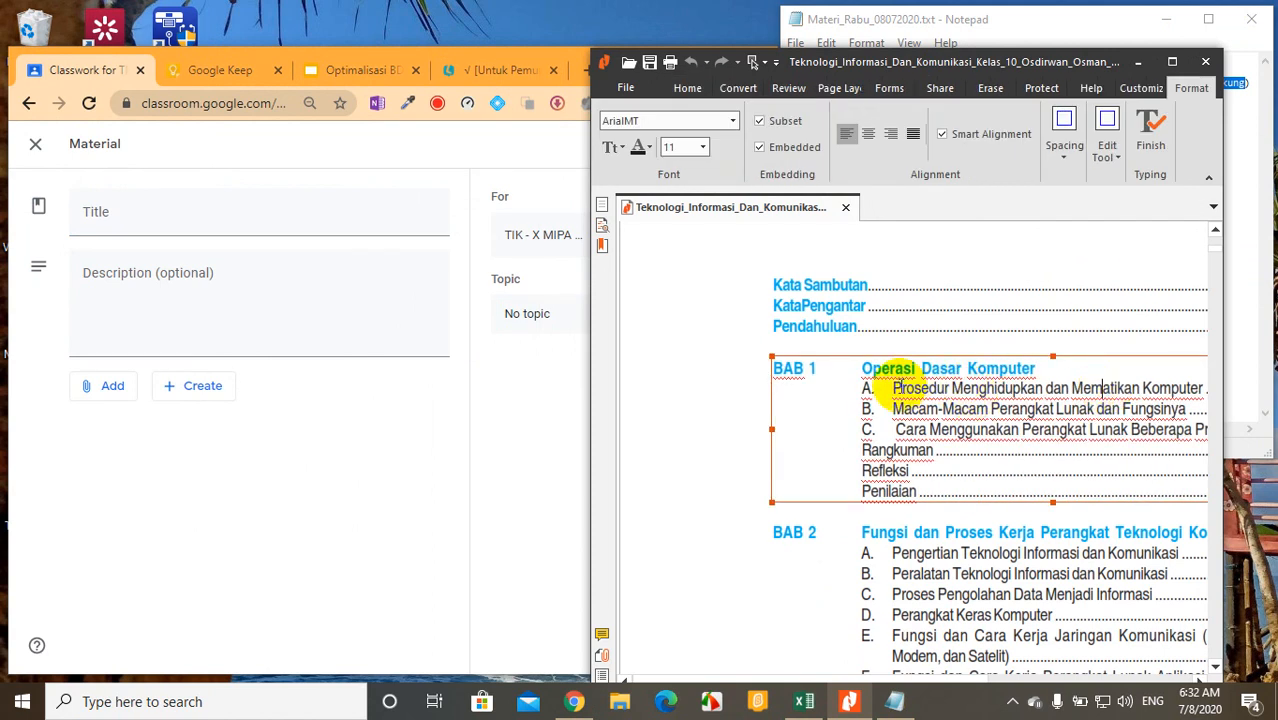
pyautogui.moveTo(891, 388); pyautogui.dragTo(1196, 387)
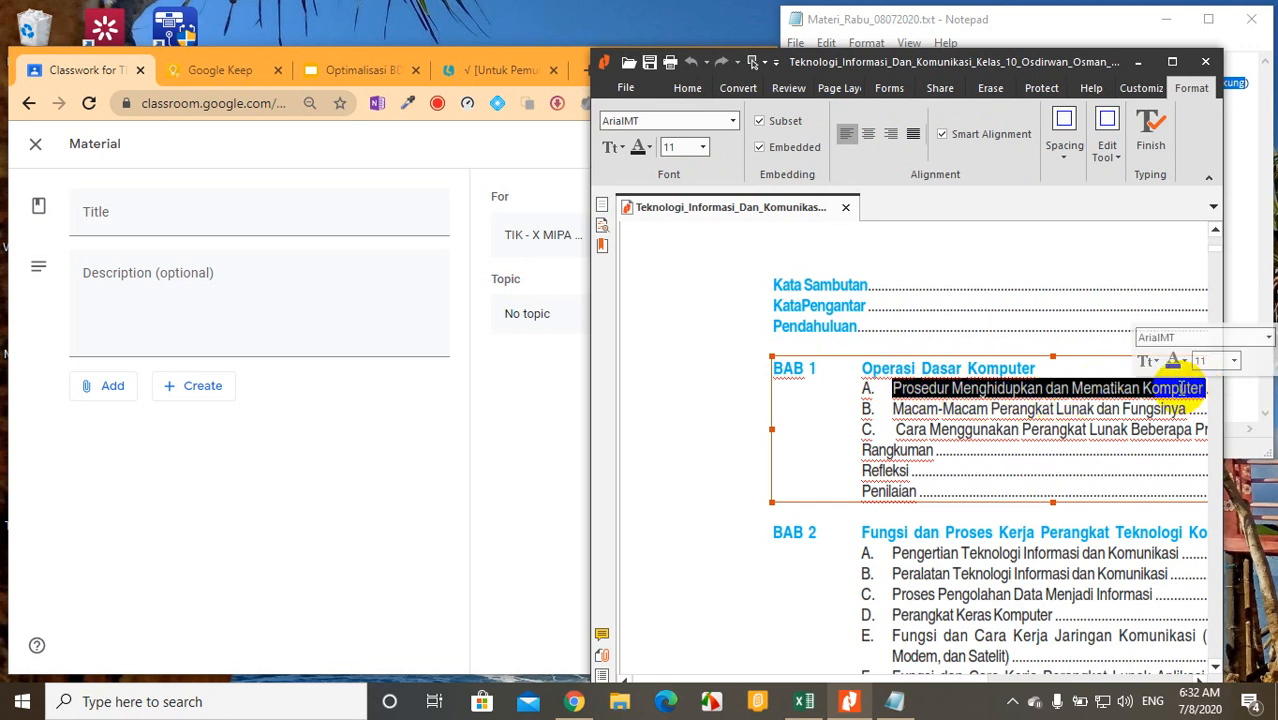
pyautogui.rightClick(1183, 396)
pyautogui.click(1175, 420)
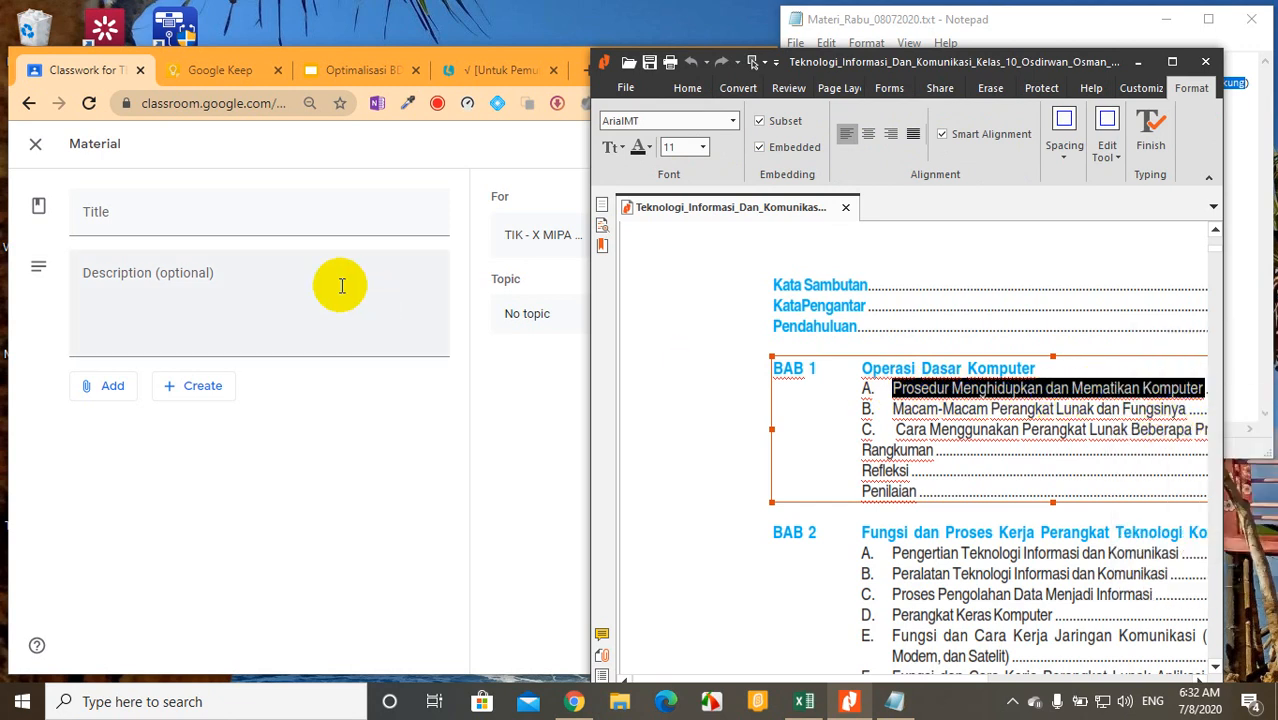
pyautogui.click(202, 223)
pyautogui.hotkey('ctrl', 'v')
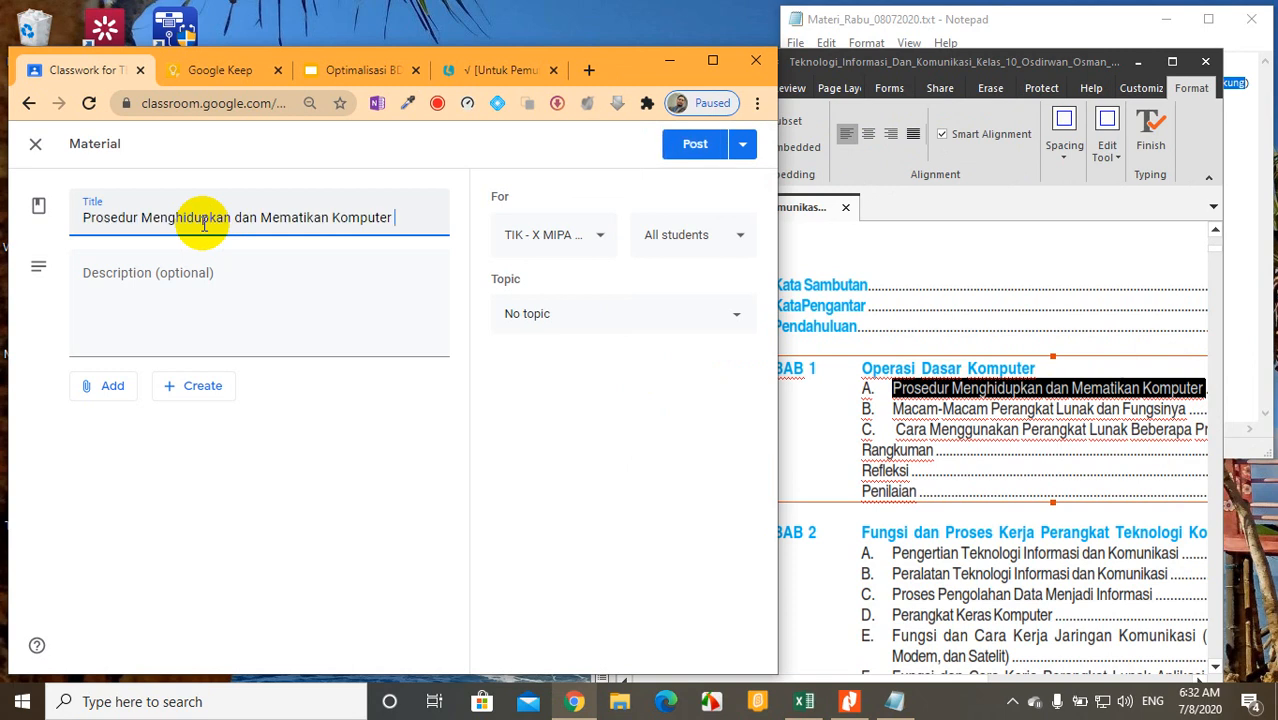
# Create a topic for the material named "Operasi Dasar Komputer", copied from the BAB 1 heading in the PDF
pyautogui.click(912, 368)
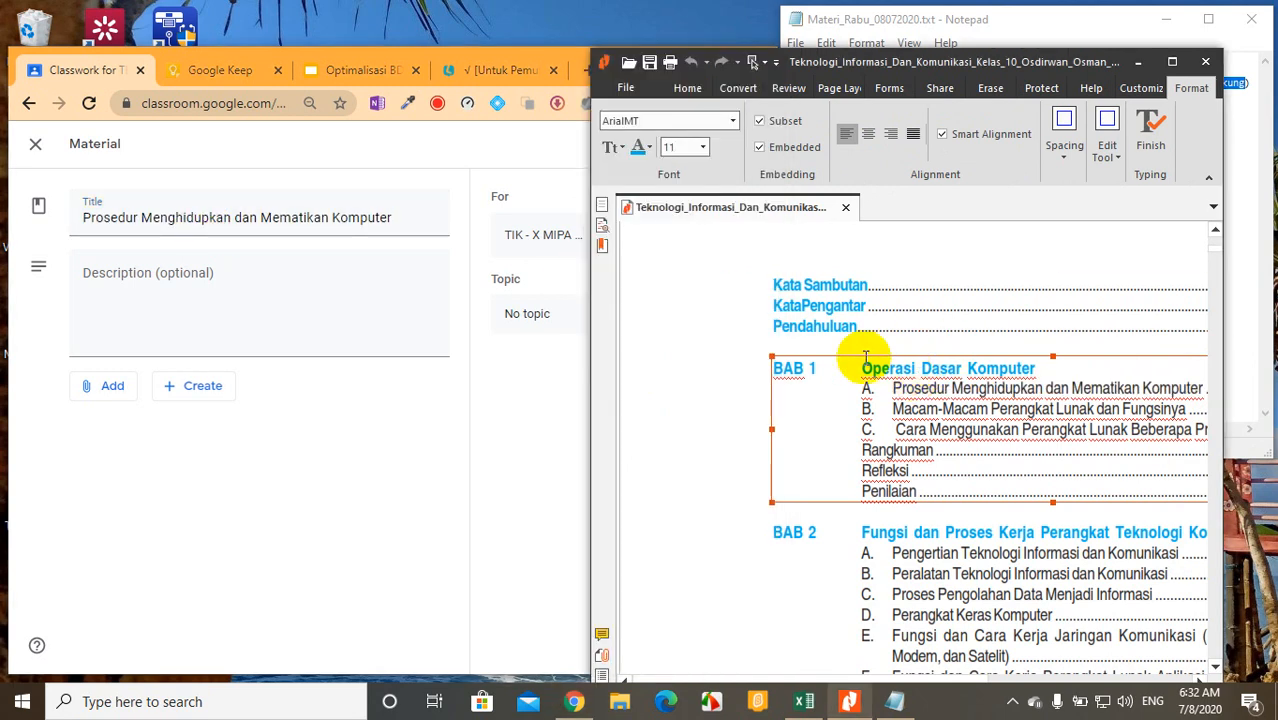
pyautogui.moveTo(864, 368); pyautogui.dragTo(1038, 366)
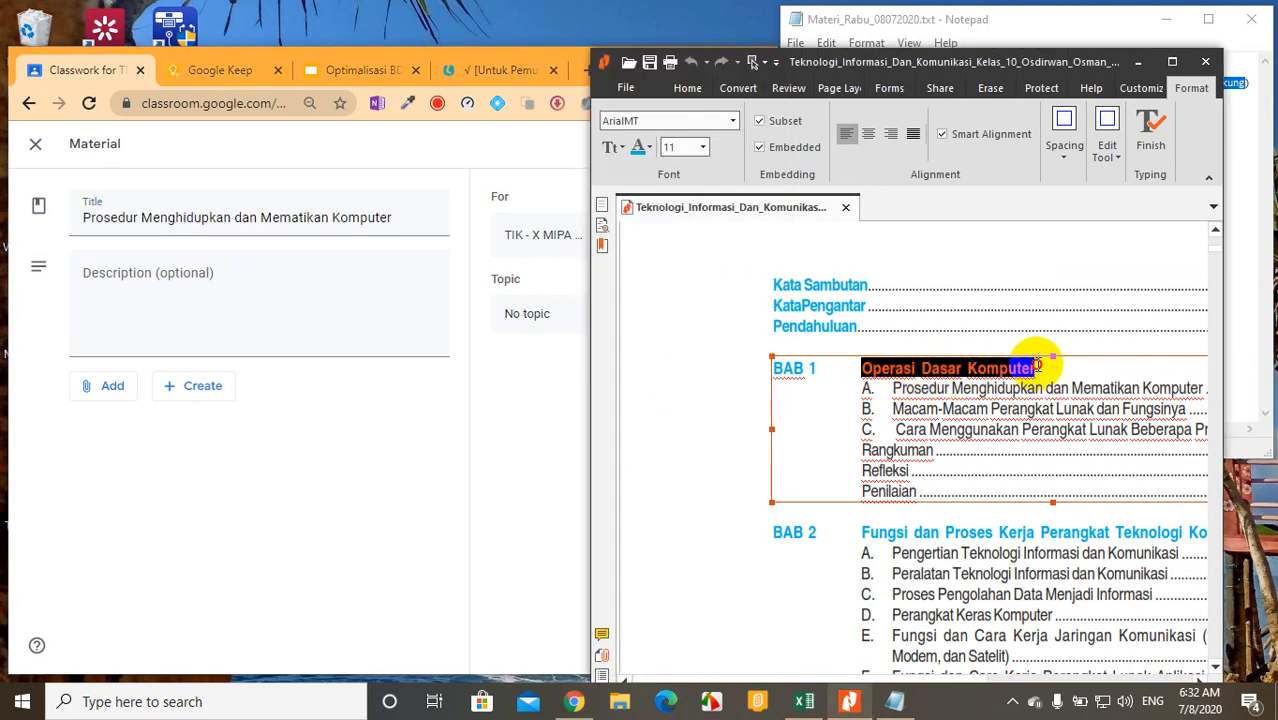
pyautogui.click(551, 322)
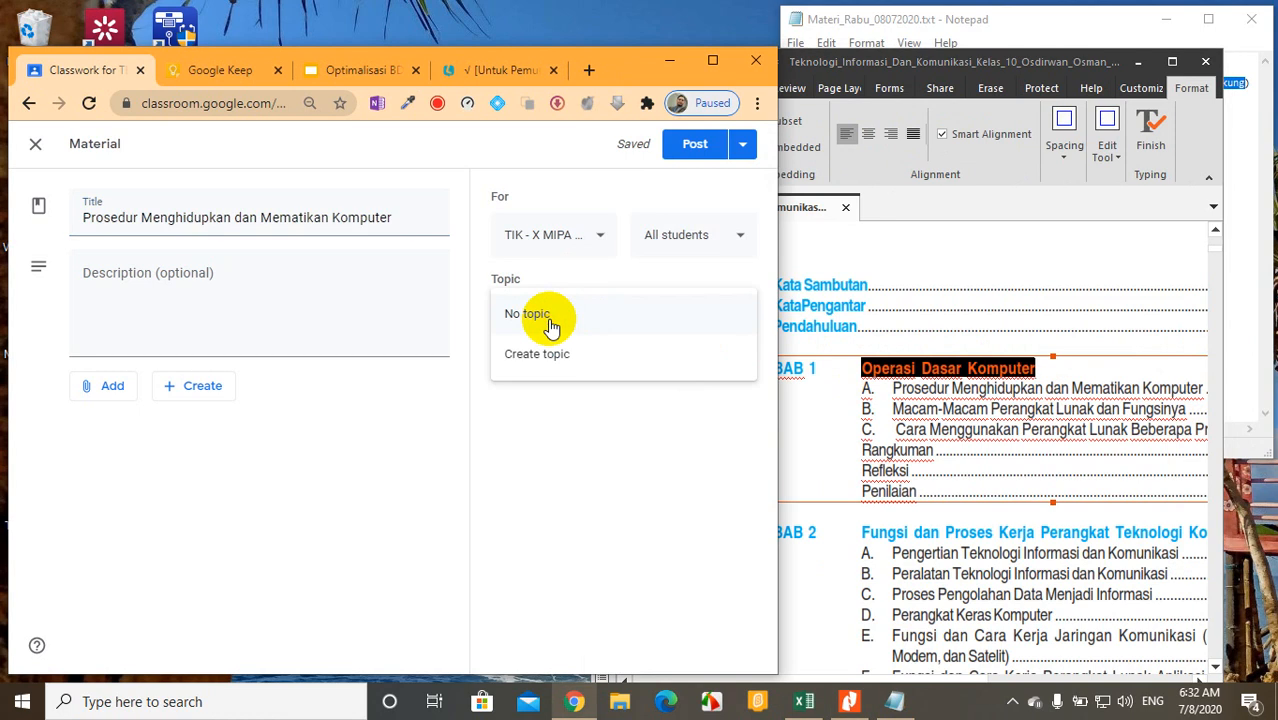
pyautogui.click(558, 354)
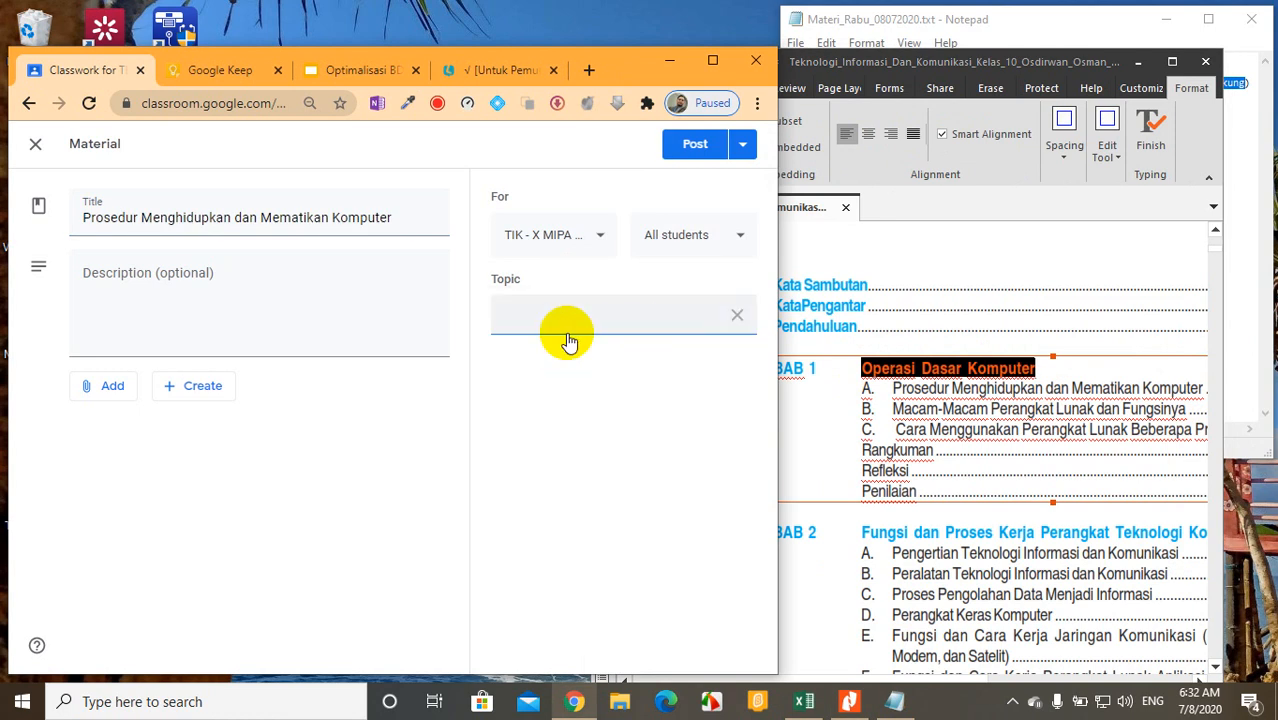
pyautogui.hotkey('ctrl', 'v')
# Begin the description with "Pada materi kali ini, kita akan membahas tentang prosedur menghidupkan dan mematikan komputer yang baik dan benar."
pyautogui.click(227, 320)
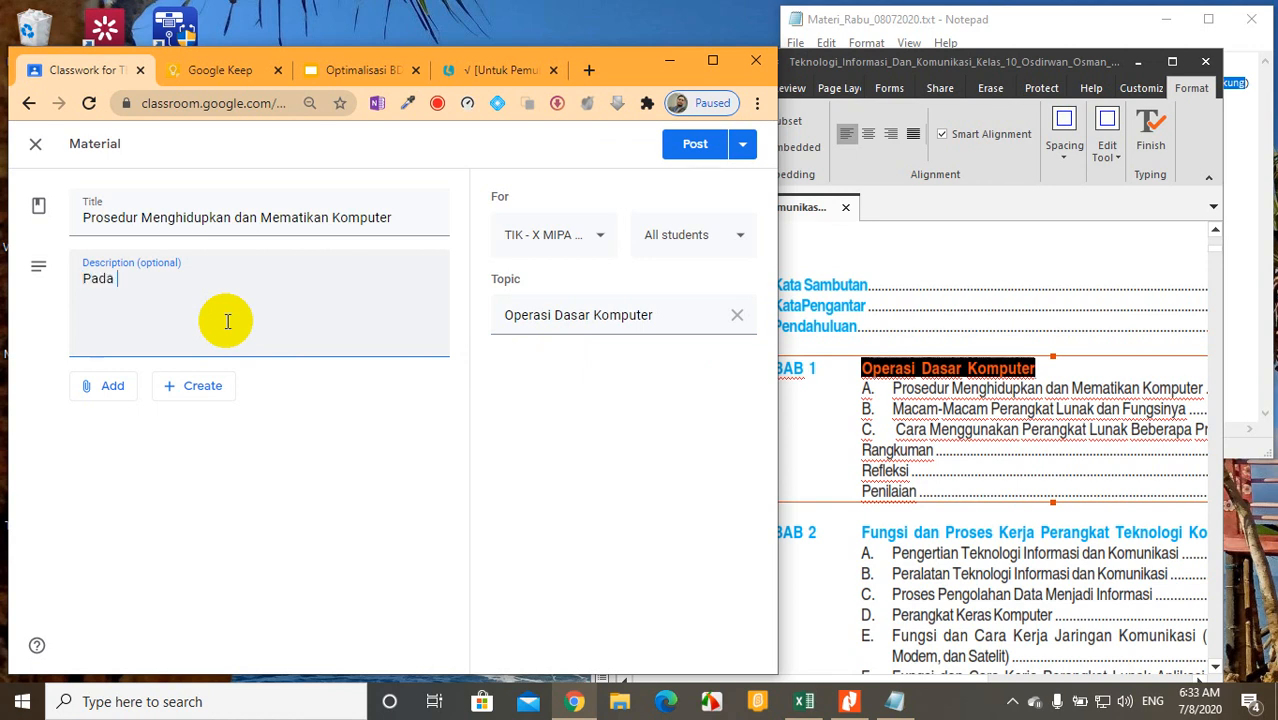
pyautogui.write('teri ini')
pyautogui.hotkey('ctrl', 'shift', 'Left')
pyautogui.write('kali ini, kita')
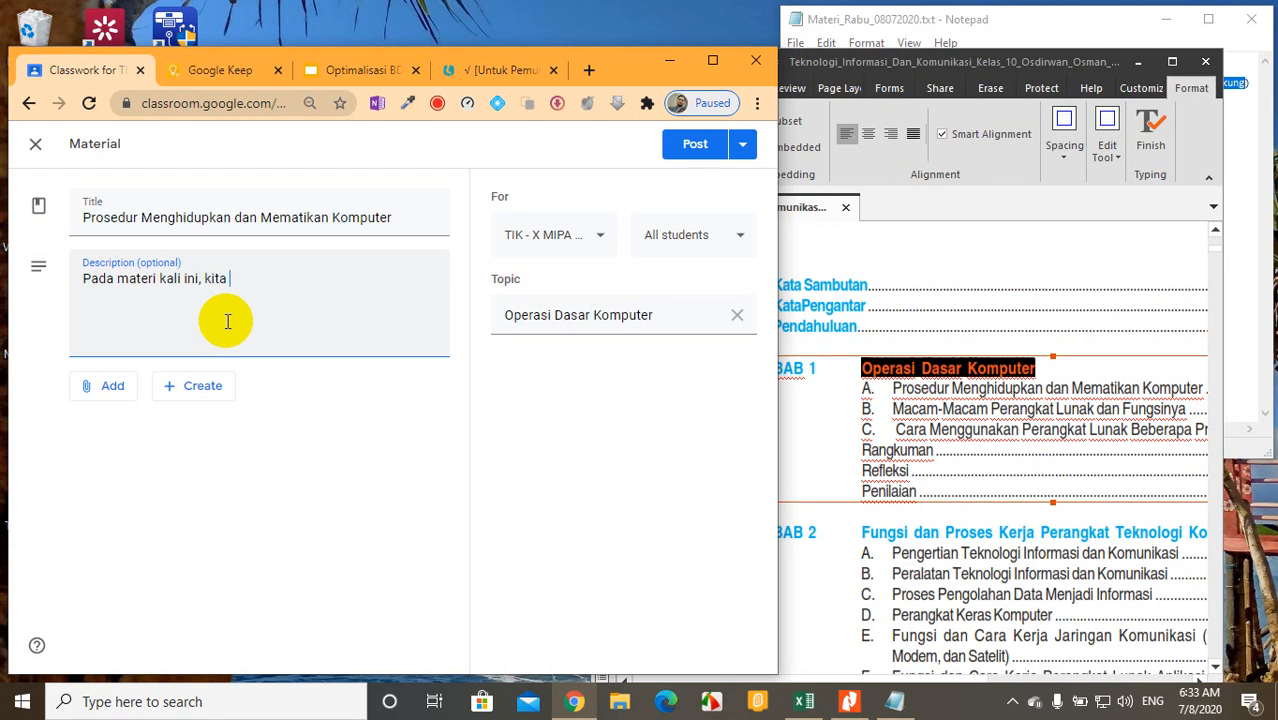
pyautogui.write(' ak')
pyautogui.press('BackSpace')
pyautogui.write('aka')
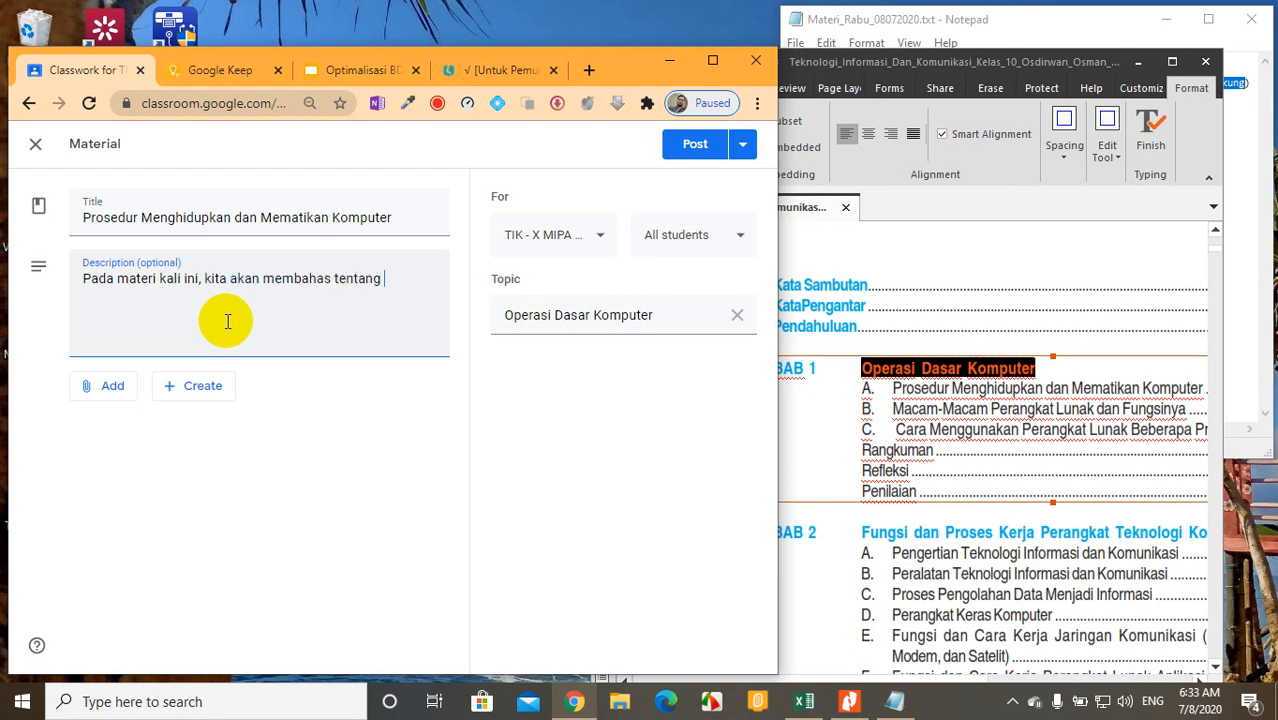
pyautogui.write('dur dan')
pyautogui.hotkey('ctrl', 'shift', 'Left')
pyautogui.write('mengh')
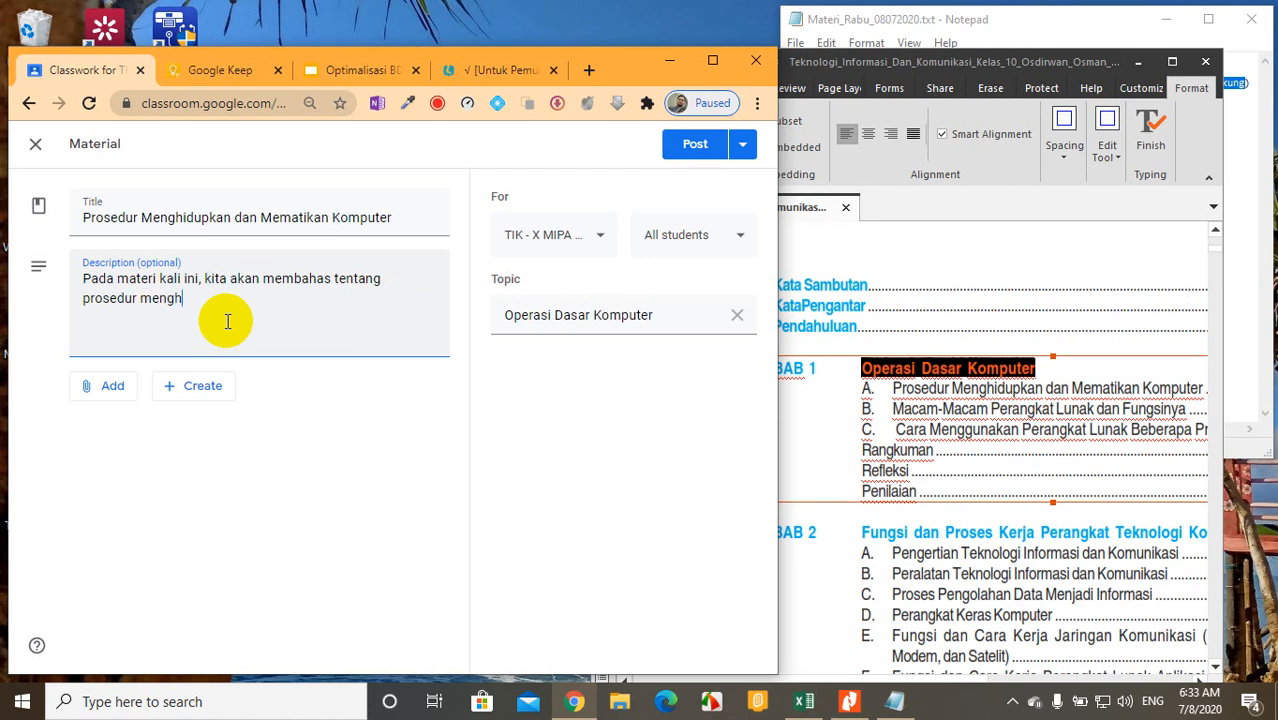
pyautogui.write('idupkan dan mematikan kompu')
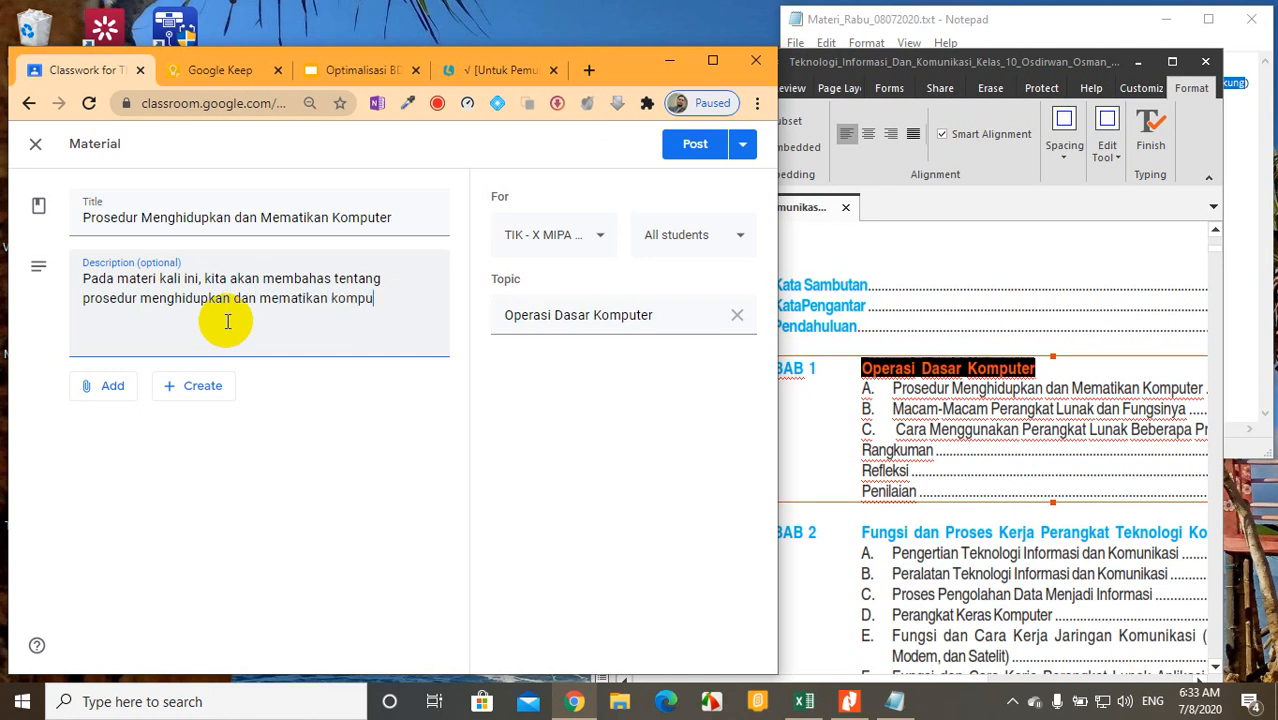
pyautogui.write('ter yang baik')
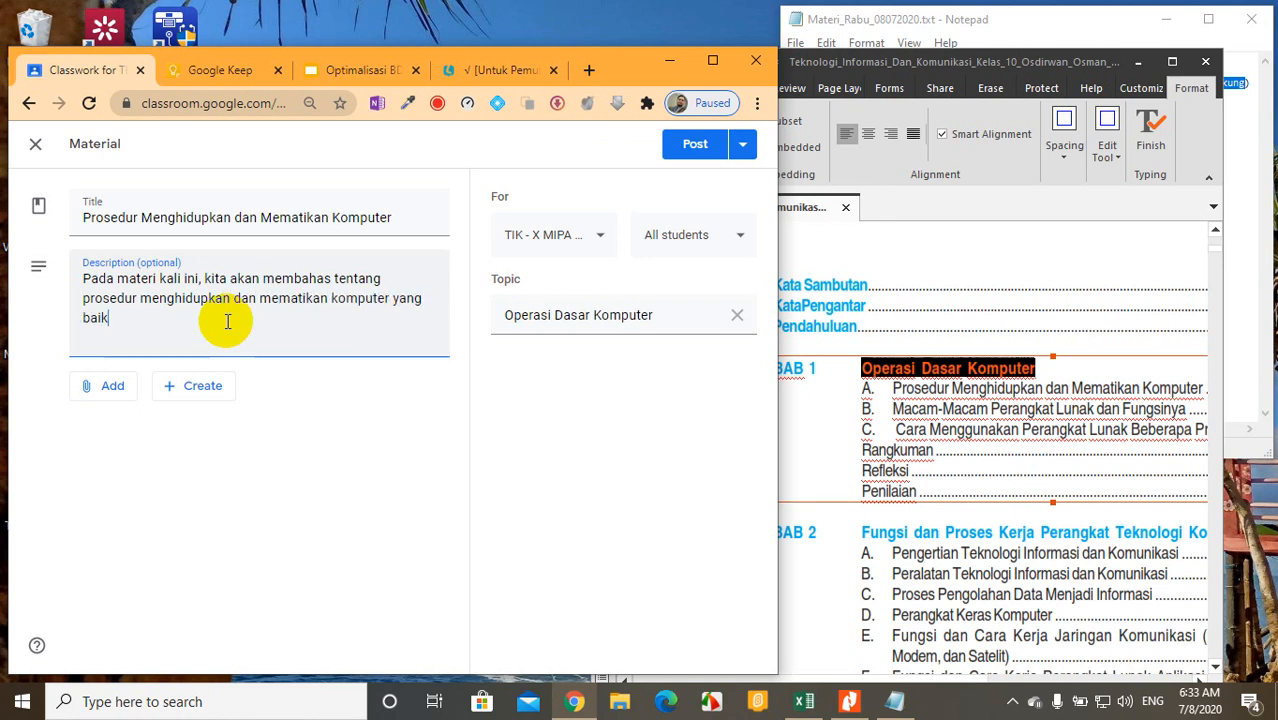
pyautogui.write(' dan ben')
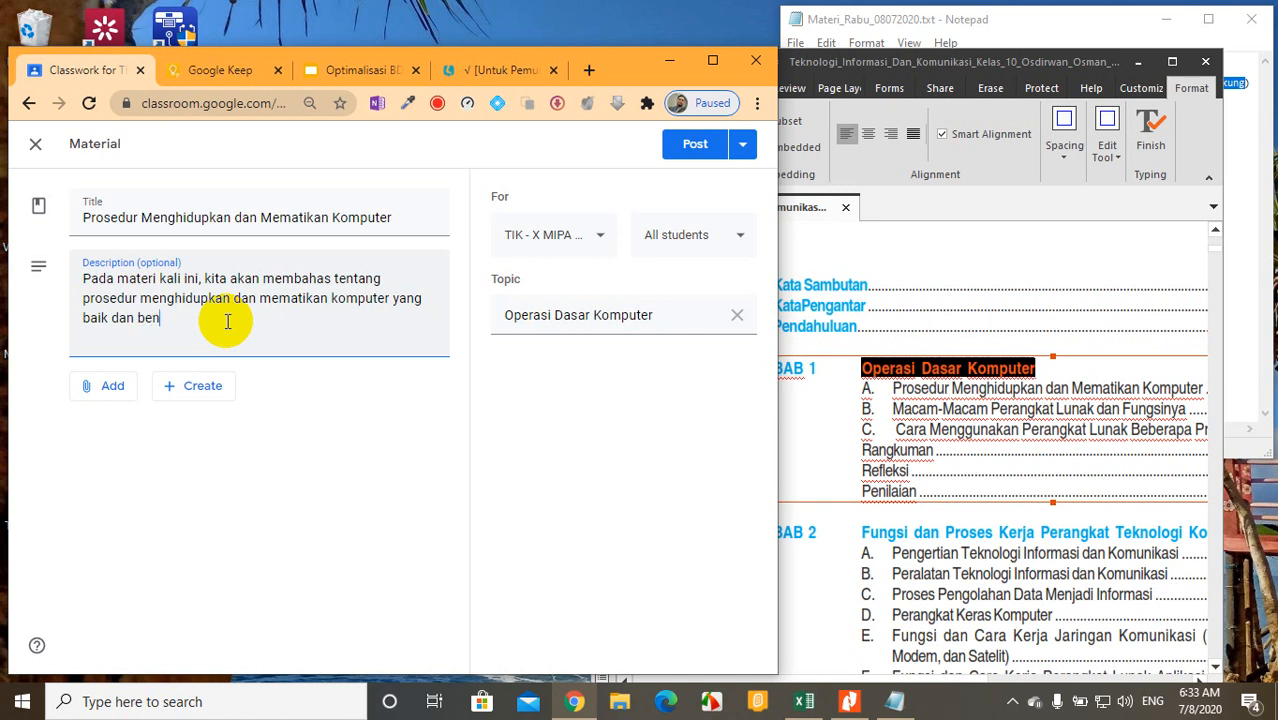
pyautogui.write('ar.')
pyautogui.press('Return')
pyautogui.press('Return')
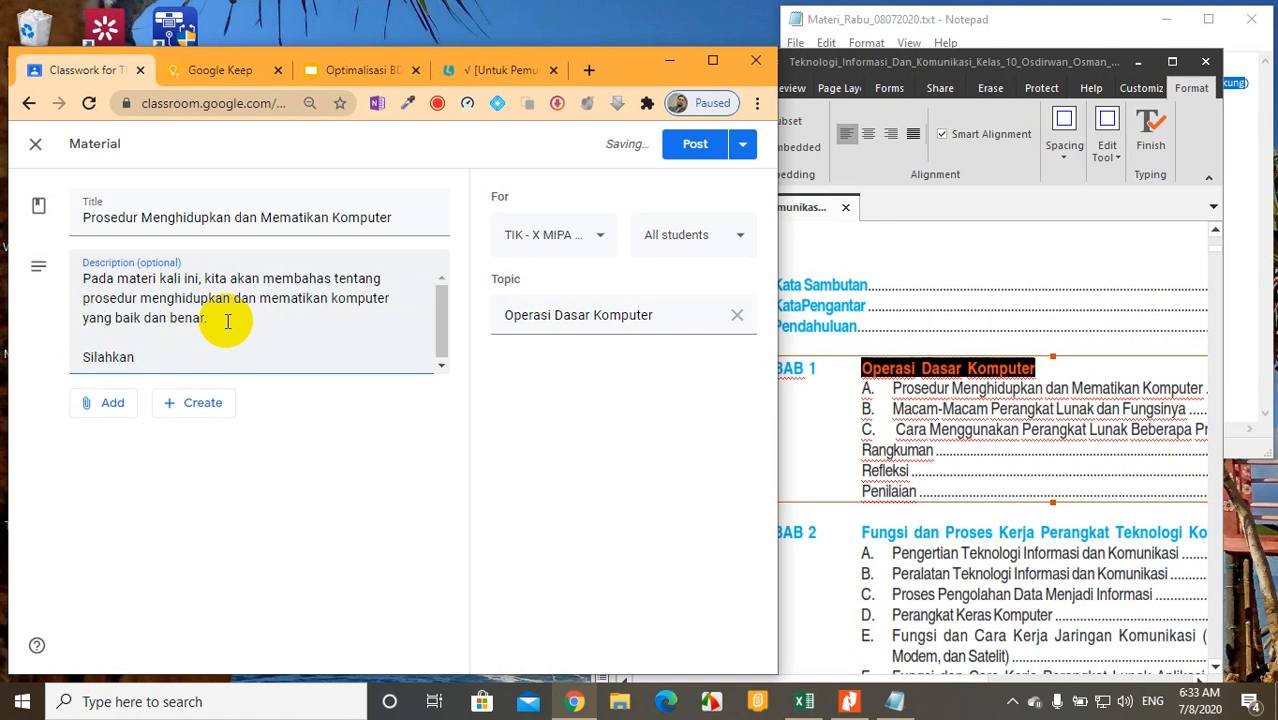
# Add a second paragraph to the description: "Silahkan pelajari materinya melalui link di bawah ini:"
pyautogui.write('Silahkan baca dan lig')
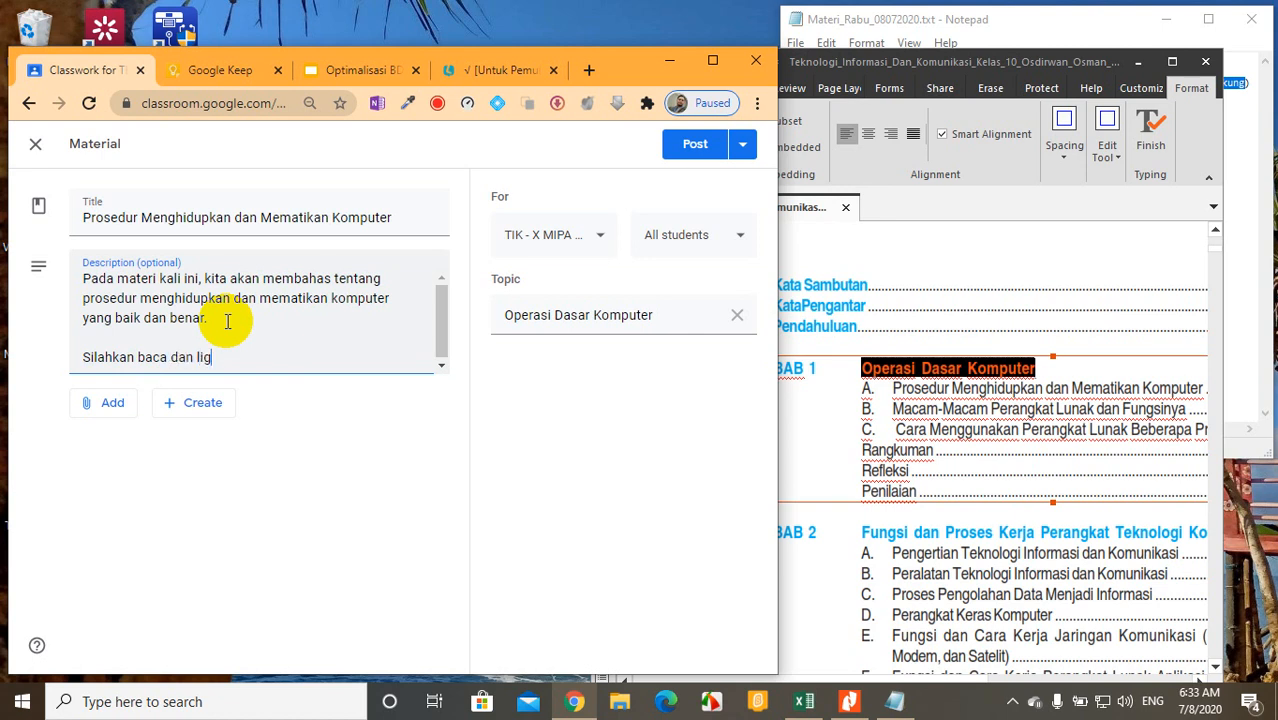
pyautogui.press('BackSpace')
pyautogui.write('hat')
pyautogui.hotkey('ctrl', 'shift', 'Left')
pyautogui.hotkey('ctrl', 'shift', 'Left')
pyautogui.hotkey('ctrl', 'shift', 'Left')
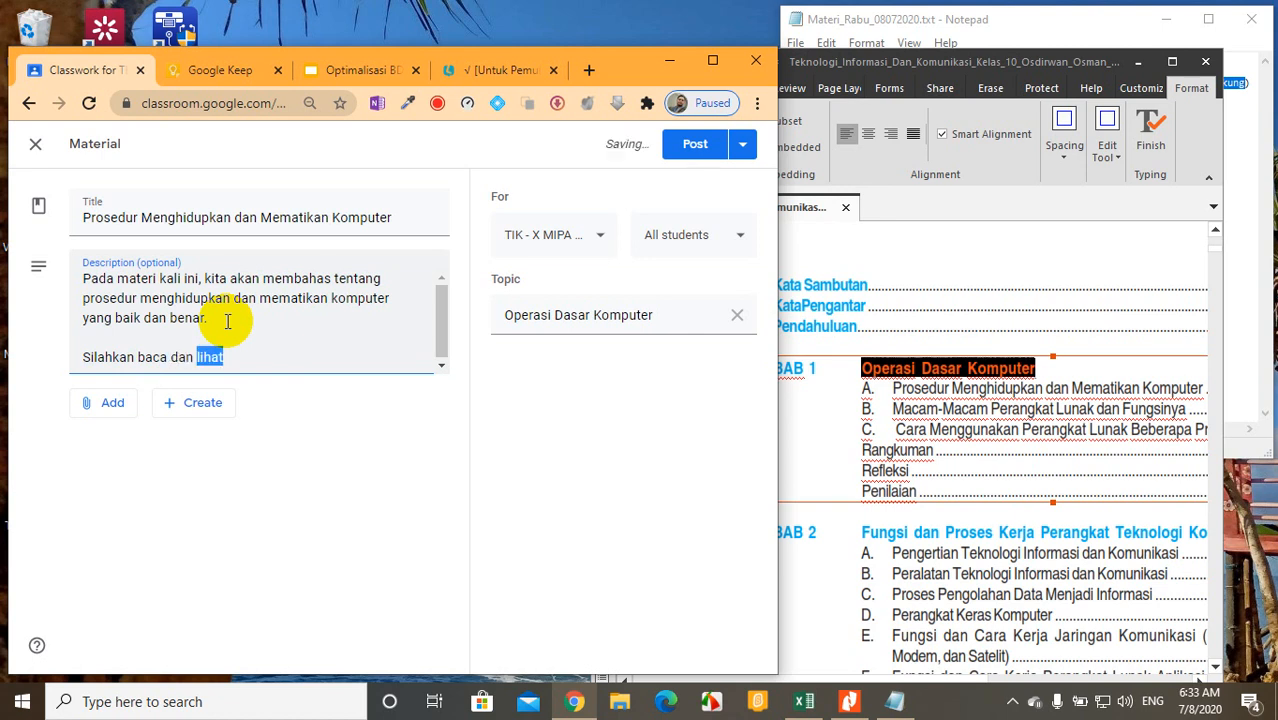
pyautogui.write('pelajar')
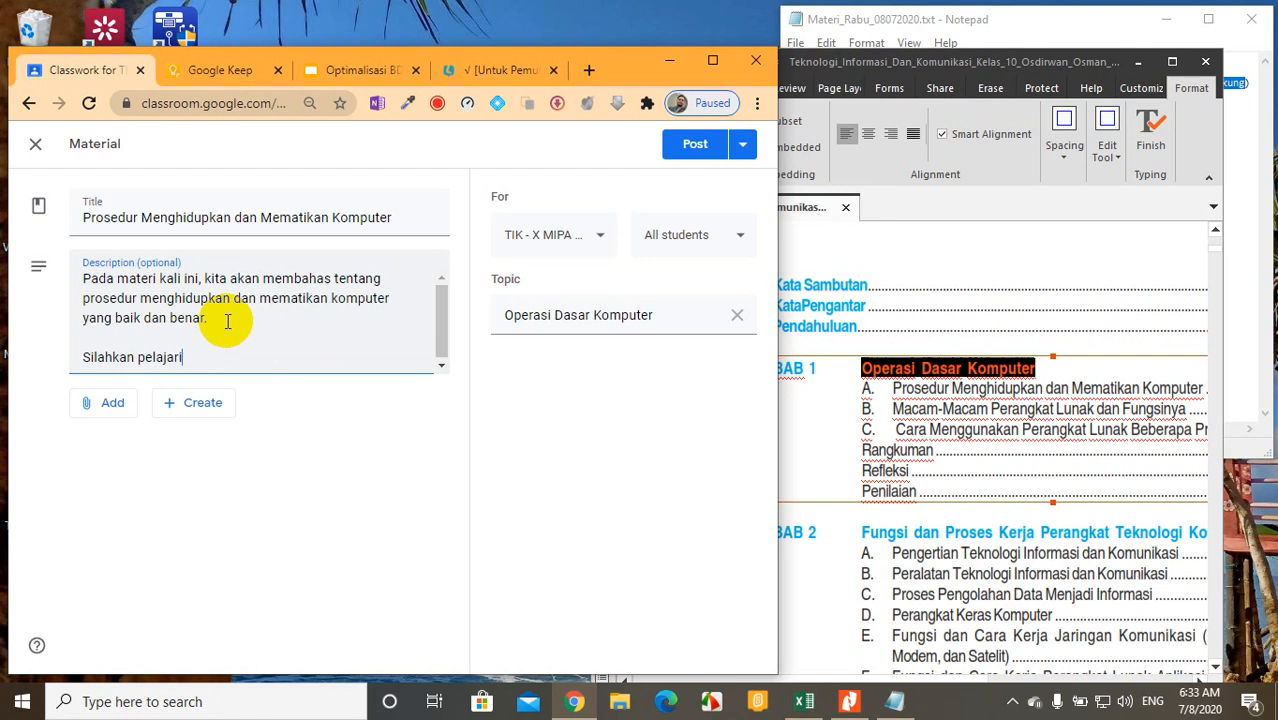
pyautogui.write('i materinya melalui')
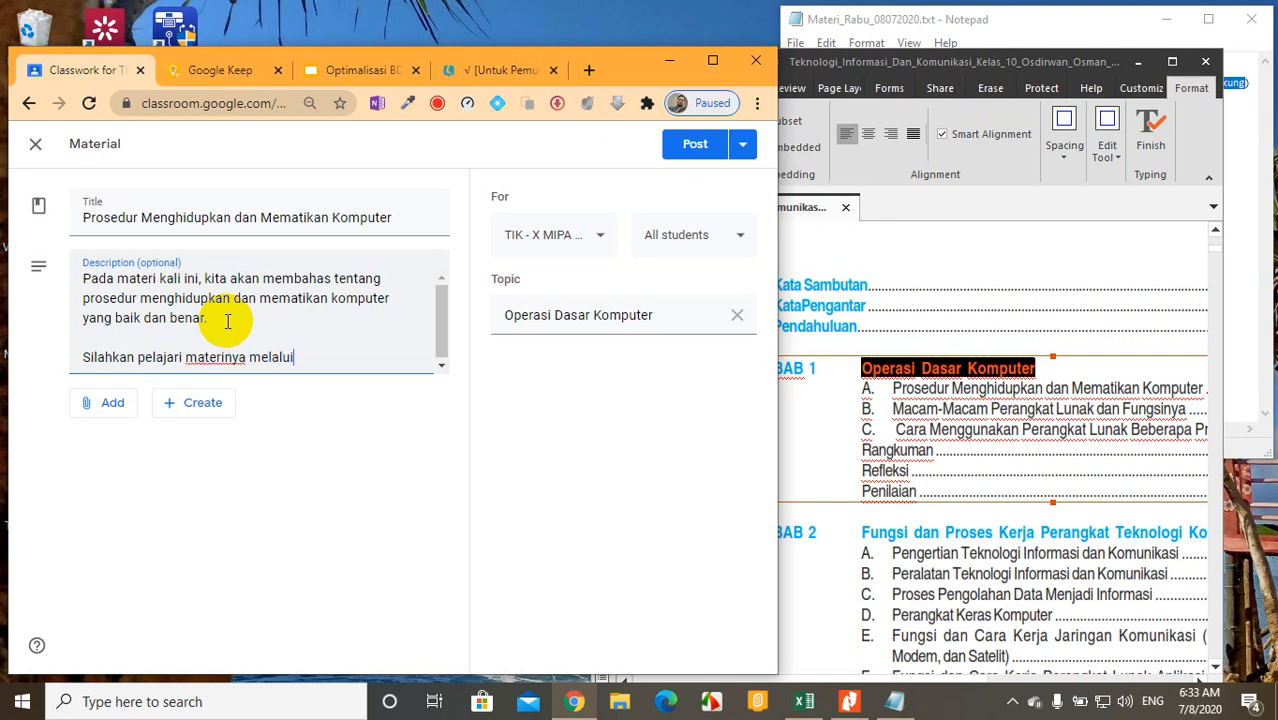
pyautogui.write(' link di bawah ini:')
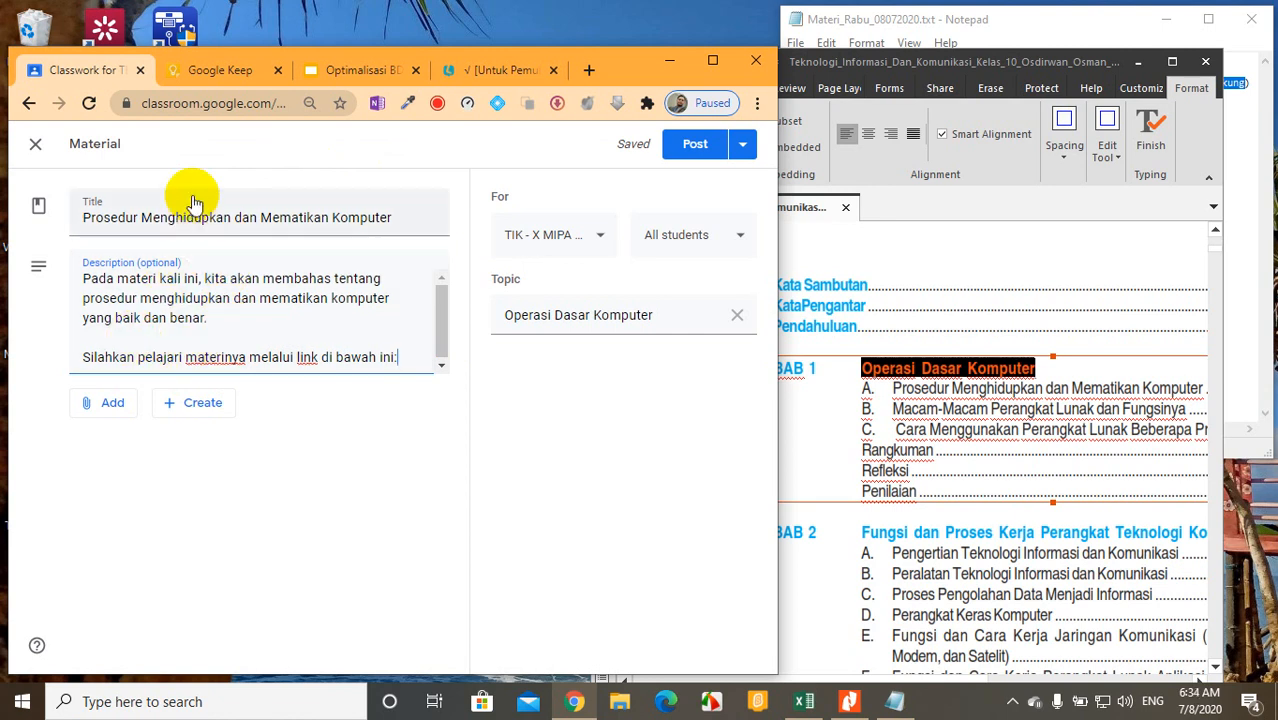
# Switch to the Google Keep note and copy the YouTube link listed under "Video:"
pyautogui.click(232, 70)
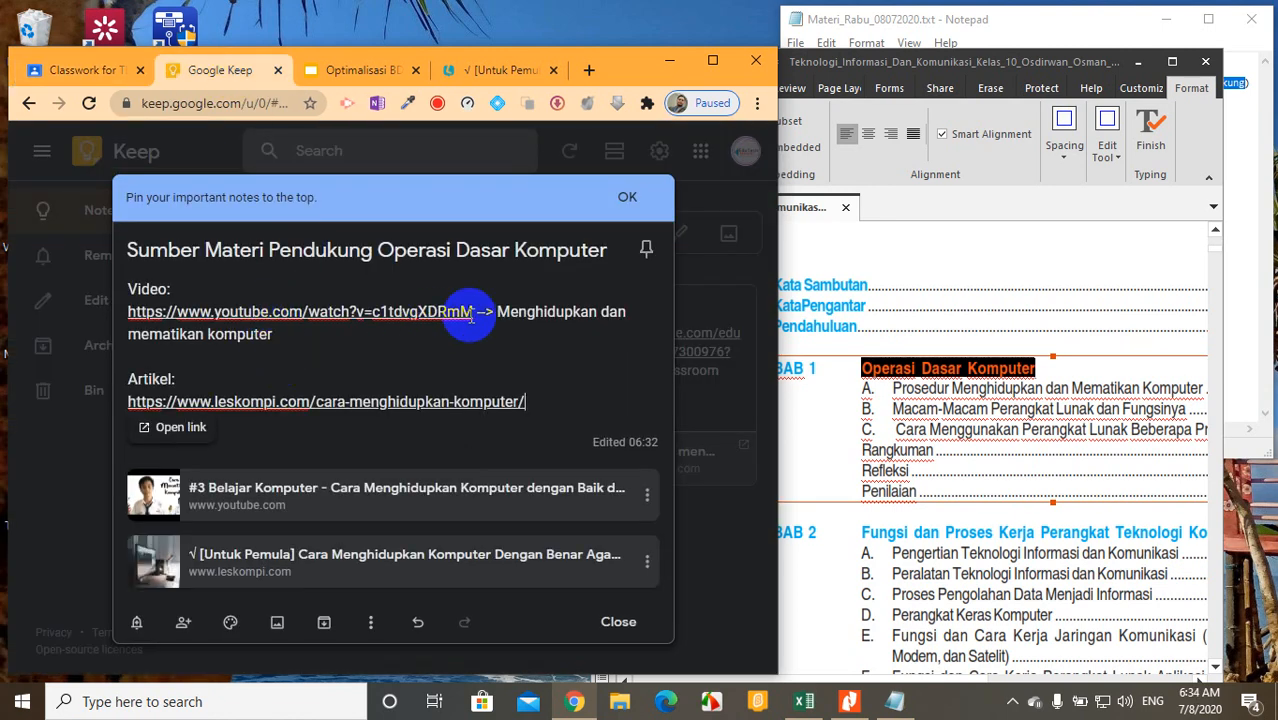
pyautogui.moveTo(472, 313); pyautogui.dragTo(108, 314)
pyautogui.hotkey('ctrl', 'c')
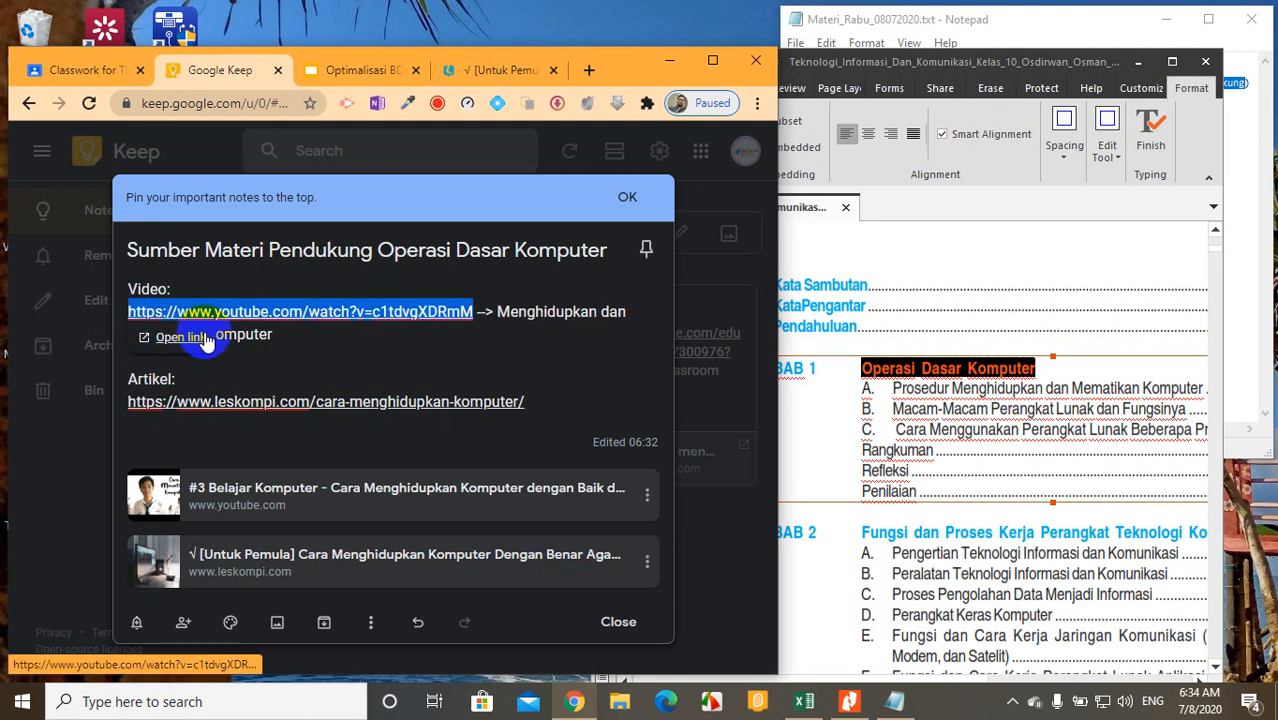
# Return to the Classroom material and attach the YouTube video using the copied URL
pyautogui.click(86, 71)
pyautogui.click(110, 405)
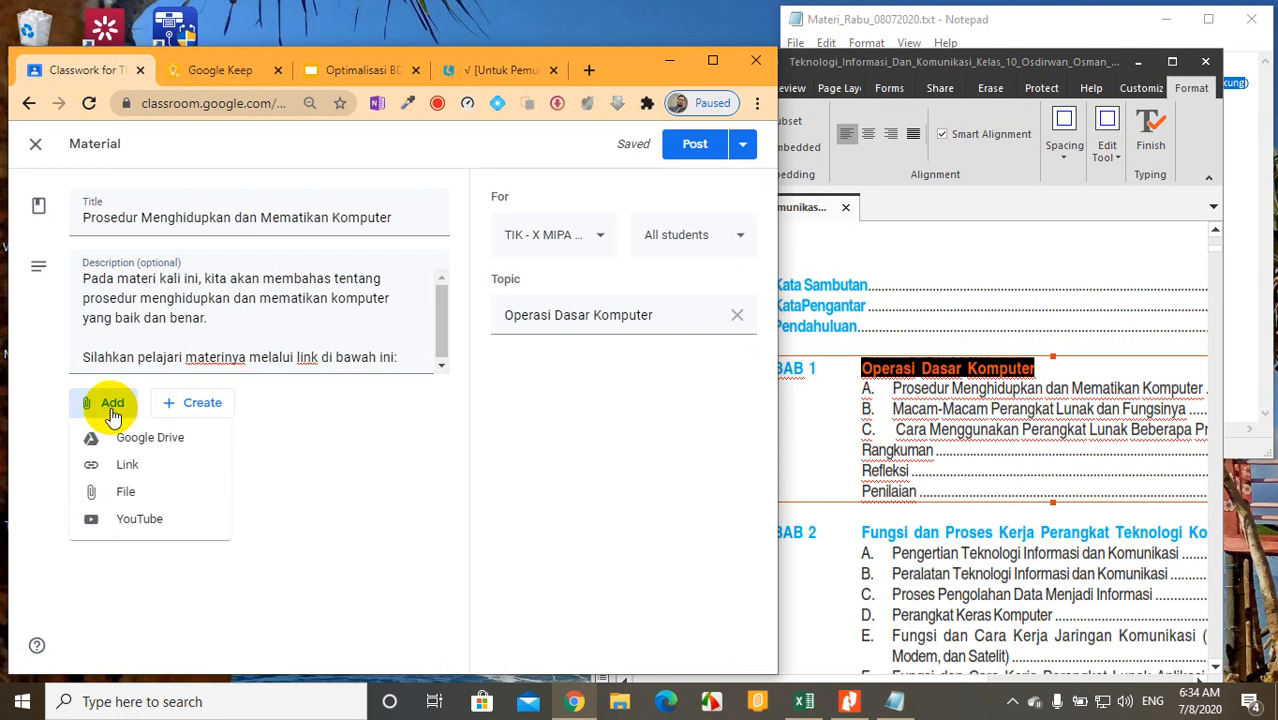
pyautogui.click(146, 519)
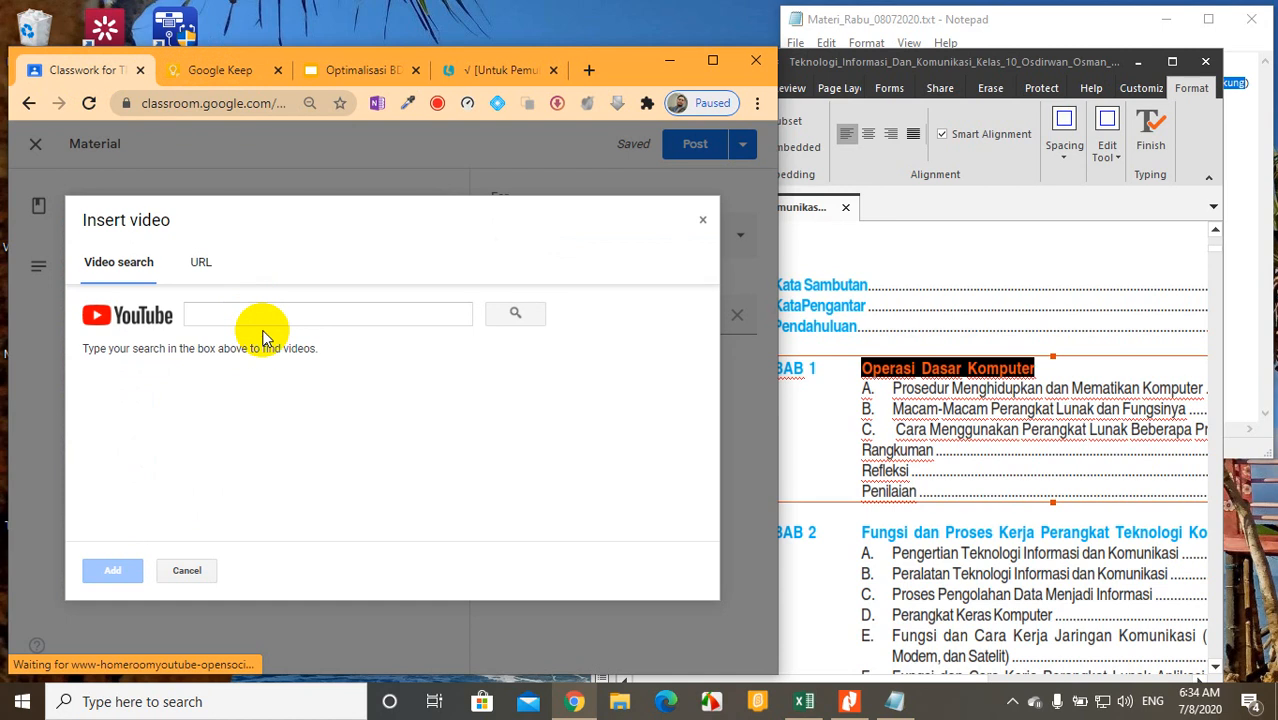
pyautogui.click(245, 314)
pyautogui.click(200, 262)
pyautogui.hotkey('ctrl', 'v')
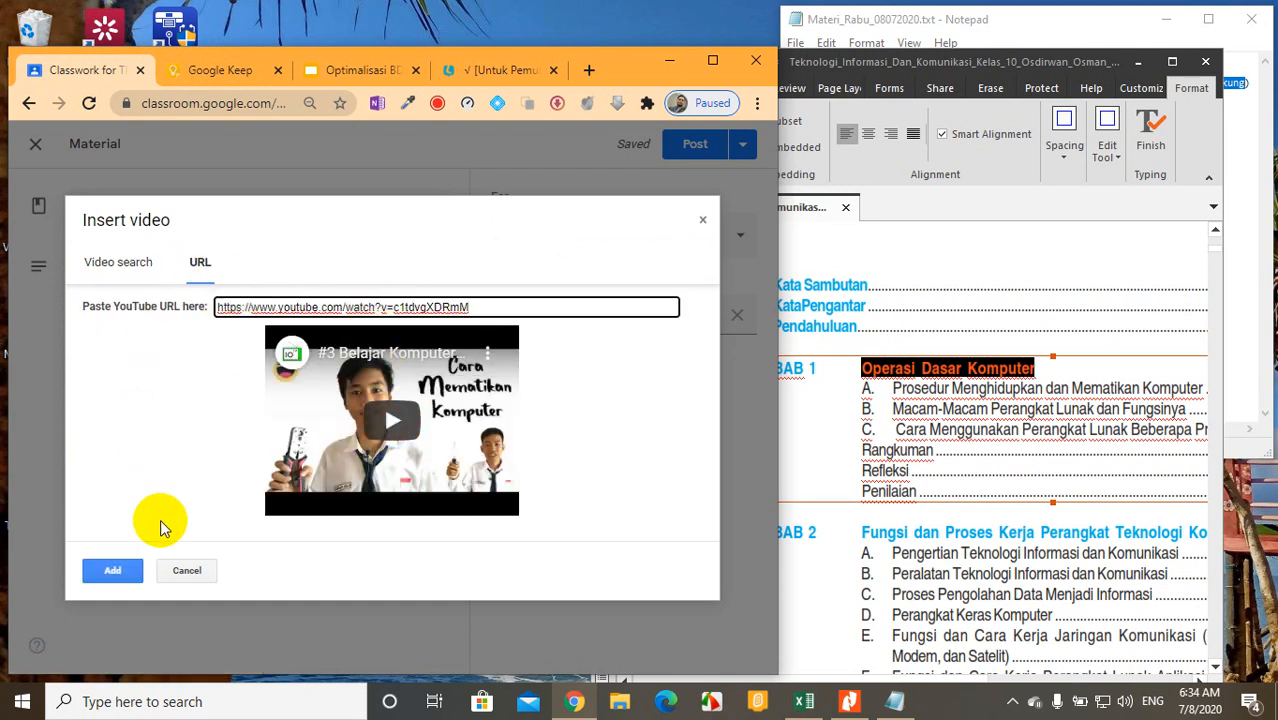
pyautogui.click(110, 570)
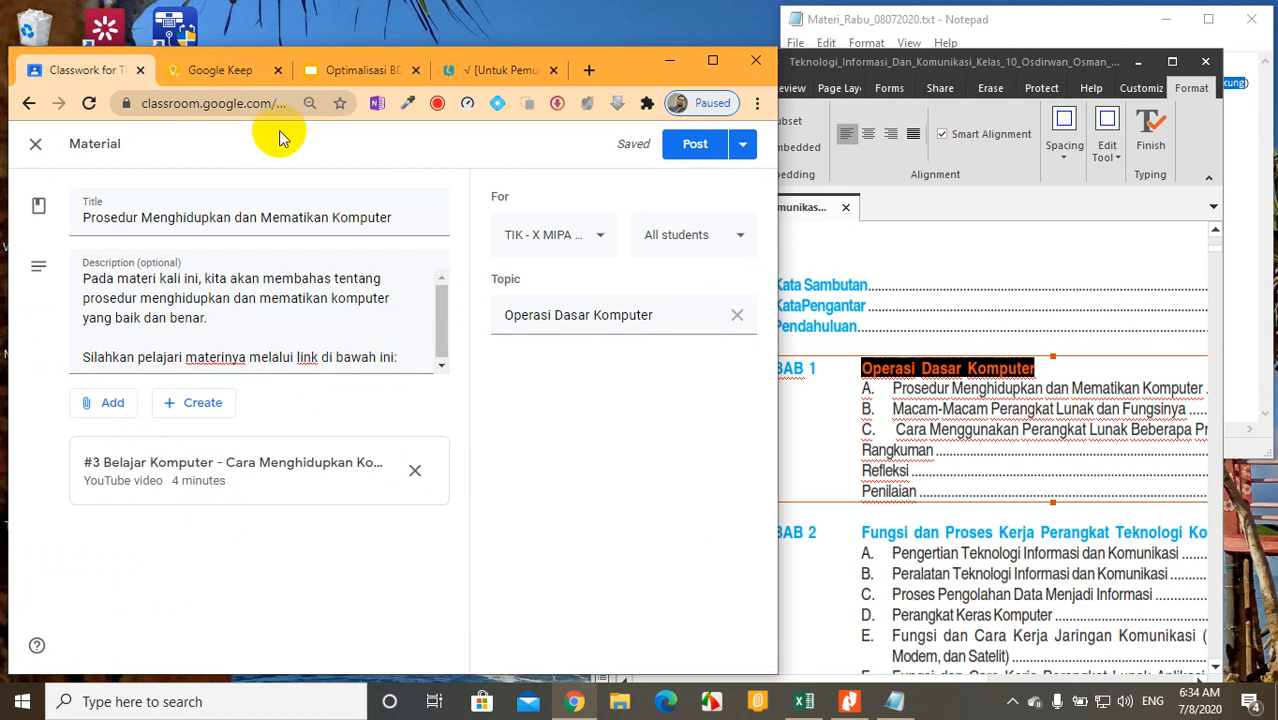
# Copy the leskompi.com article URL from the Google Keep note and attach it as a link to the Classroom material
pyautogui.click(222, 70)
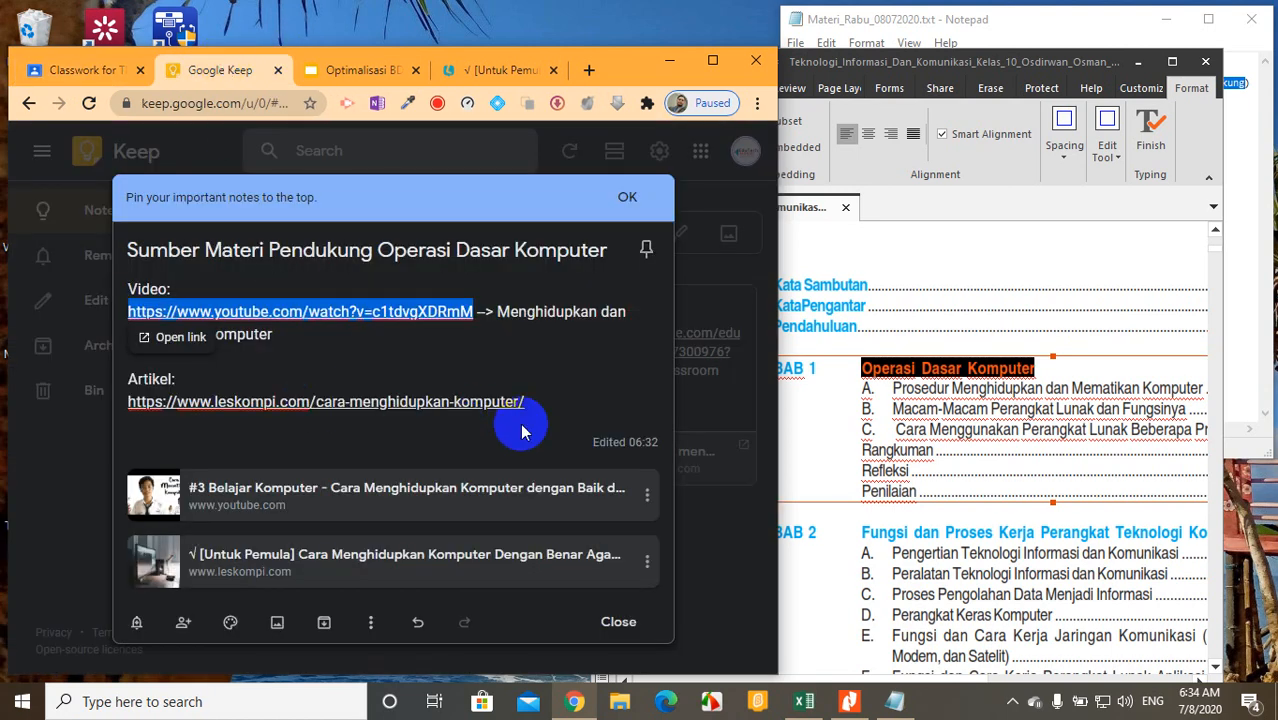
pyautogui.moveTo(540, 402); pyautogui.dragTo(130, 403)
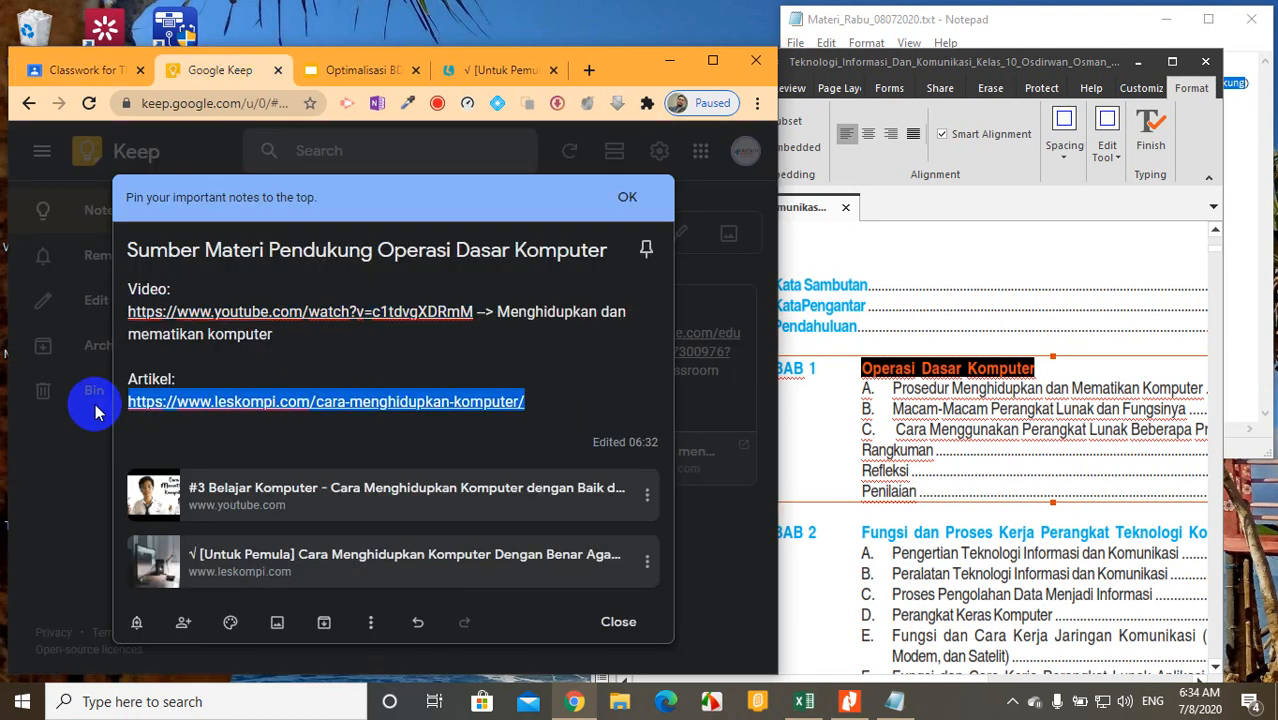
pyautogui.click(94, 66)
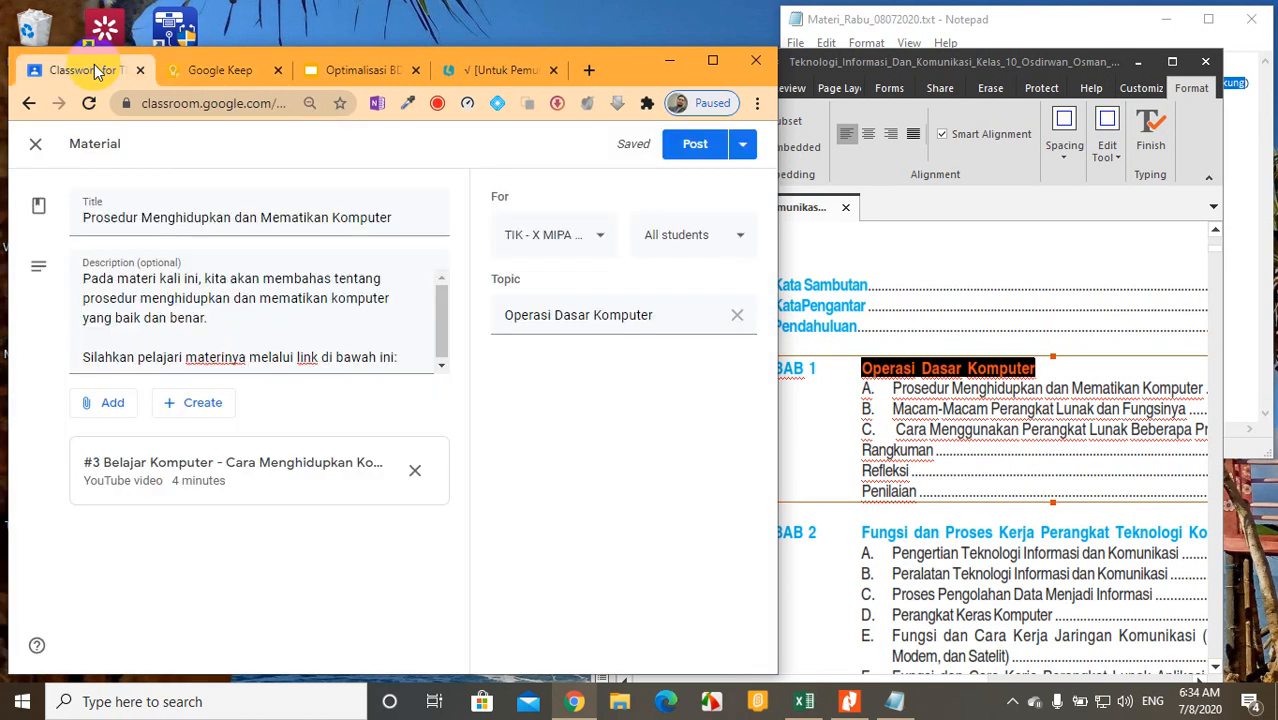
pyautogui.click(108, 406)
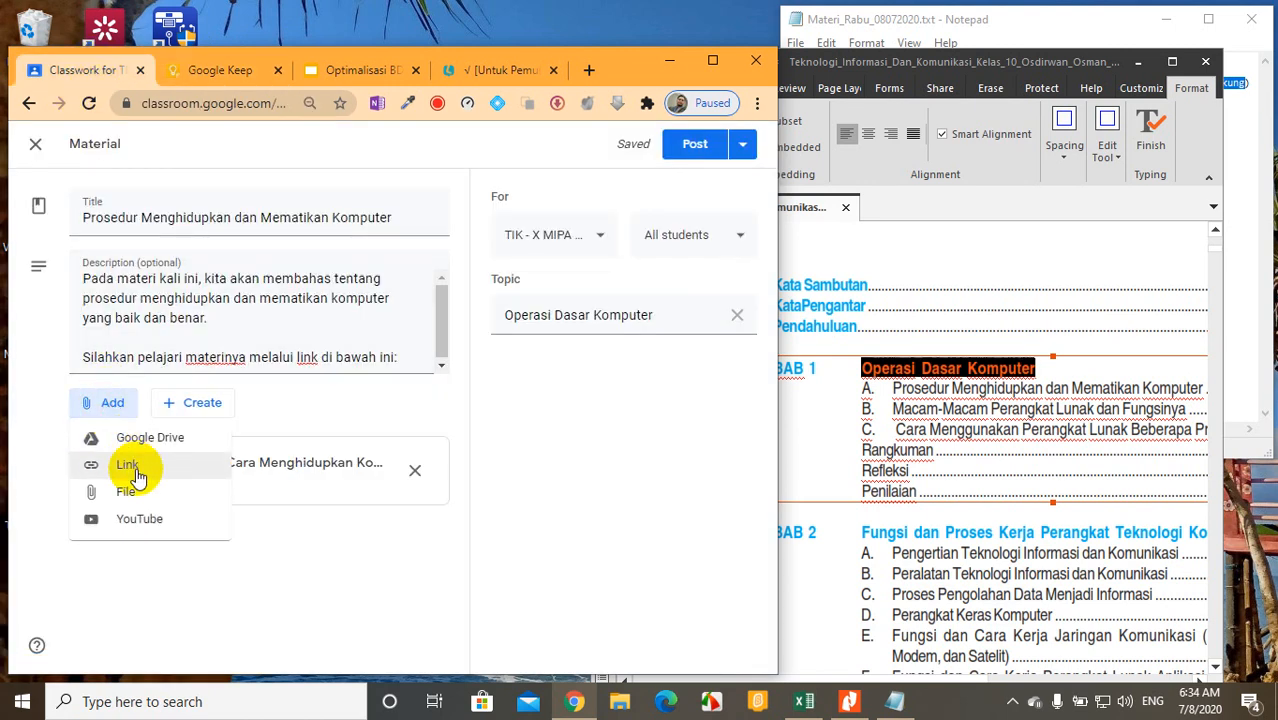
pyautogui.click(133, 470)
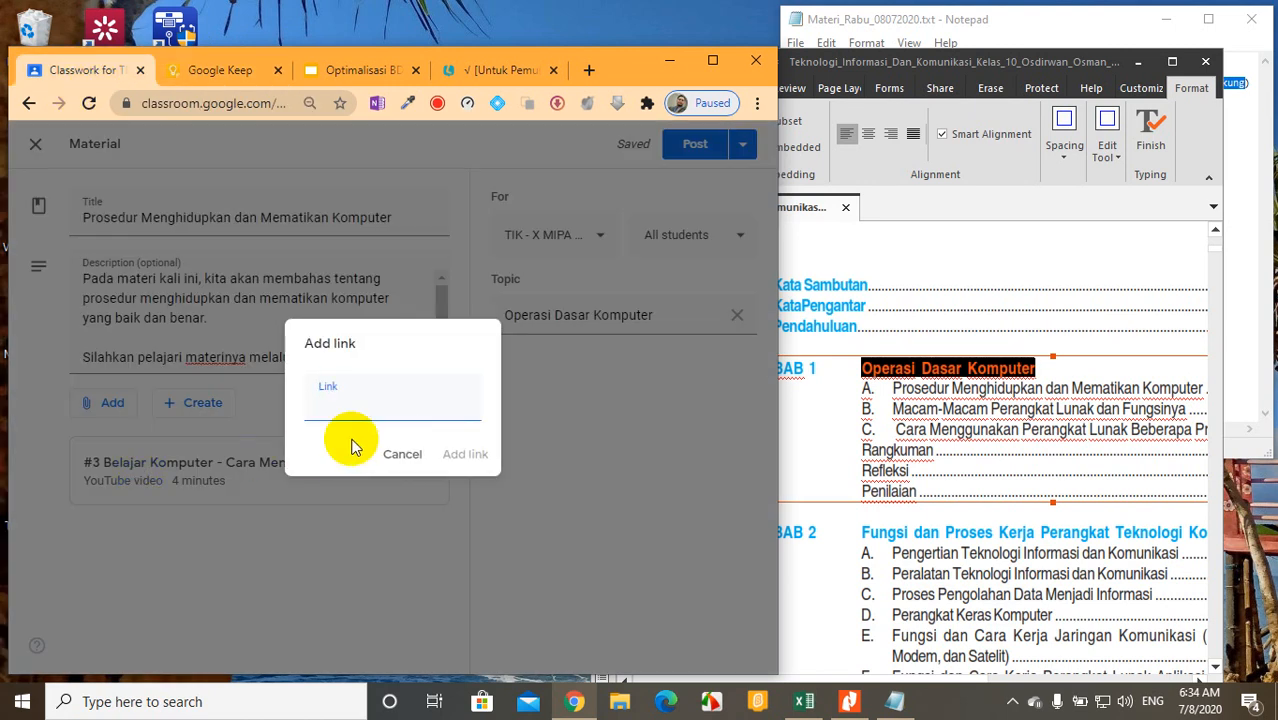
pyautogui.hotkey('ctrl', 'v')
pyautogui.click(464, 456)
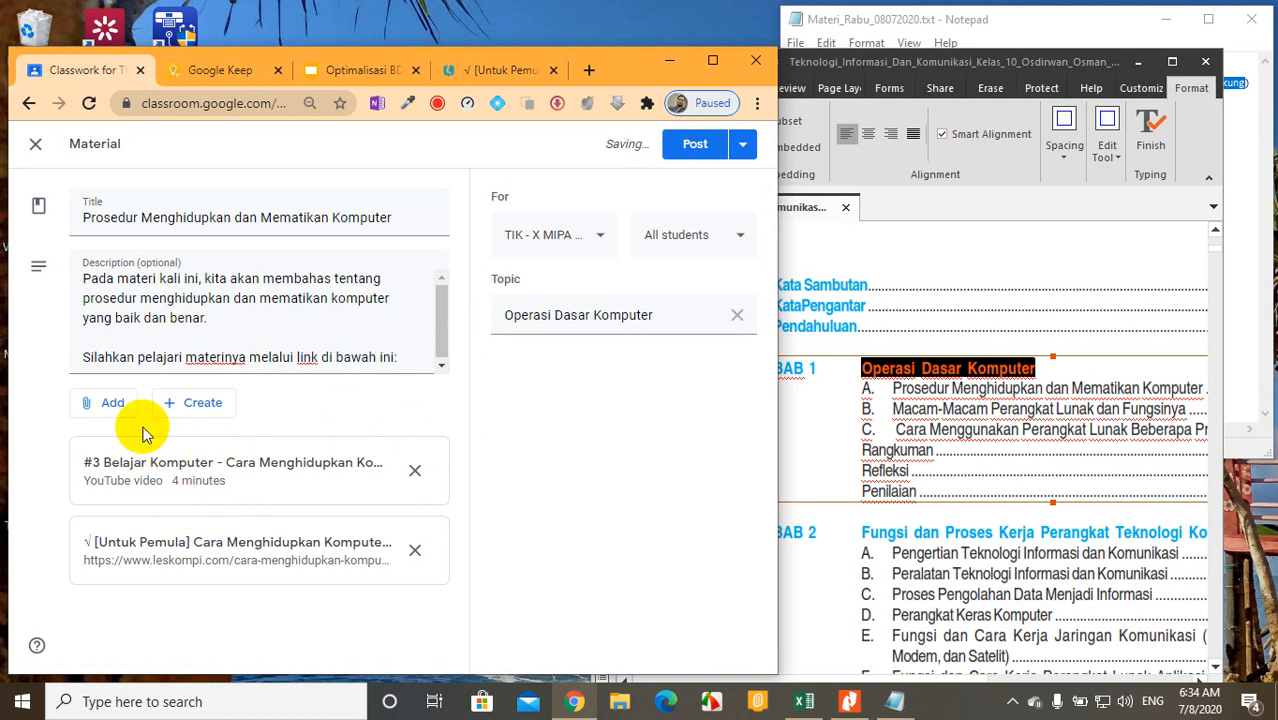
# Attach the Teknologi_Informasi_Dan_Komunikasi_Kelas_10 PDF from the recent Google Drive files to the material
pyautogui.click(219, 220)
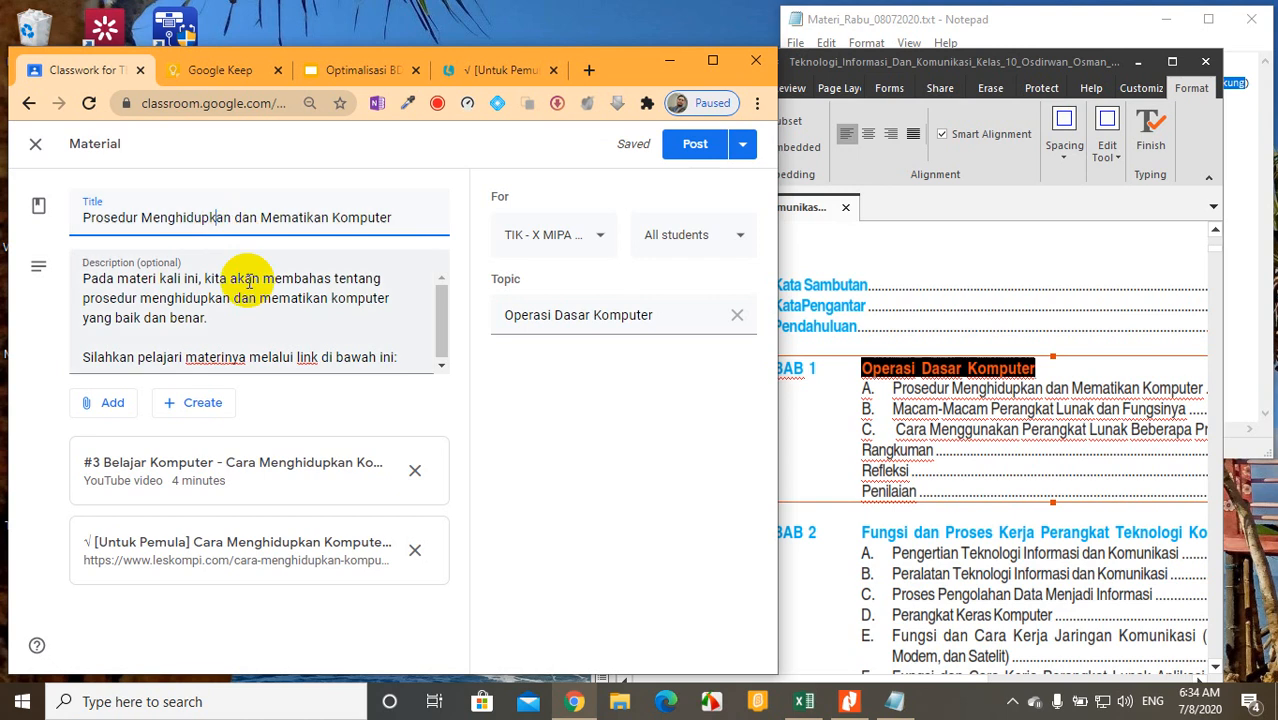
pyautogui.click(118, 405)
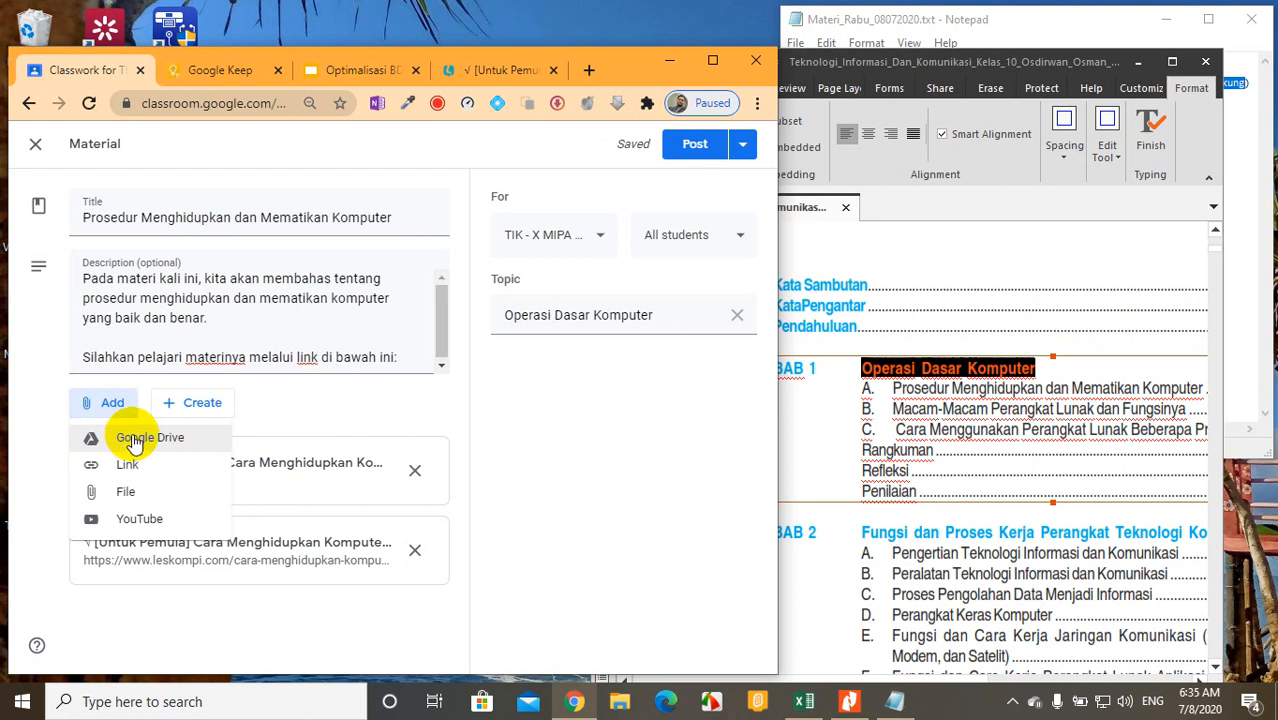
pyautogui.click(137, 443)
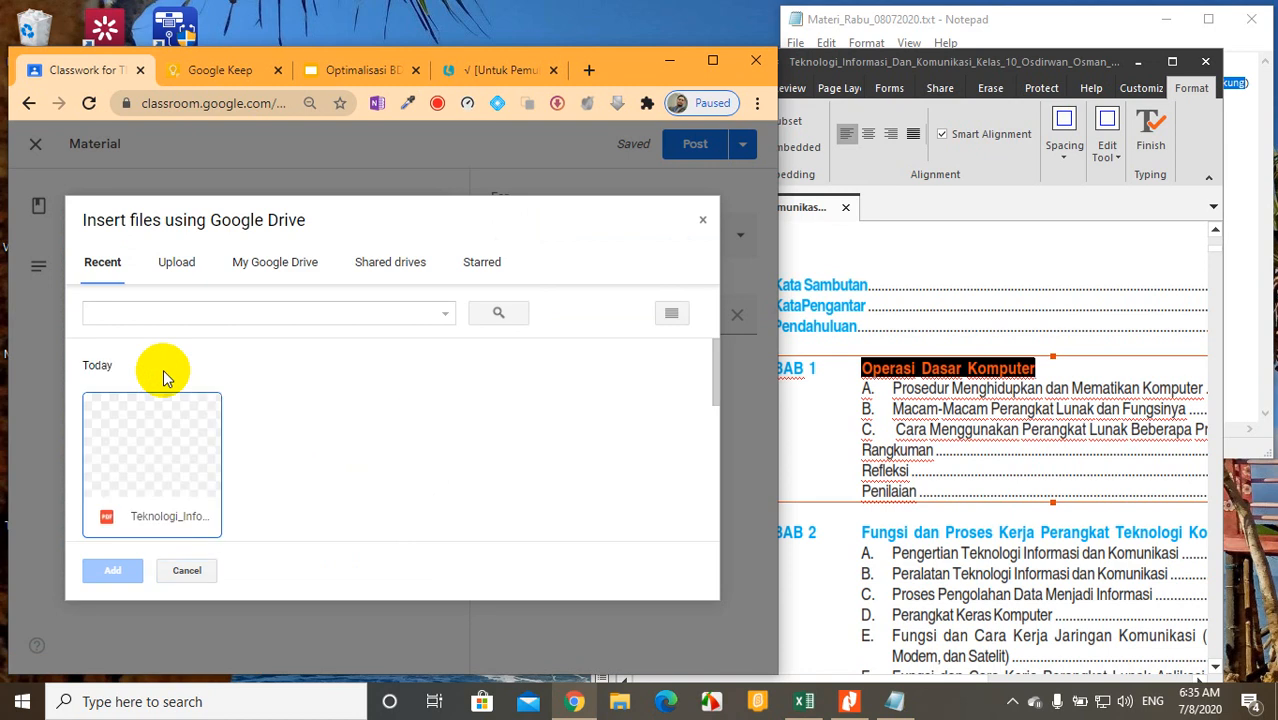
pyautogui.click(155, 450)
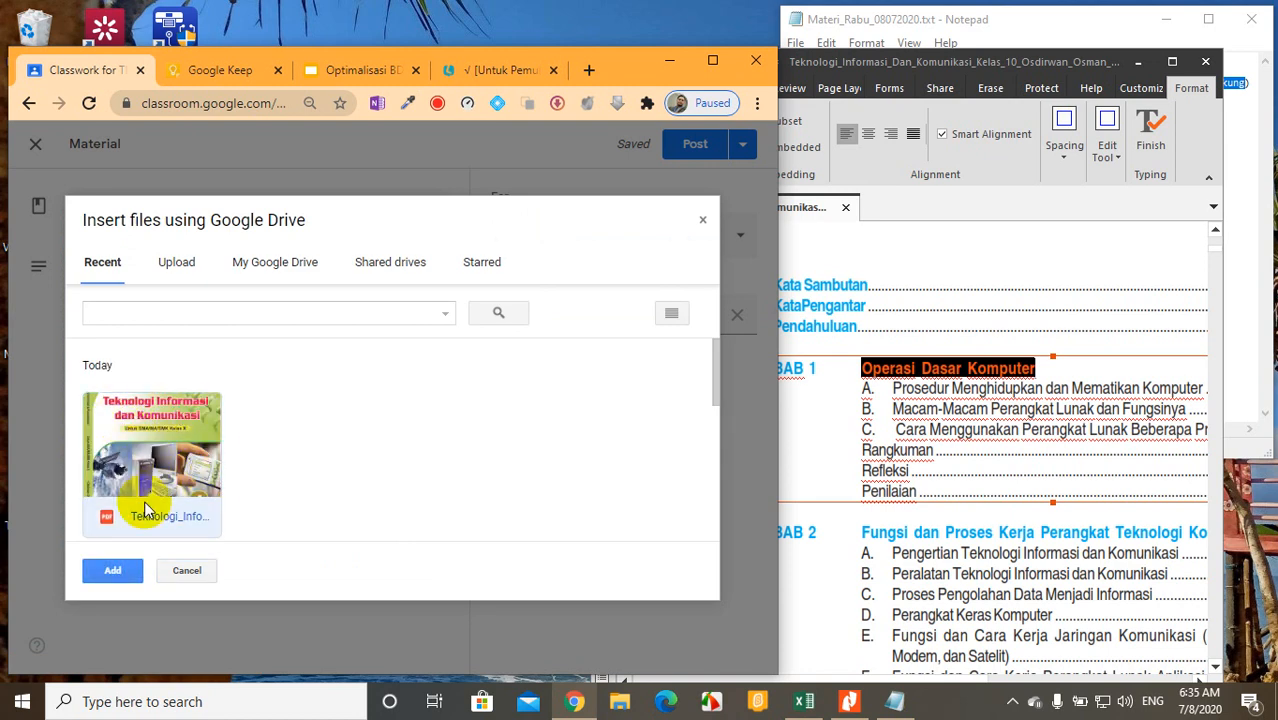
pyautogui.click(116, 572)
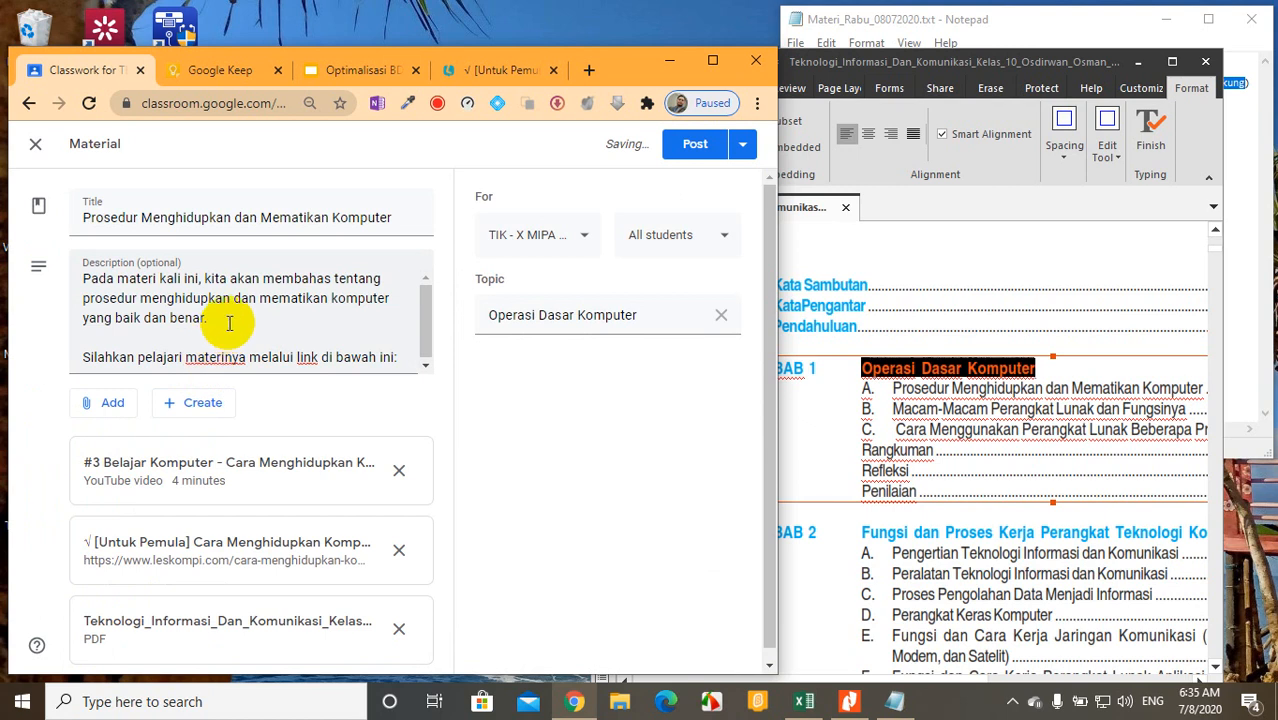
# Switch to the textbook PDF and look up the pages of the "Prosedur Menghidupkan dan Mematikan Komputer" section in its table of contents
pyautogui.click(918, 248)
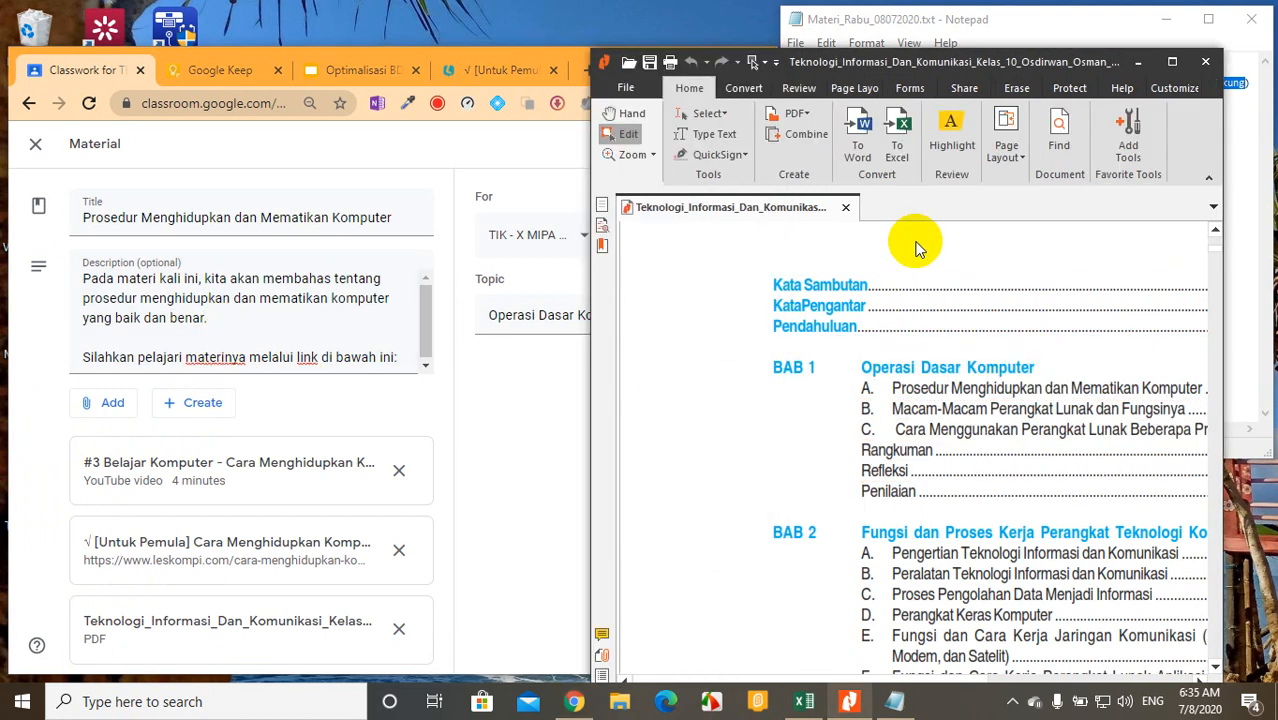
pyautogui.scroll(-3, 998, 358)
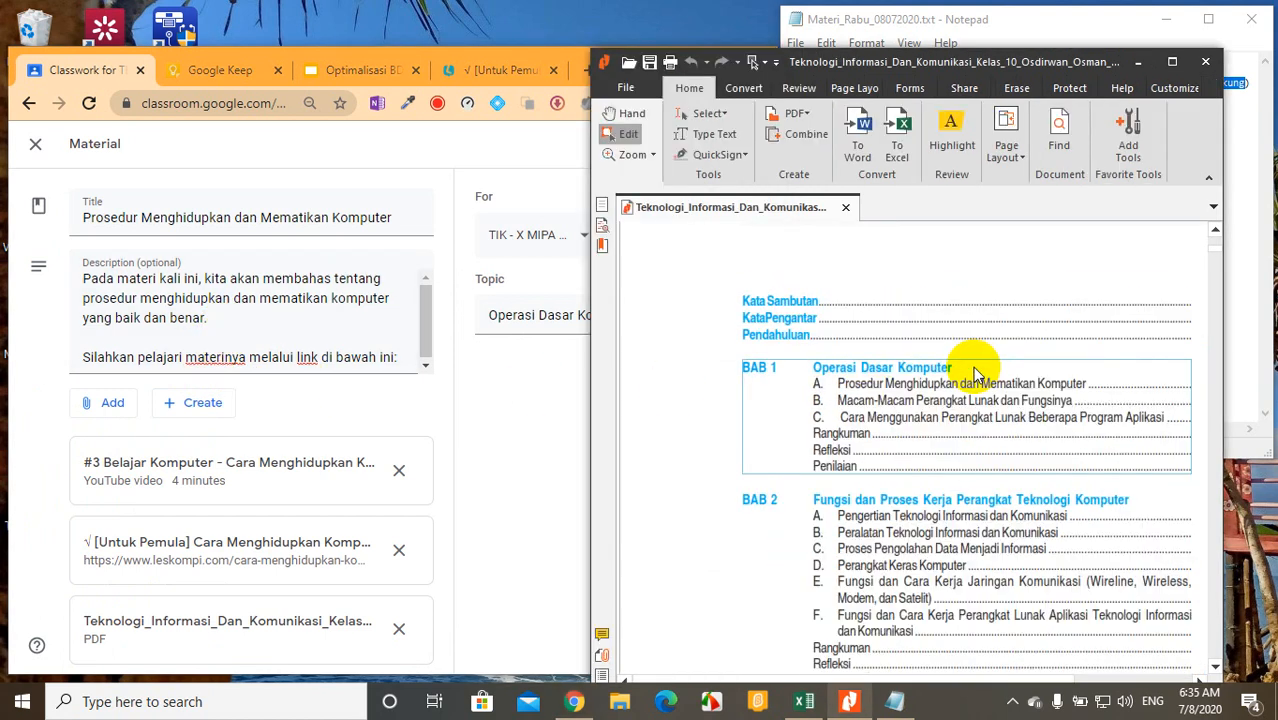
pyautogui.click(864, 386)
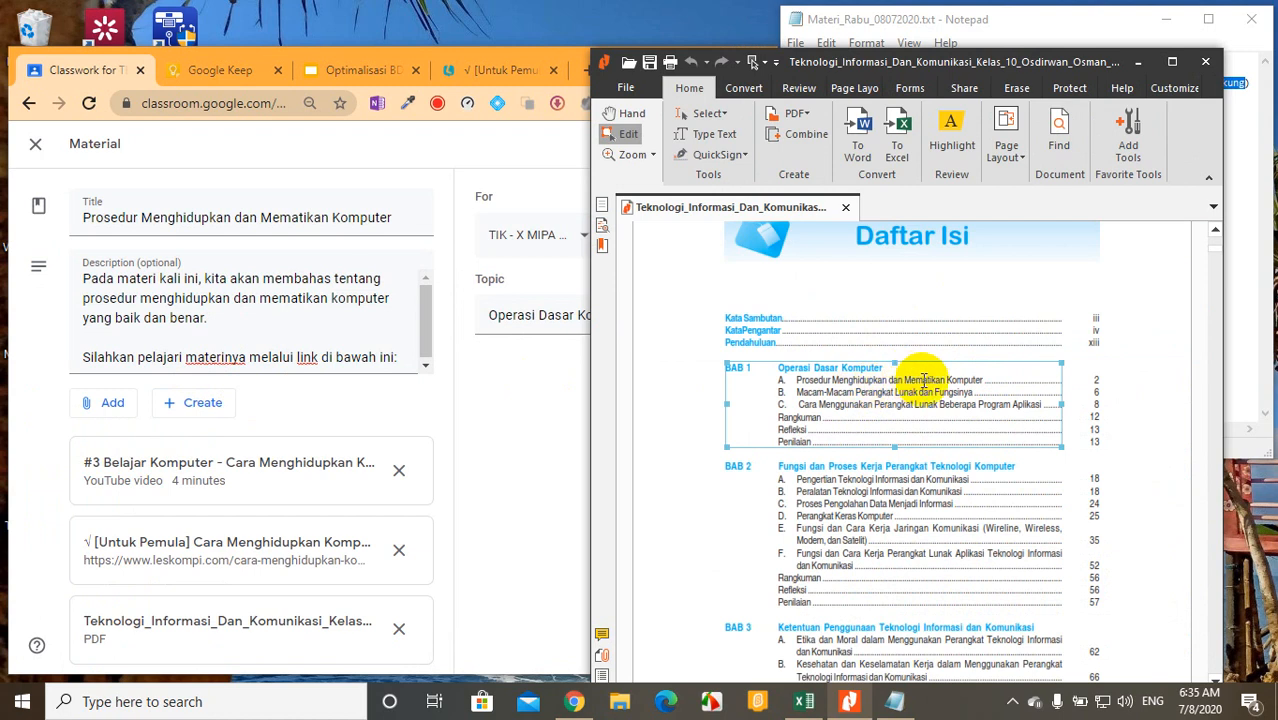
pyautogui.click(1068, 381)
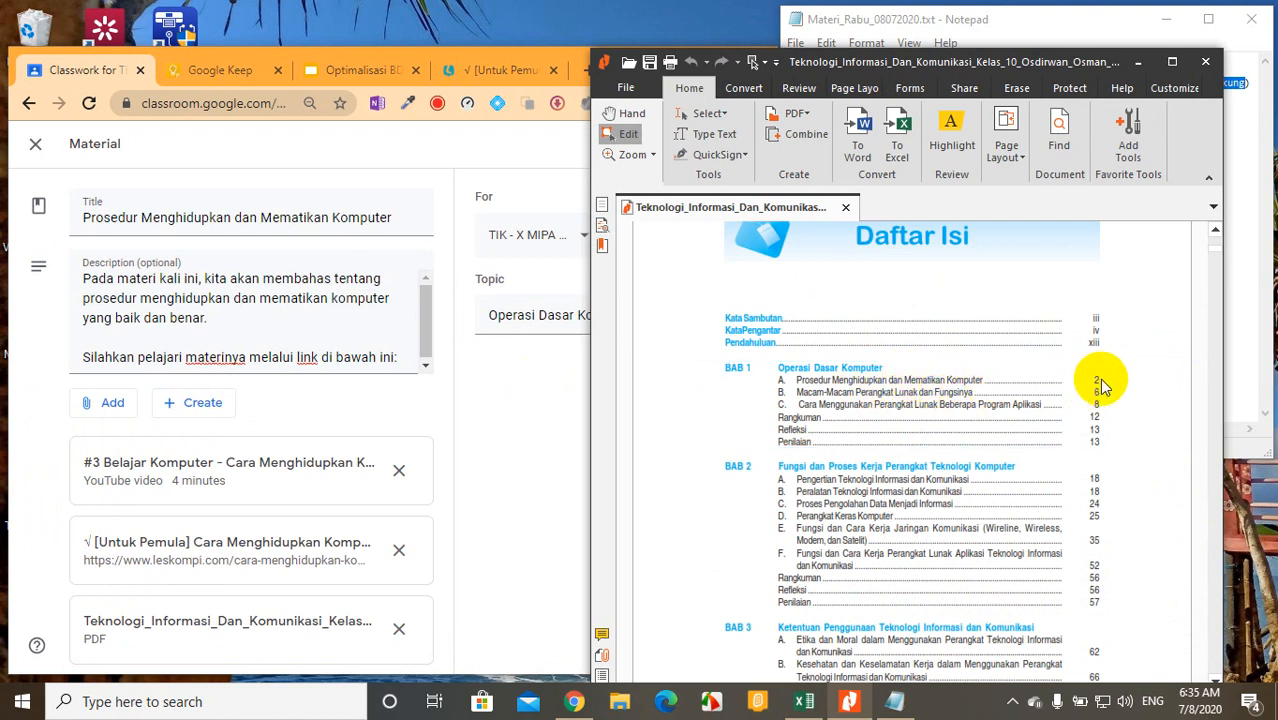
pyautogui.click(1096, 381)
pyautogui.click(1108, 383)
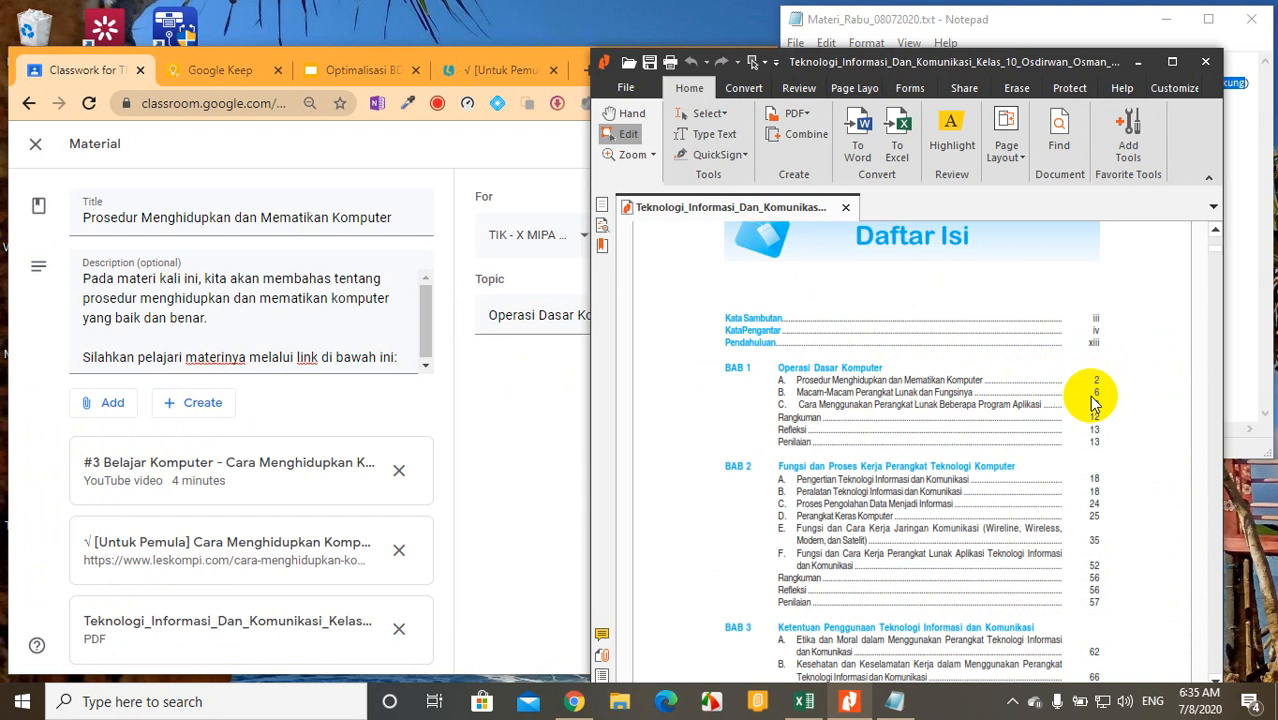
# Below the description's first sentence, add: "Silahkan pelajari Buku Sekolah Elektronik yang bapak lampirkan di bawah, pada halaman 2-6 dan materi pendukung lainnya."
pyautogui.click(331, 320)
pyautogui.click(713, 63)
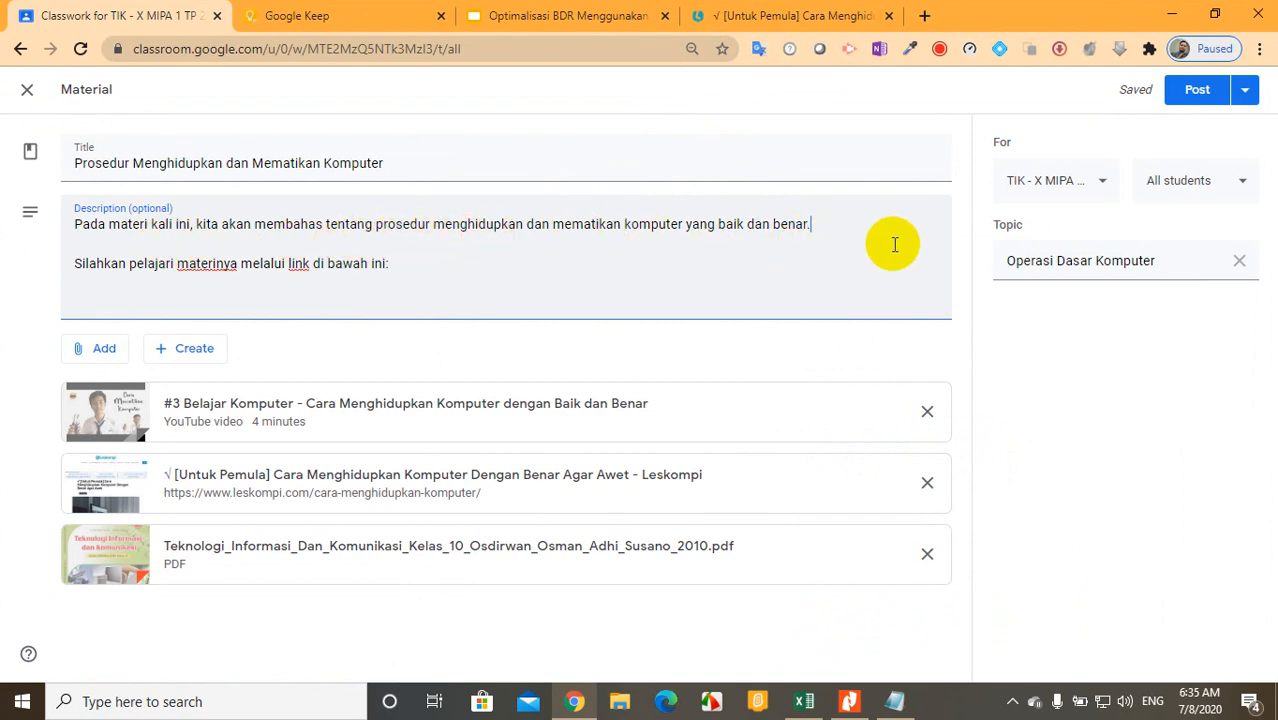
pyautogui.press('Return')
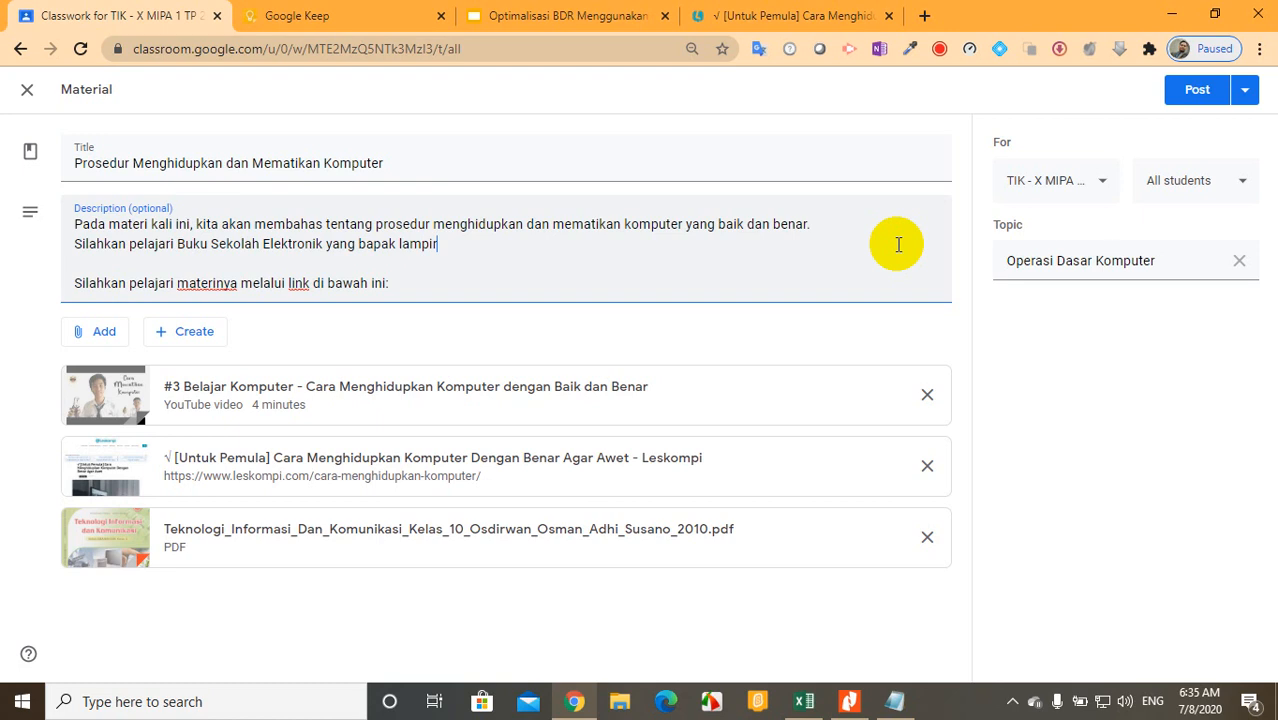
pyautogui.write('di bawah, pada halaman 2')
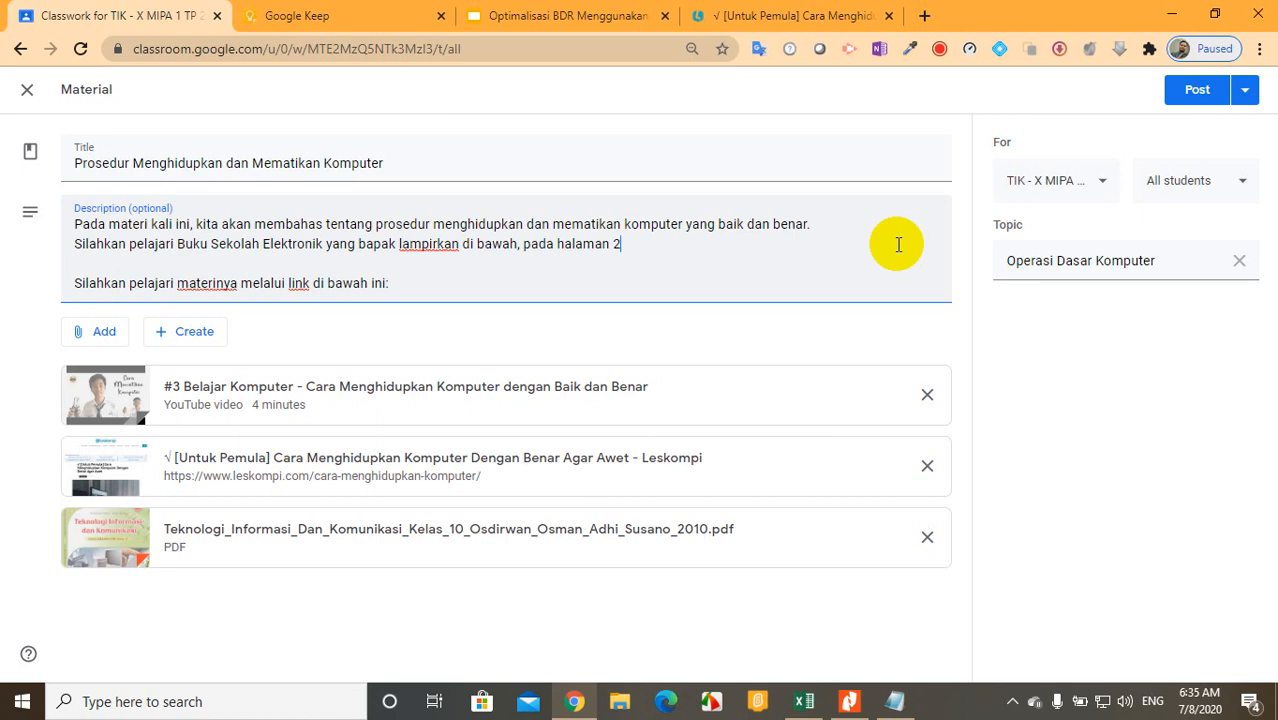
pyautogui.write('6.')
pyautogui.write('dan')
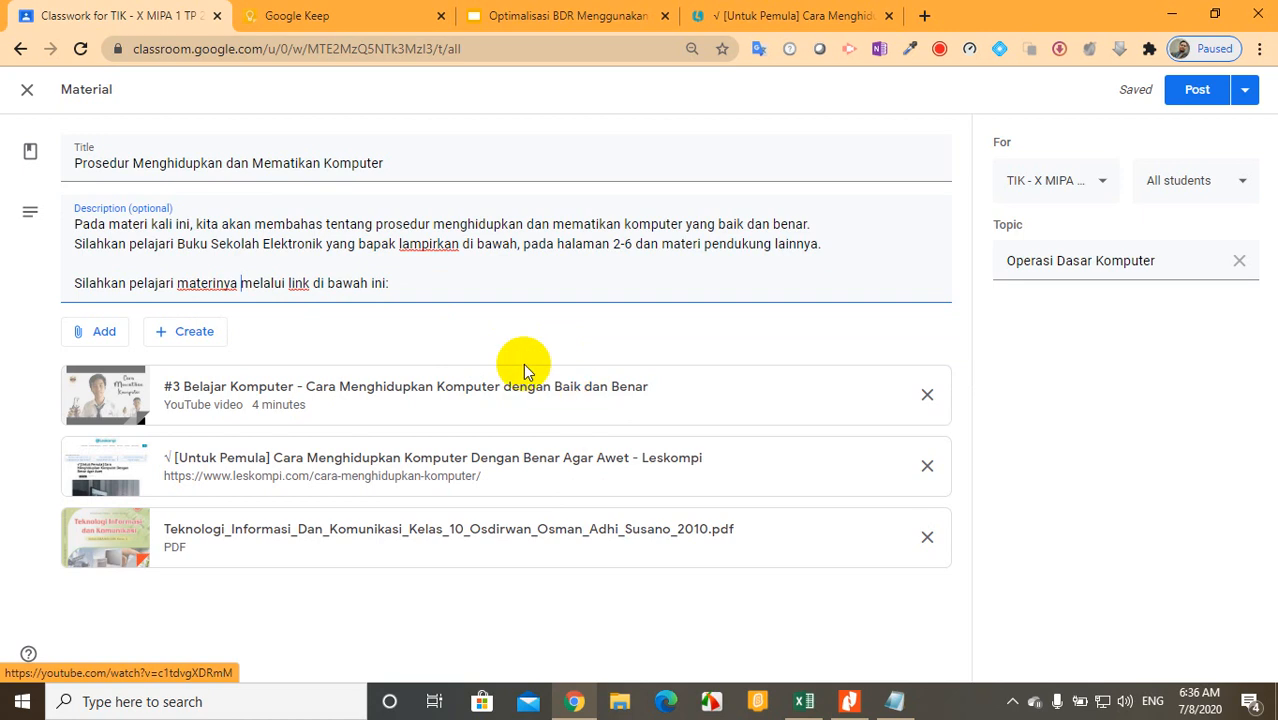
# Upload the Mengenal_Teknologi_Informasi_dan_Komunikasi_Kelas_7 PDF from the Documents folder as an attachment to the material
pyautogui.click(108, 340)
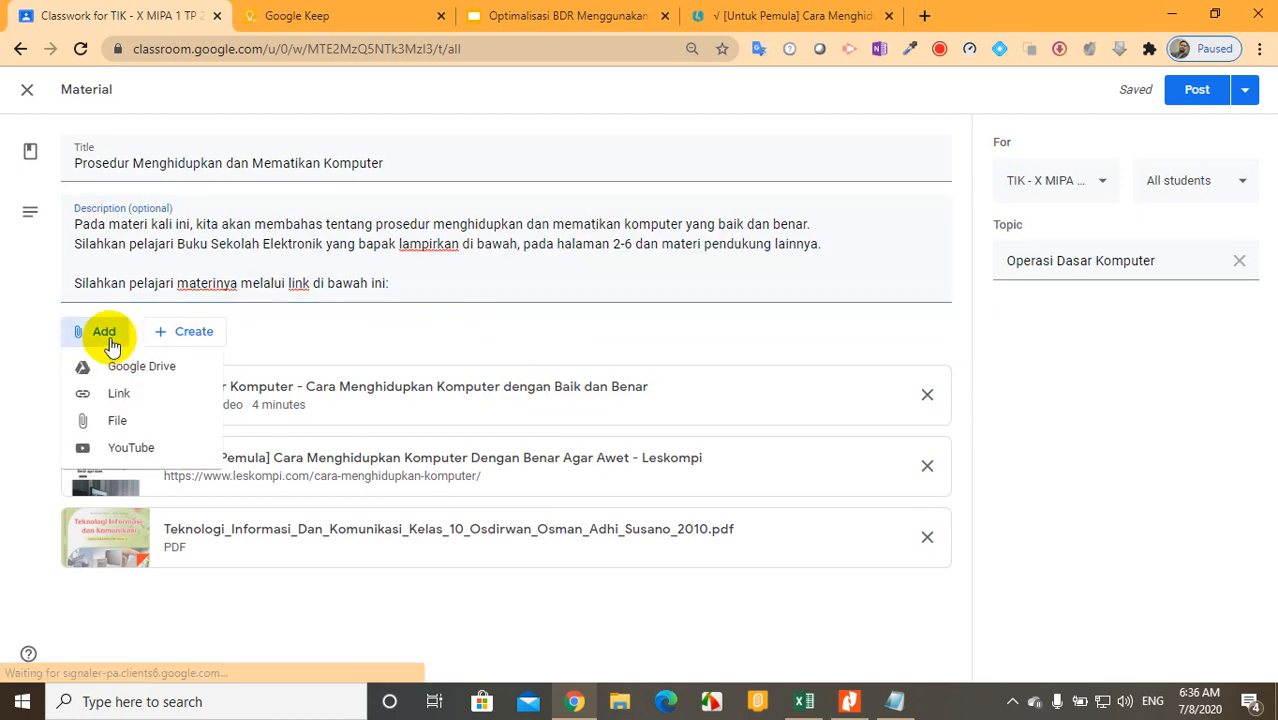
pyautogui.click(127, 422)
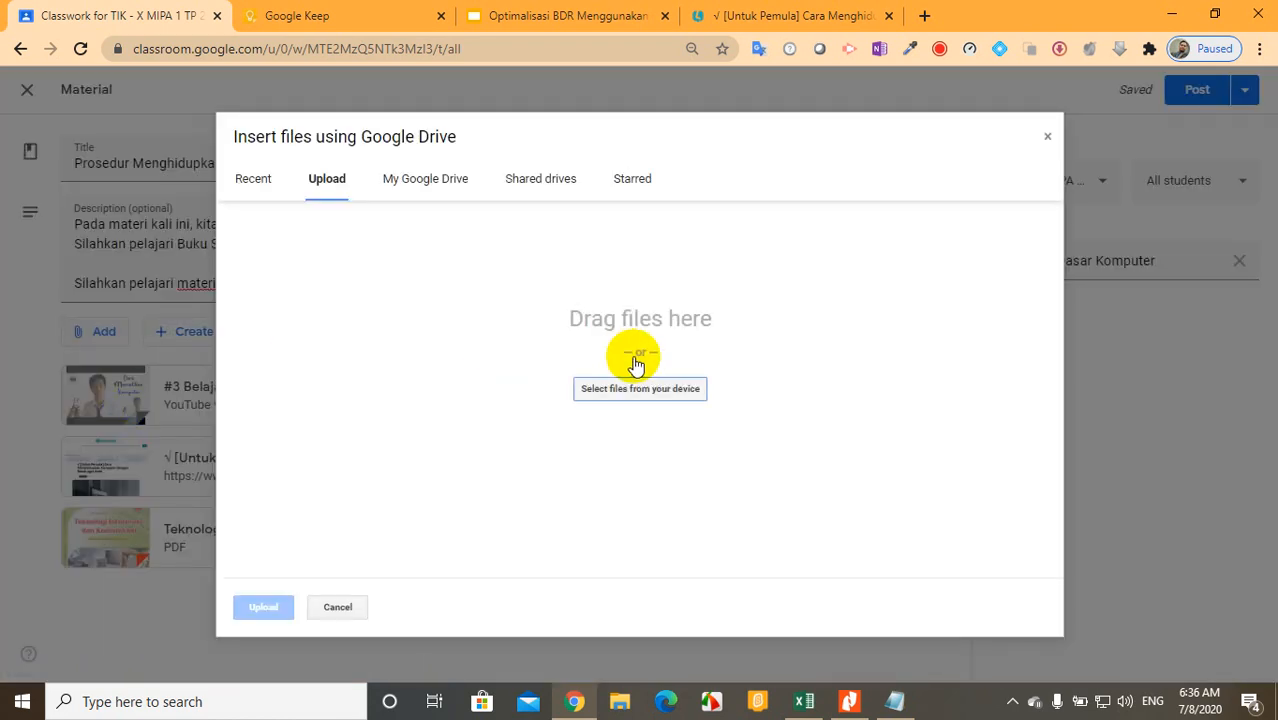
pyautogui.click(645, 392)
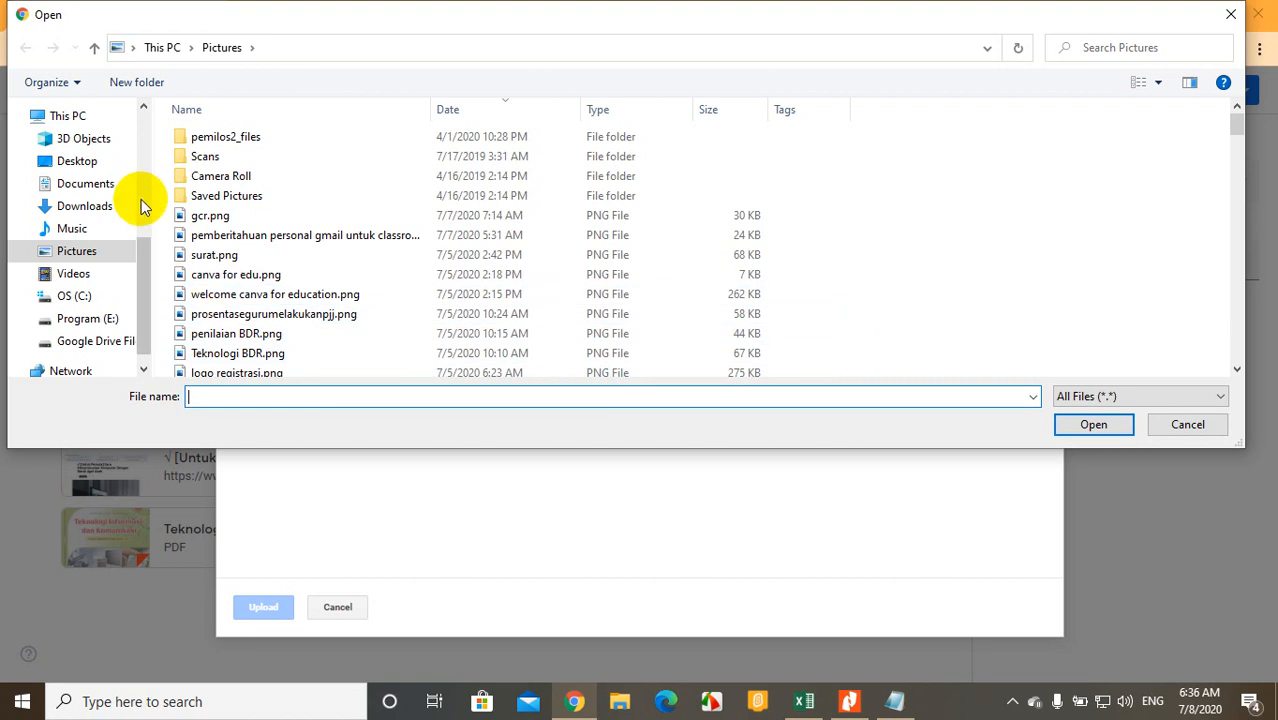
pyautogui.click(104, 187)
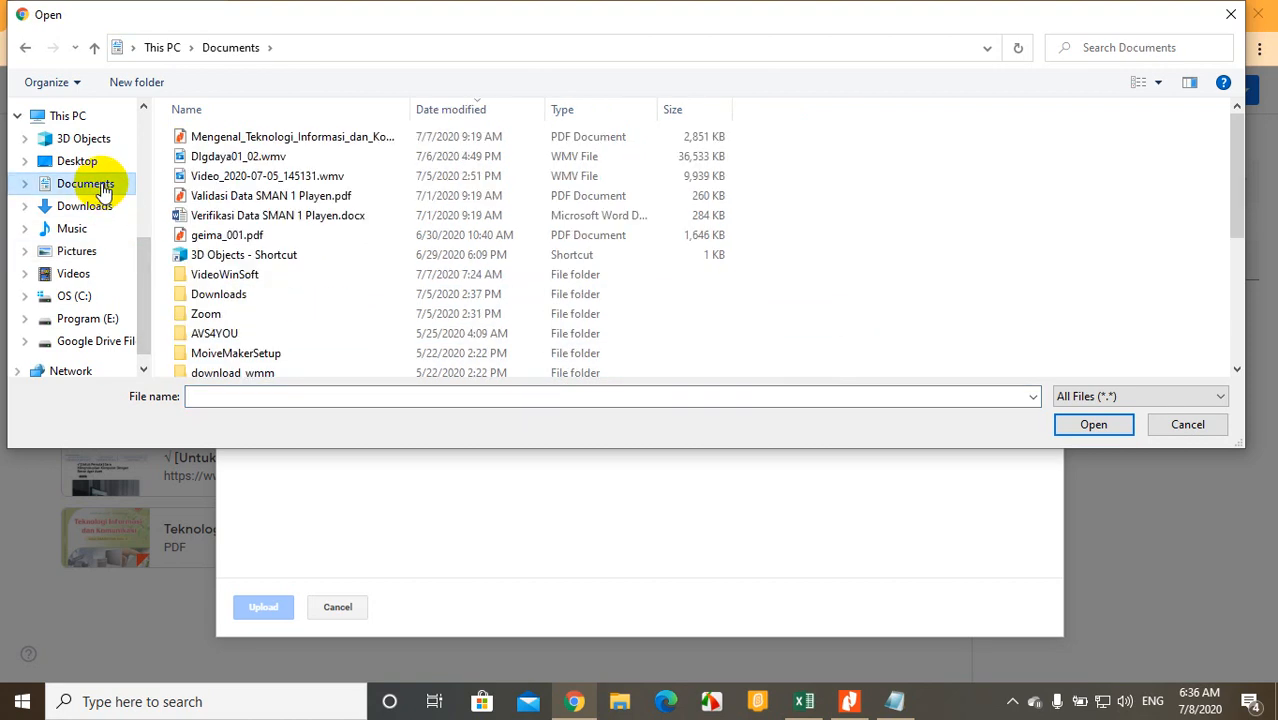
pyautogui.click(325, 140)
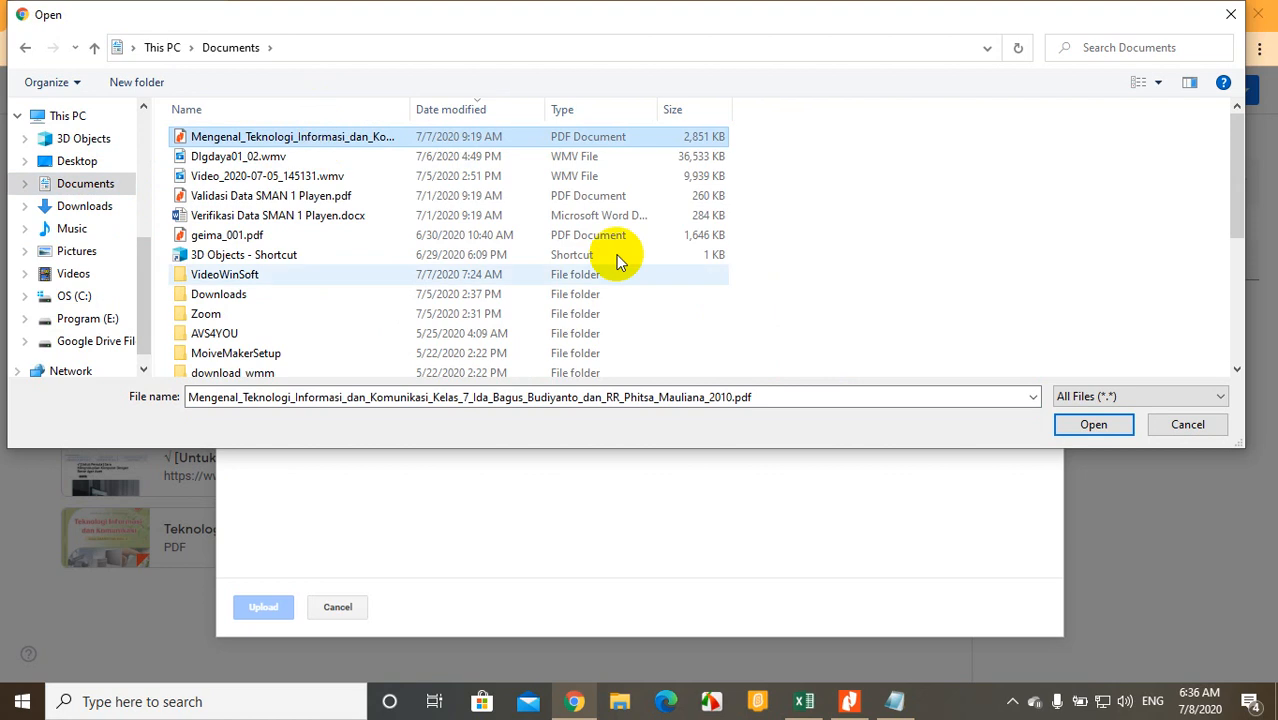
pyautogui.click(1090, 424)
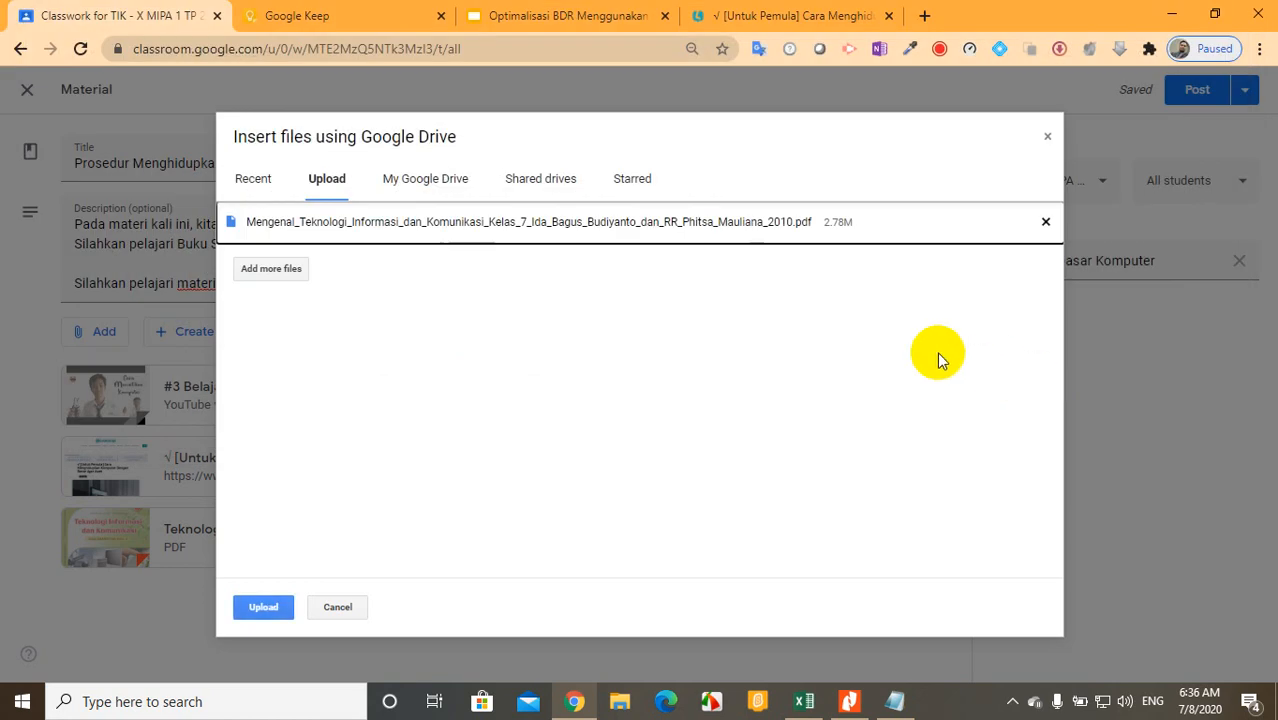
pyautogui.click(258, 606)
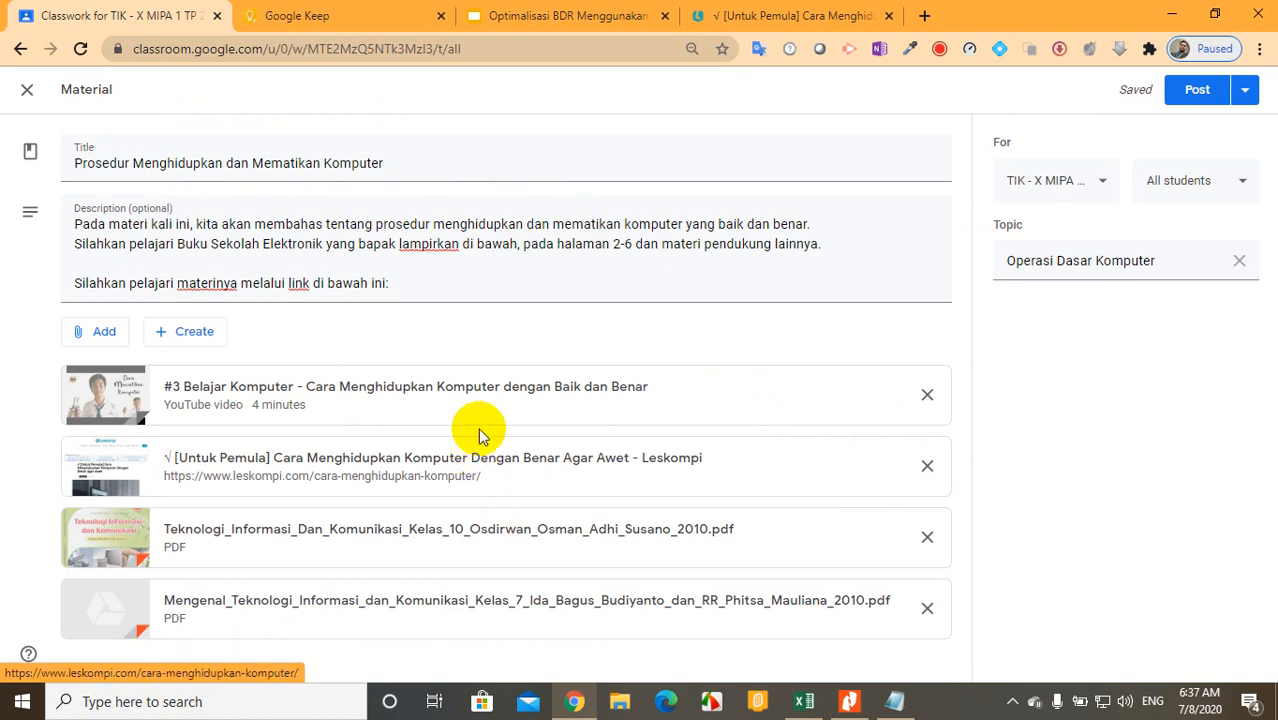
pyautogui.click(105, 333)
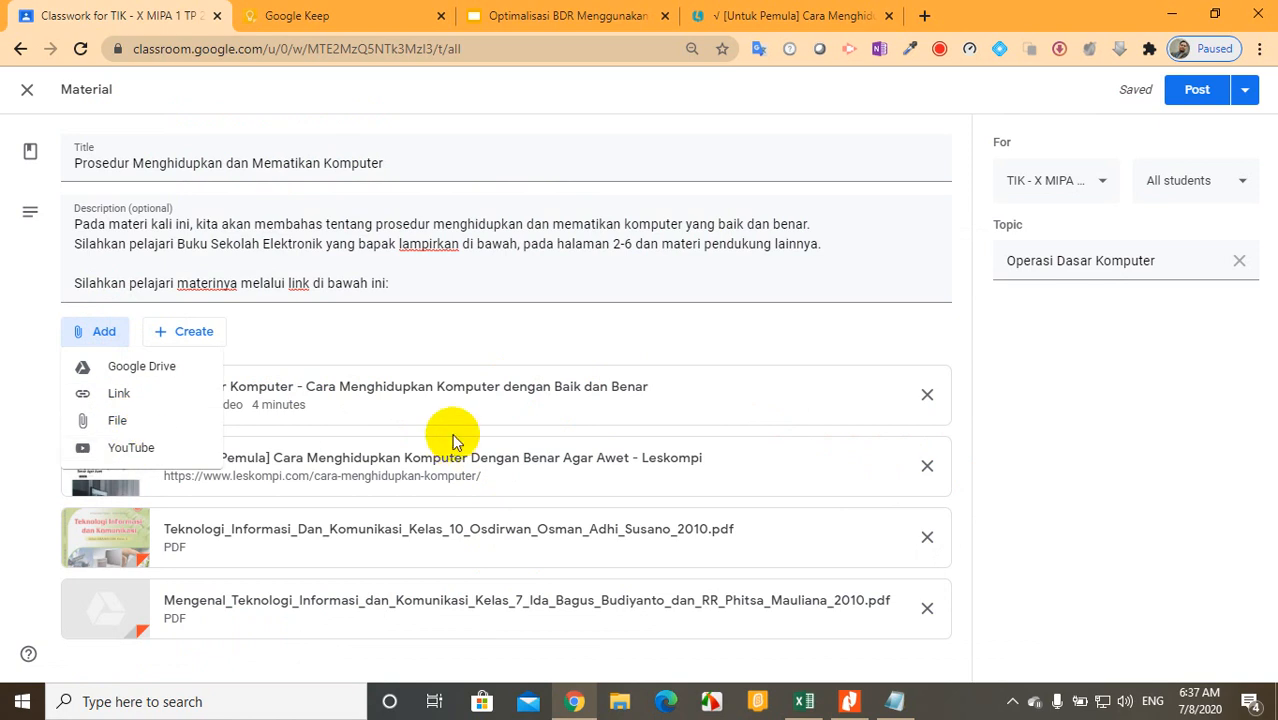
pyautogui.click(362, 263)
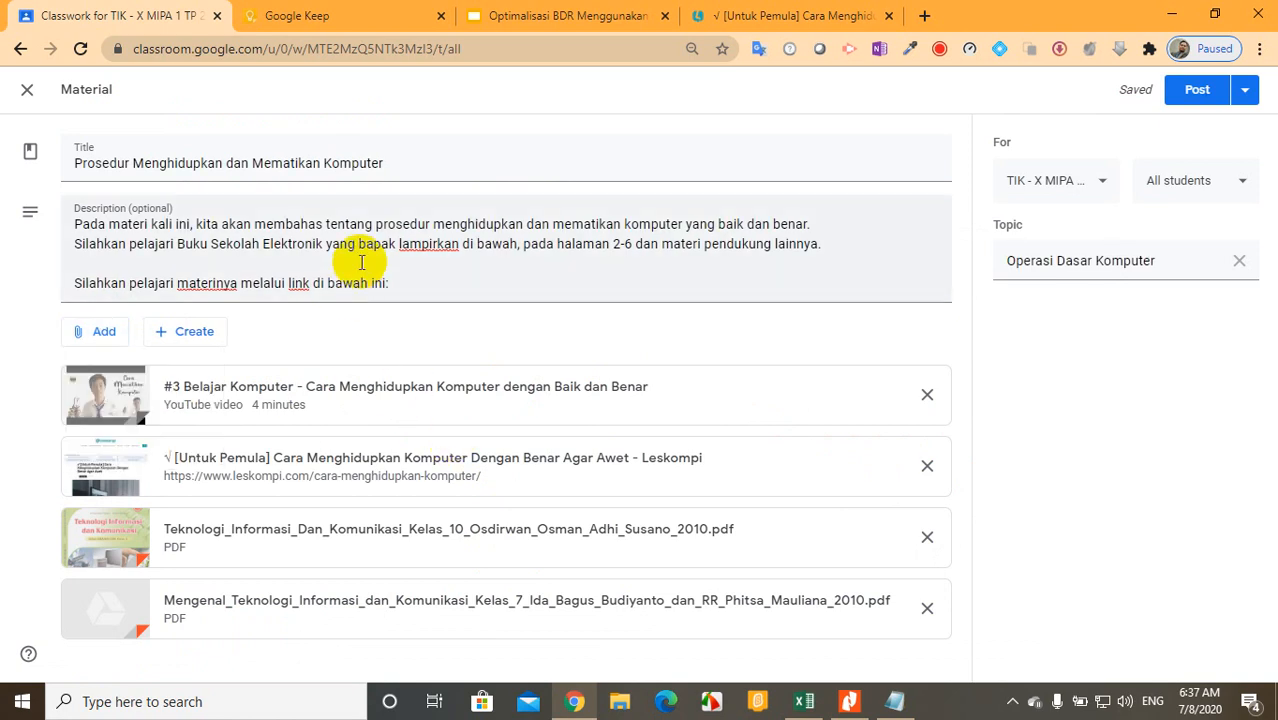
# Create a new Google Docs document from within the material
pyautogui.click(205, 336)
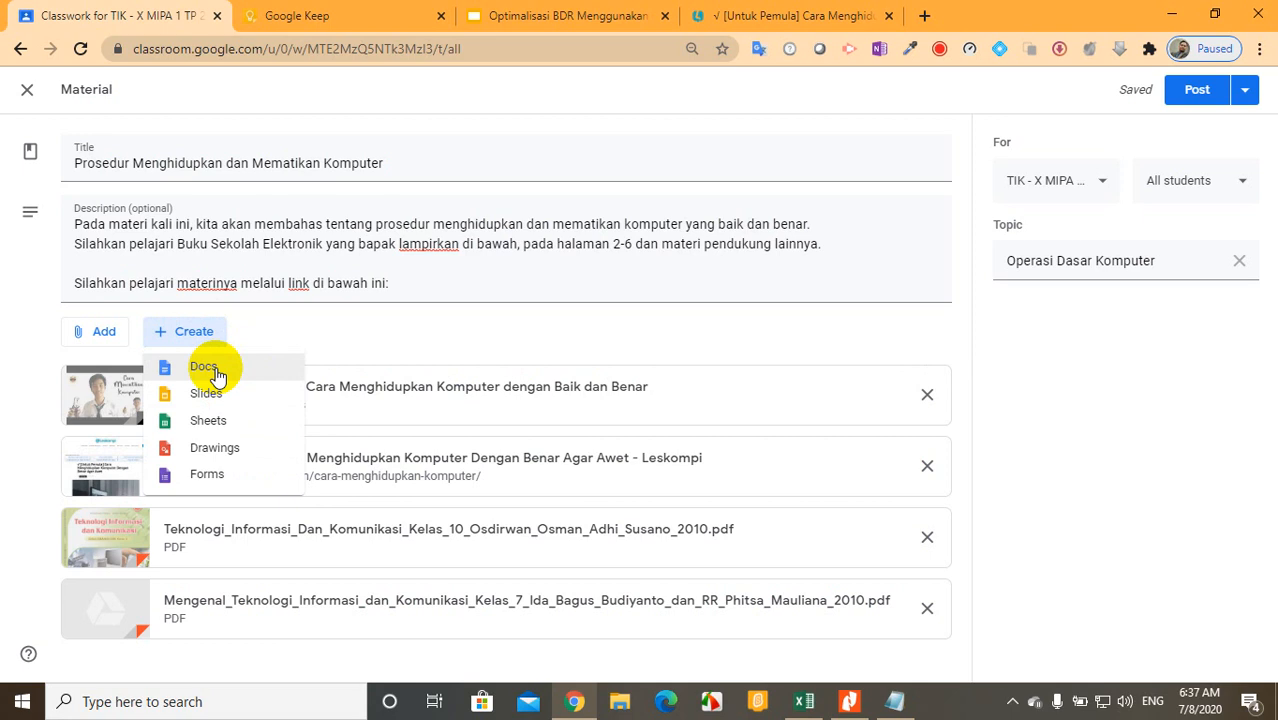
pyautogui.click(214, 370)
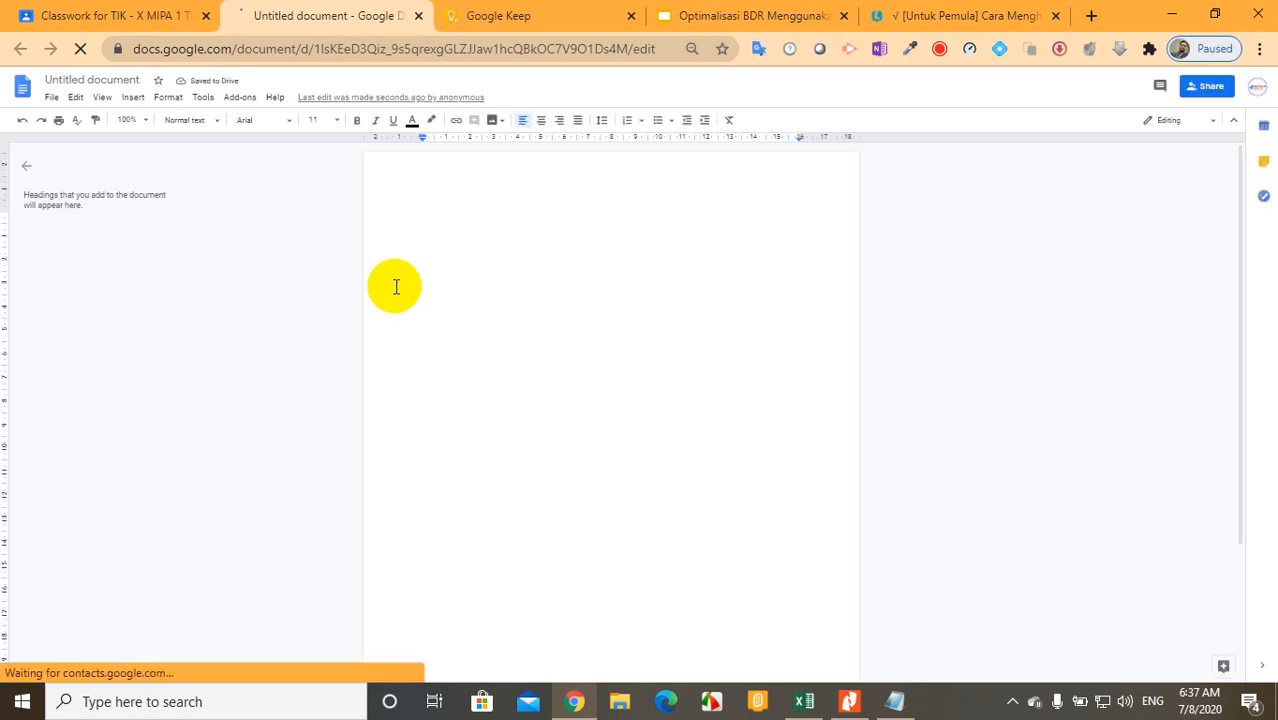
# Turn off the print layout, the ruler and the document outline in the new blank document
pyautogui.click(102, 97)
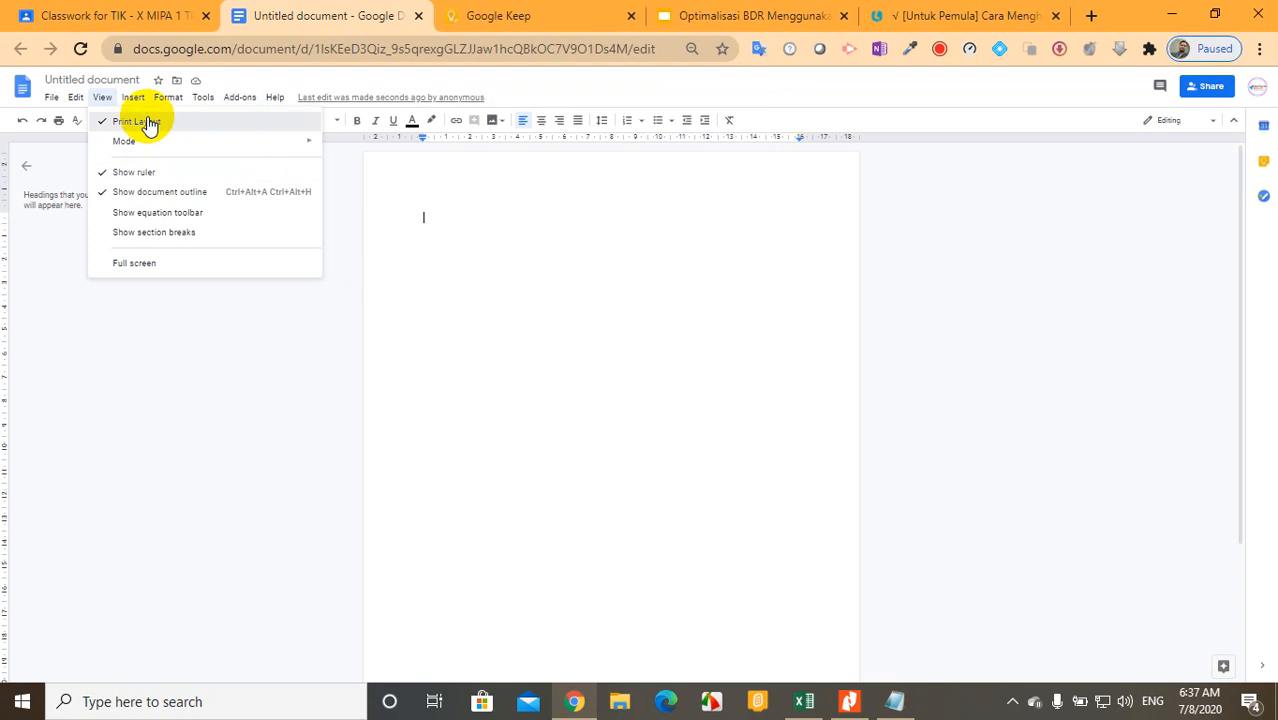
pyautogui.click(149, 123)
pyautogui.click(103, 97)
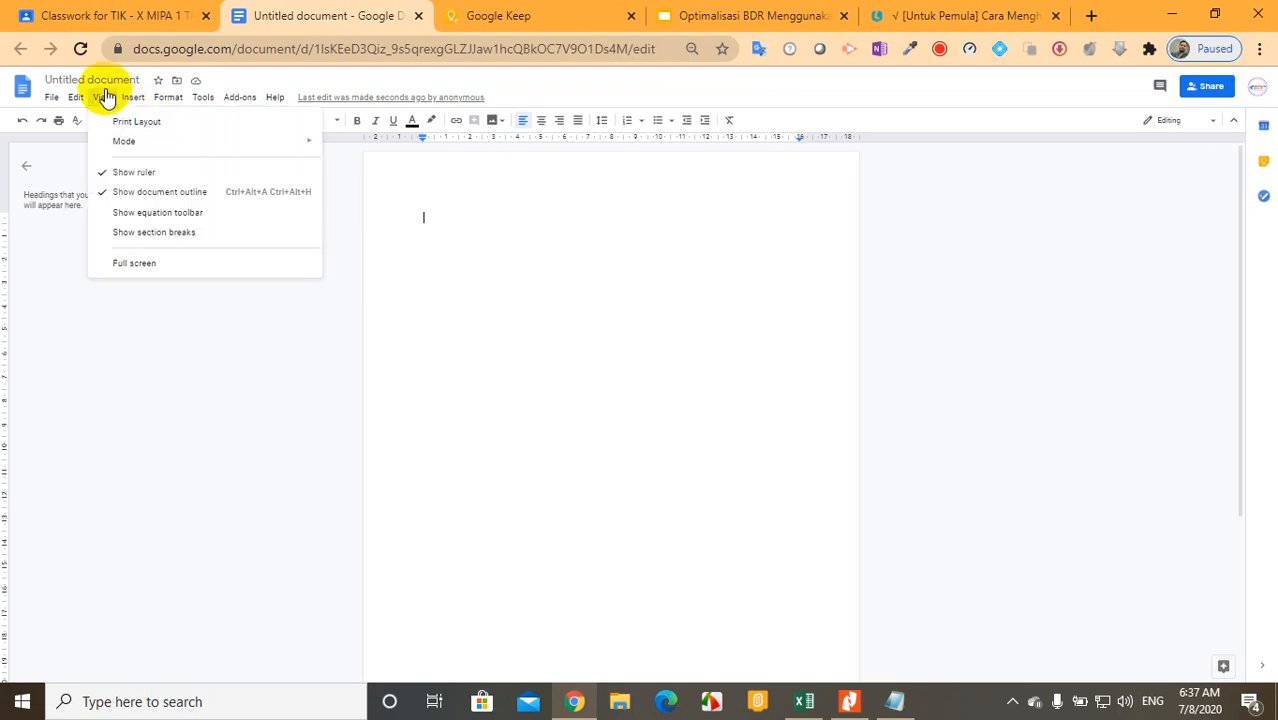
pyautogui.click(140, 173)
pyautogui.click(102, 97)
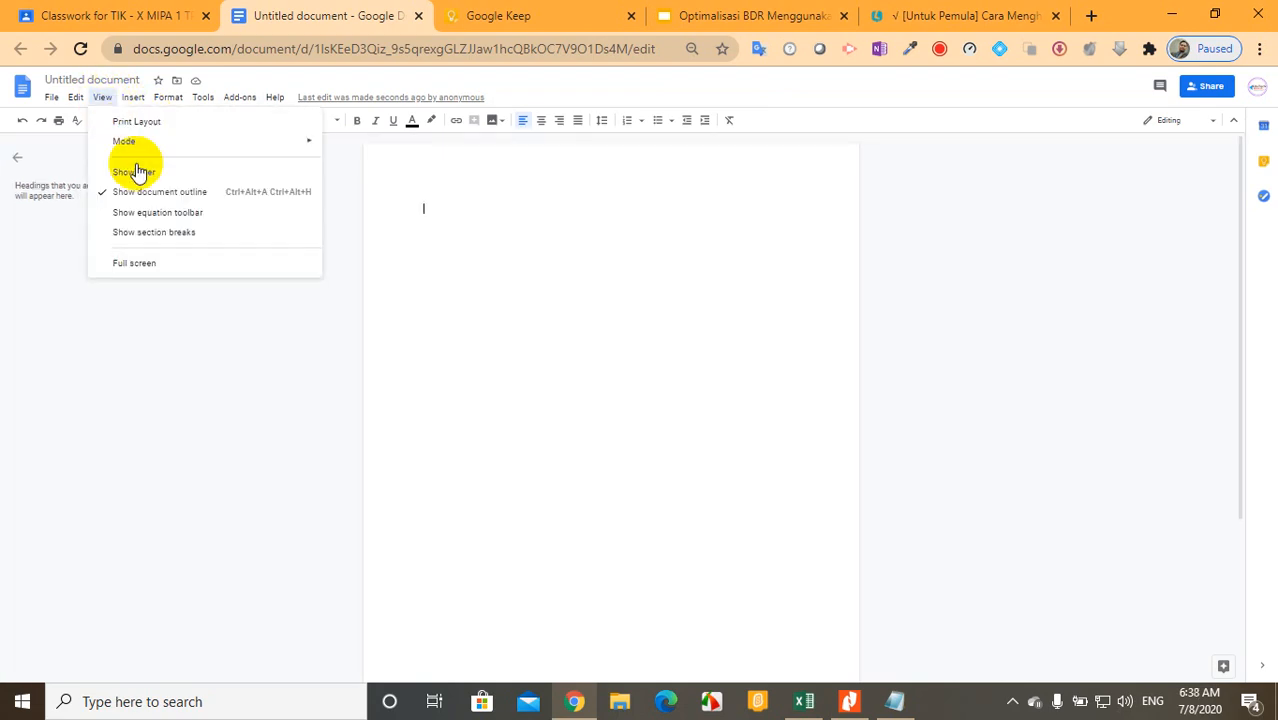
pyautogui.click(163, 195)
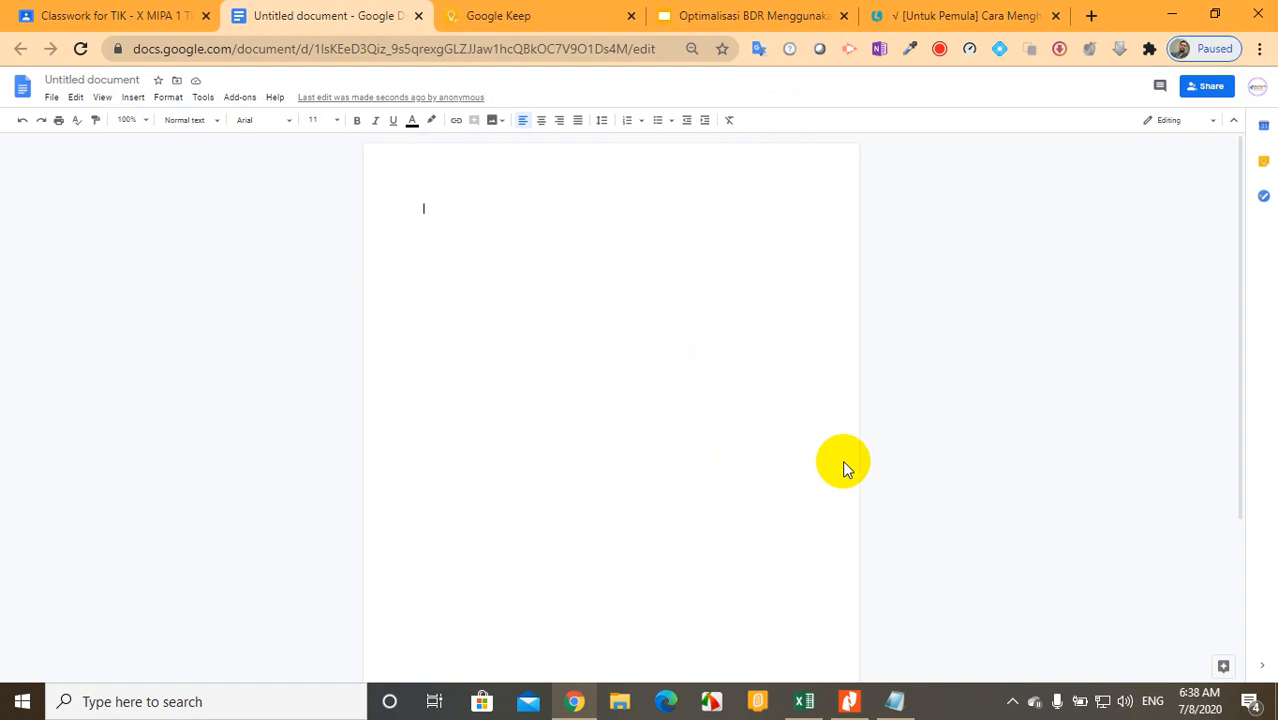
# Rename the untitled document as "Prosedur Mematikan dan Menghidupkan Komputer"
pyautogui.hotkey('ctrl', '+')
pyautogui.hotkey('ctrl', '+')
pyautogui.hotkey('ctrl', '+')
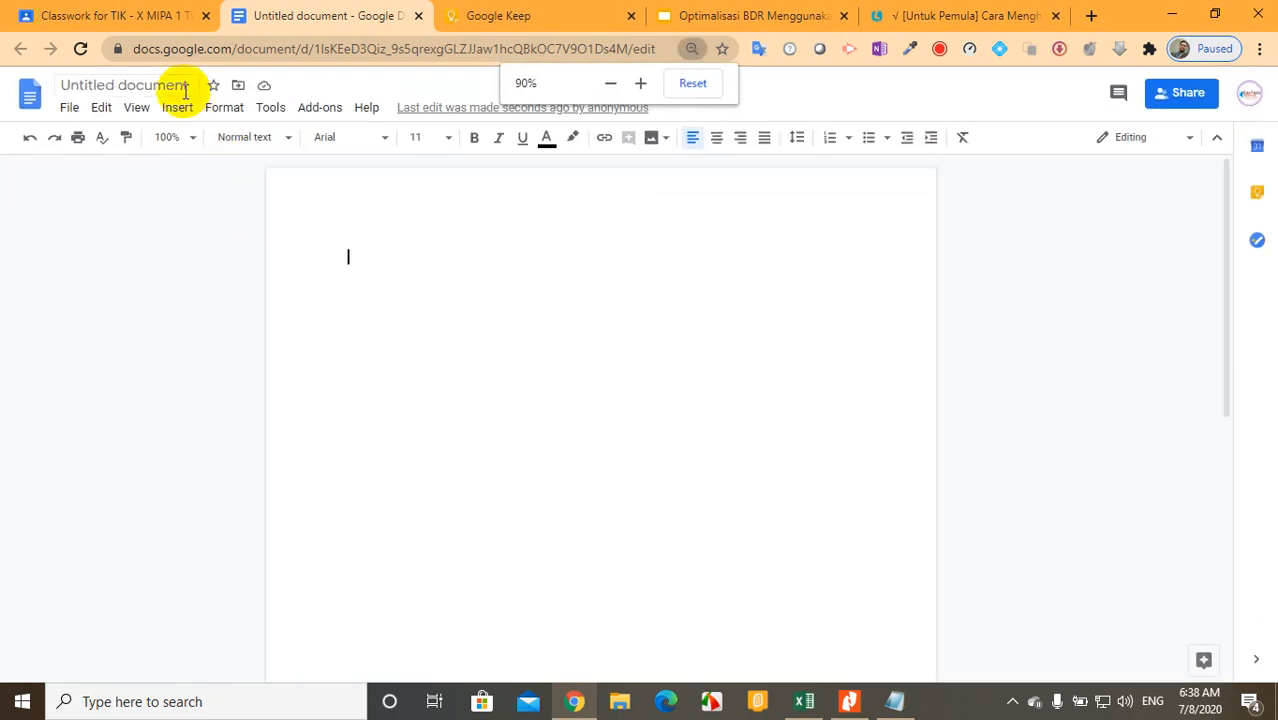
pyautogui.click(185, 90)
pyautogui.write('Pros')
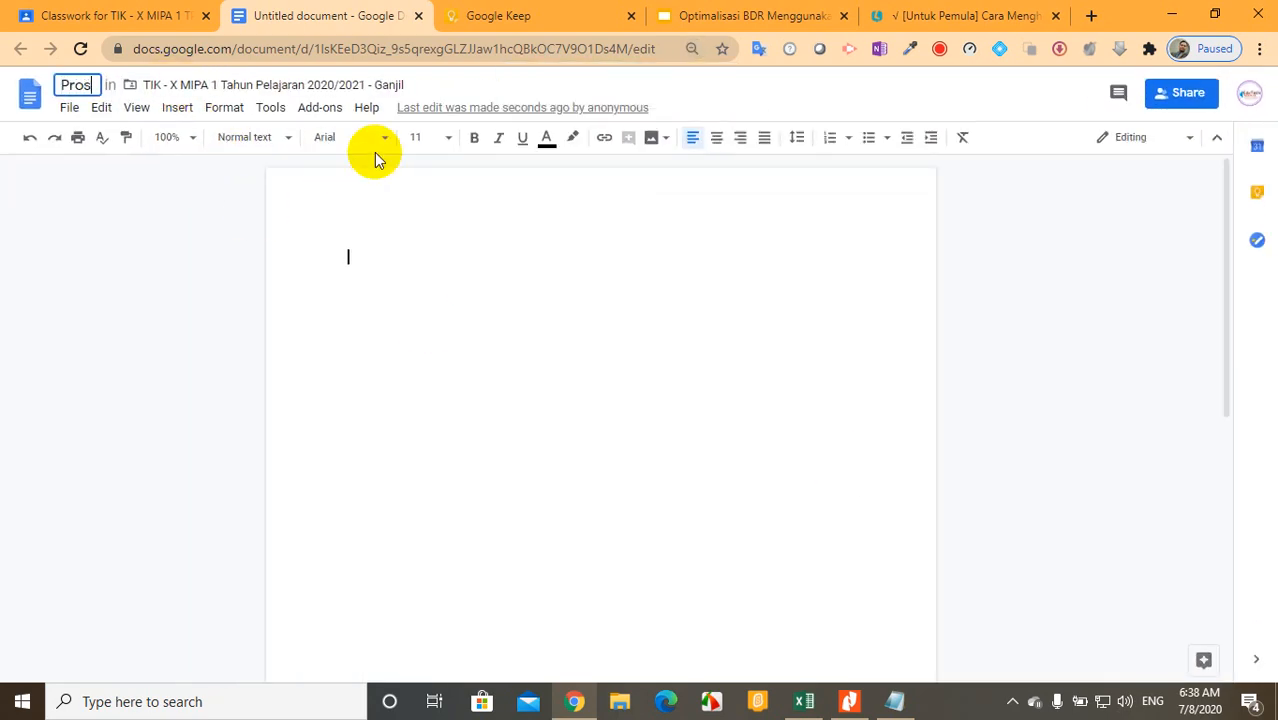
pyautogui.write('edur M')
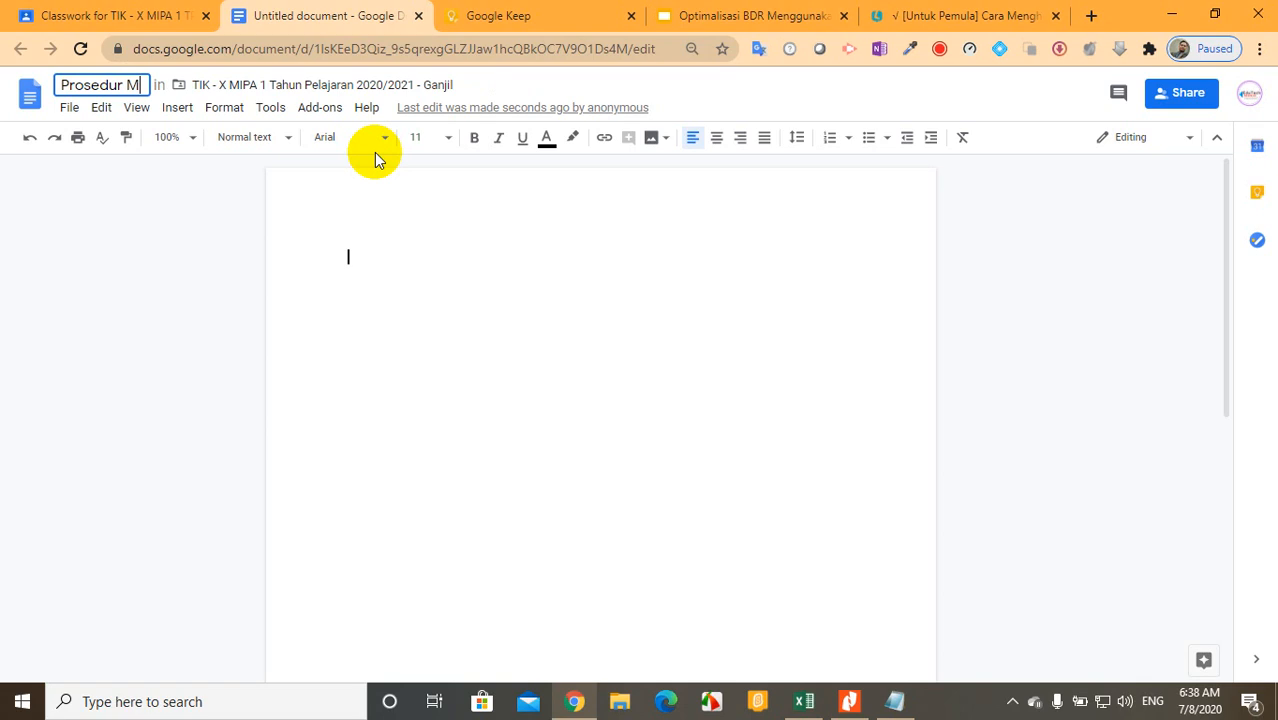
pyautogui.write('ematikan dan ')
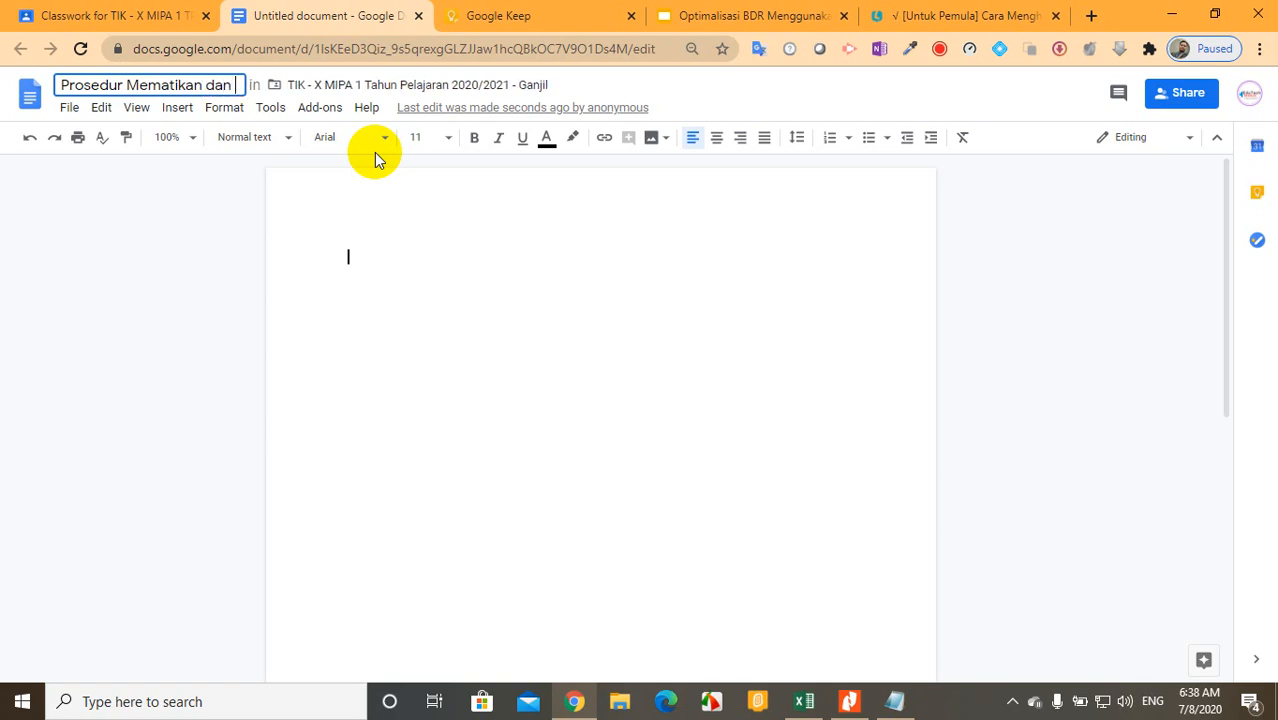
pyautogui.write('Menghid')
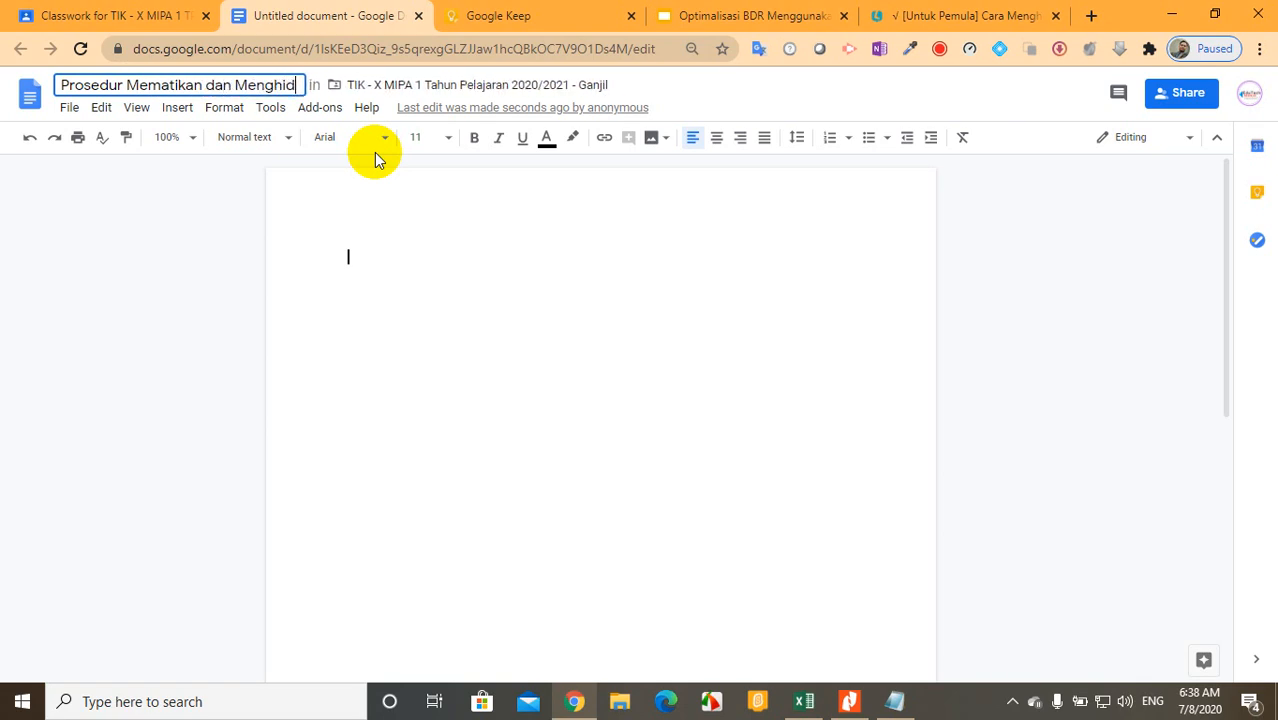
pyautogui.write('upkan Ko')
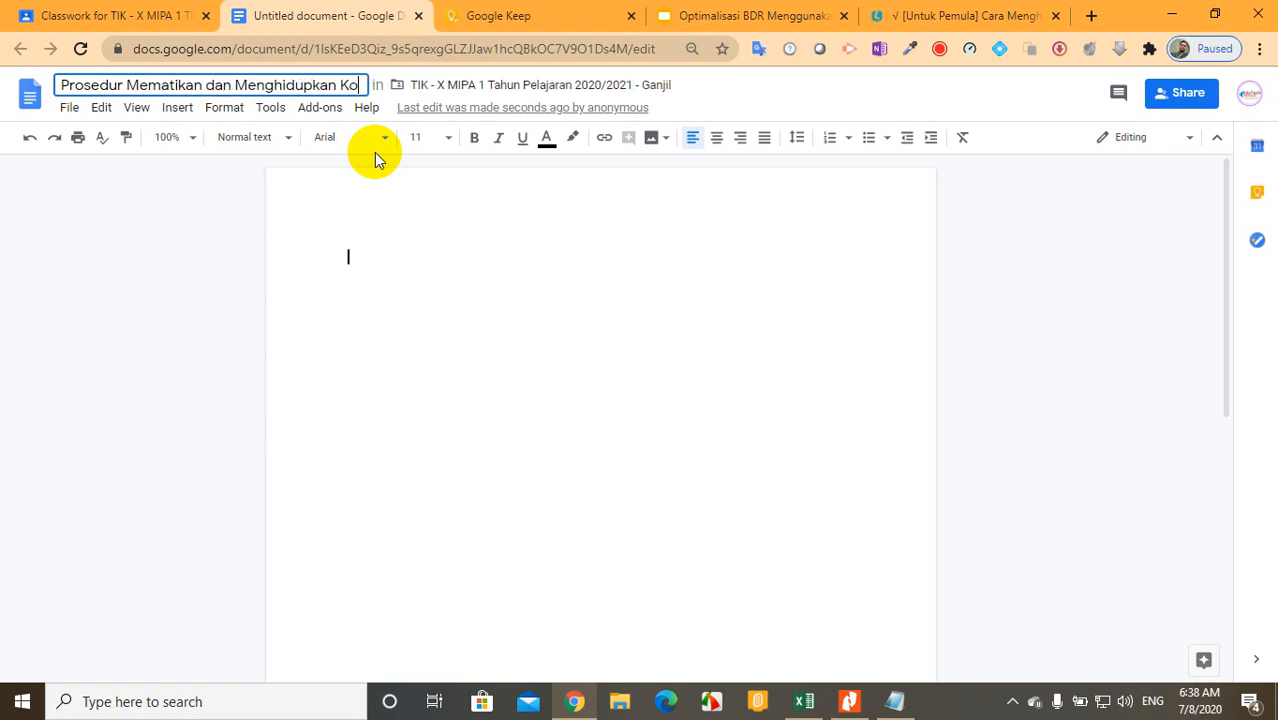
pyautogui.write('mputer')
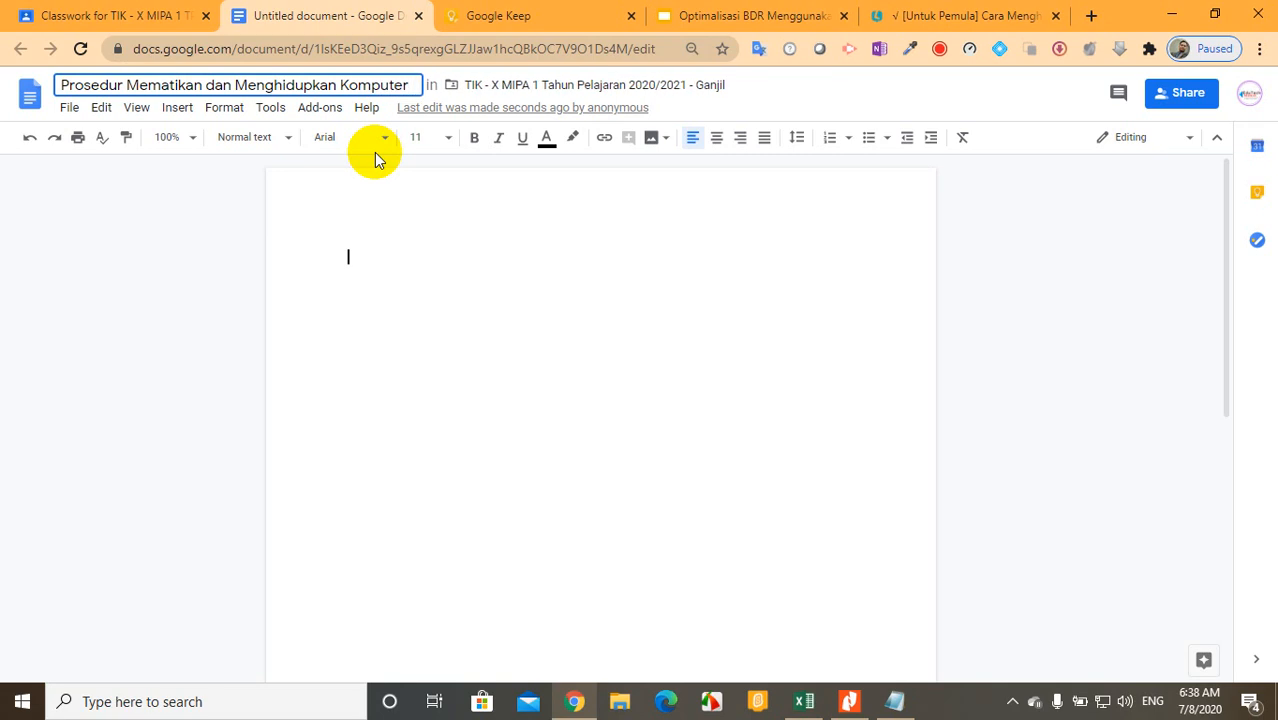
pyautogui.click(475, 271)
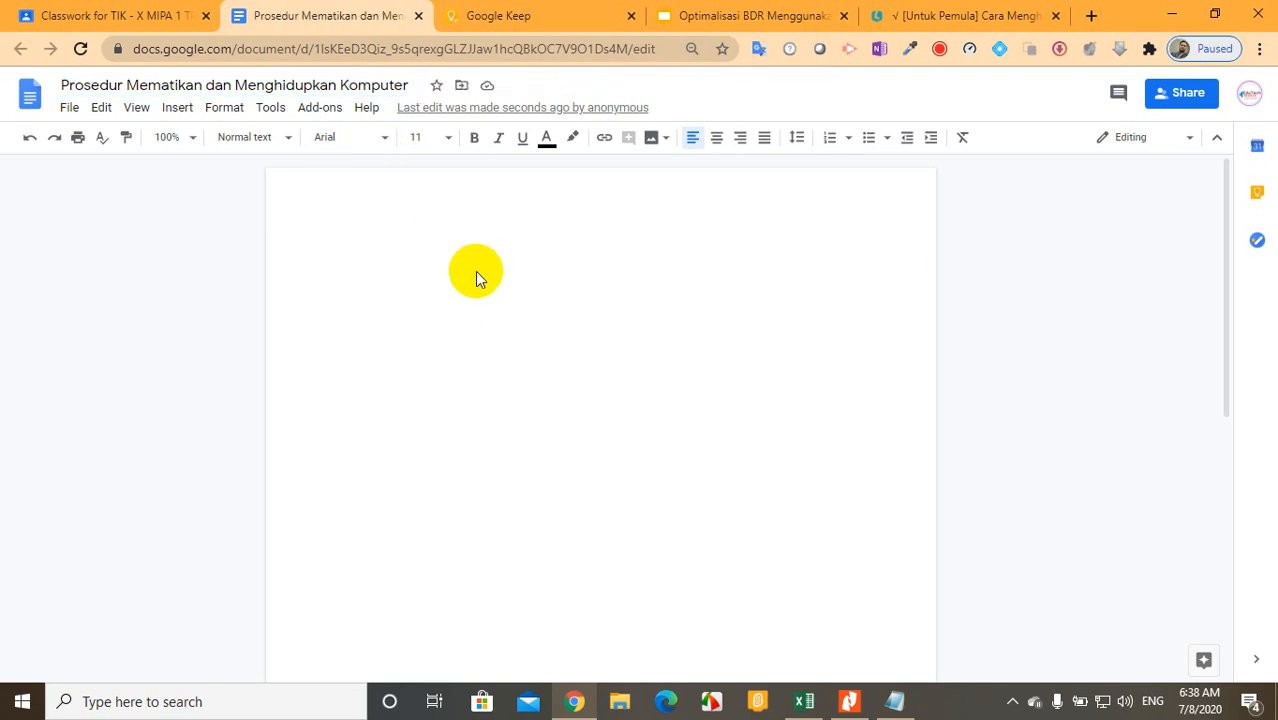
# Write a lettered list with "Prosedur Mematikan Komputer" as A and "Prosedur Menghidupkan Komputer" as B, separated by a blank line
pyautogui.write('A. ')
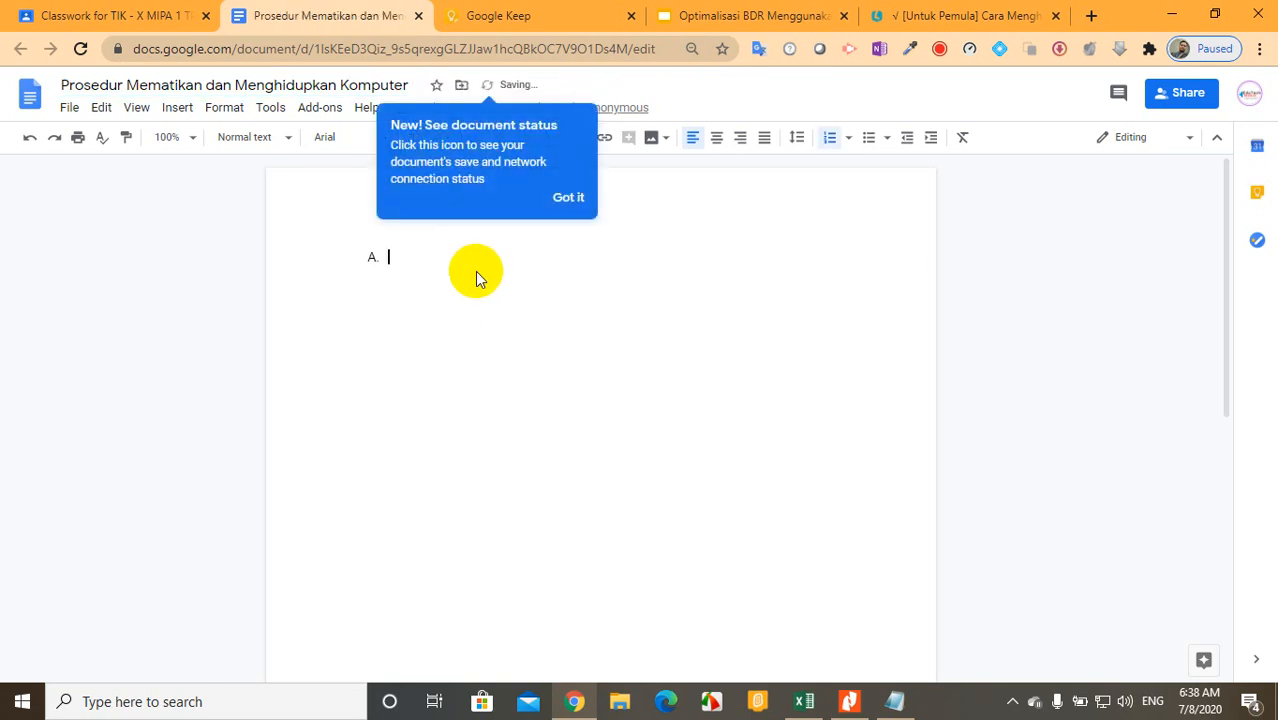
pyautogui.write('Pros')
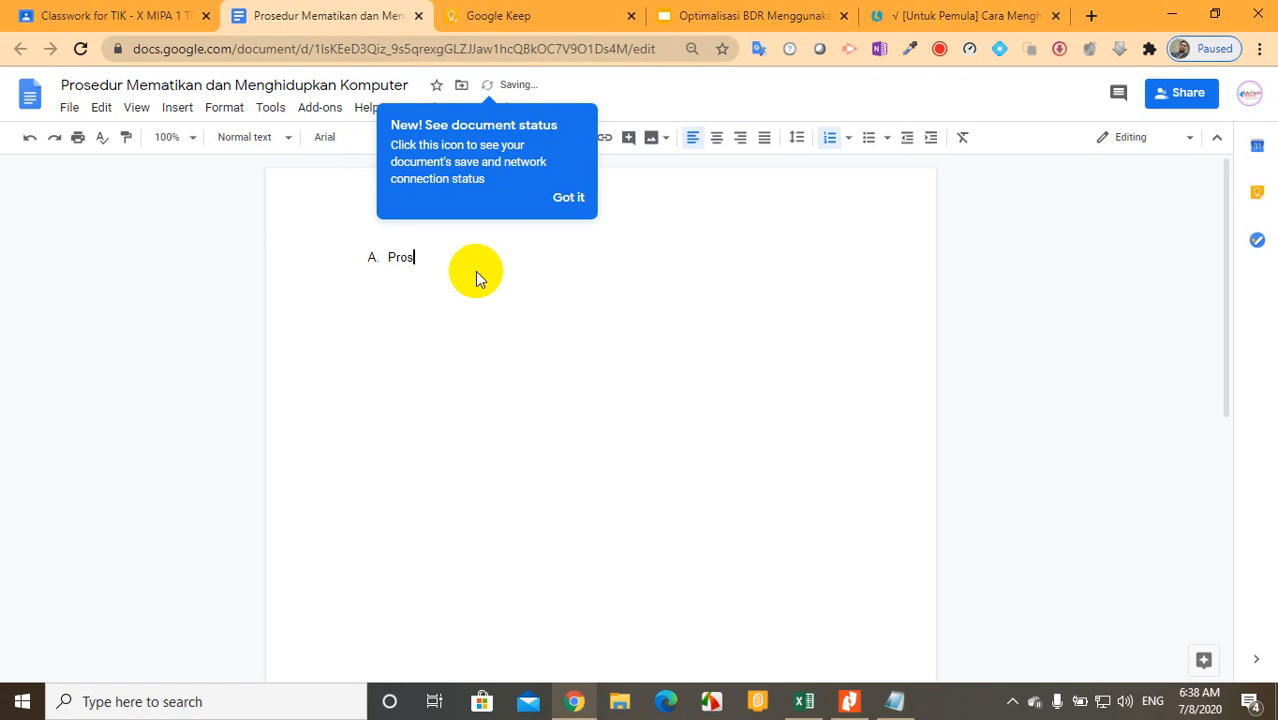
pyautogui.write('edur Mematikan Komputer')
pyautogui.press('Return')
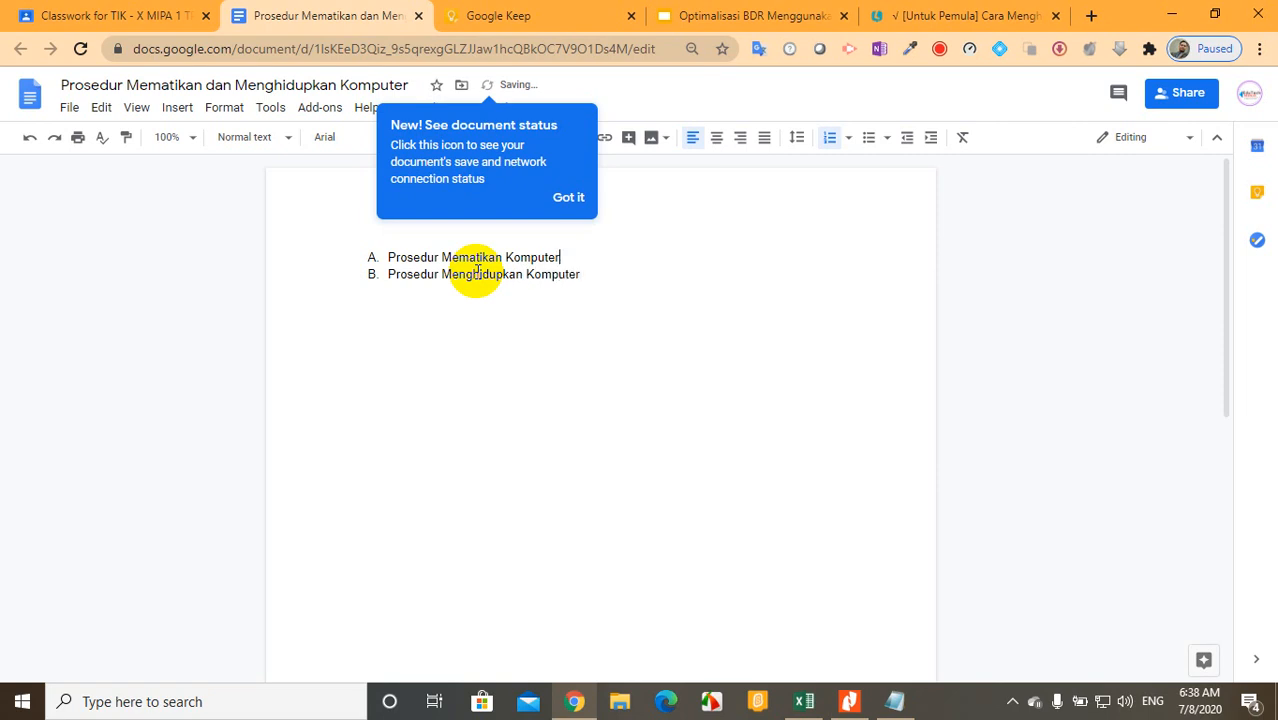
pyautogui.press('Return')
pyautogui.press('BackSpace')
pyautogui.press('Delete')
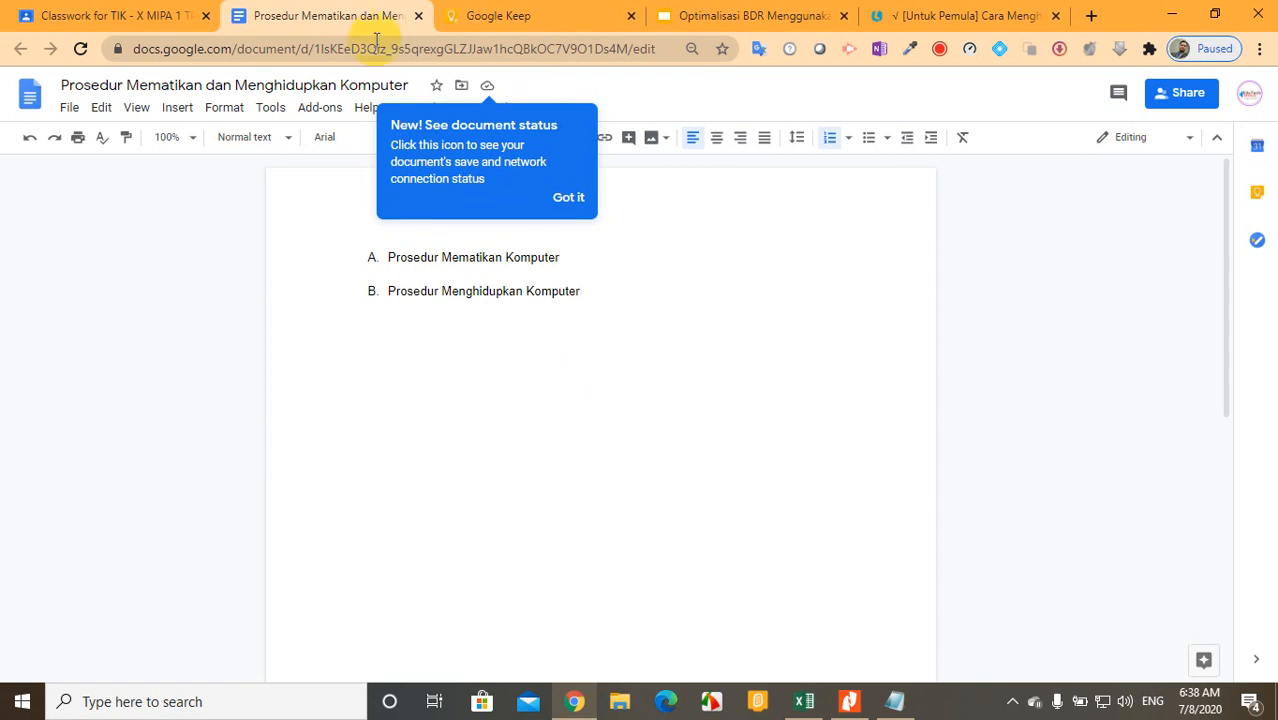
# Close the document and create a new Google Slides presentation from within the material
pyautogui.click(420, 17)
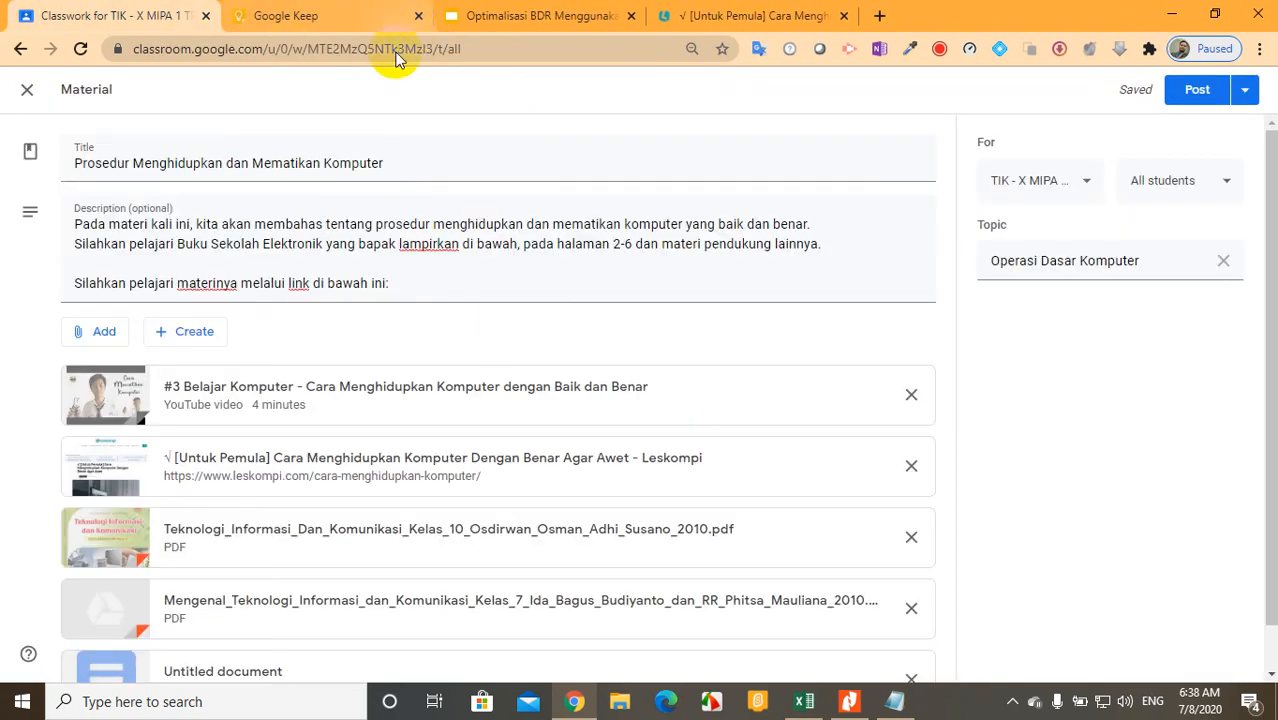
pyautogui.scroll(-1, 330, 420)
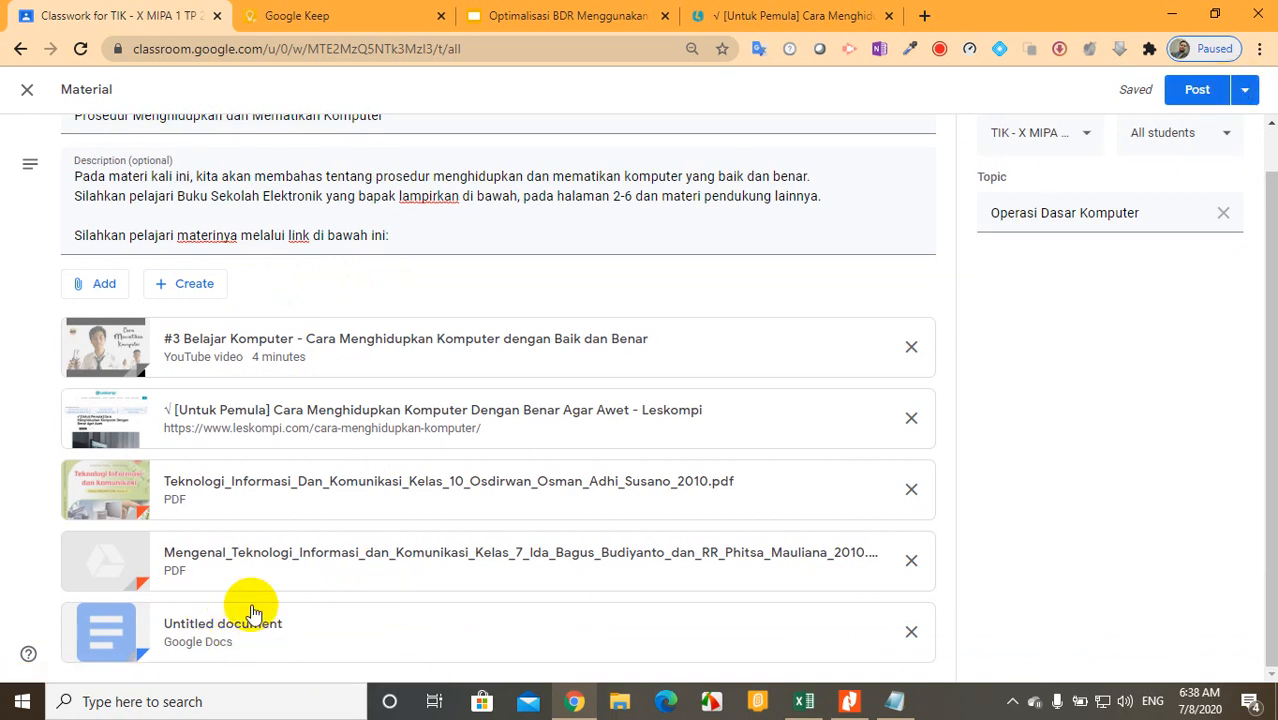
pyautogui.click(205, 285)
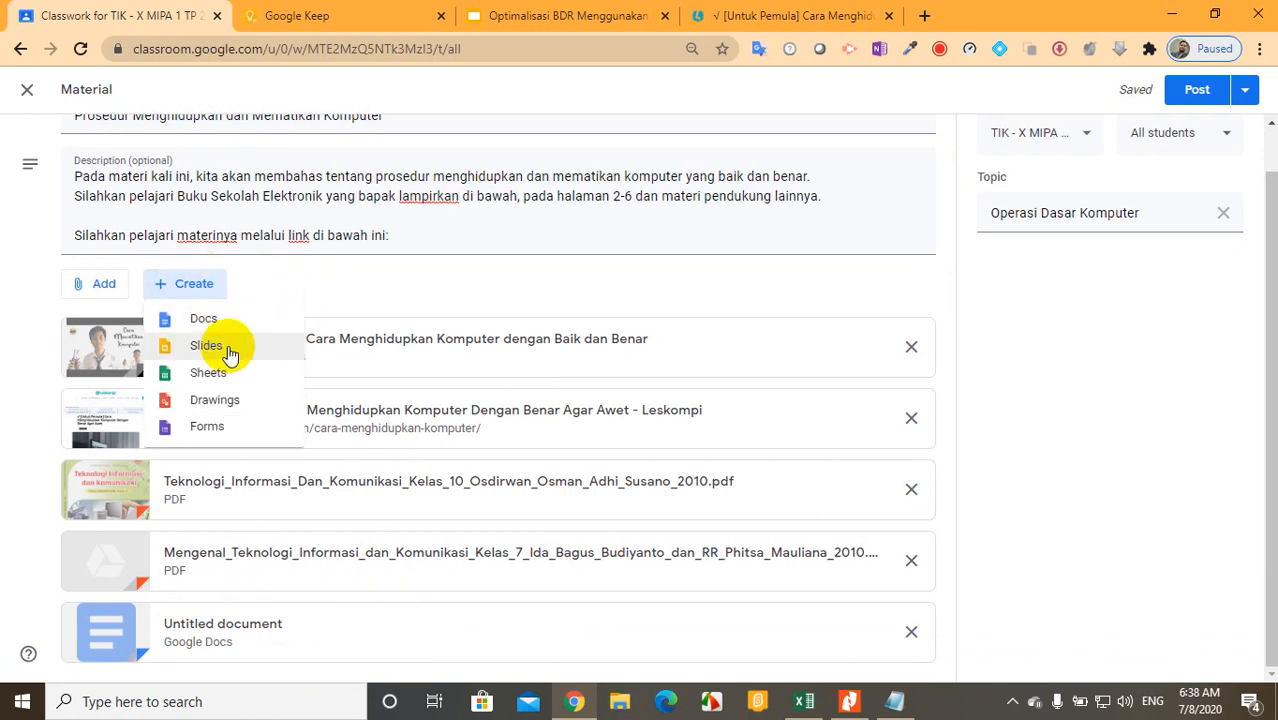
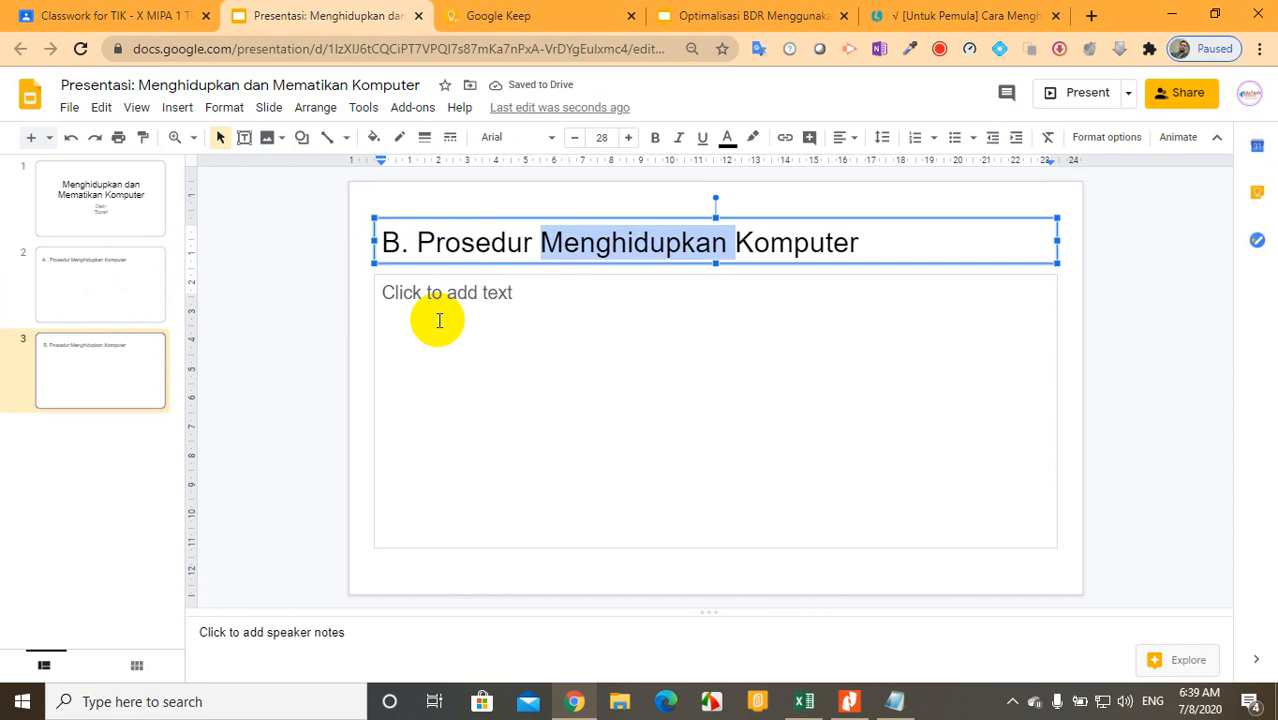
# Change the third slide's title to "B. Prosedur Mematikan Komputer" and look through the presentation's slides
pyautogui.write('Mematikan')
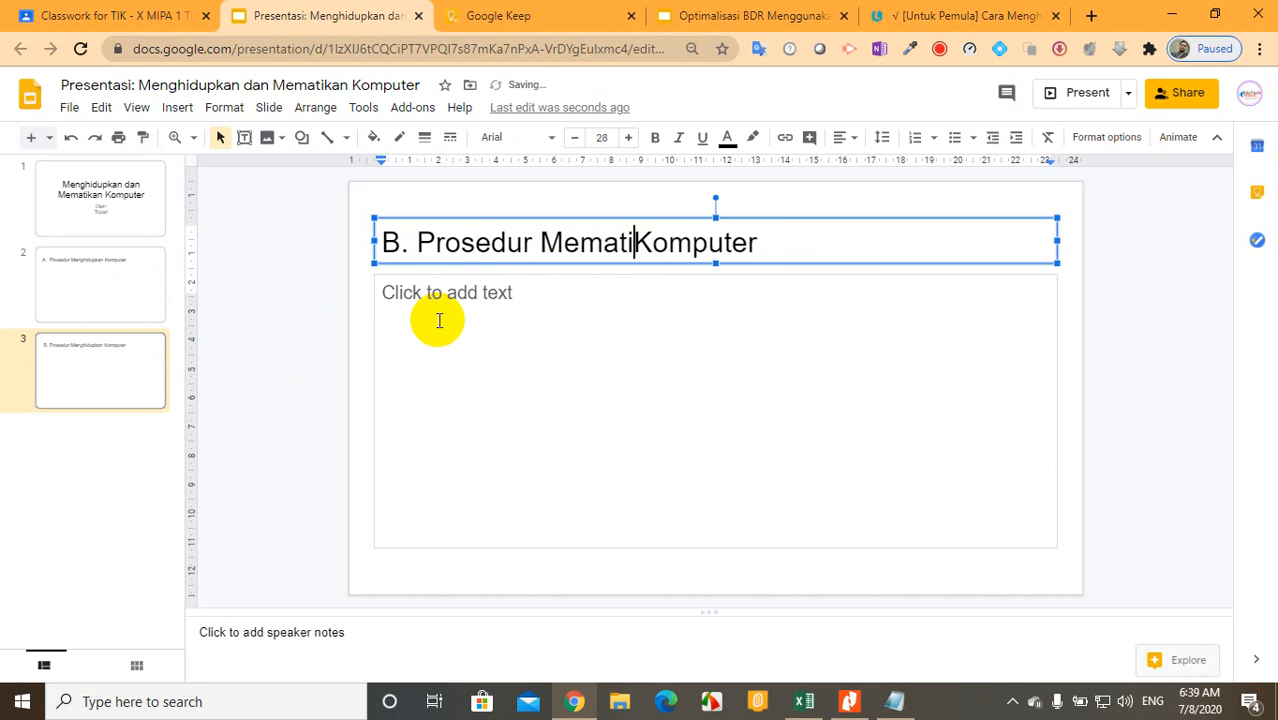
pyautogui.click(100, 215)
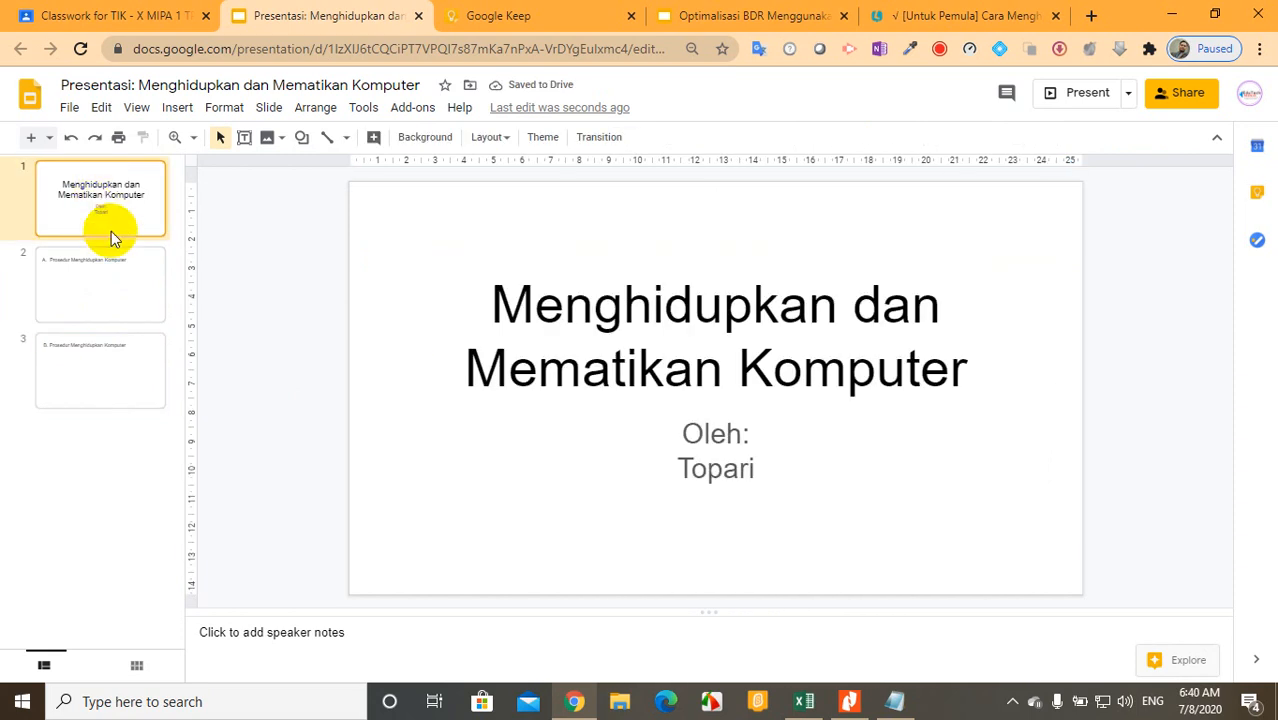
pyautogui.click(104, 300)
pyautogui.click(115, 343)
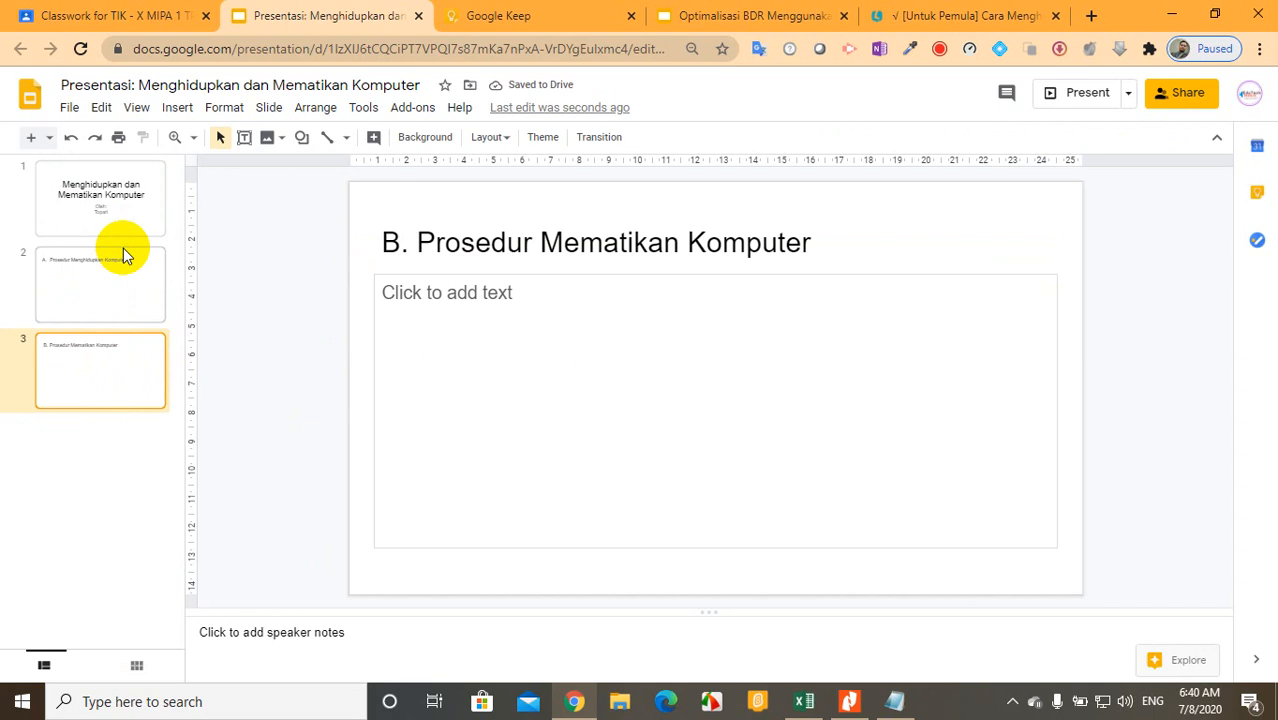
pyautogui.click(150, 195)
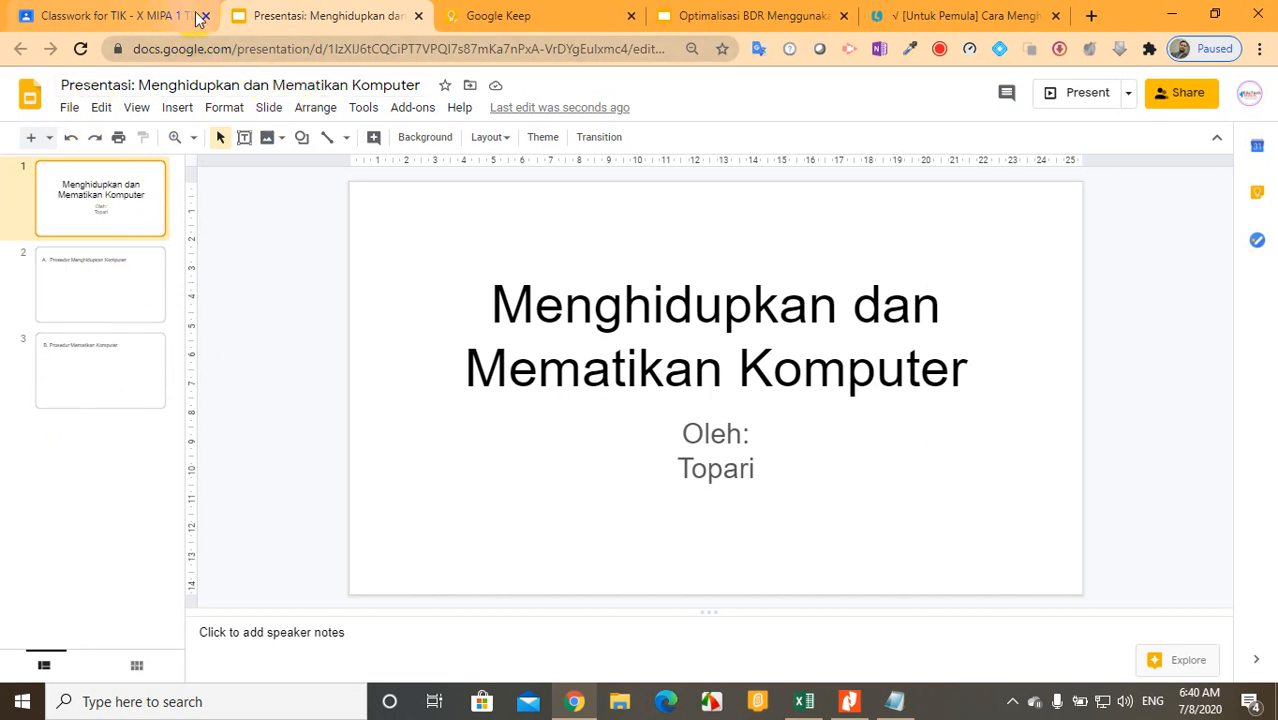
# Close the presentation and post the material "Prosedur Menghidupkan dan Mematikan Komputer" to the class
pyautogui.click(419, 17)
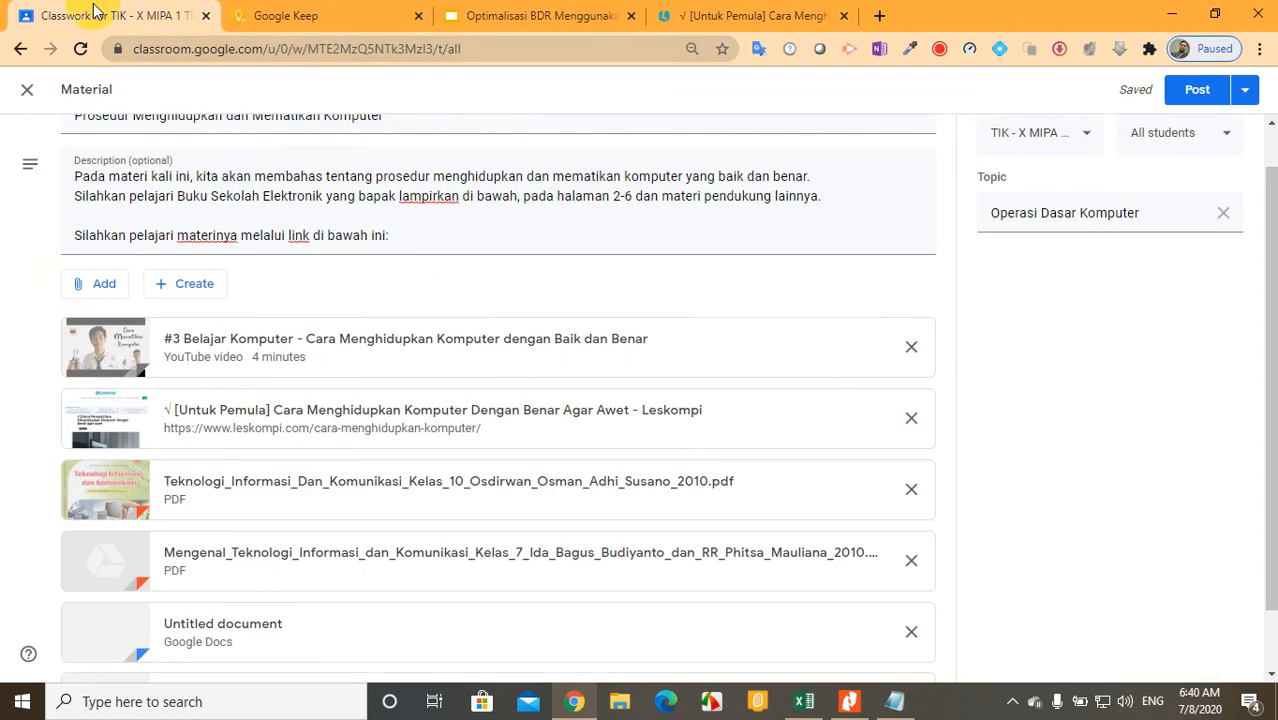
pyautogui.scroll(-2, 631, 394)
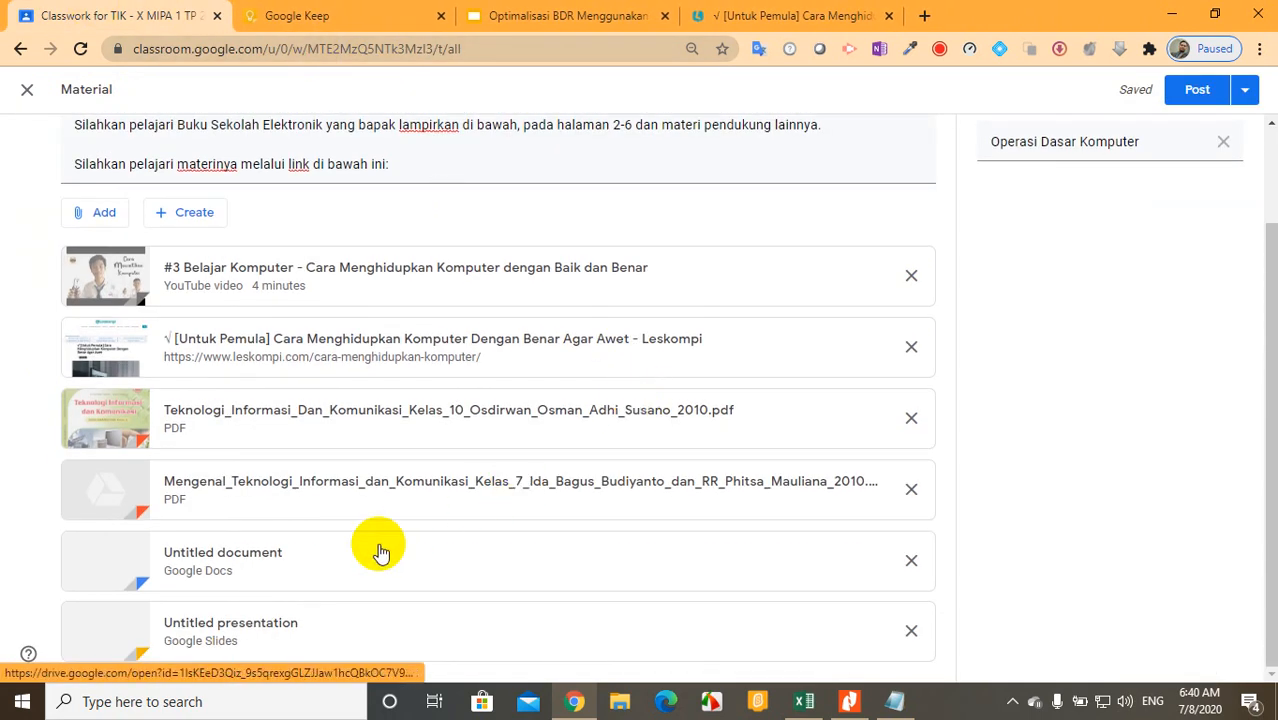
pyautogui.click(1195, 92)
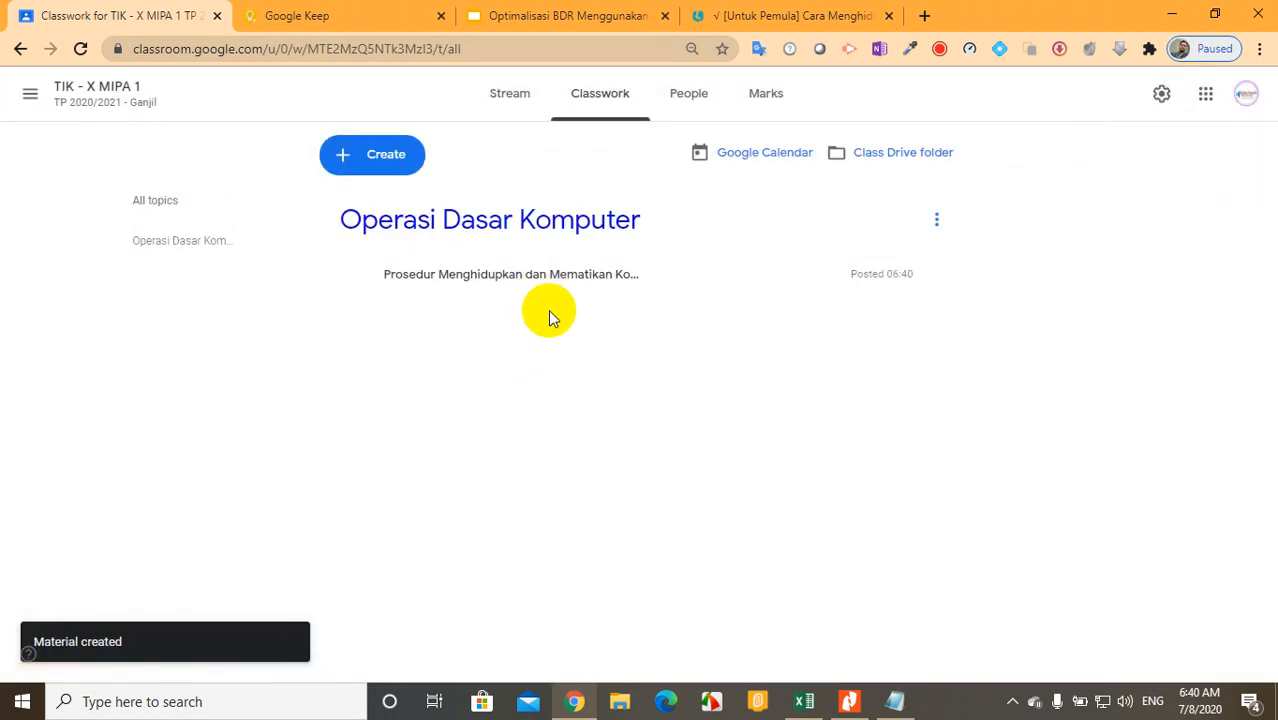
# Expand the posted material under Operasi Dasar Komputer, open its full view and check the description and attachments
pyautogui.click(542, 288)
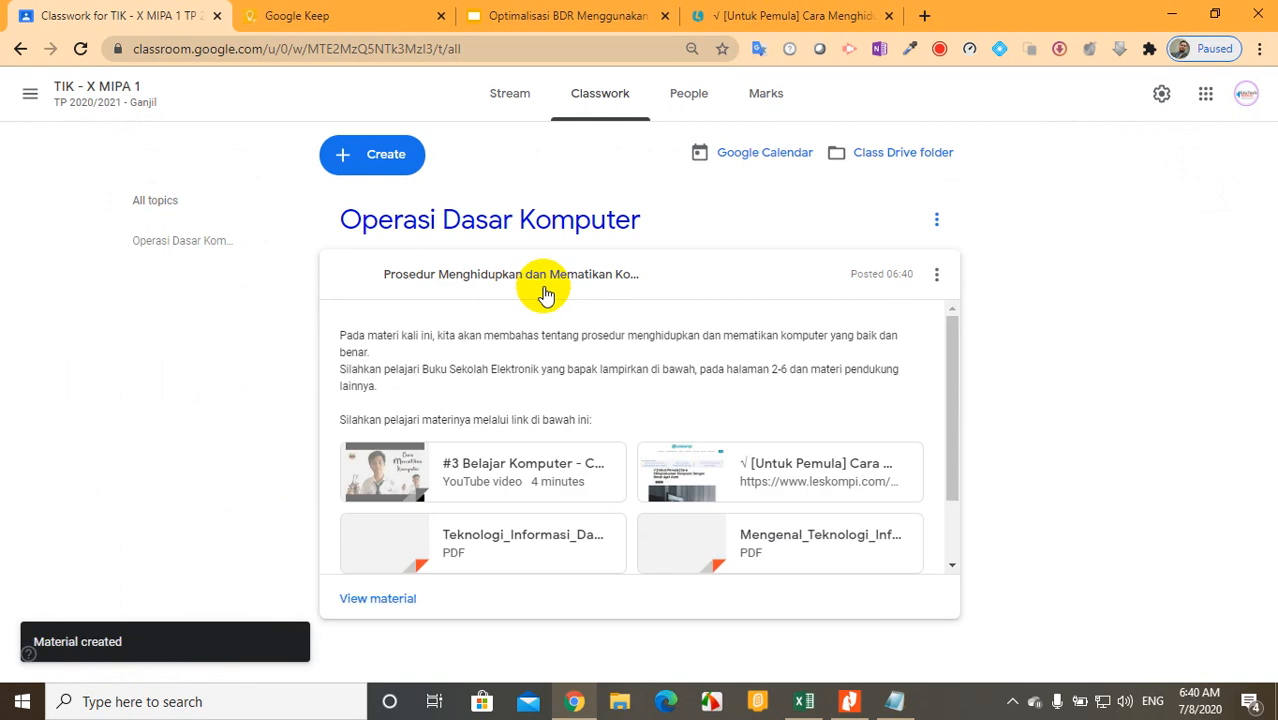
pyautogui.scroll(-2, 910, 338)
pyautogui.scroll(2, 914, 340)
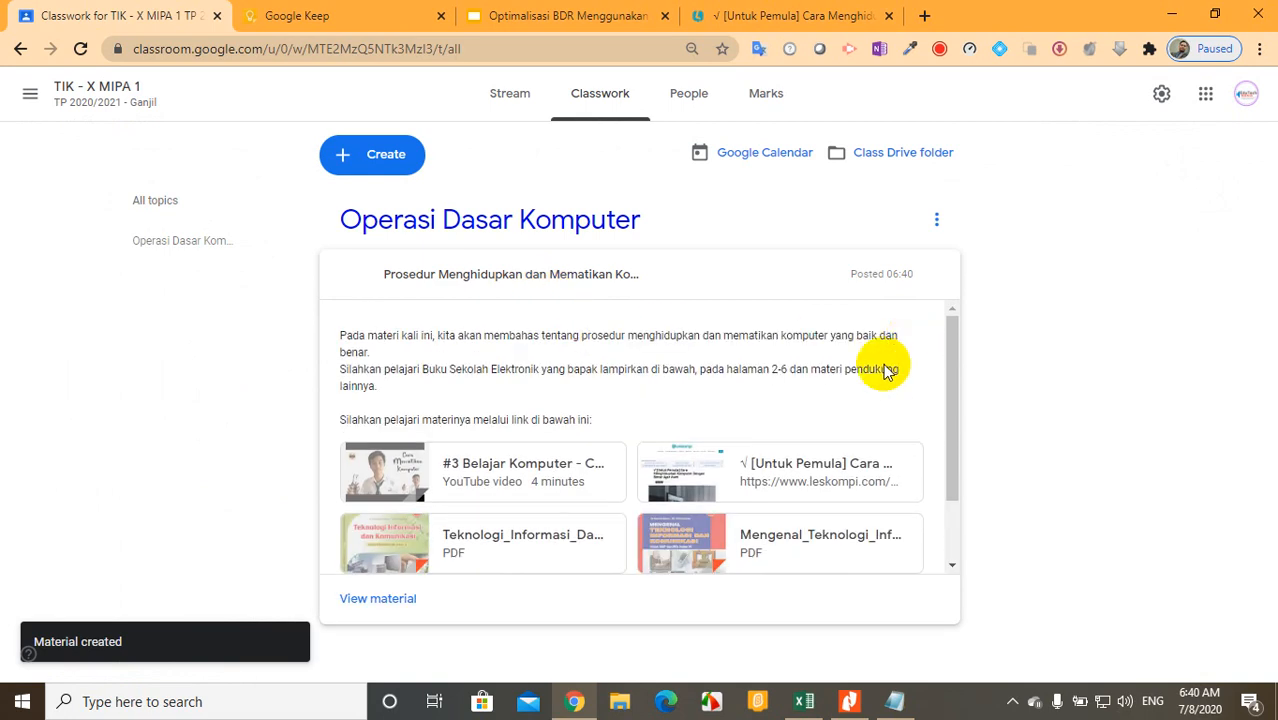
pyautogui.scroll(-2, 886, 365)
pyautogui.click(378, 599)
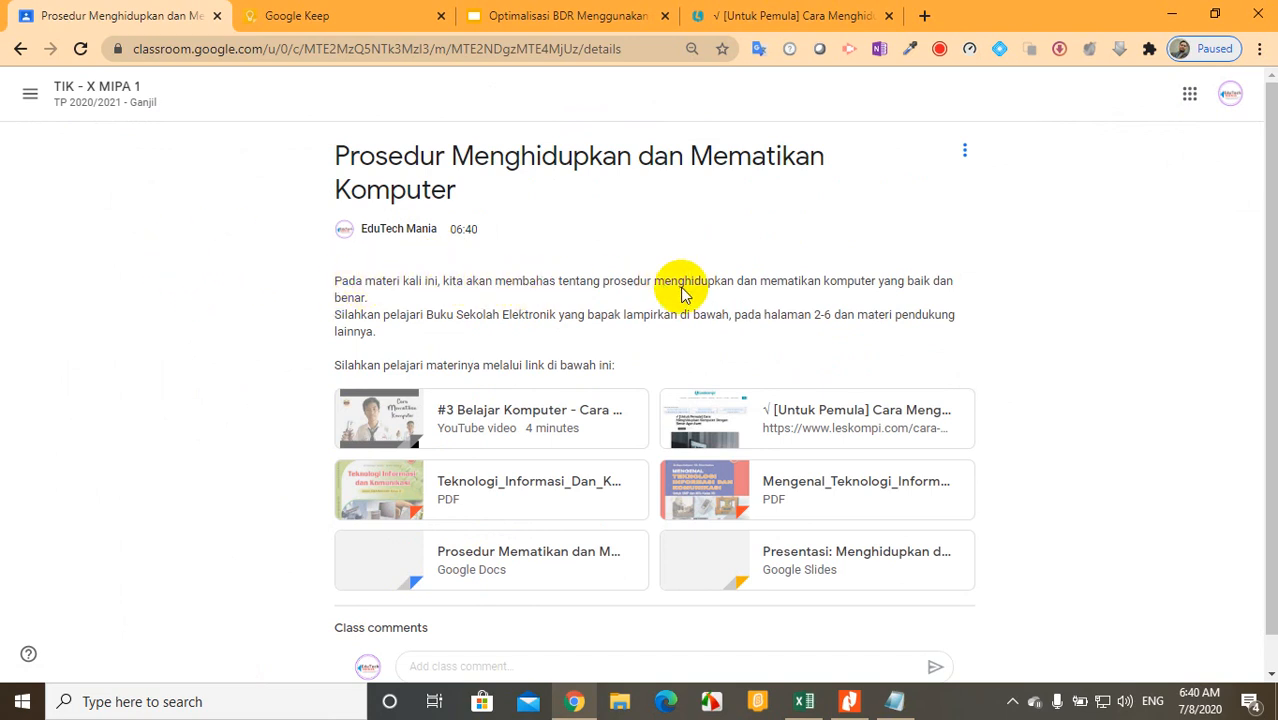
pyautogui.scroll(-1, 604, 450)
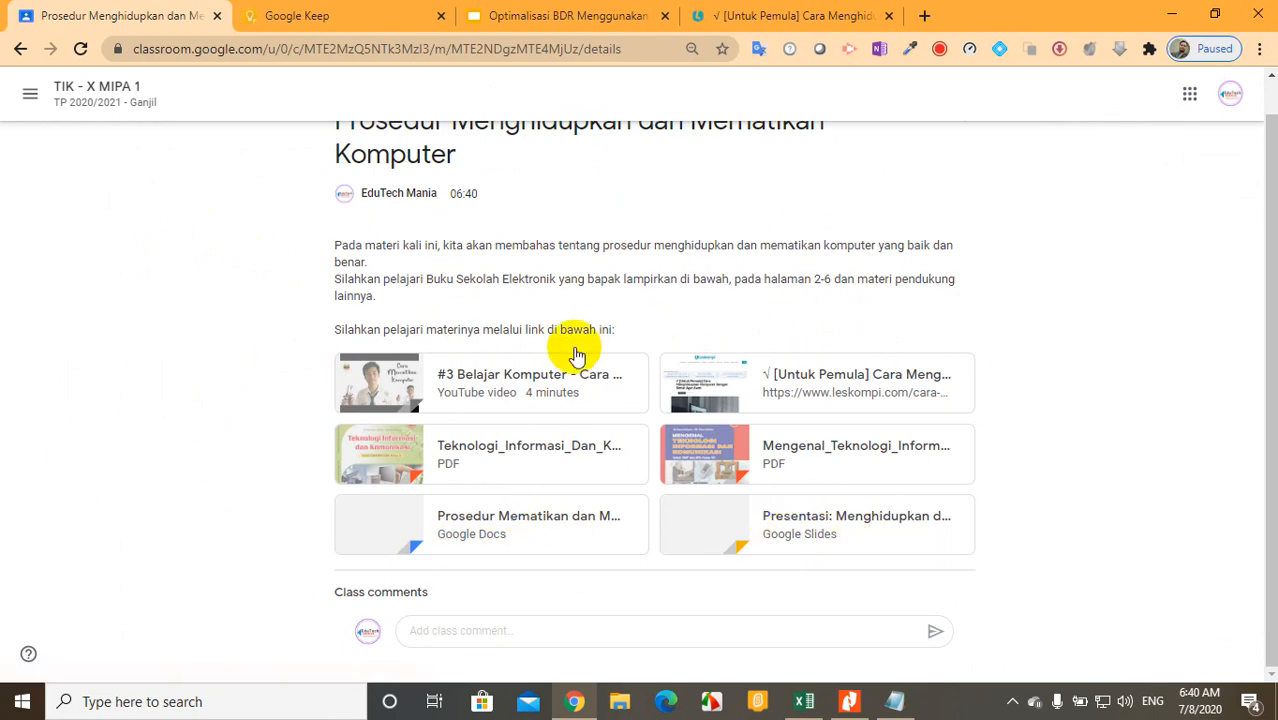
pyautogui.scroll(1, 577, 356)
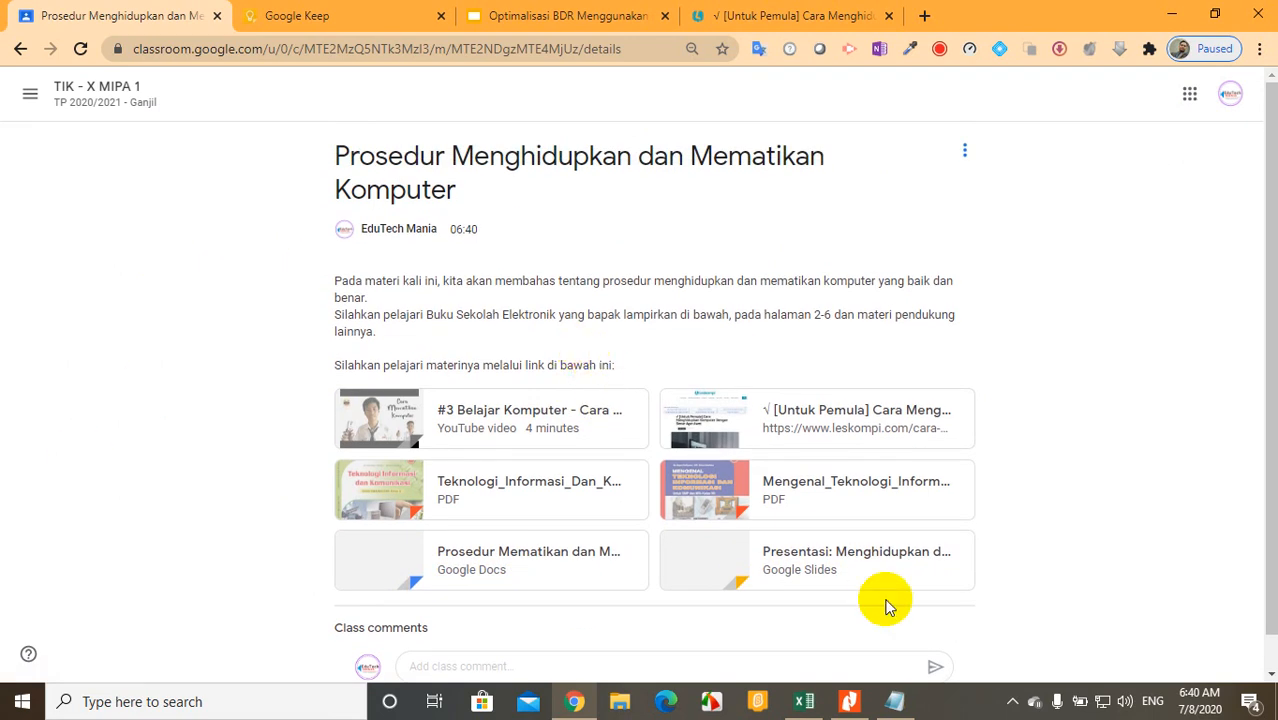
# Switch to Notepad and review the lesson topics in Materi_Rabu_08072020.txt against the posted material
pyautogui.click(894, 701)
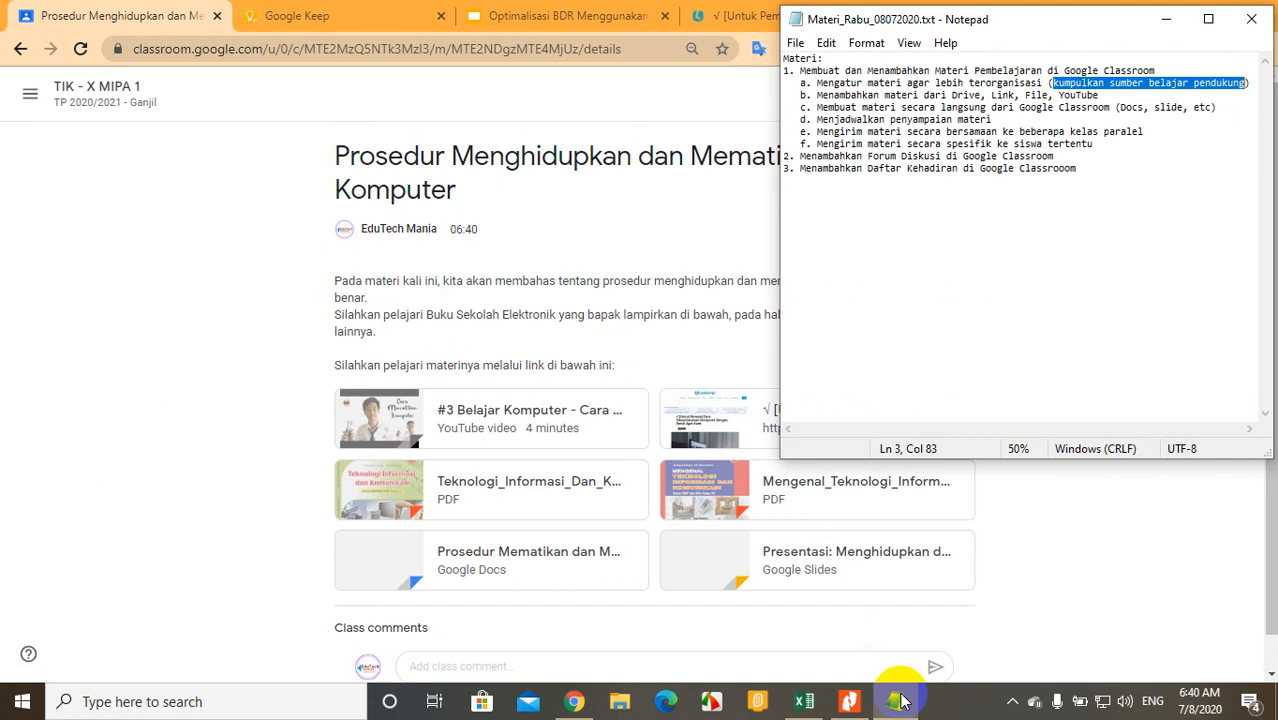
pyautogui.click(847, 84)
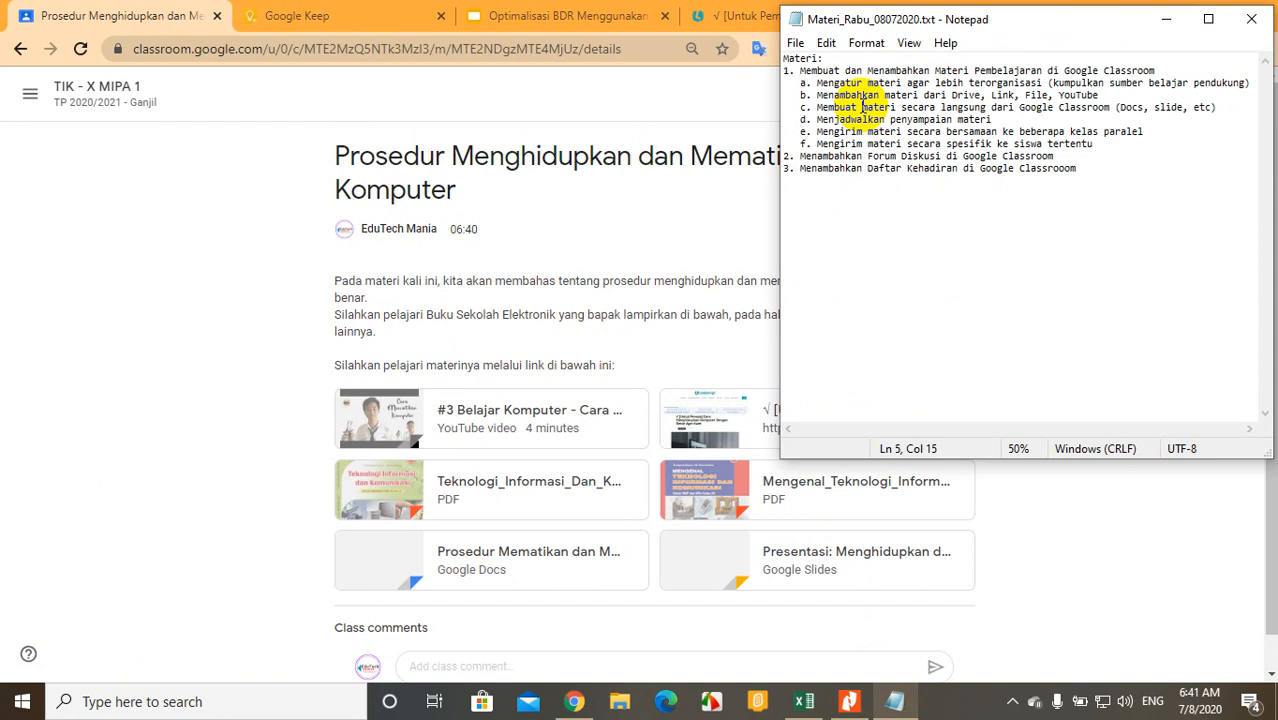
pyautogui.click(541, 223)
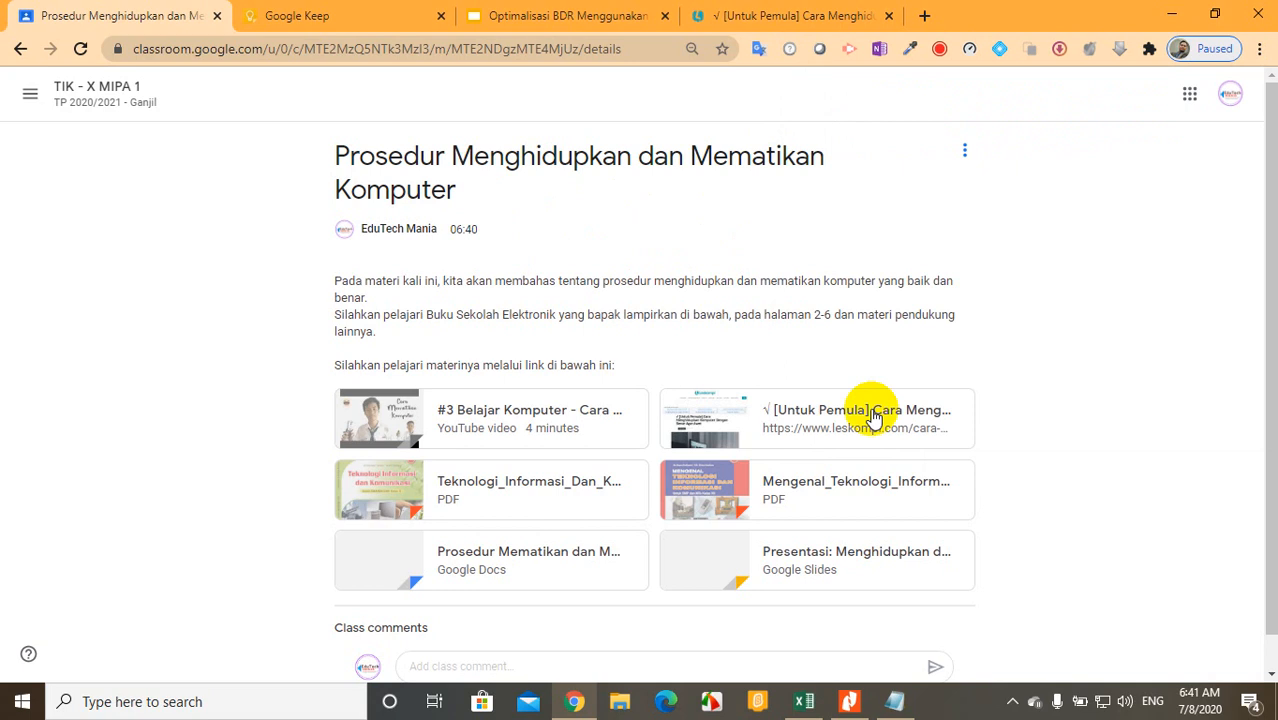
pyautogui.click(905, 700)
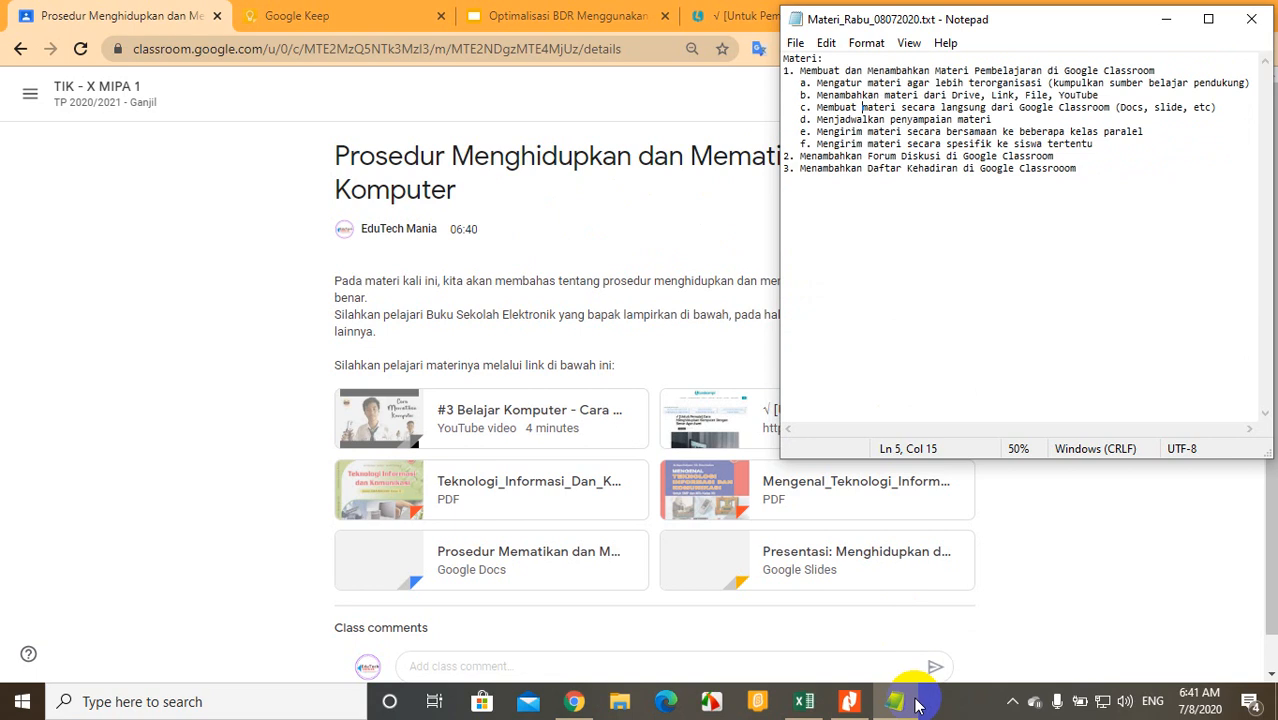
# Return to the Classwork page of TIK - X MIPA 1 and open the system calendar to check the dates
pyautogui.click(105, 100)
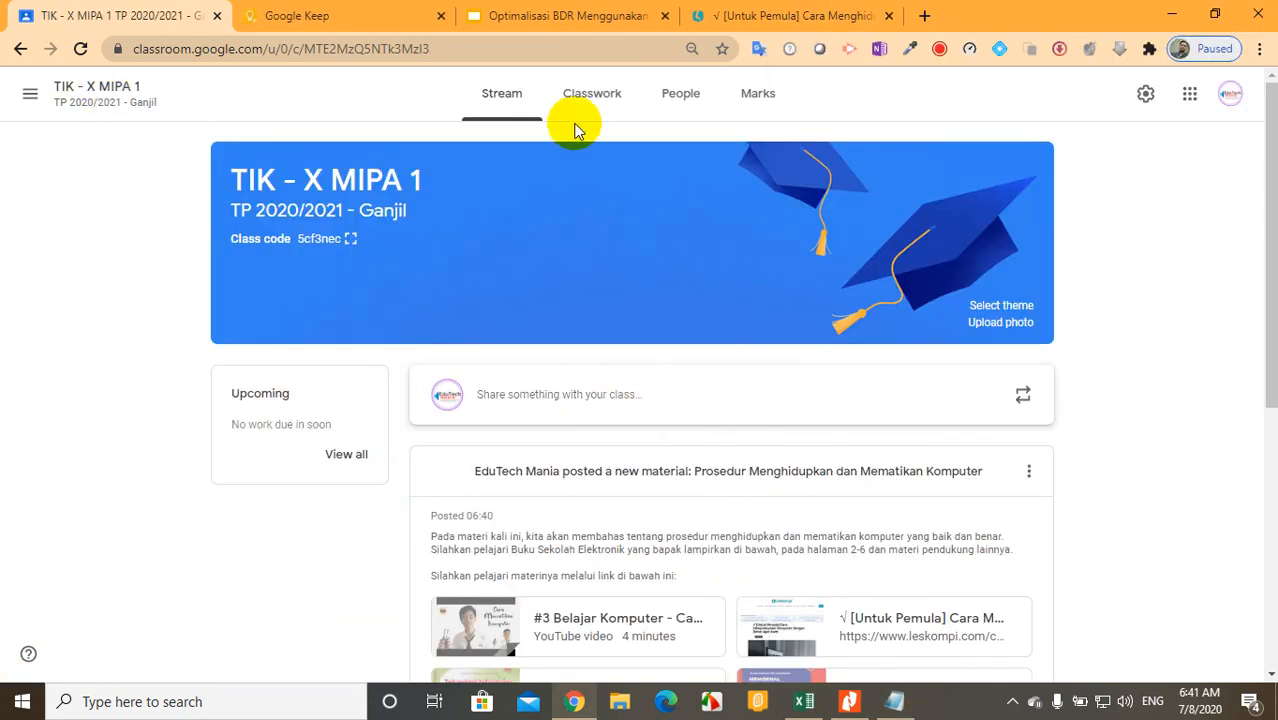
pyautogui.click(585, 112)
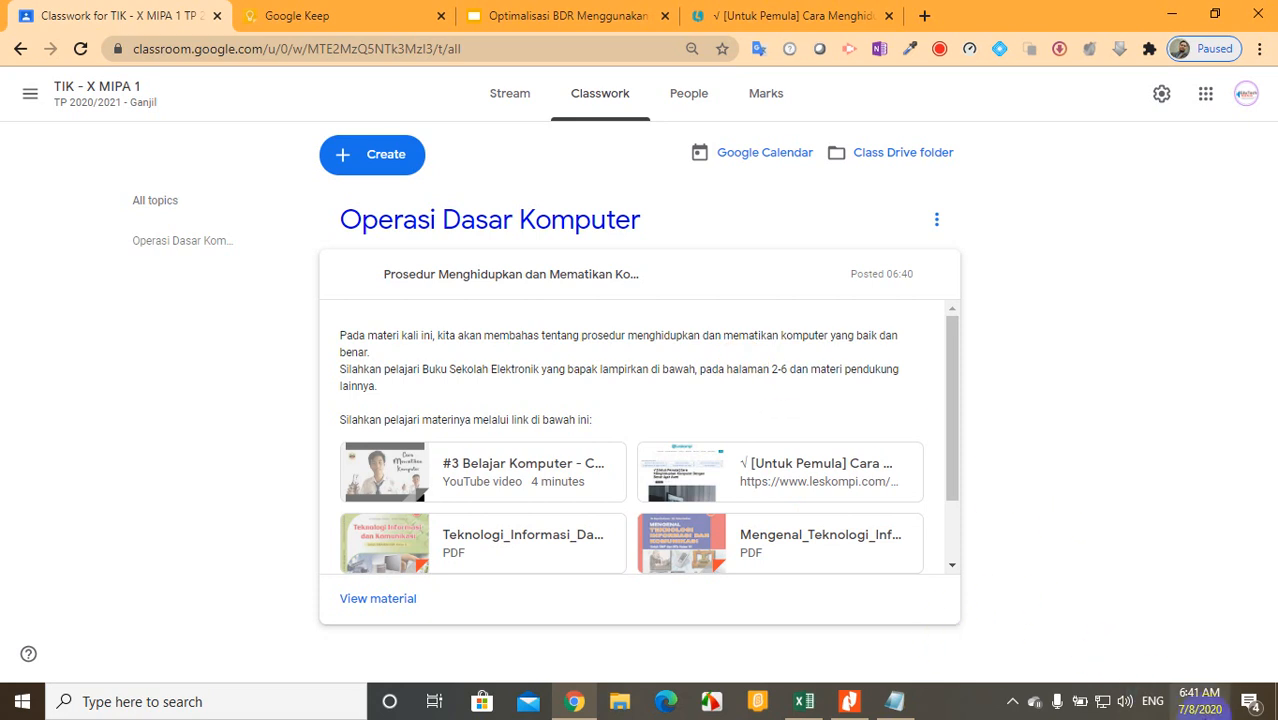
pyautogui.click(1199, 701)
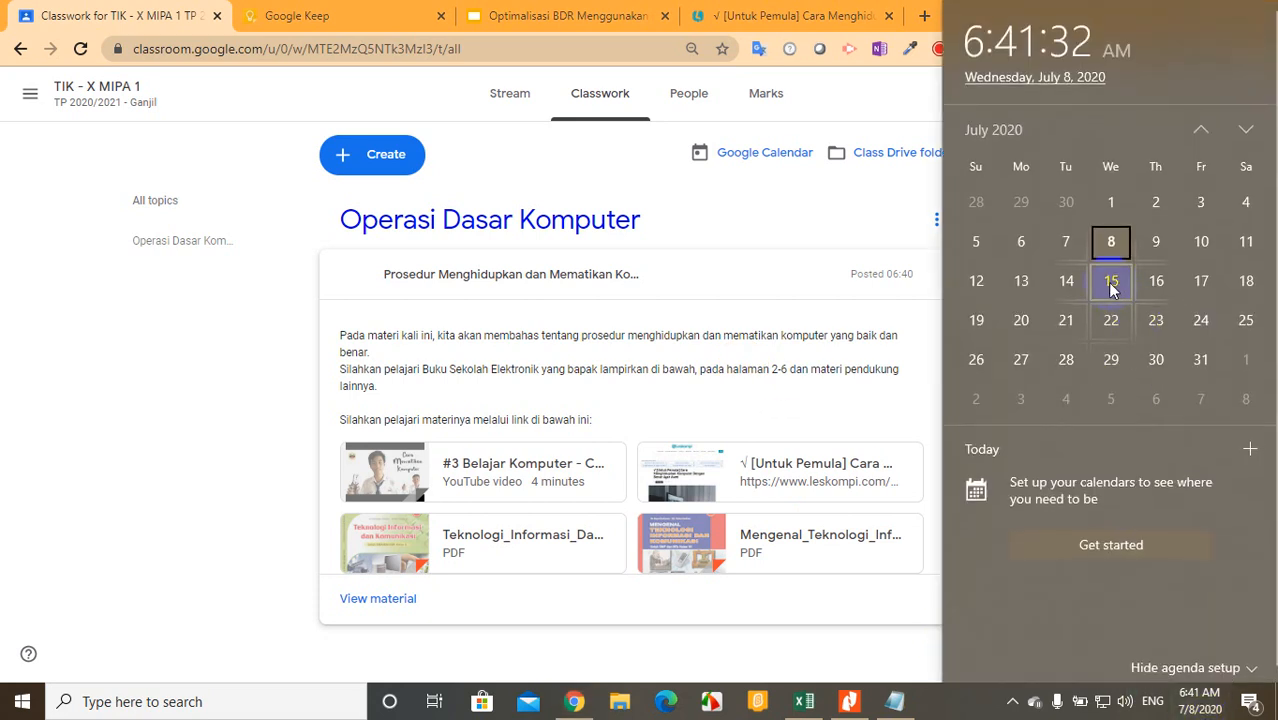
# Check the table of contents in the textbook PDF, return to the Classwork page and start a new material
pyautogui.click(850, 701)
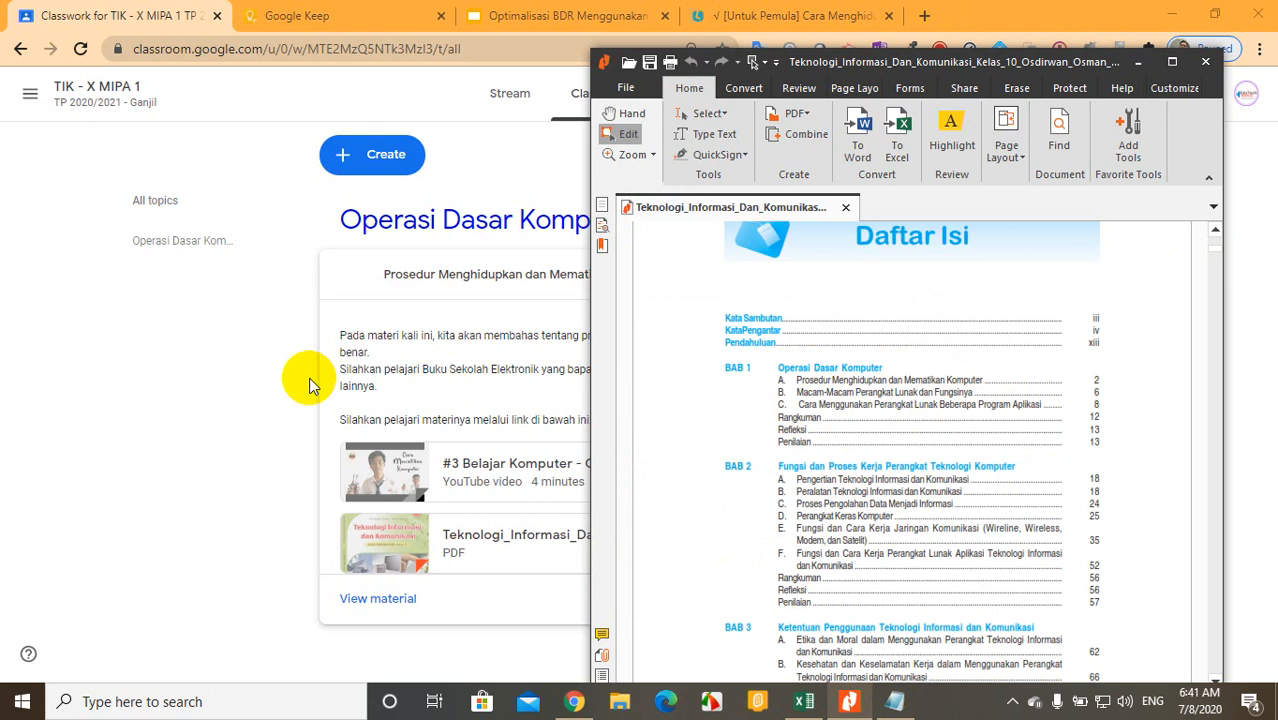
pyautogui.click(193, 347)
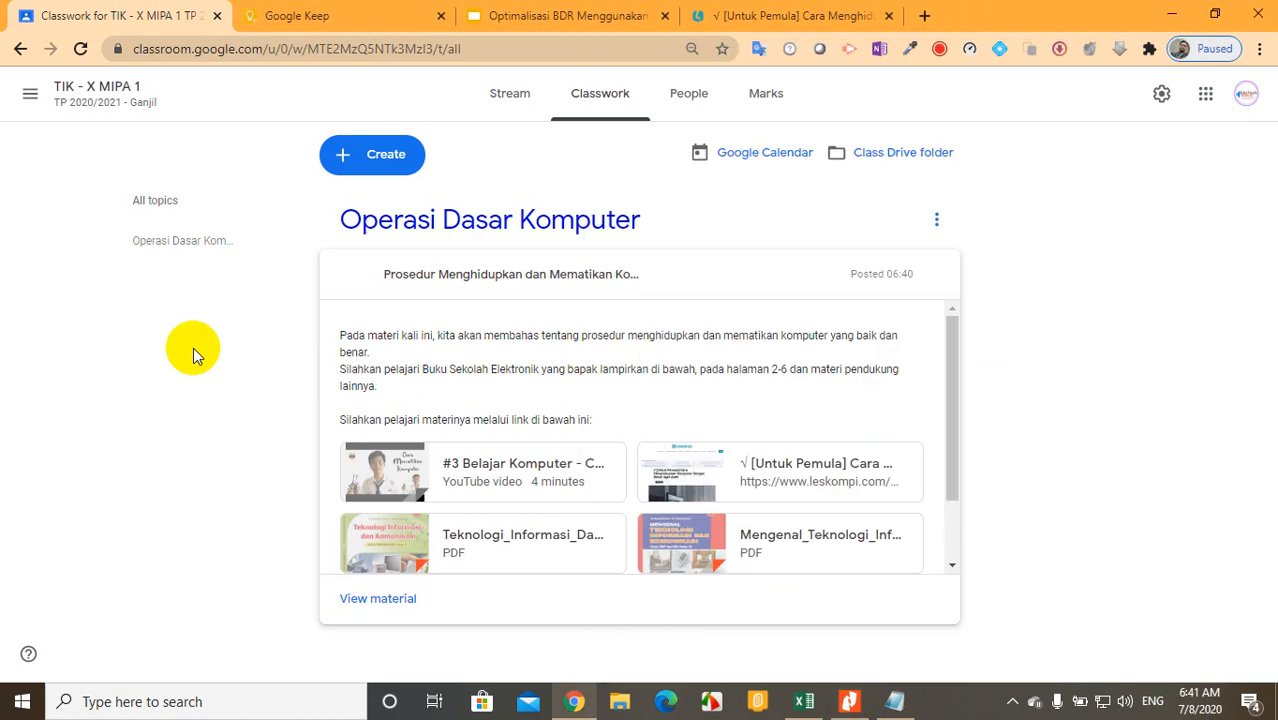
pyautogui.click(394, 163)
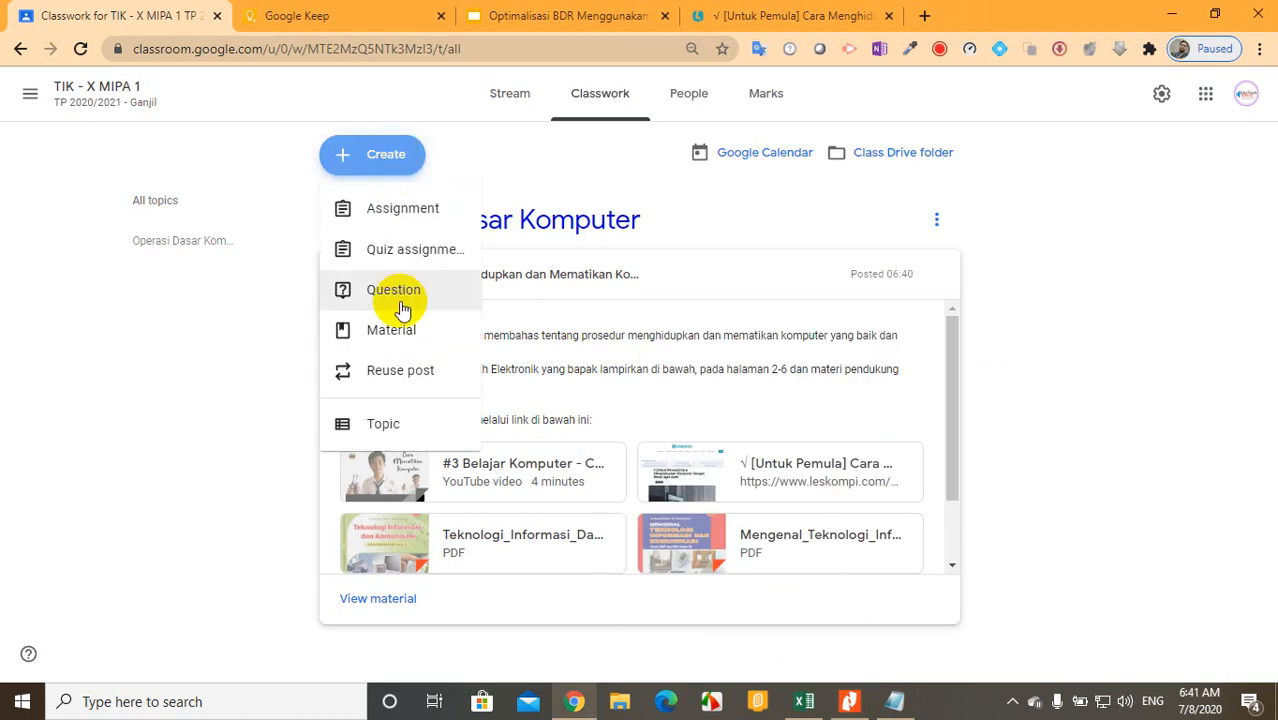
pyautogui.click(400, 334)
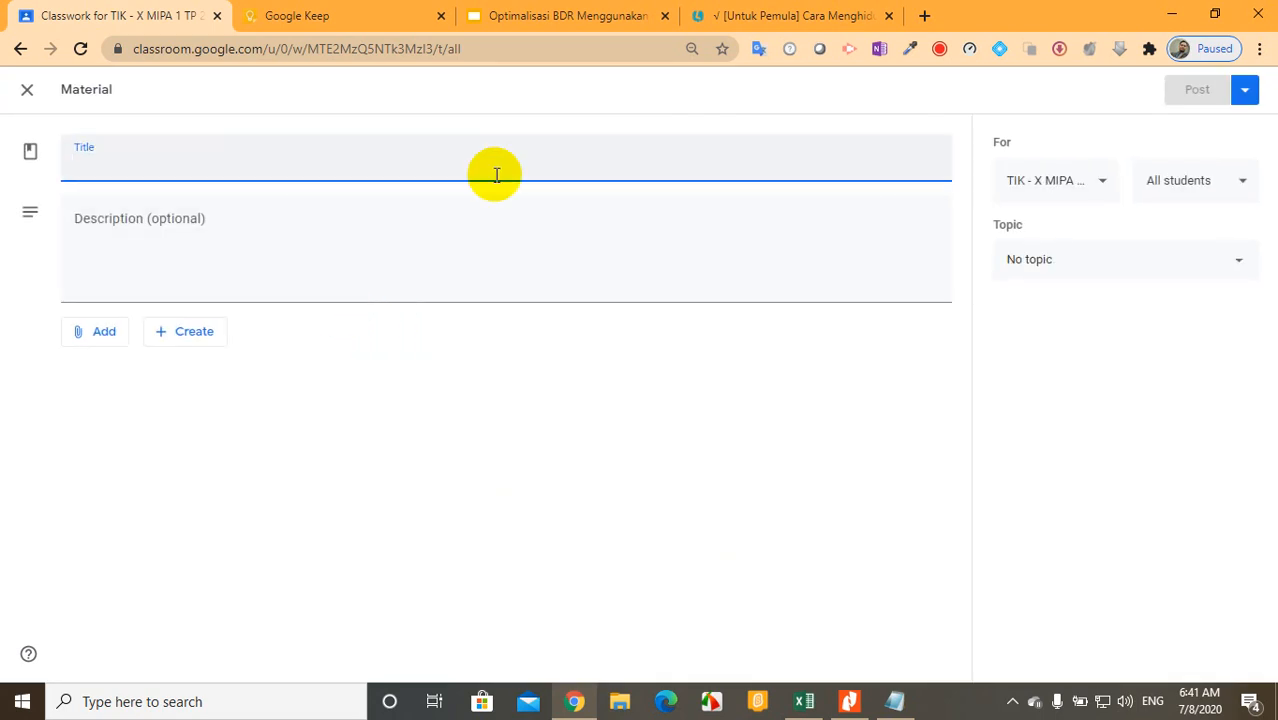
# Look up topic B of BAB 1 in the textbook PDF and title the new material "Macam-macam Perangkat lunak dan fungsinya"
pyautogui.click(849, 701)
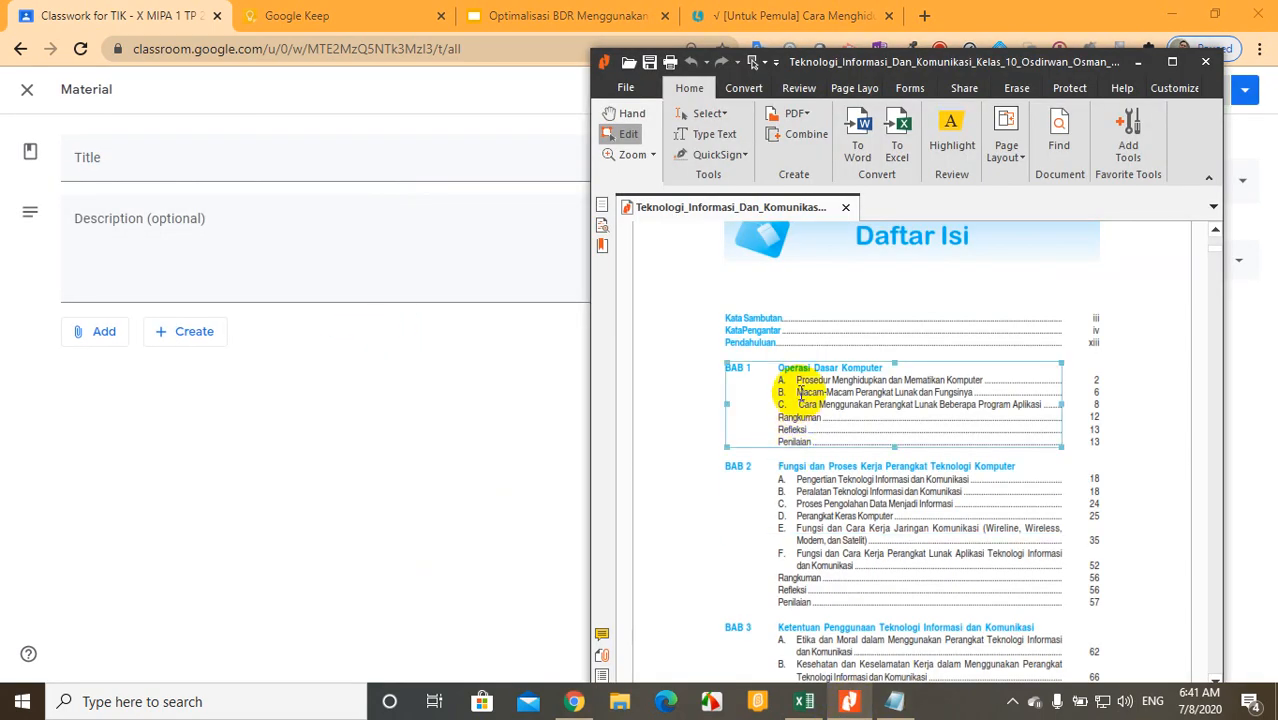
pyautogui.moveTo(796, 391); pyautogui.dragTo(857, 398)
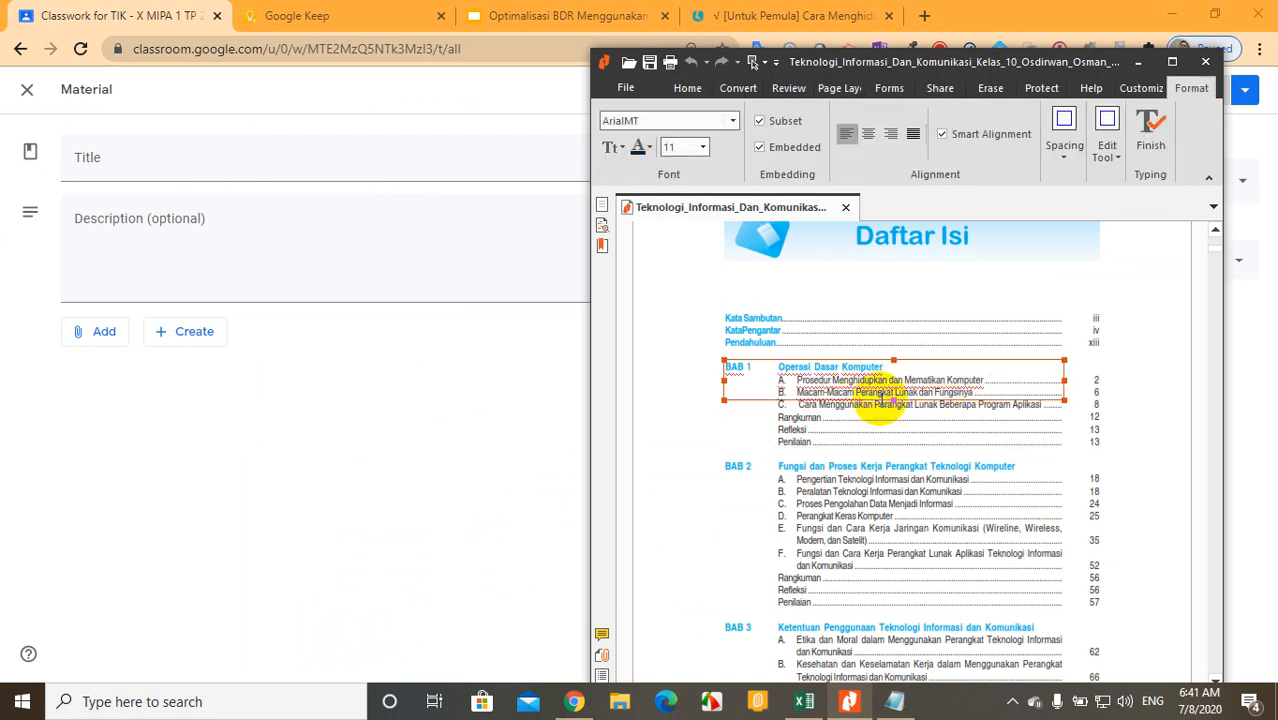
pyautogui.tripleClick(880, 387)
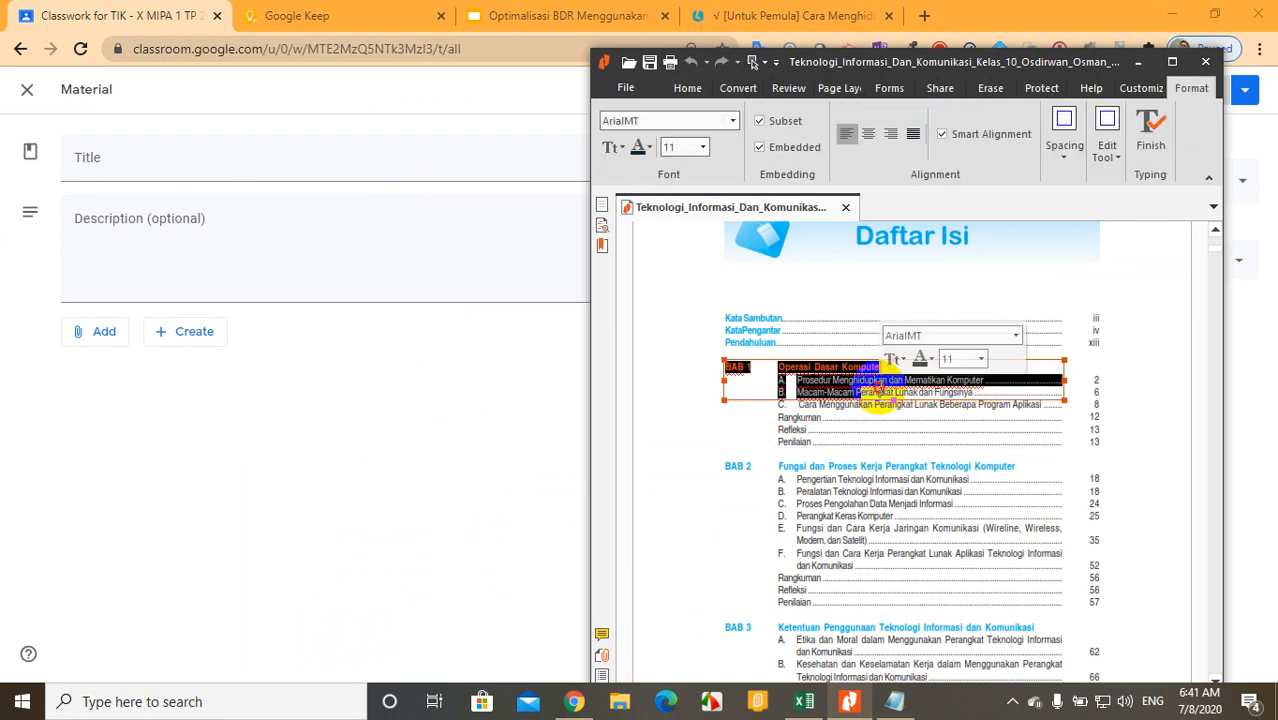
pyautogui.click(285, 163)
pyautogui.write('Macam')
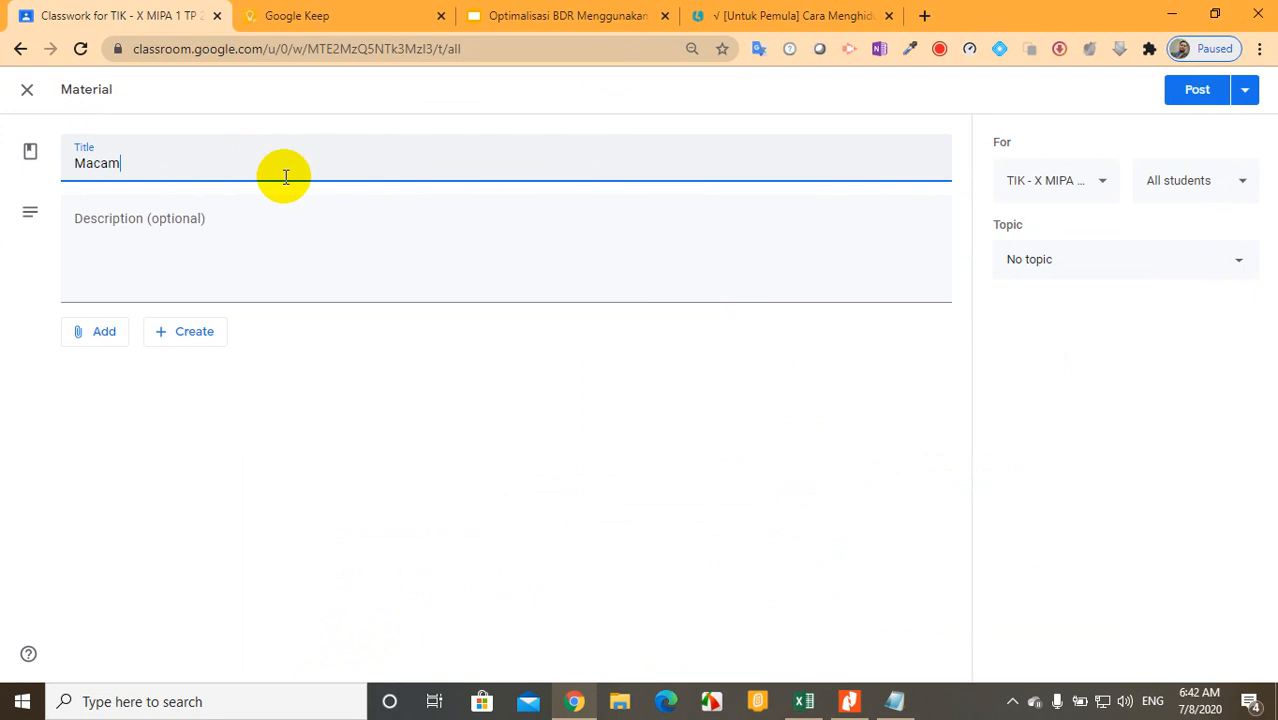
pyautogui.write('-macam Perangka')
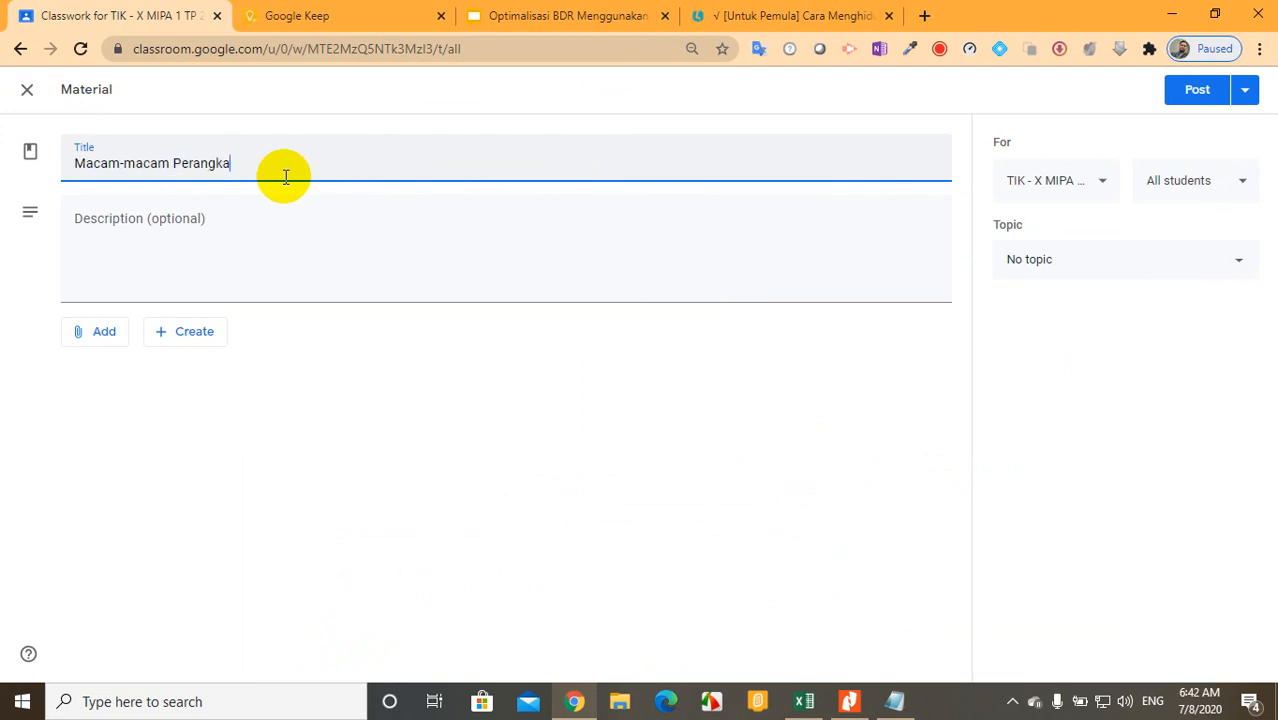
pyautogui.write('t lunak dan fungsinya')
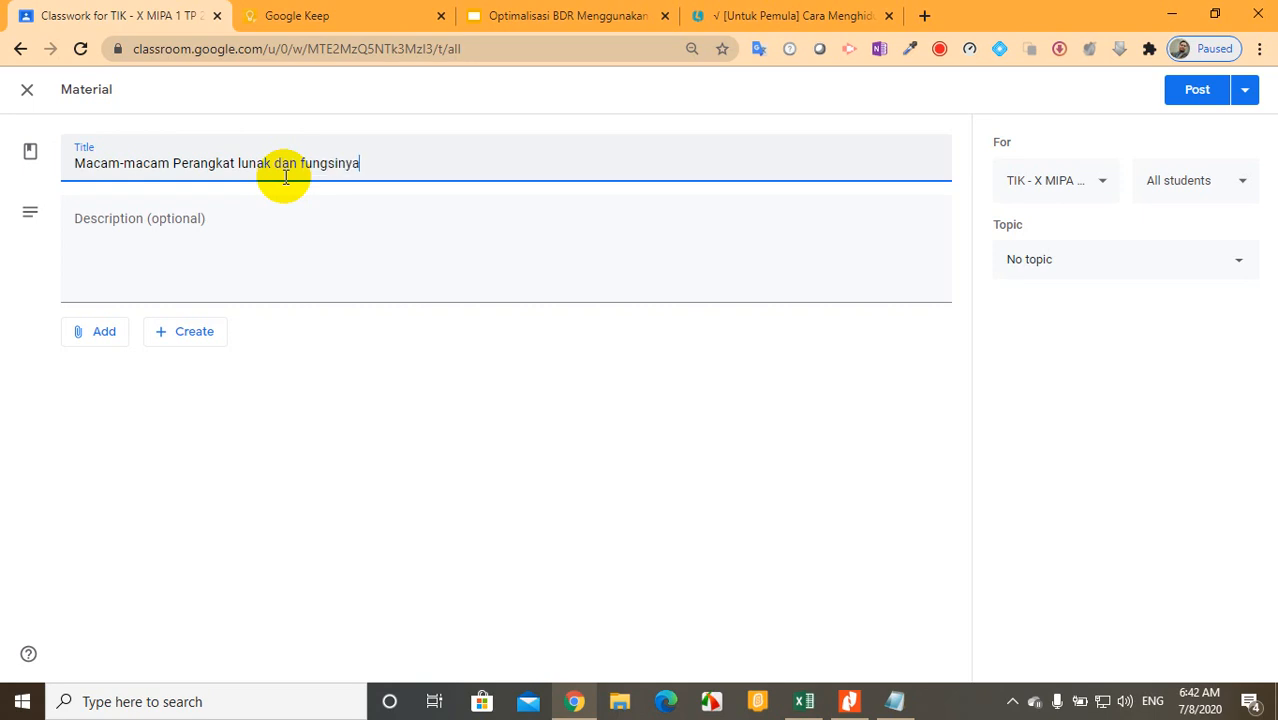
# Assign the material to the topic Operasi Dasar Komputer and dismiss the drag-and-drop classwork tip
pyautogui.click(1095, 260)
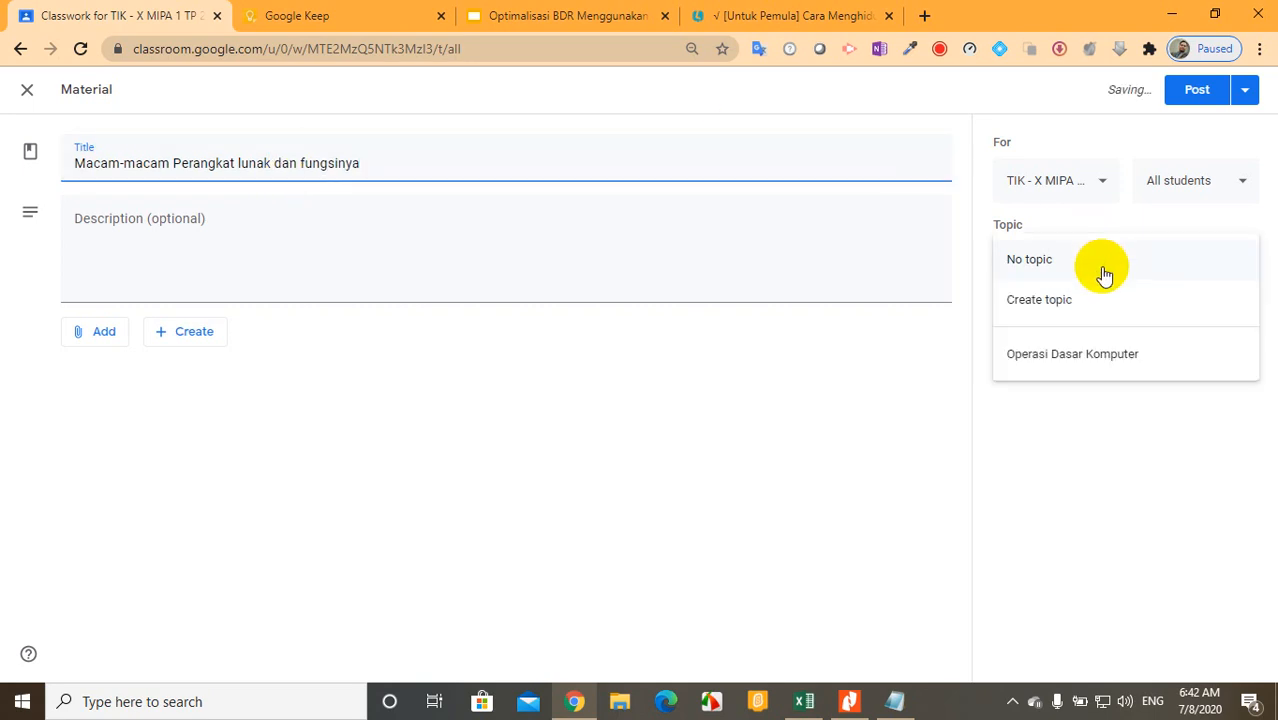
pyautogui.click(1075, 363)
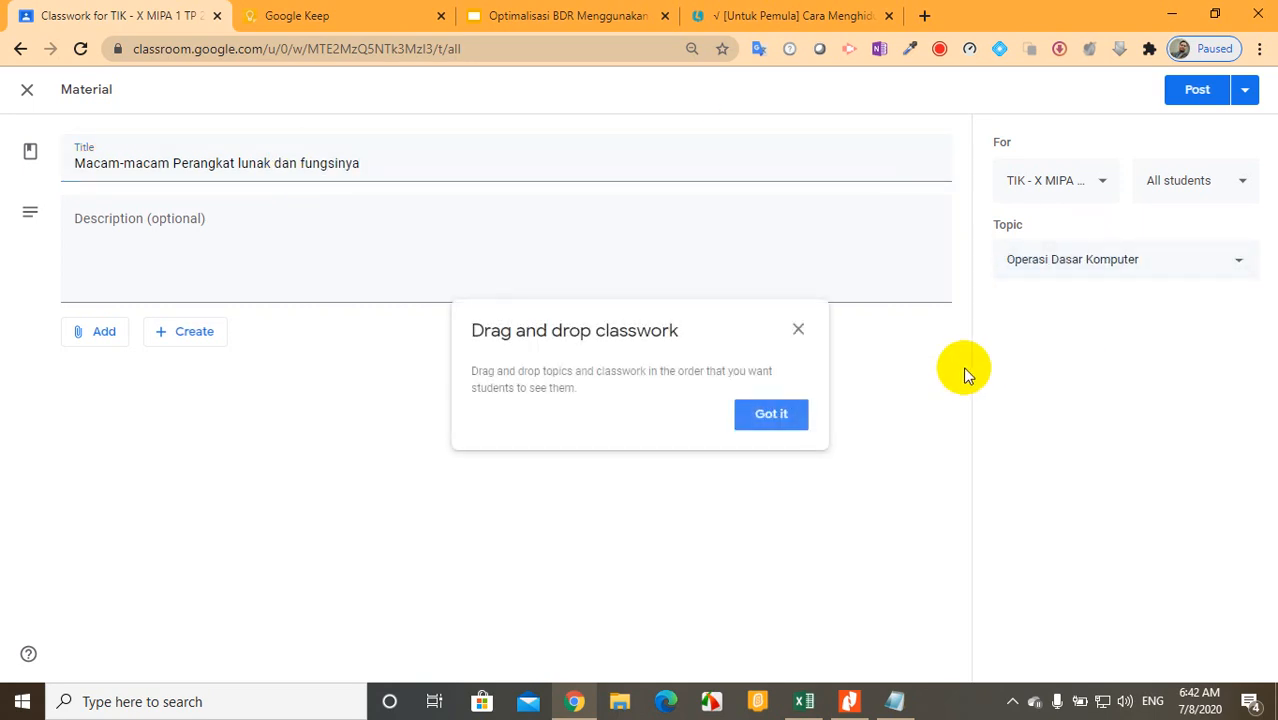
pyautogui.click(800, 420)
# Enter the description "Pada materi ini, ananda akan belajar tentang macam-macam perangkat lunak dan fungsinya"
pyautogui.click(394, 260)
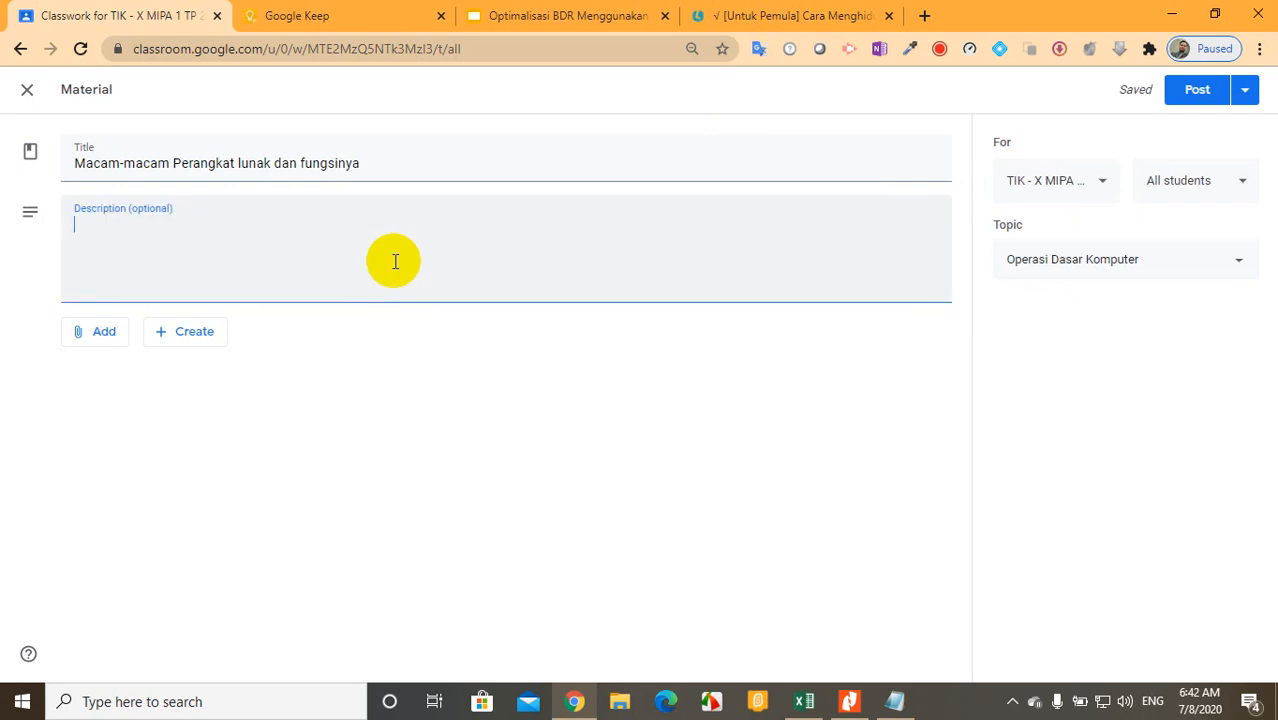
pyautogui.write('P')
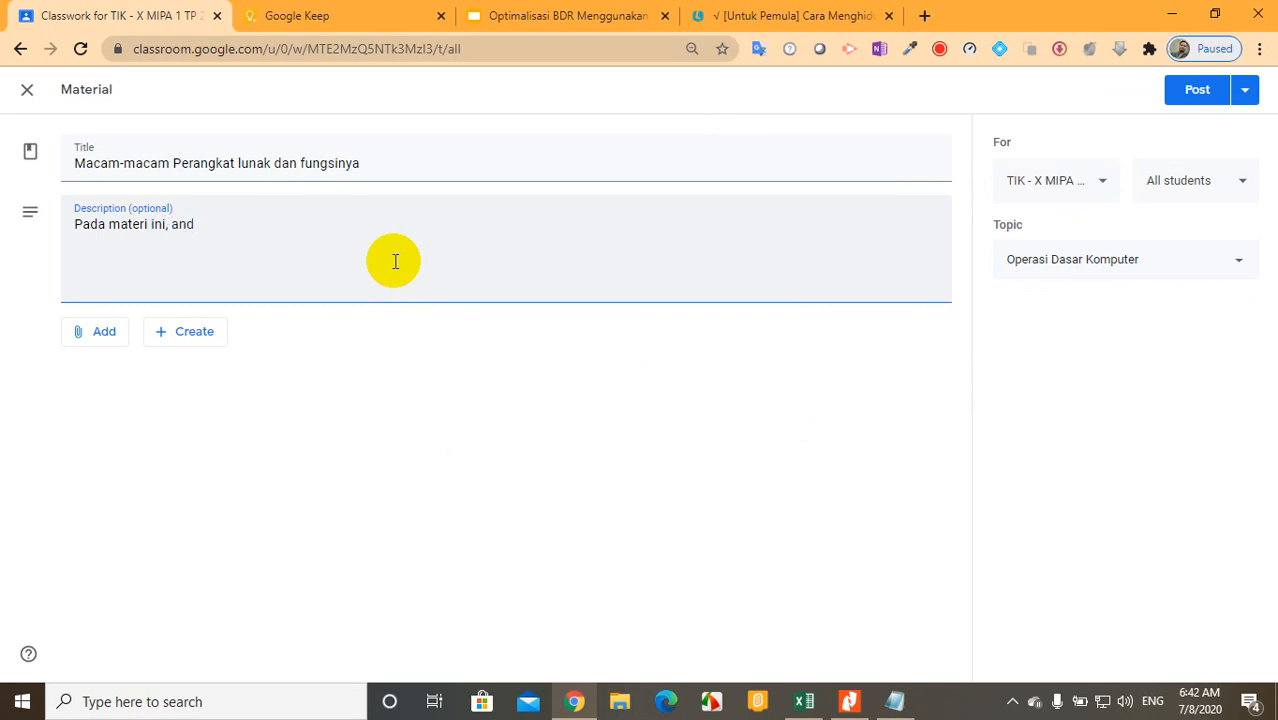
pyautogui.write('ada materi ini, ananda akan belajar ten')
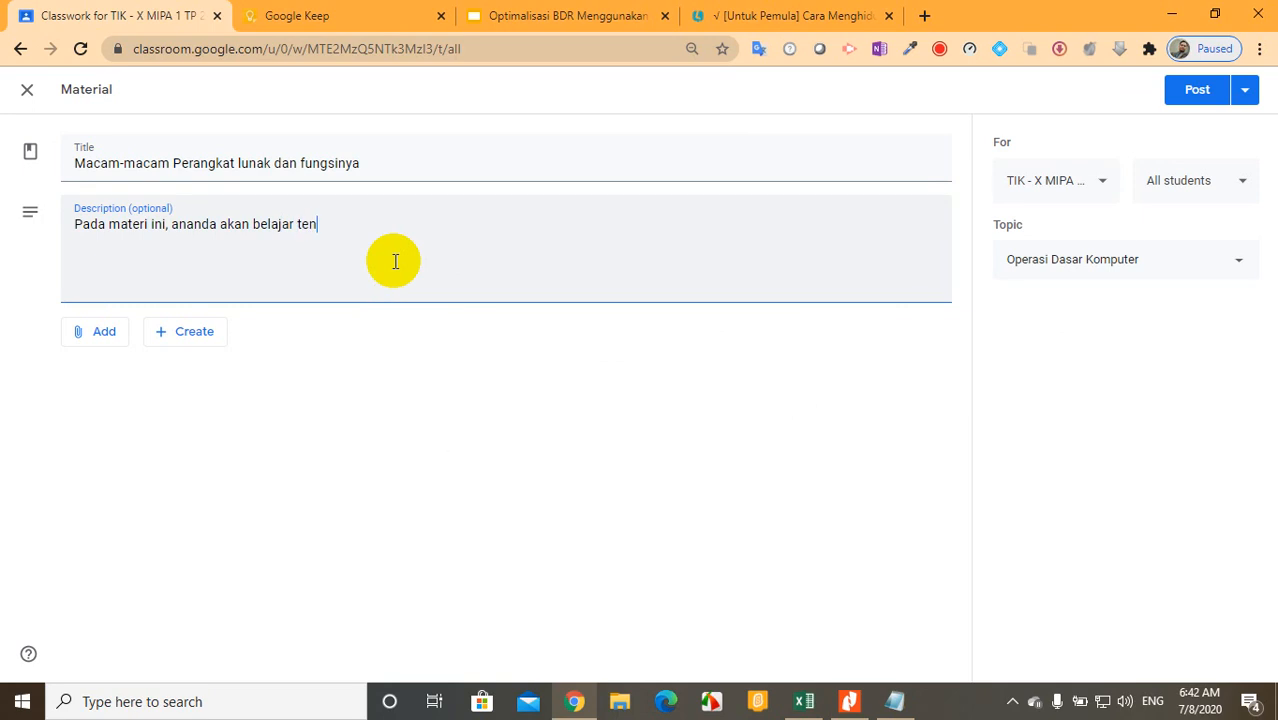
pyautogui.hotkey('shift', 'Left')
pyautogui.hotkey('shift', 'Left')
pyautogui.hotkey('shift', 'Left')
pyautogui.write('ang macam-m')
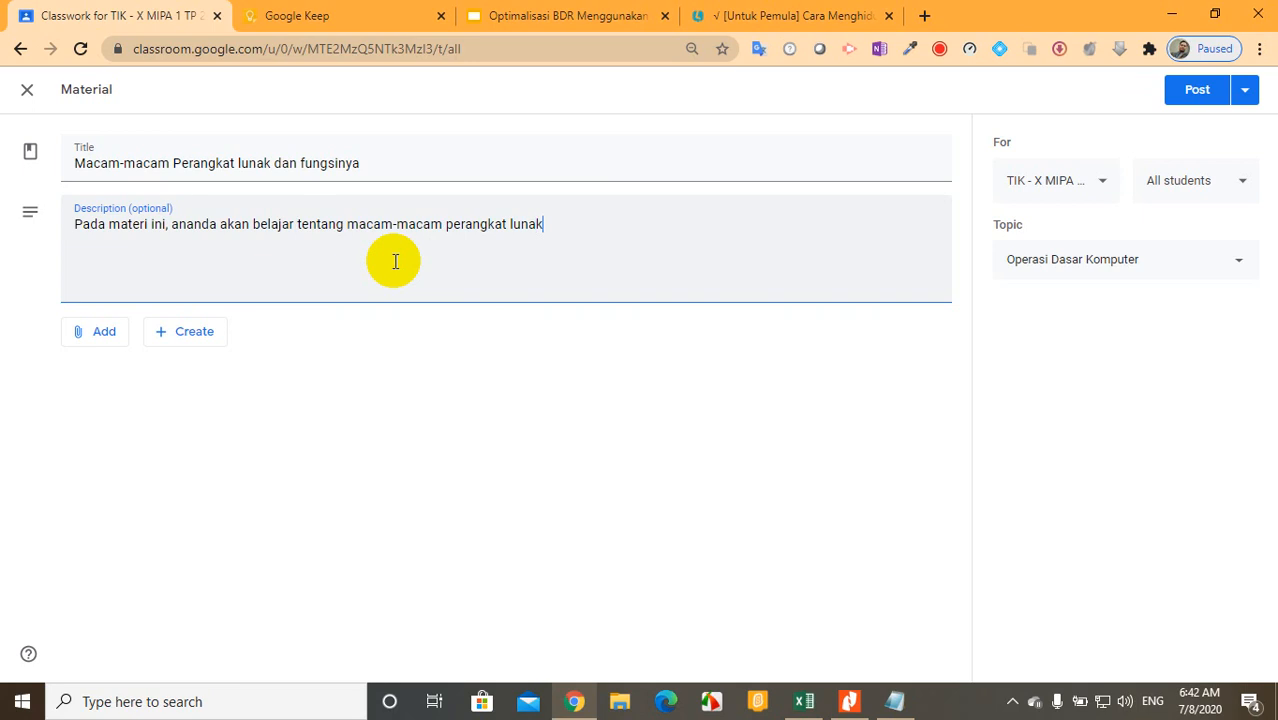
pyautogui.write('dan fungsinya')
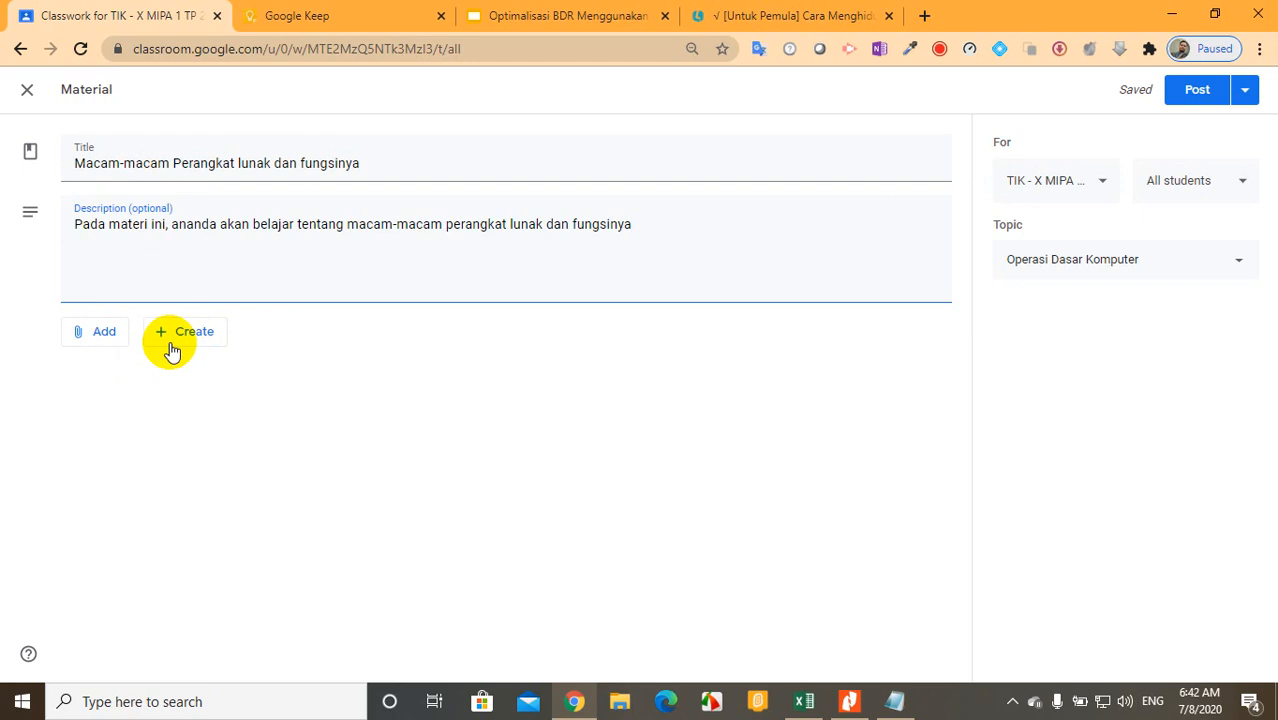
# Review the posting options and save the software-types material as a draft
pyautogui.click(1246, 96)
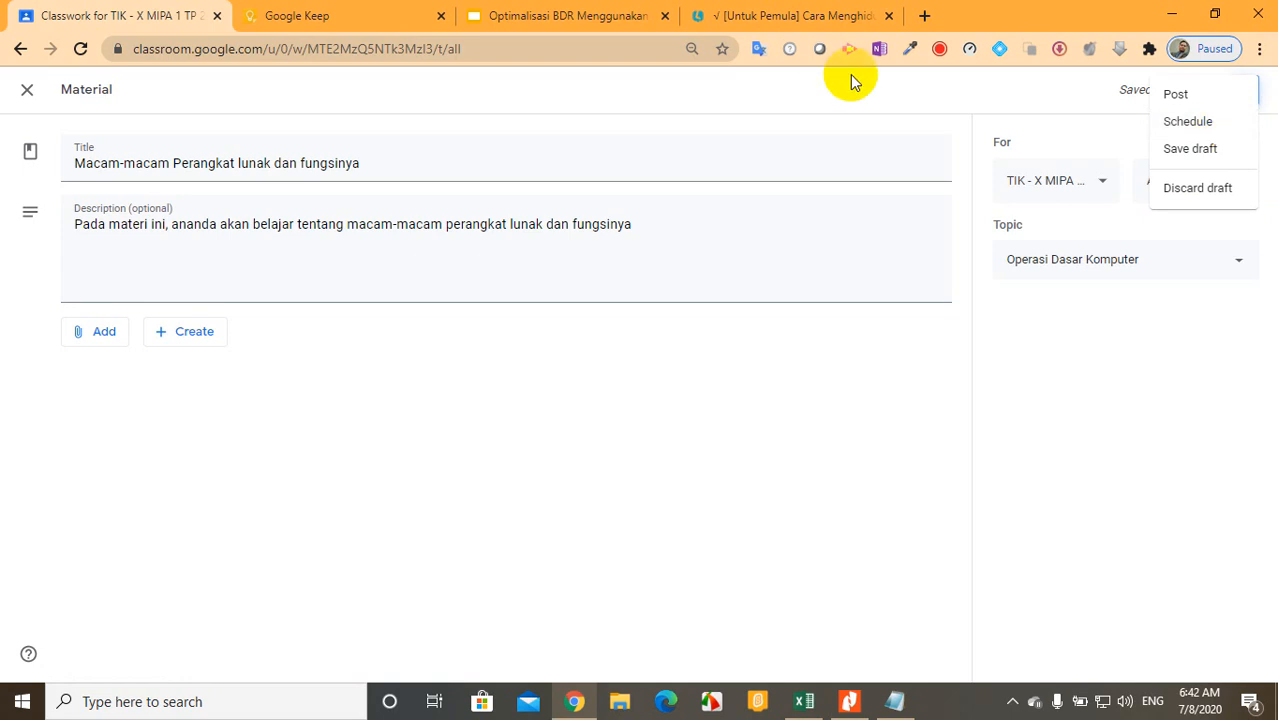
pyautogui.click(922, 95)
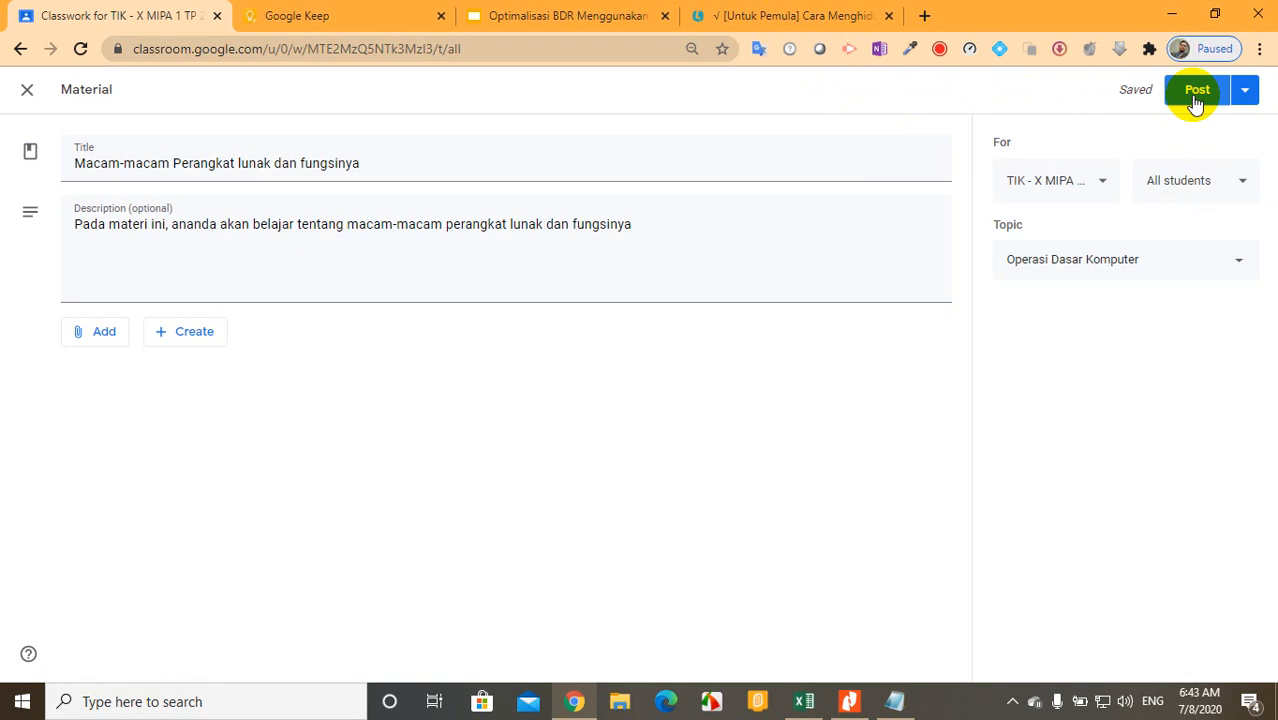
pyautogui.click(1246, 90)
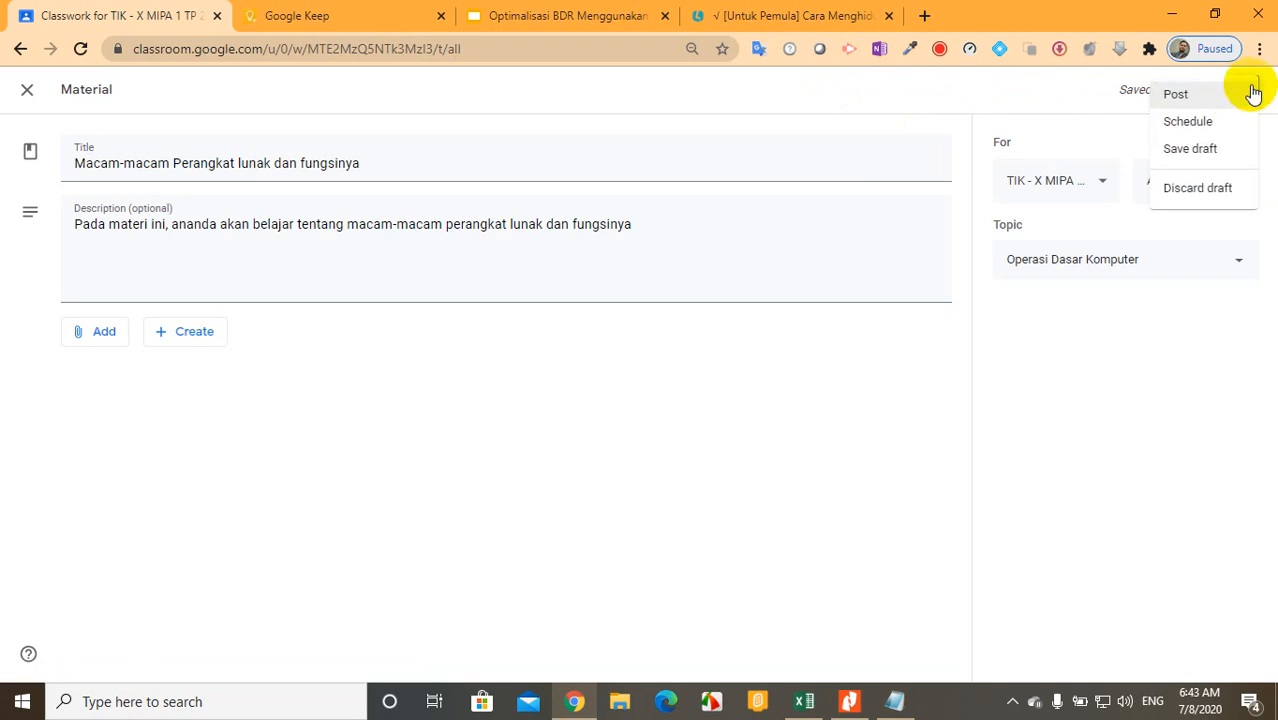
pyautogui.click(1207, 158)
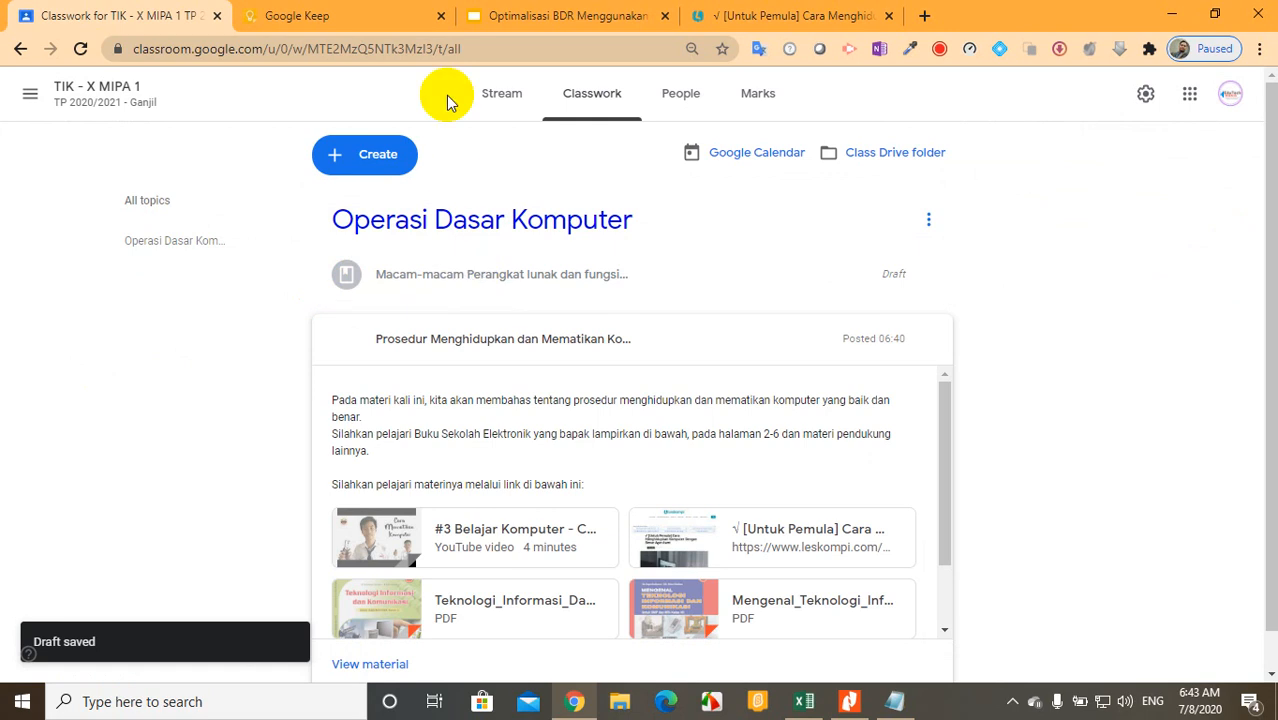
# Glance at the supporting-sources note in Google Keep, return to Classwork and reopen the draft material for editing
pyautogui.click(362, 17)
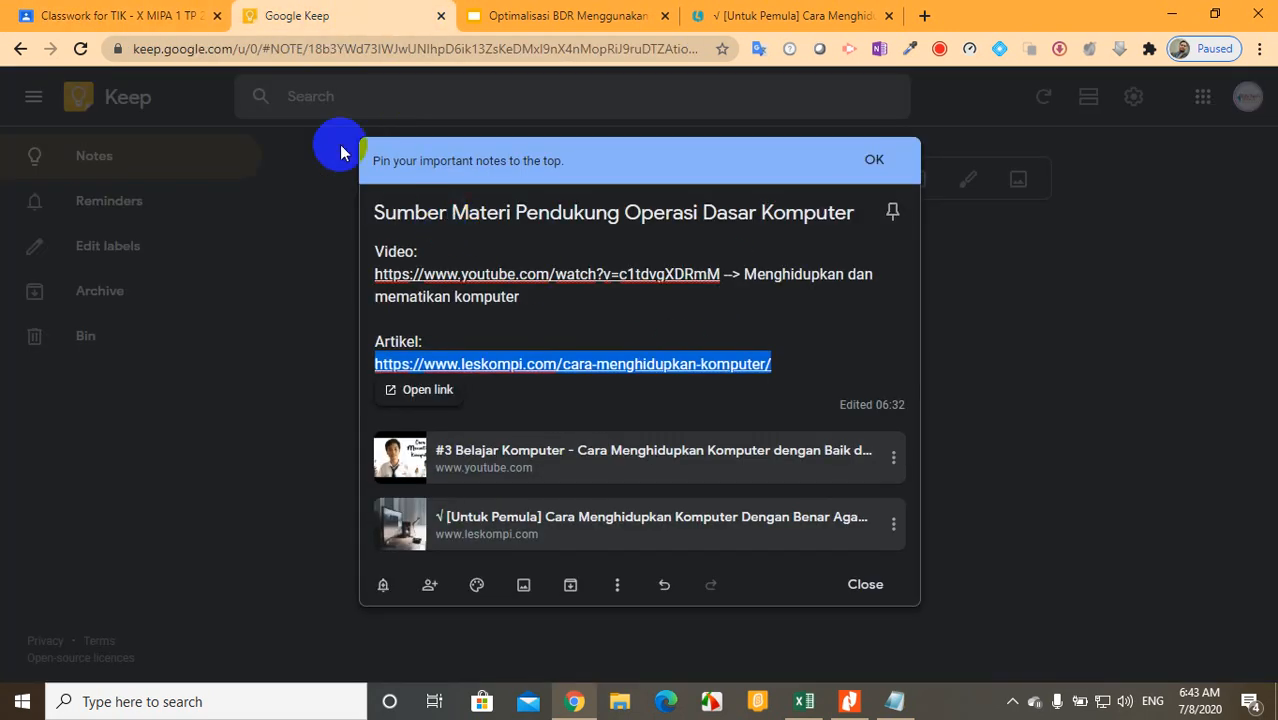
pyautogui.click(152, 17)
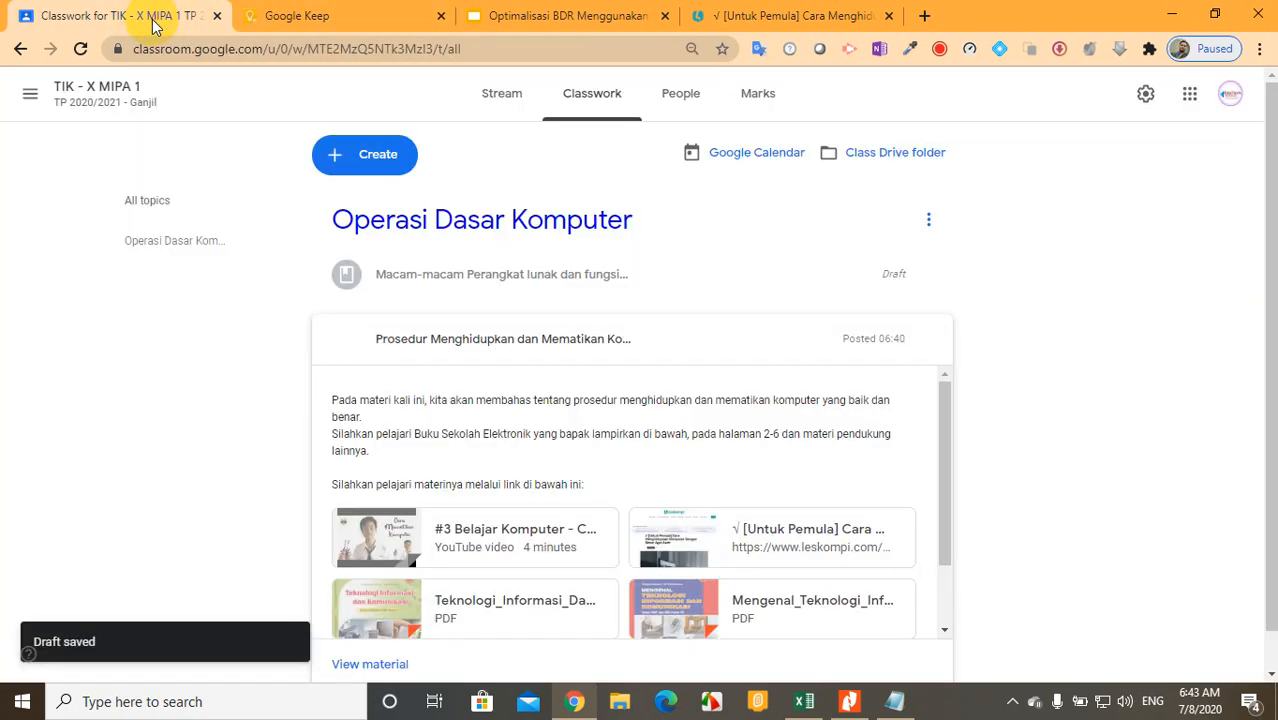
pyautogui.click(542, 266)
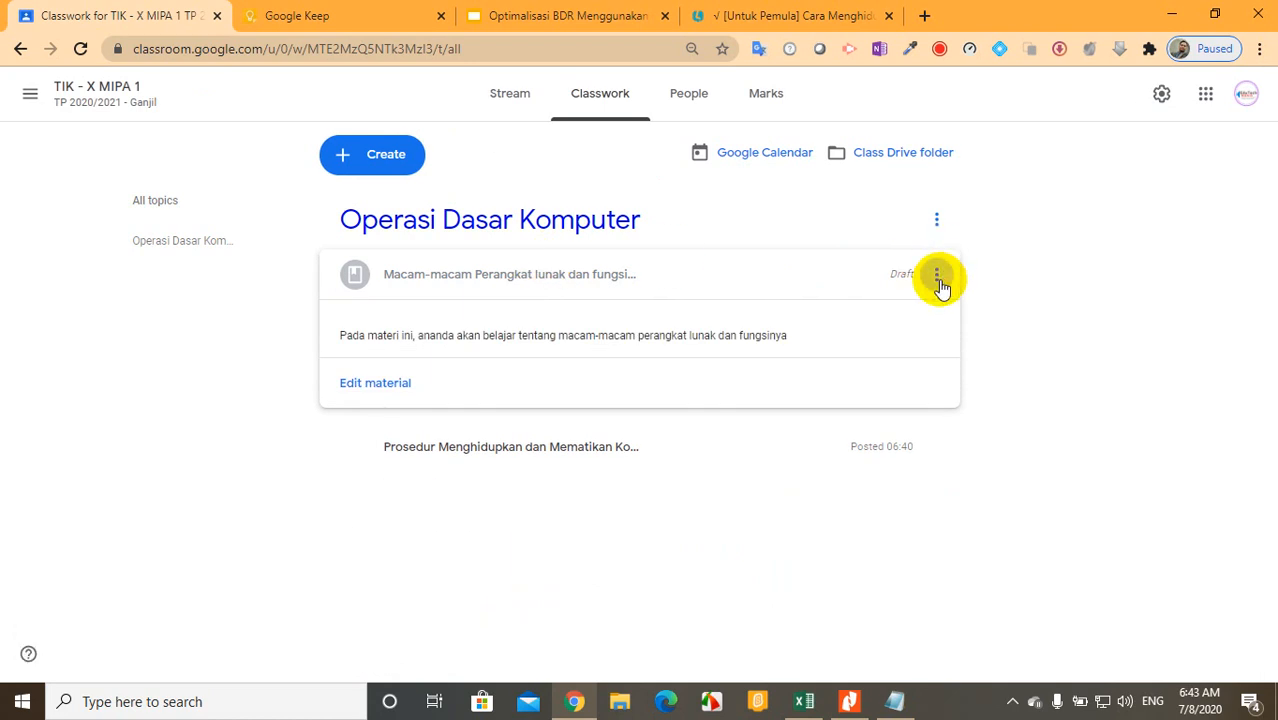
pyautogui.click(939, 276)
pyautogui.click(905, 314)
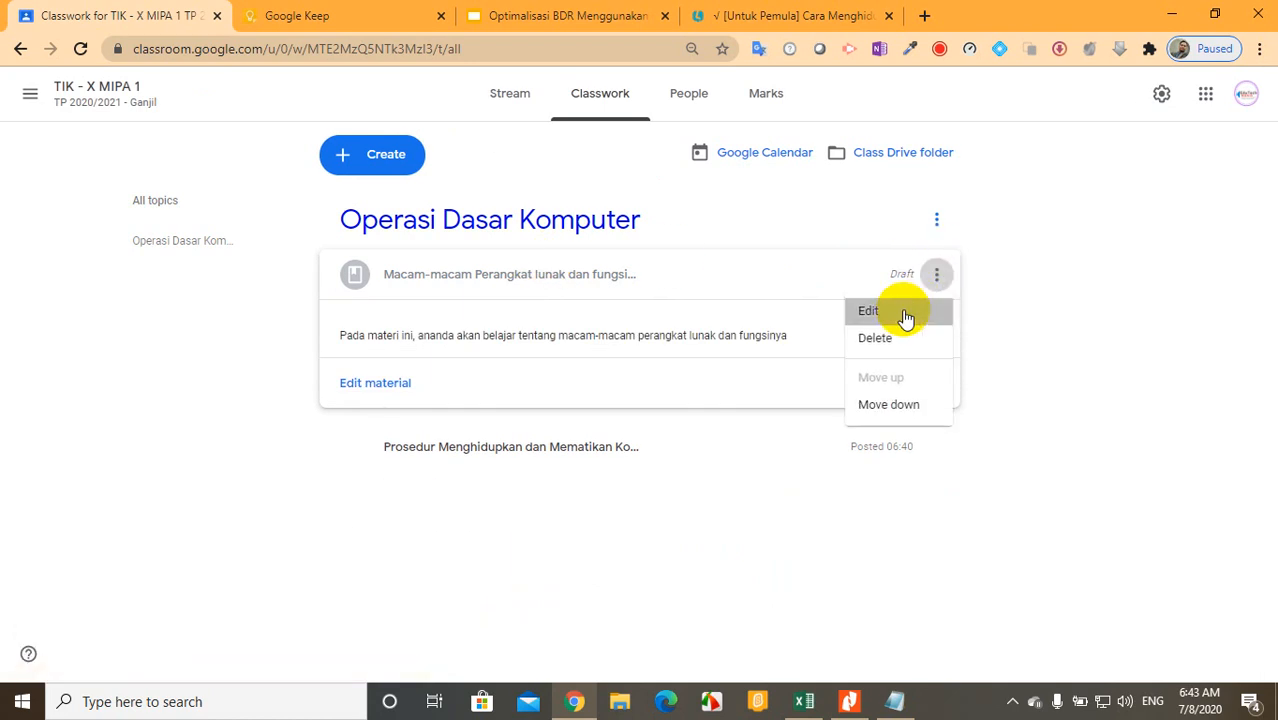
pyautogui.click(702, 274)
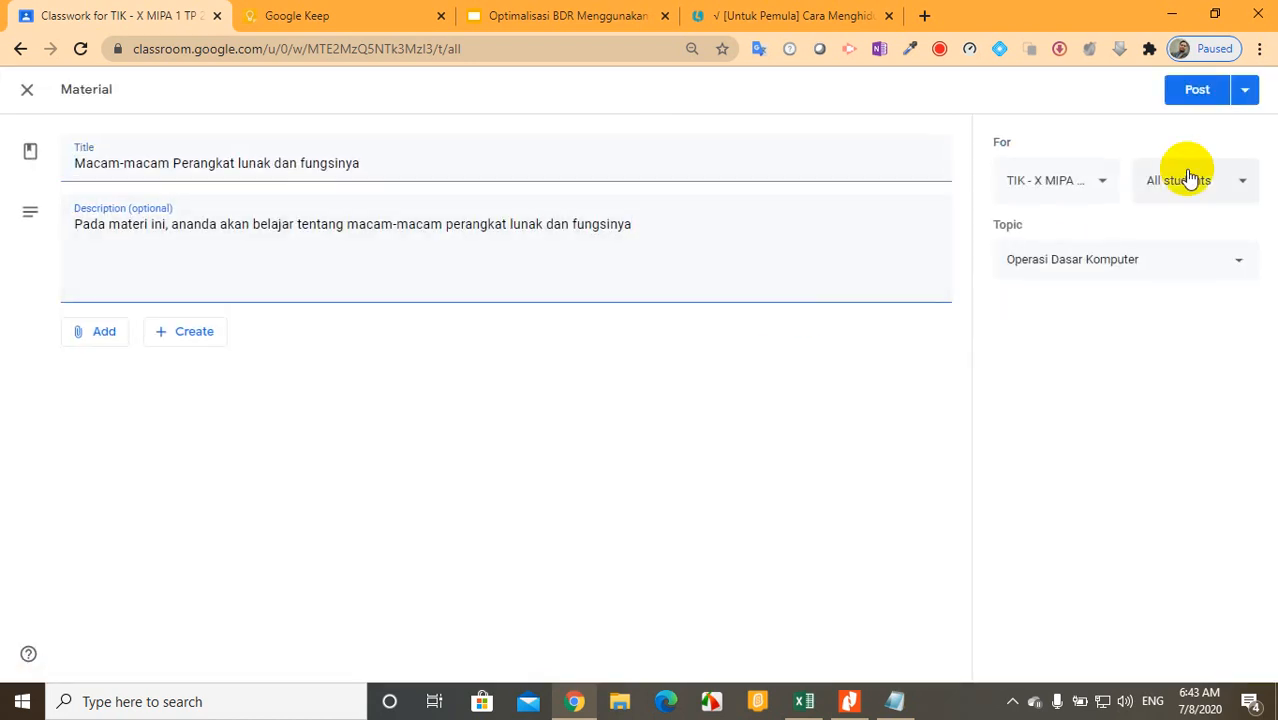
# Schedule the material for 15 Jul 2020 at 09:00, checking the date against the system calendar
pyautogui.click(1246, 92)
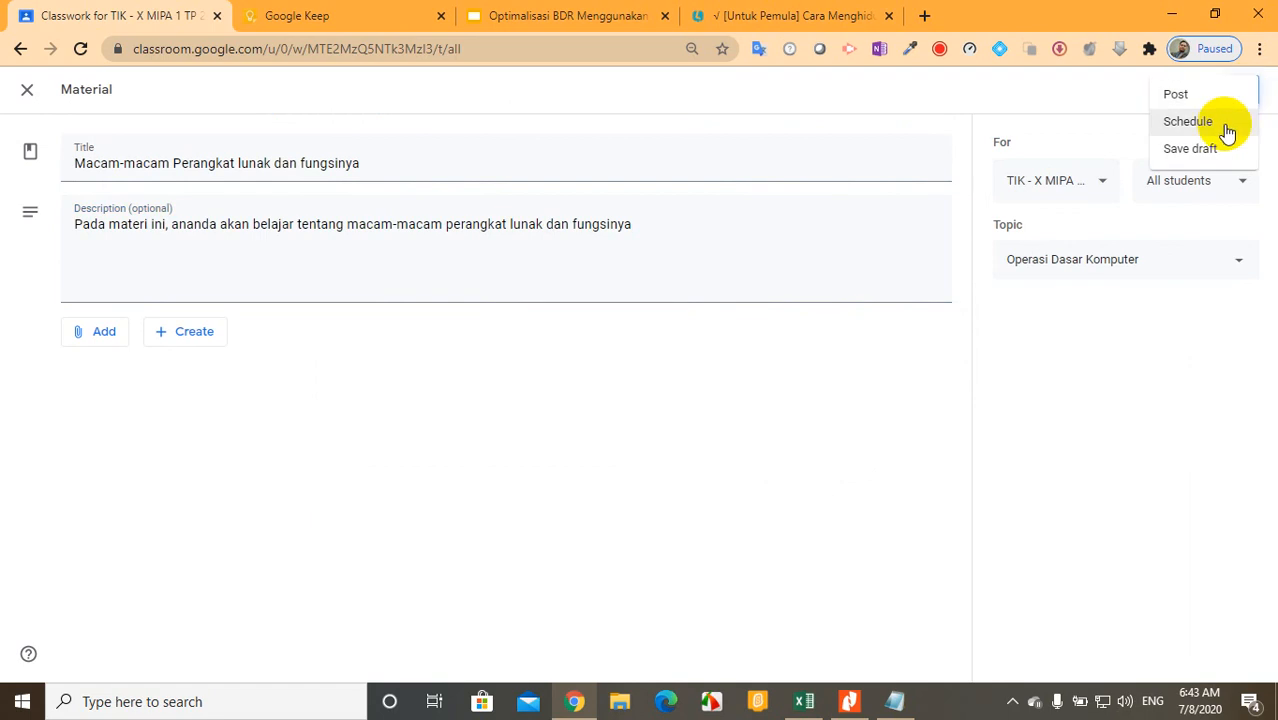
pyautogui.click(1222, 124)
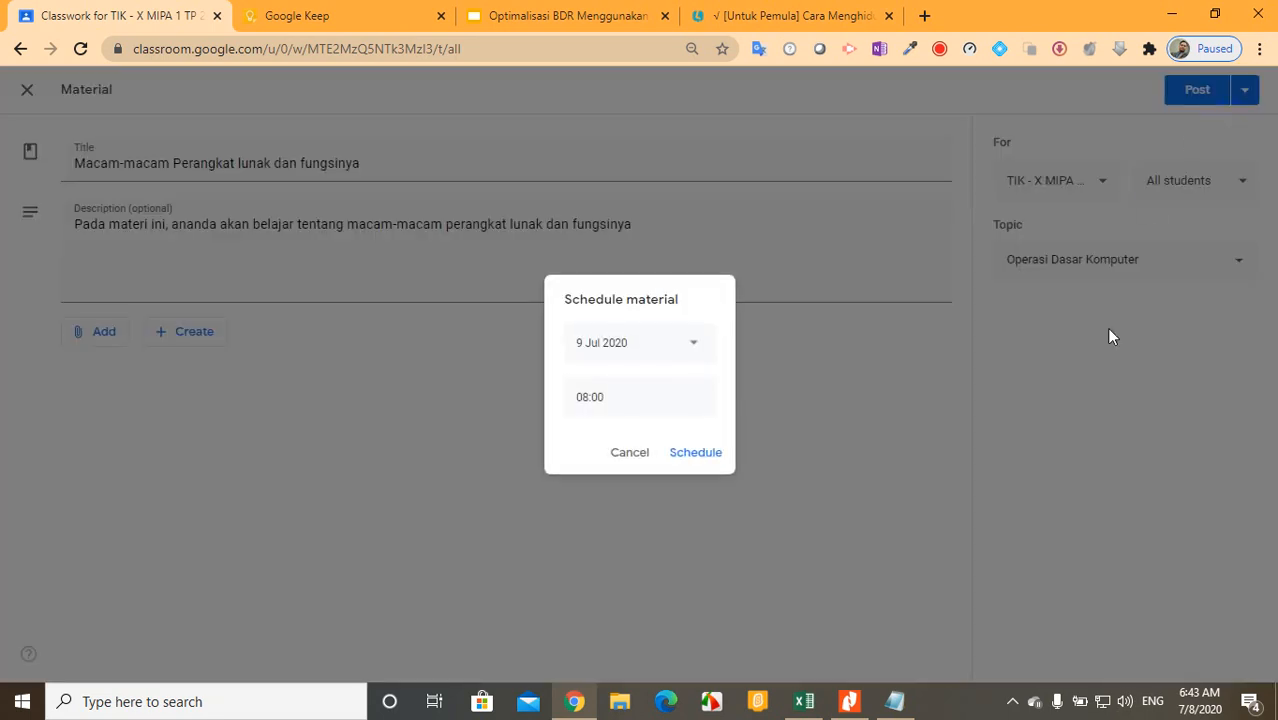
pyautogui.click(1198, 701)
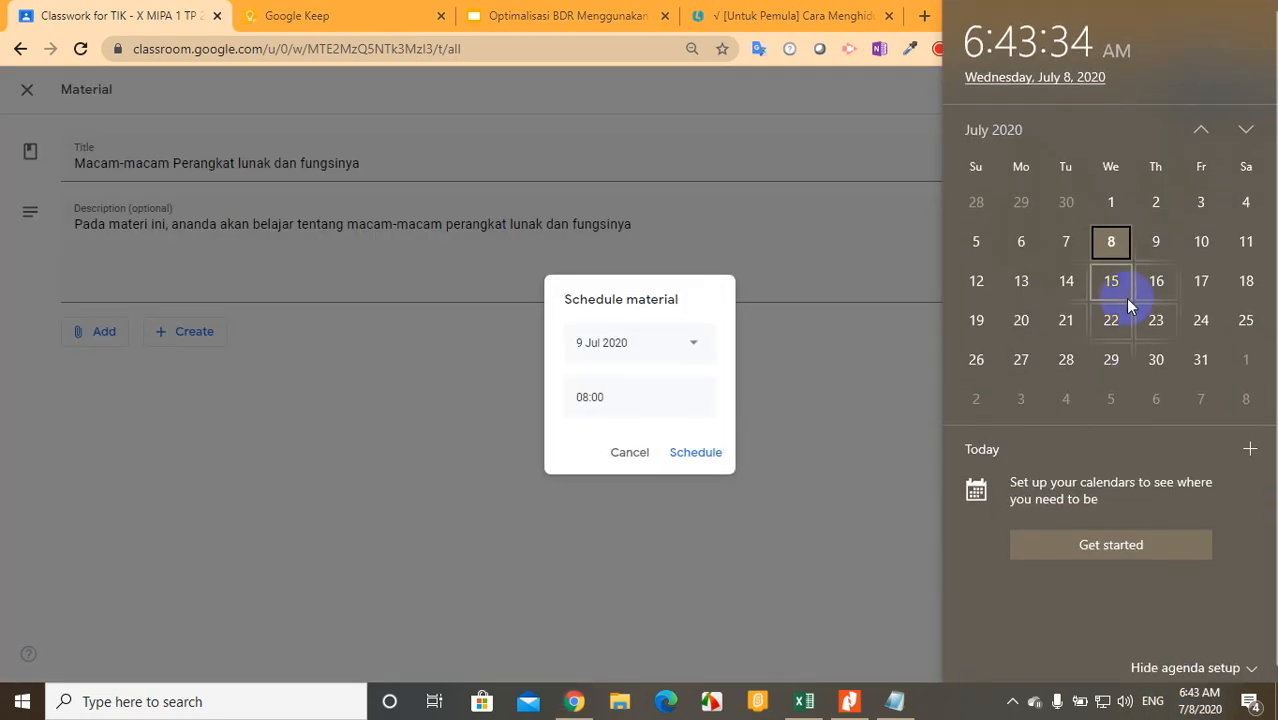
pyautogui.click(646, 352)
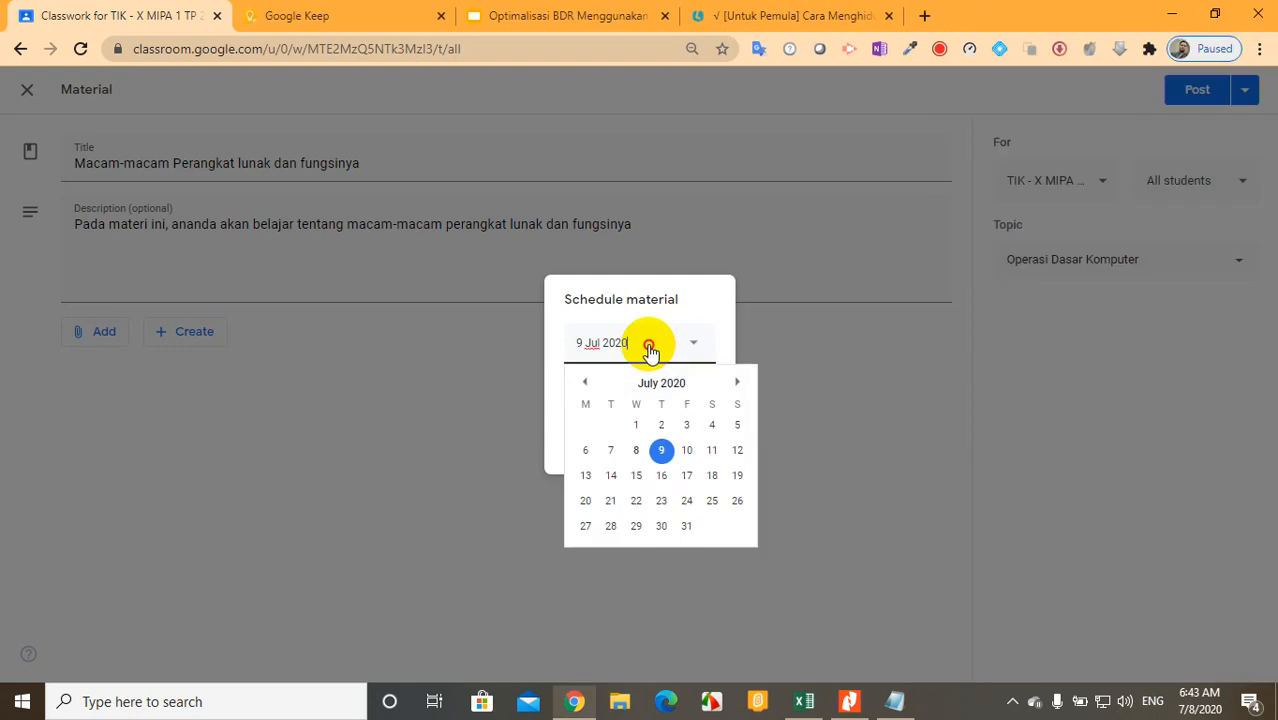
pyautogui.click(638, 476)
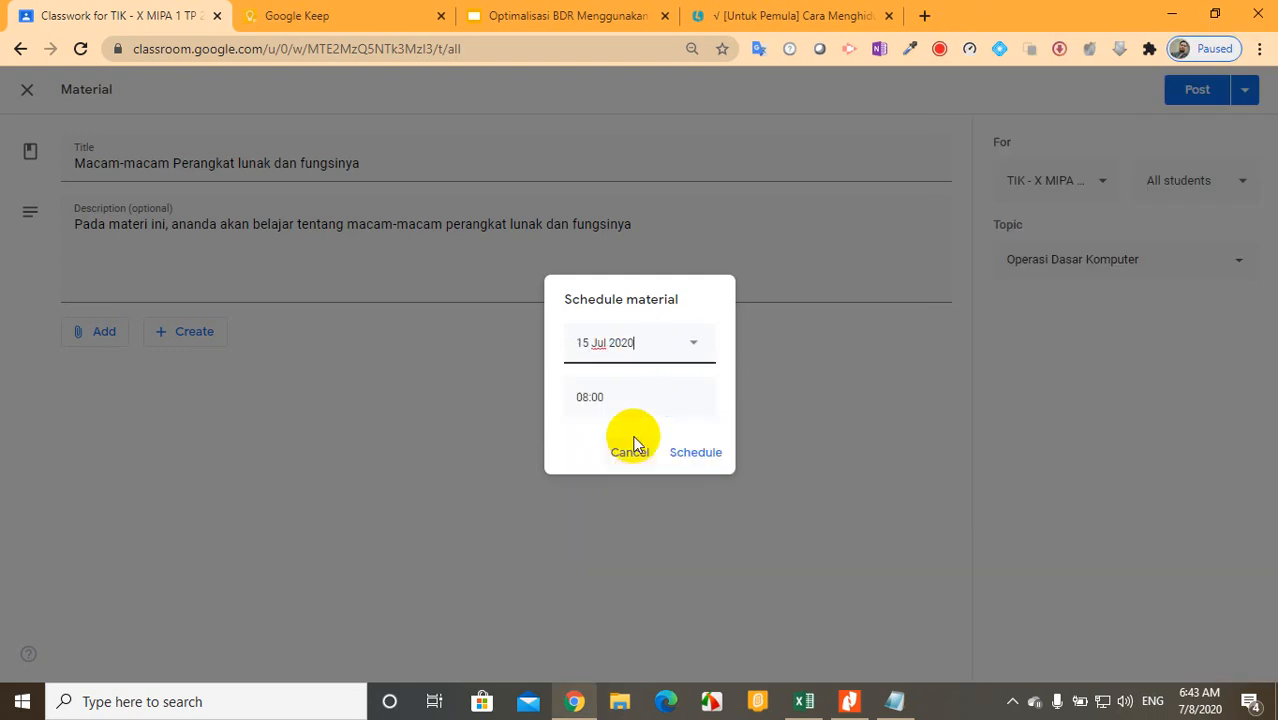
pyautogui.click(639, 396)
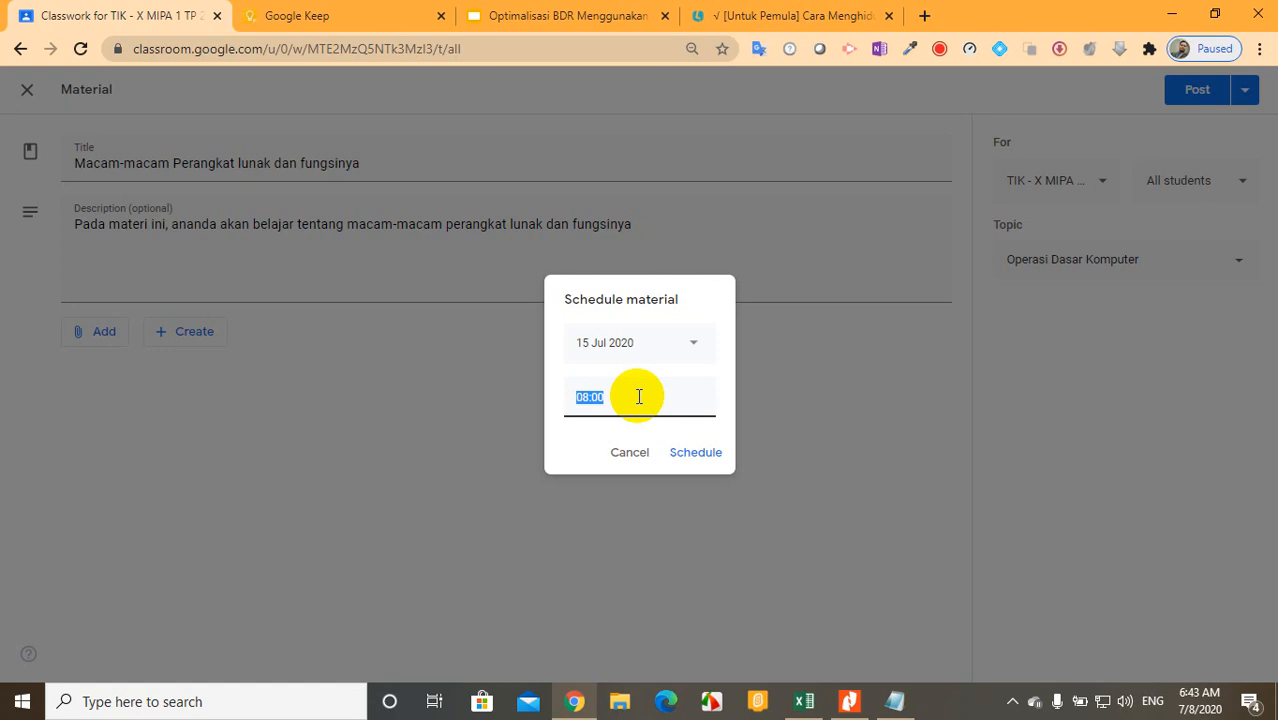
pyautogui.write('09:00')
pyautogui.click(697, 454)
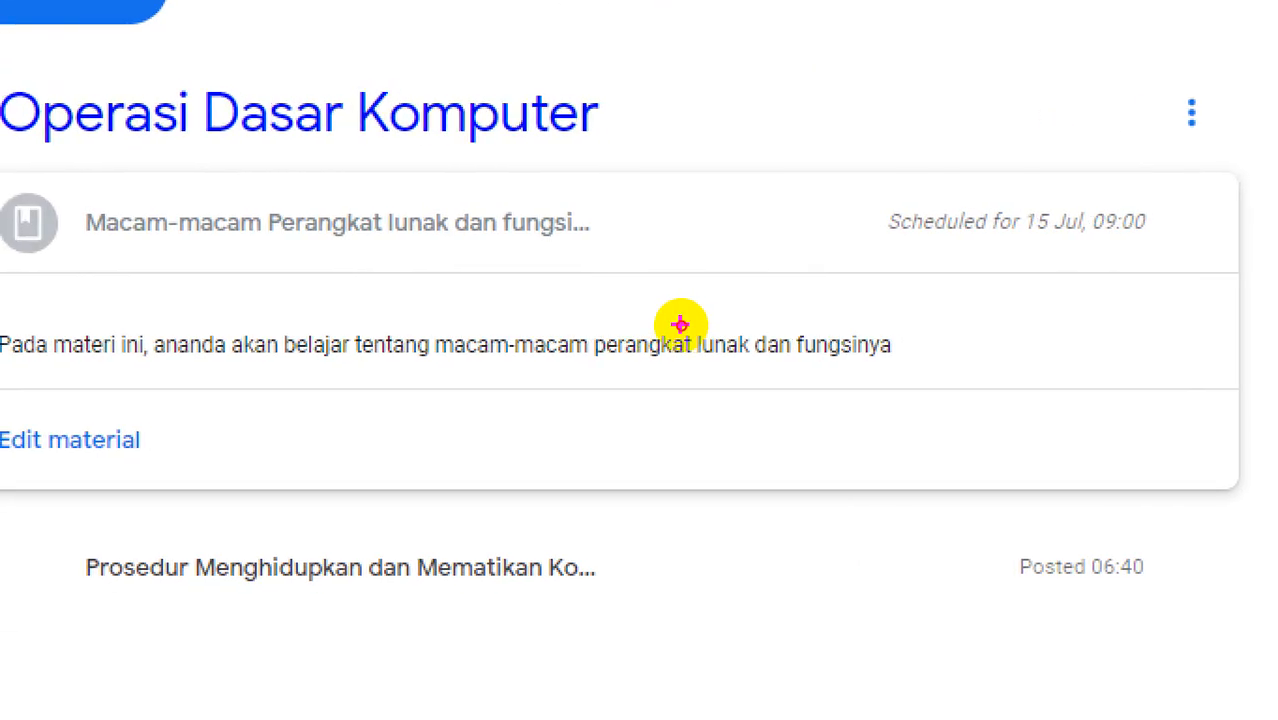
pyautogui.moveTo(1174, 193)
pyautogui.mouseDown()
pyautogui.moveTo(876, 171)
pyautogui.moveTo(850, 243)
pyautogui.moveTo(1178, 235)
pyautogui.moveTo(1172, 186)
pyautogui.mouseUp()
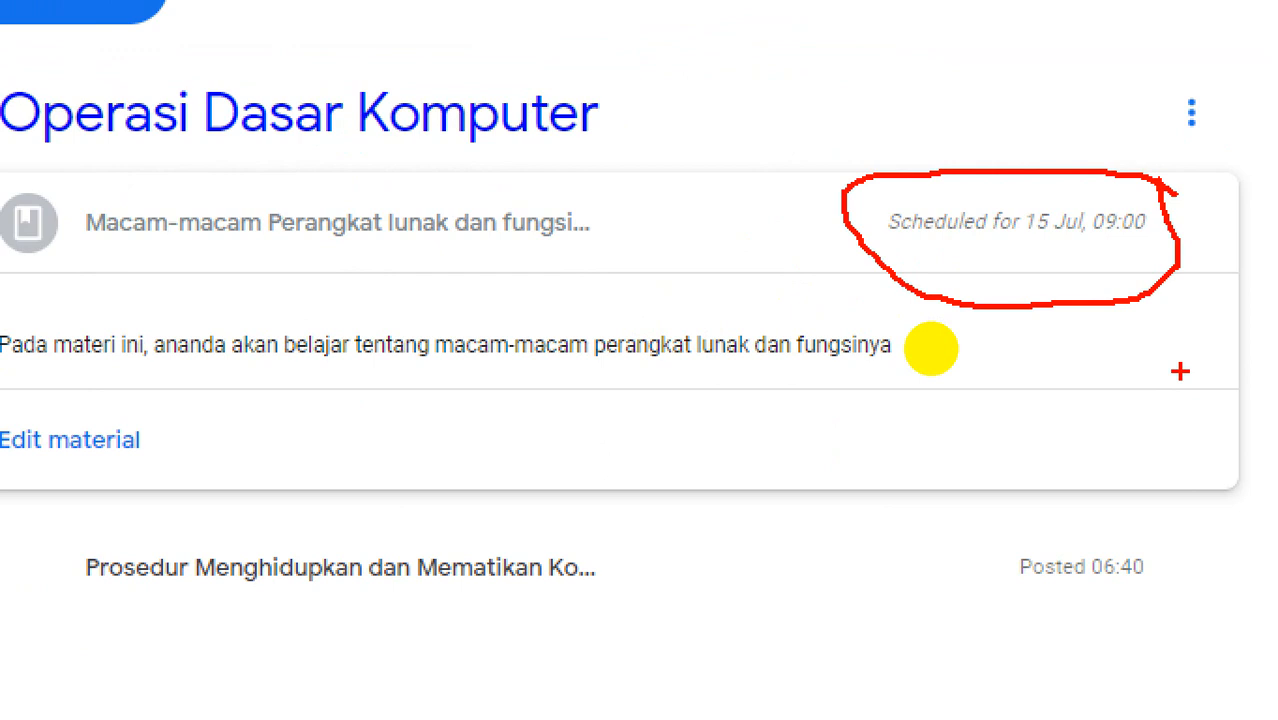
pyautogui.press('Escape')
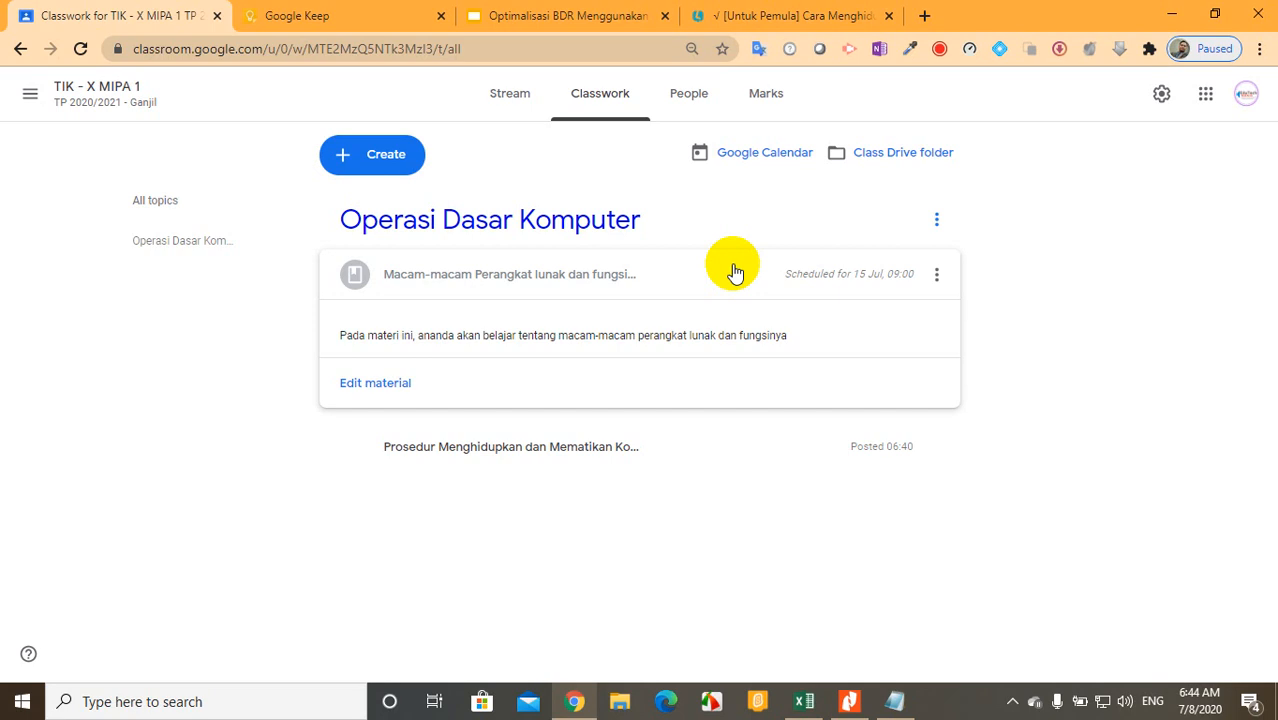
# Check the Notepad outline, highlighting the item about sending material to several parallel classes at once, and return to Classroom
pyautogui.click(895, 702)
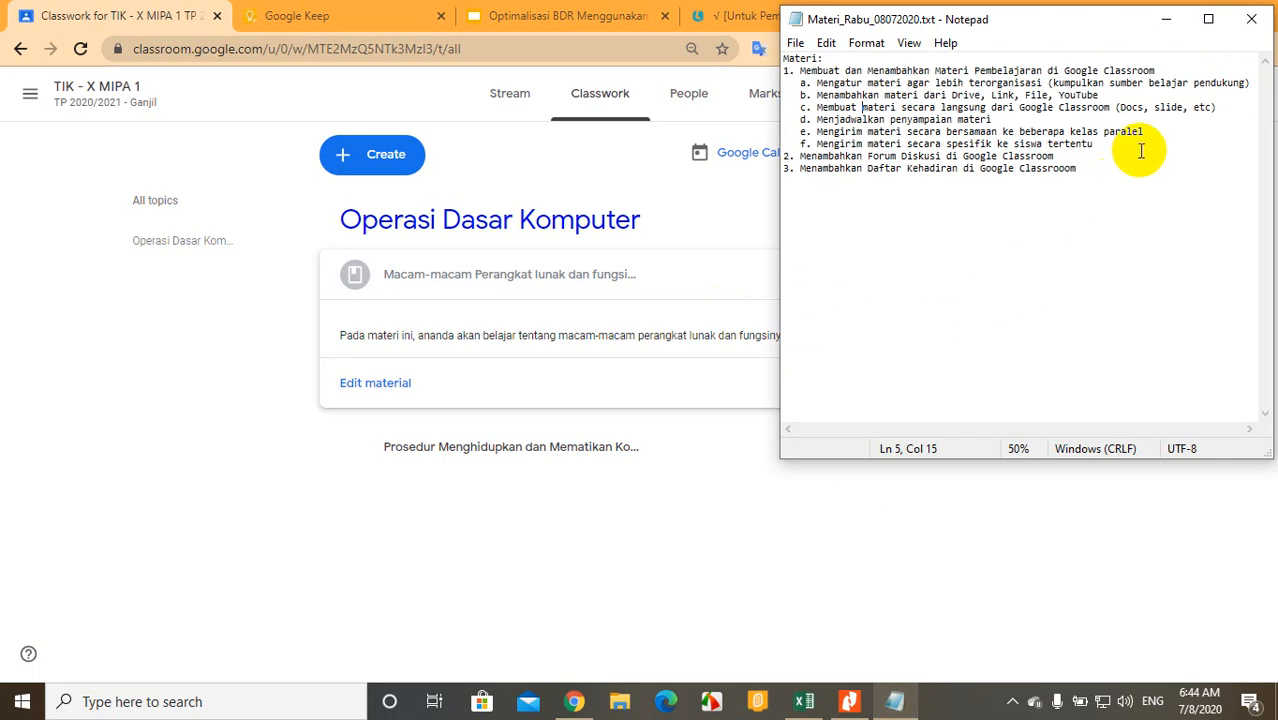
pyautogui.moveTo(1145, 131); pyautogui.dragTo(814, 132)
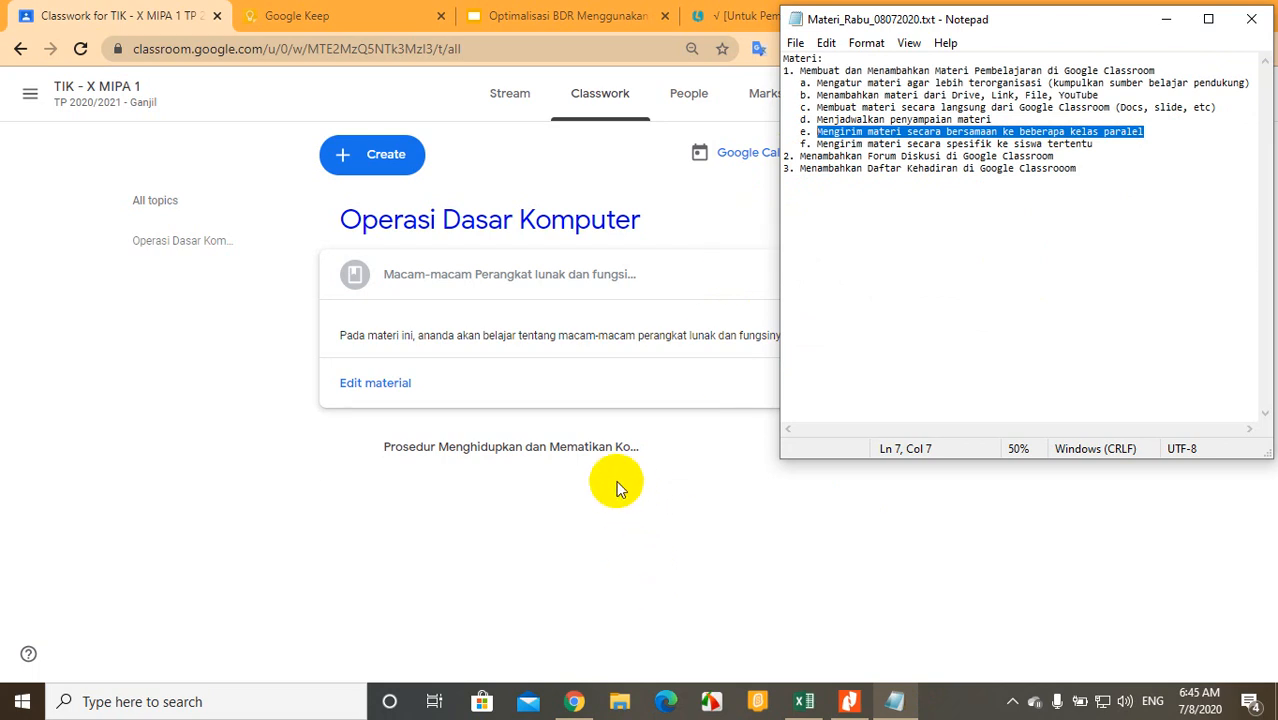
pyautogui.click(582, 563)
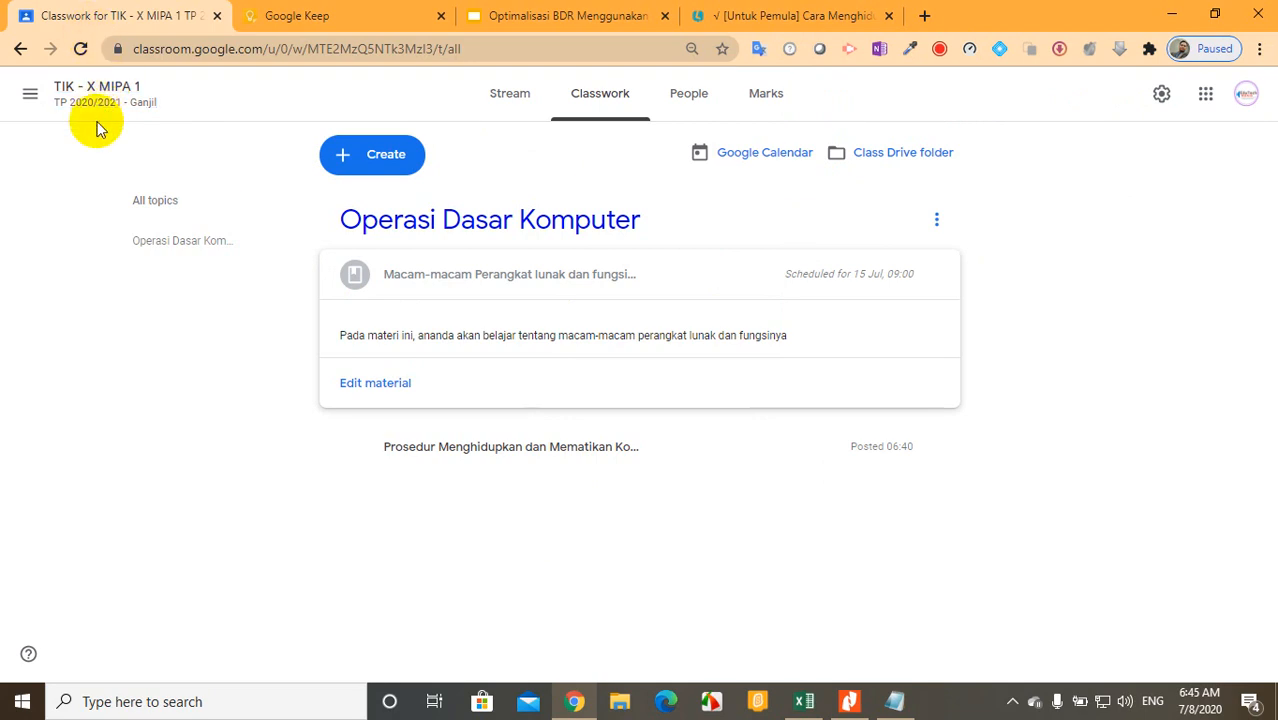
# View the overview of all classes and glance at the Notepad outline again
pyautogui.click(80, 88)
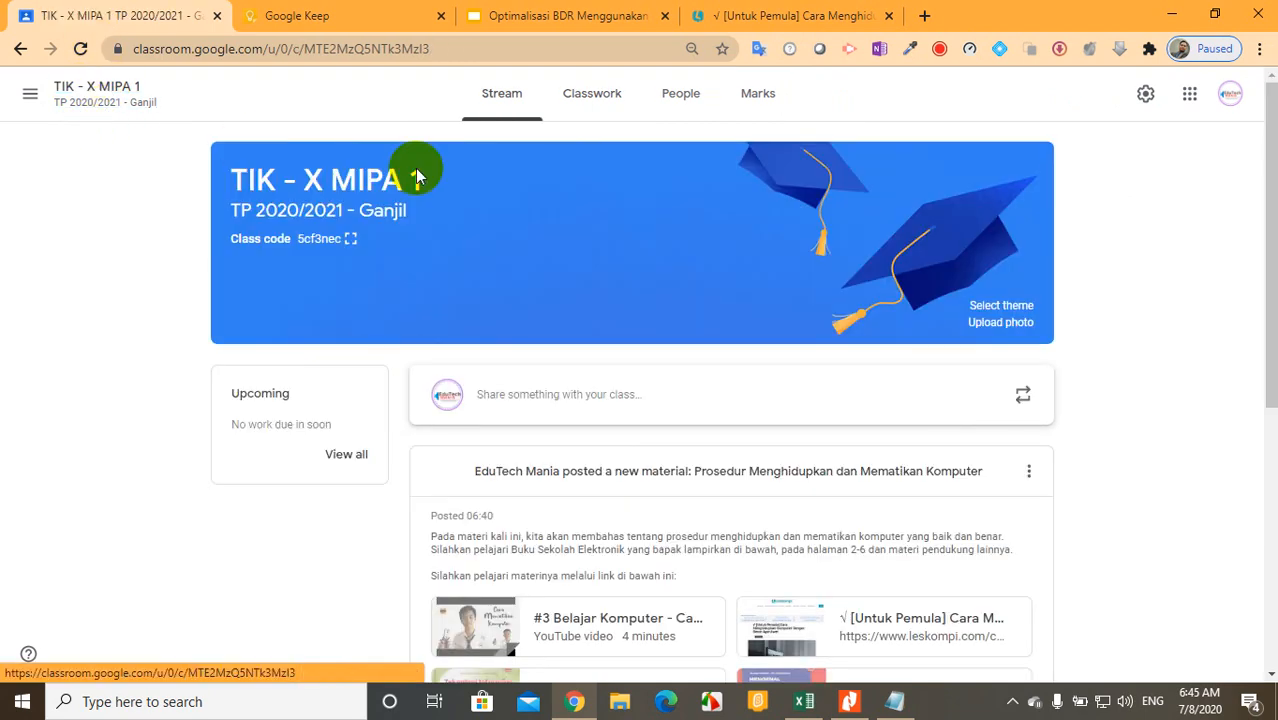
pyautogui.click(36, 98)
pyautogui.click(52, 96)
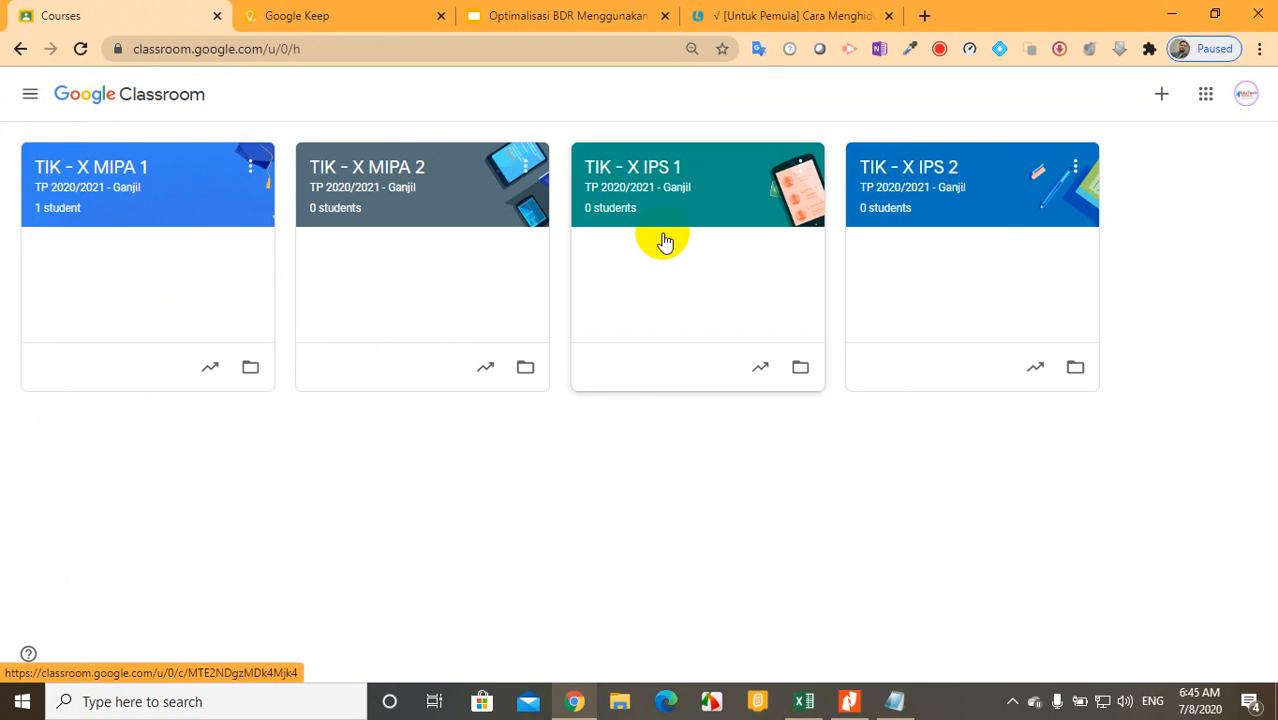
pyautogui.click(908, 702)
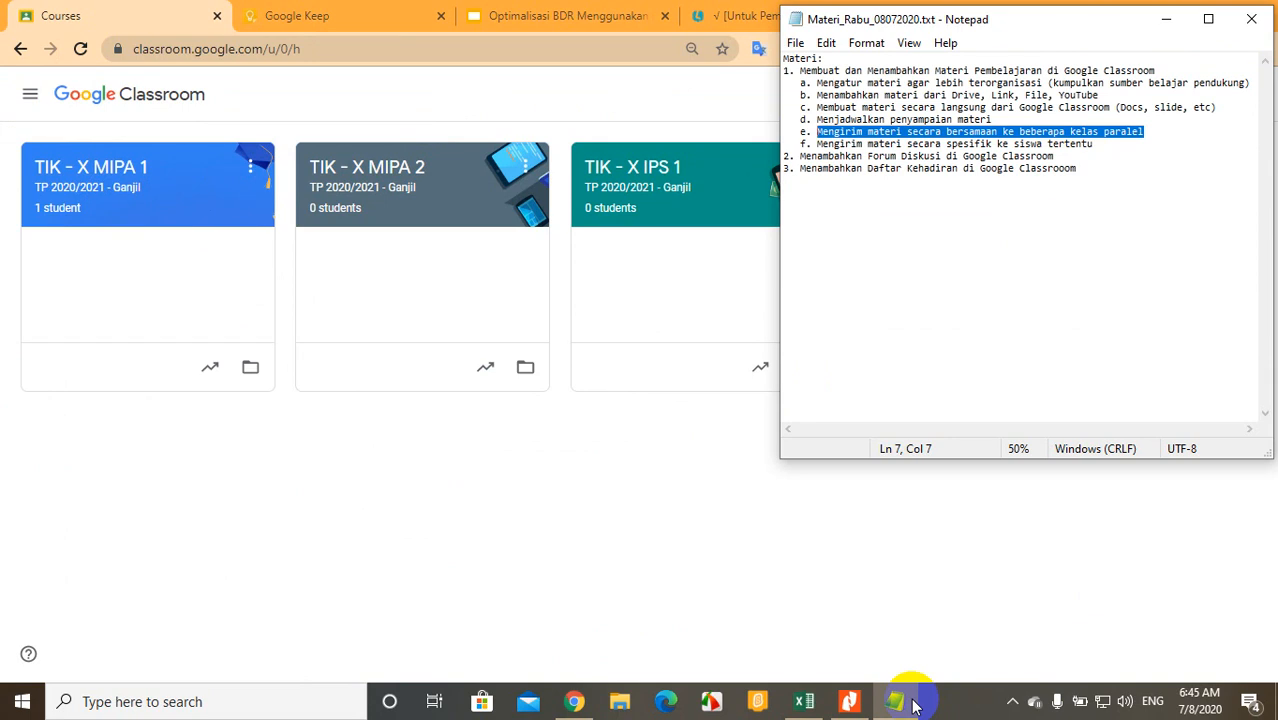
# Open the TIK - X MIPA 1 classwork and look over the kinds of content that can be created
pyautogui.click(126, 168)
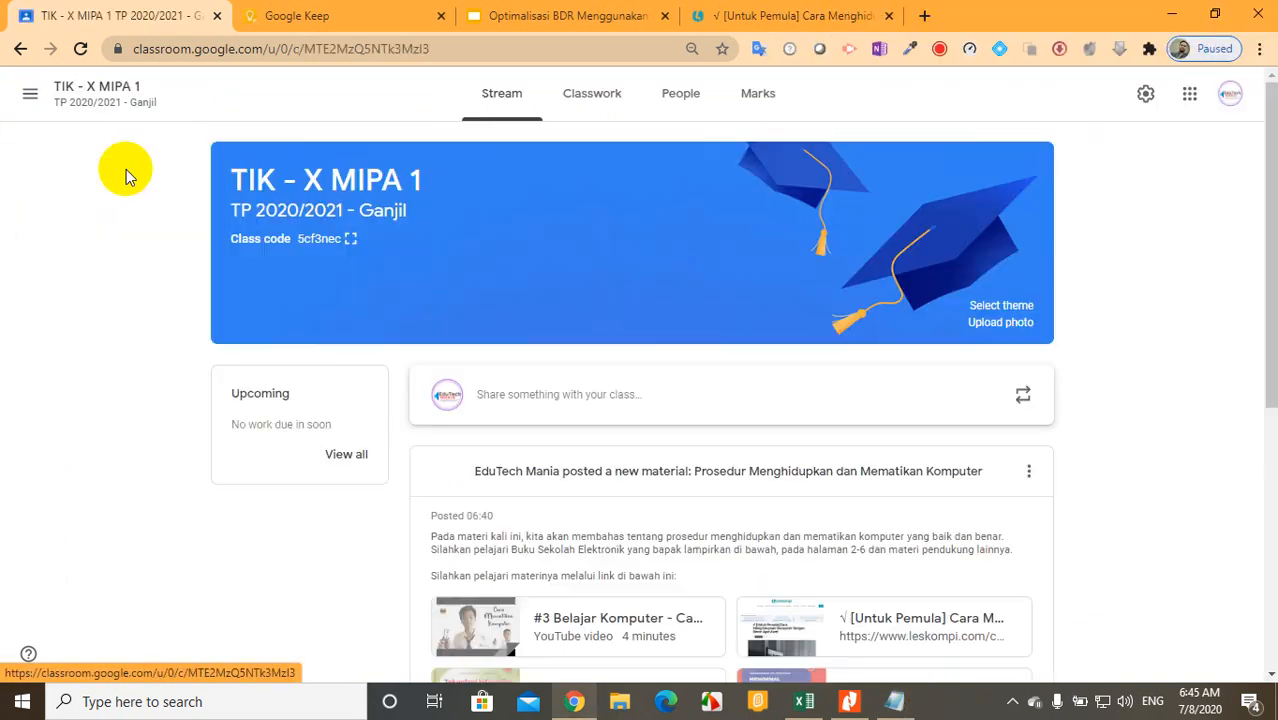
pyautogui.click(580, 102)
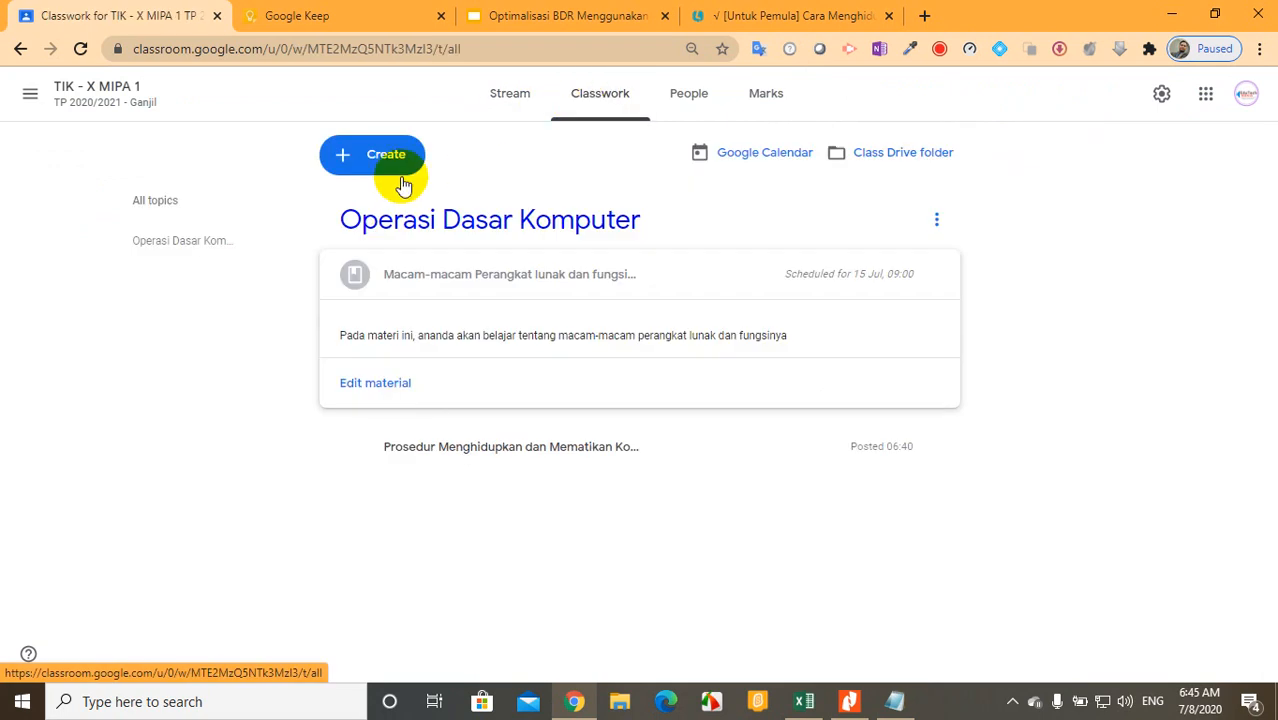
pyautogui.click(390, 157)
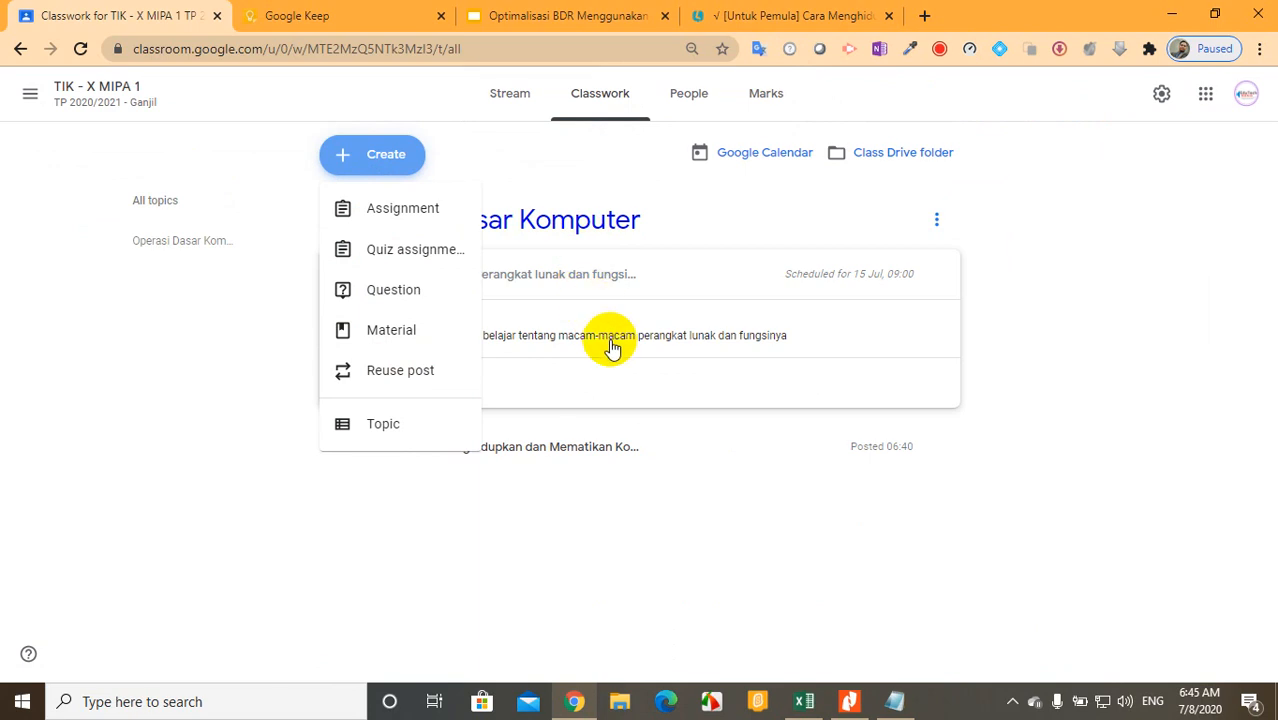
pyautogui.click(1140, 258)
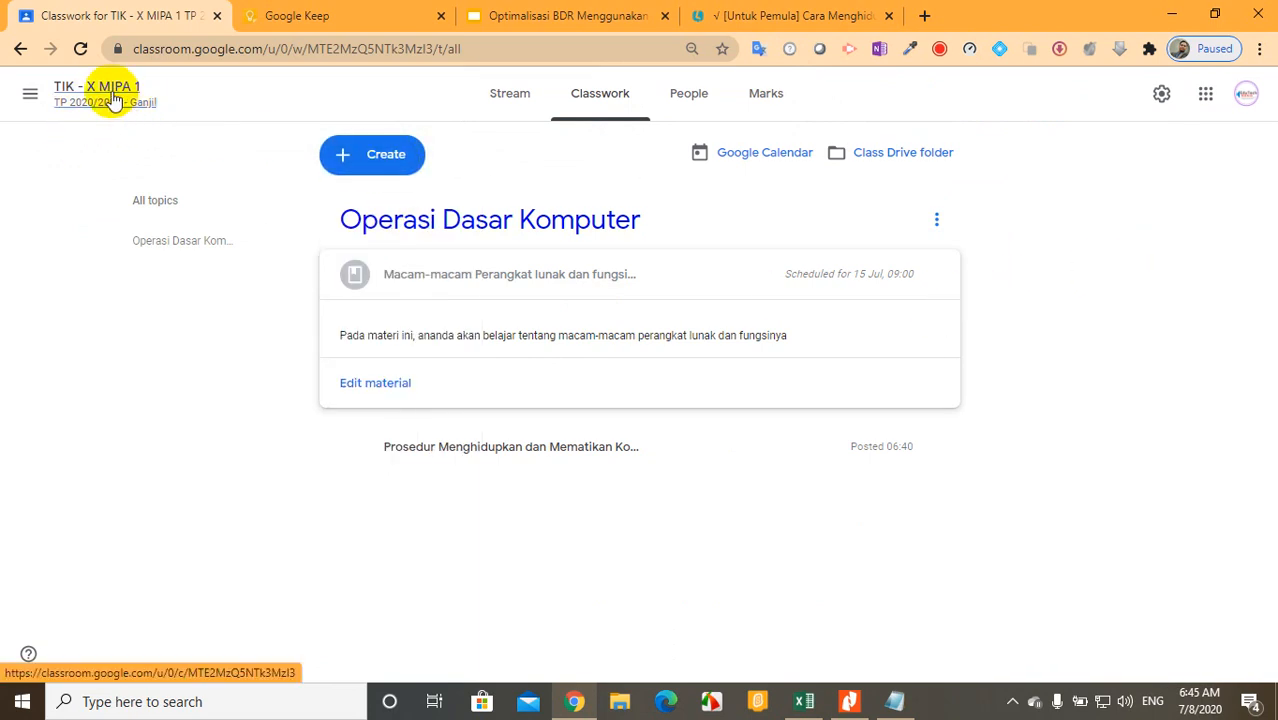
# Switch to the TIK - X MIPA 2 class and open its classwork, looking over the creation options
pyautogui.click(30, 92)
pyautogui.click(119, 338)
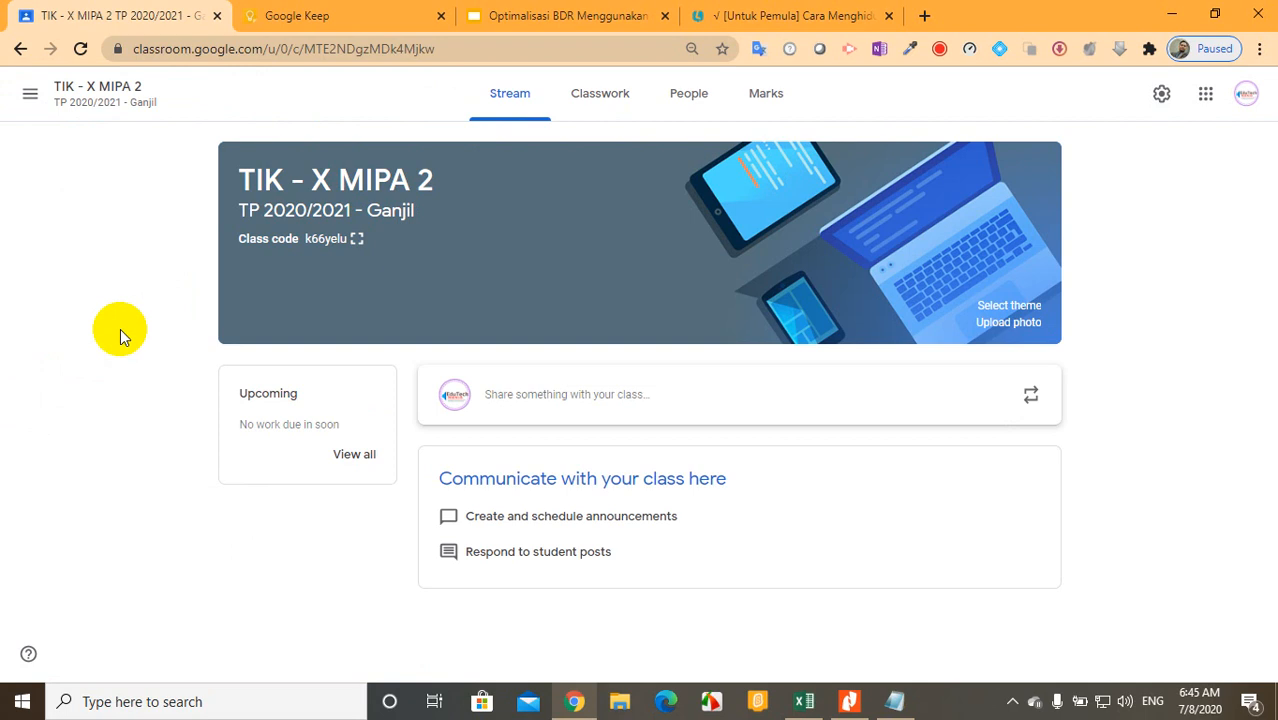
pyautogui.click(598, 106)
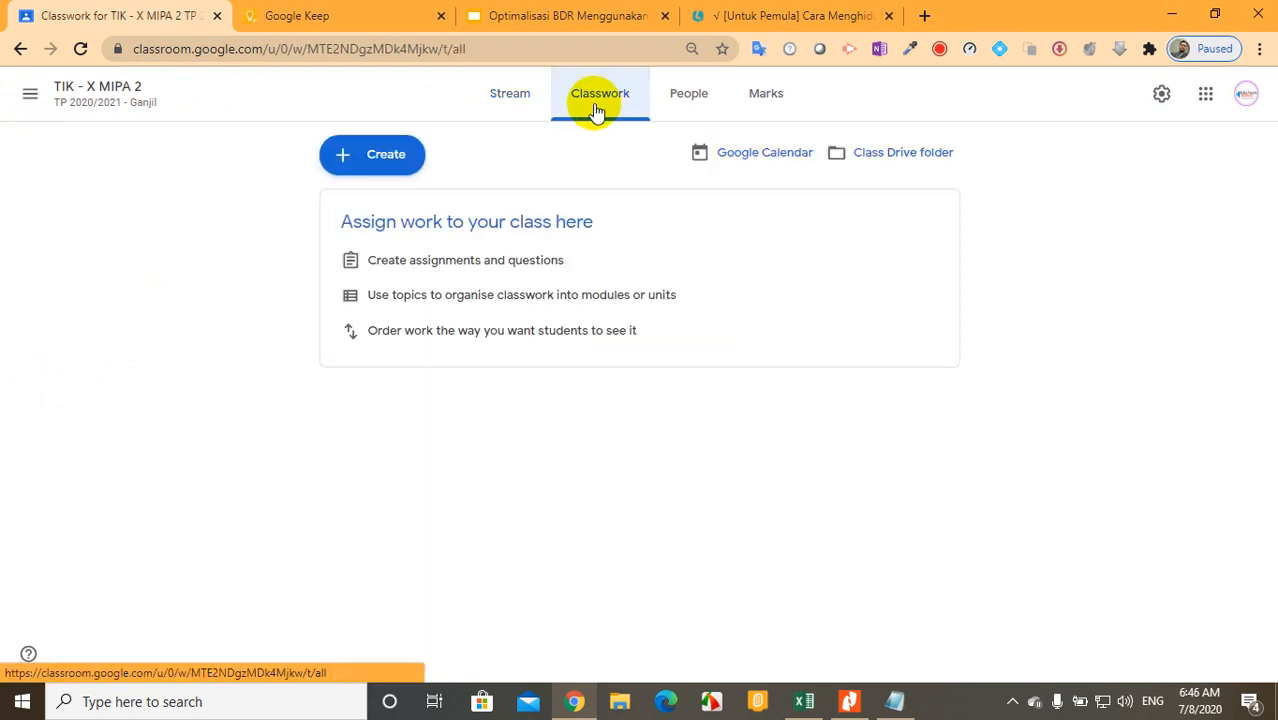
pyautogui.click(394, 160)
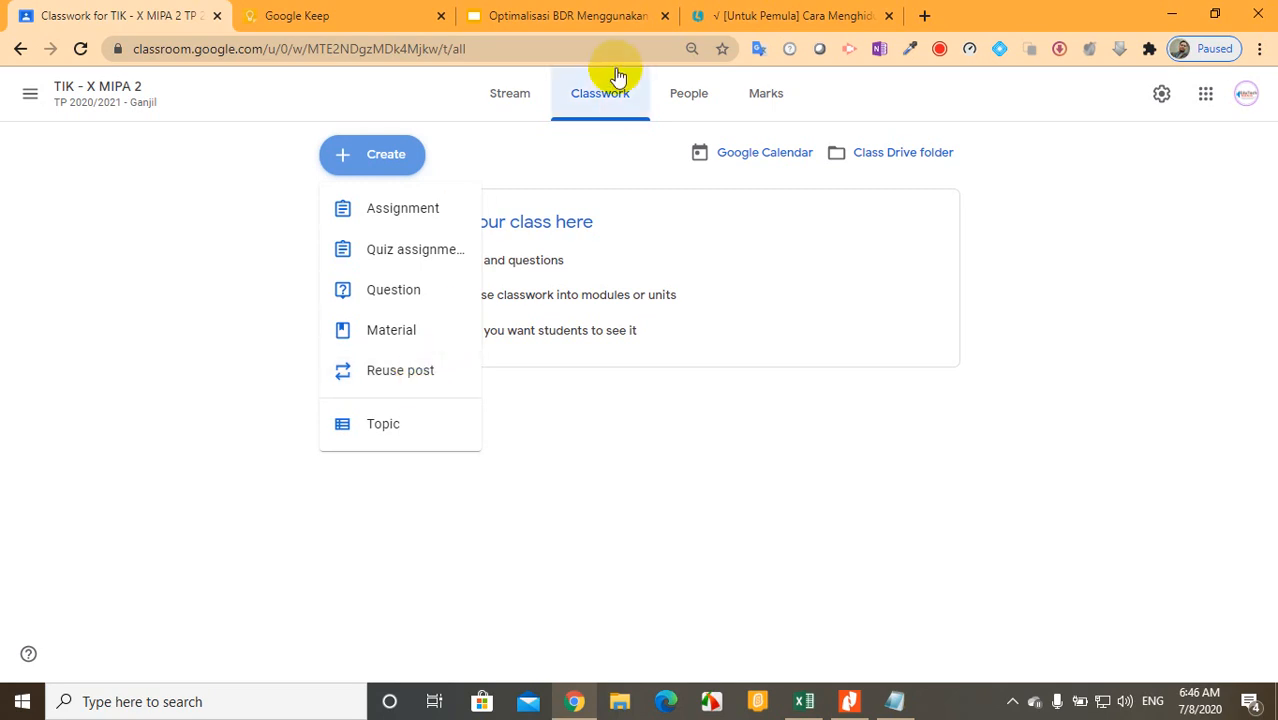
pyautogui.click(615, 110)
# Reuse the post "Prosedur Menghidupkan dan Mematikan Komputer" from TIK - X MIPA 1 without creating new copies of its attachments
pyautogui.click(385, 160)
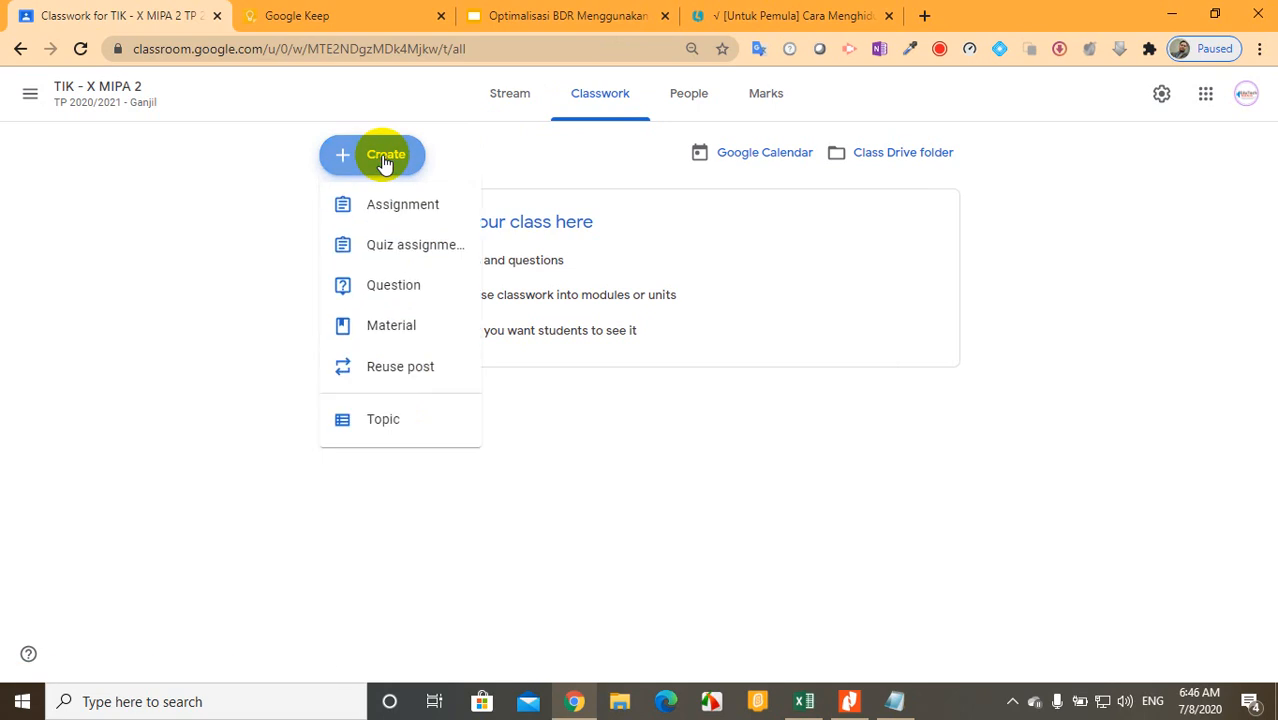
pyautogui.click(431, 370)
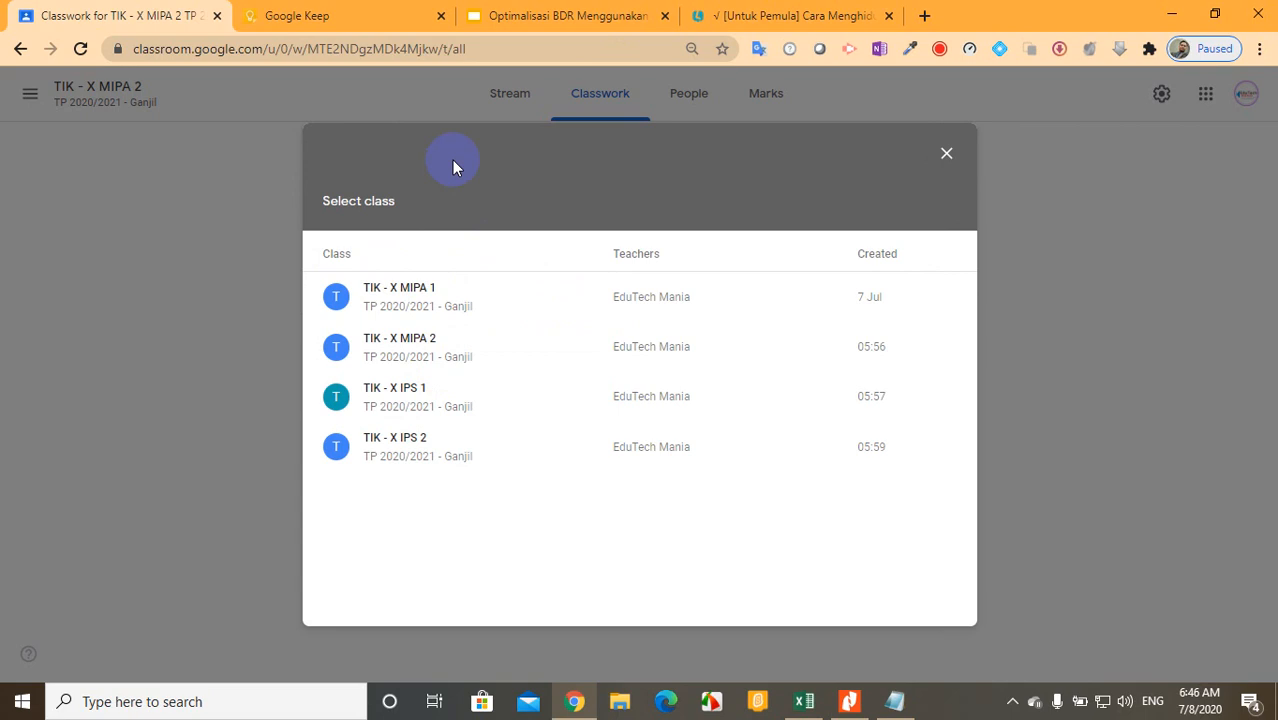
pyautogui.click(441, 296)
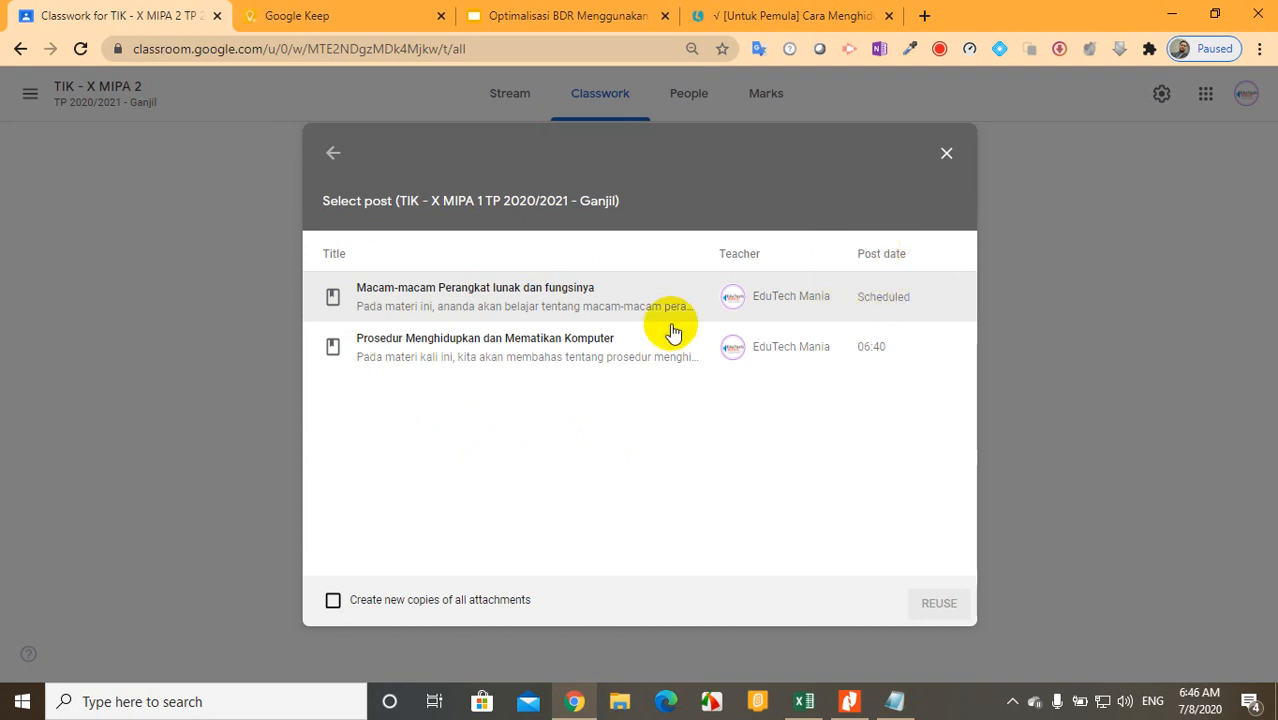
pyautogui.click(535, 360)
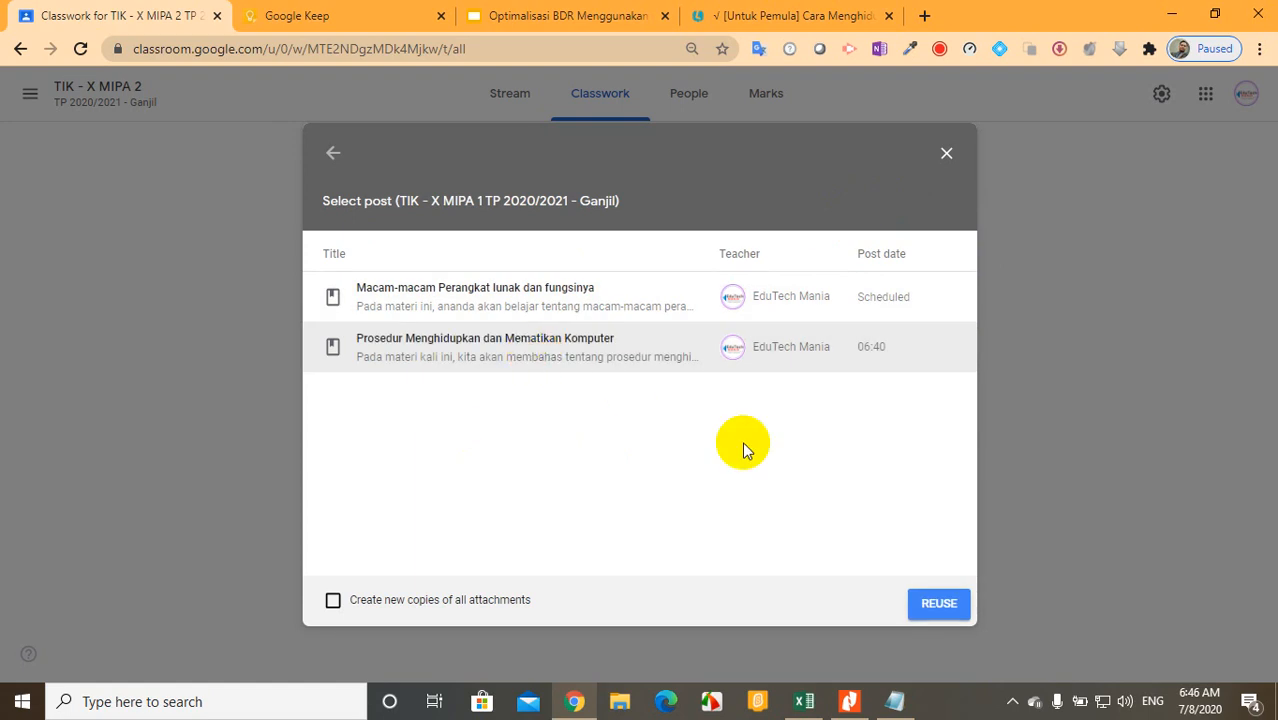
pyautogui.click(937, 618)
pyautogui.click(938, 606)
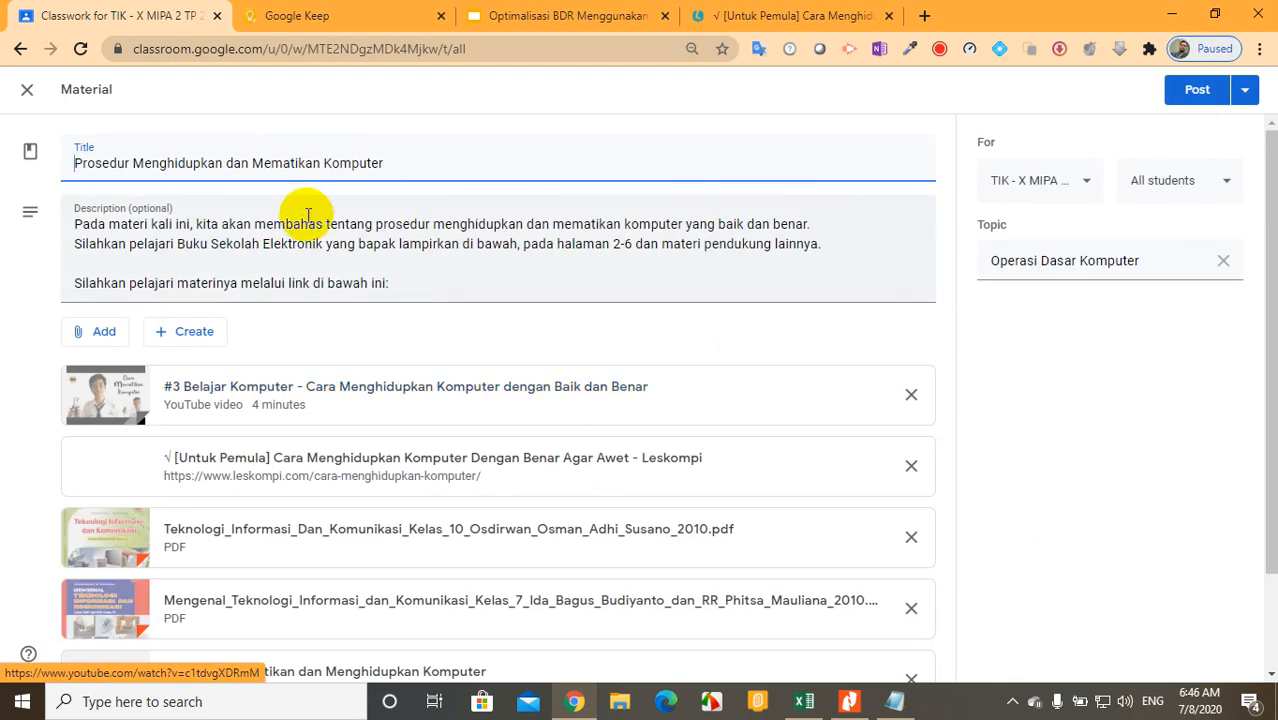
# Review the title, description and attachments of the reused material
pyautogui.scroll(-1, 399, 333)
pyautogui.scroll(2, 396, 333)
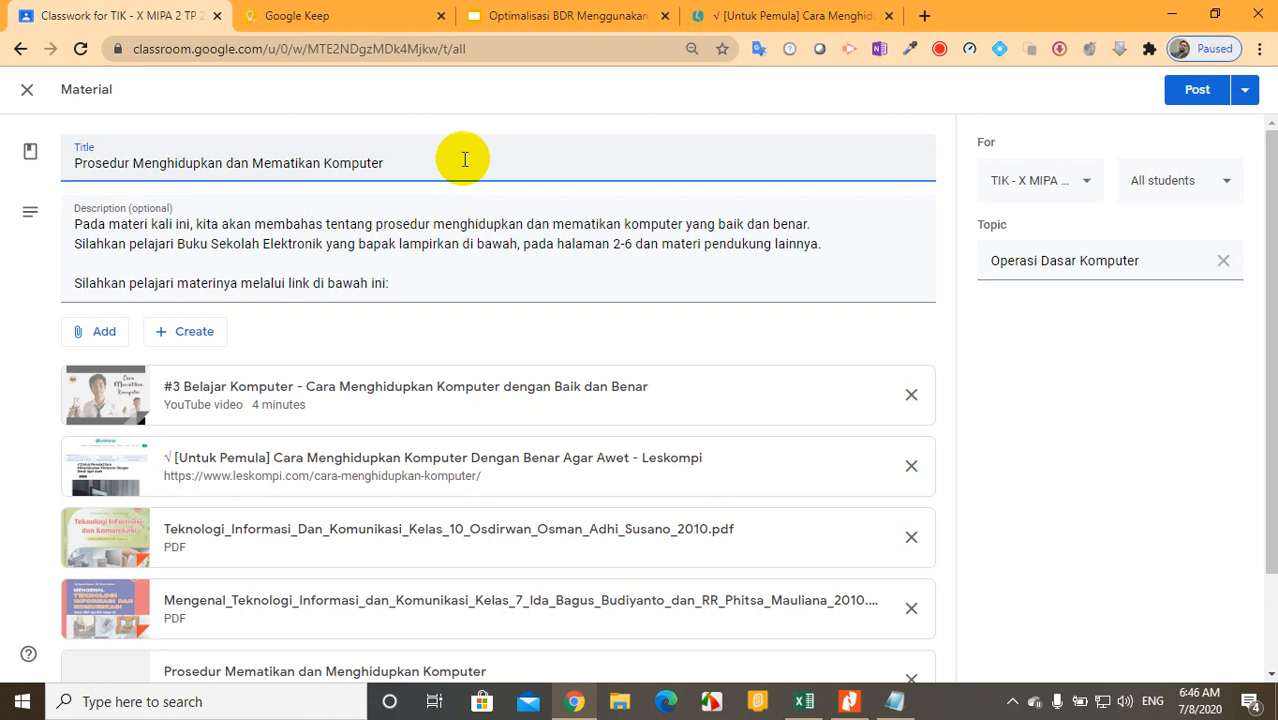
pyautogui.click(468, 266)
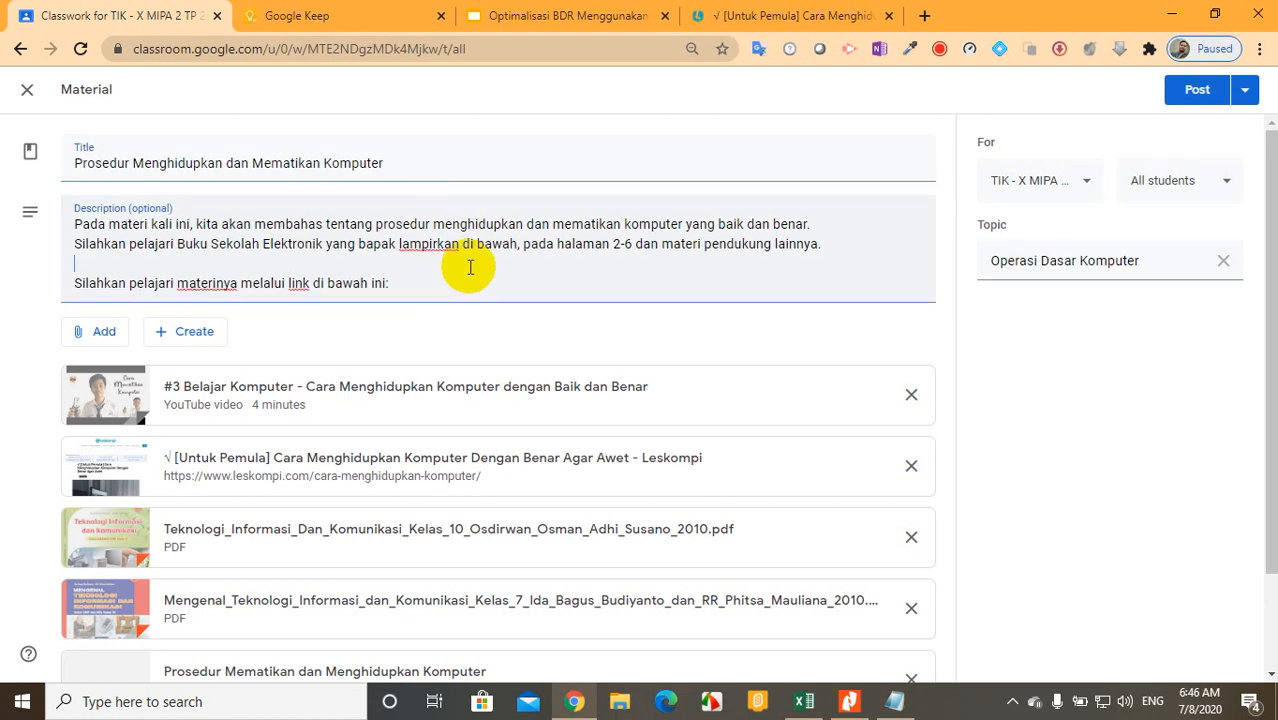
pyautogui.click(468, 160)
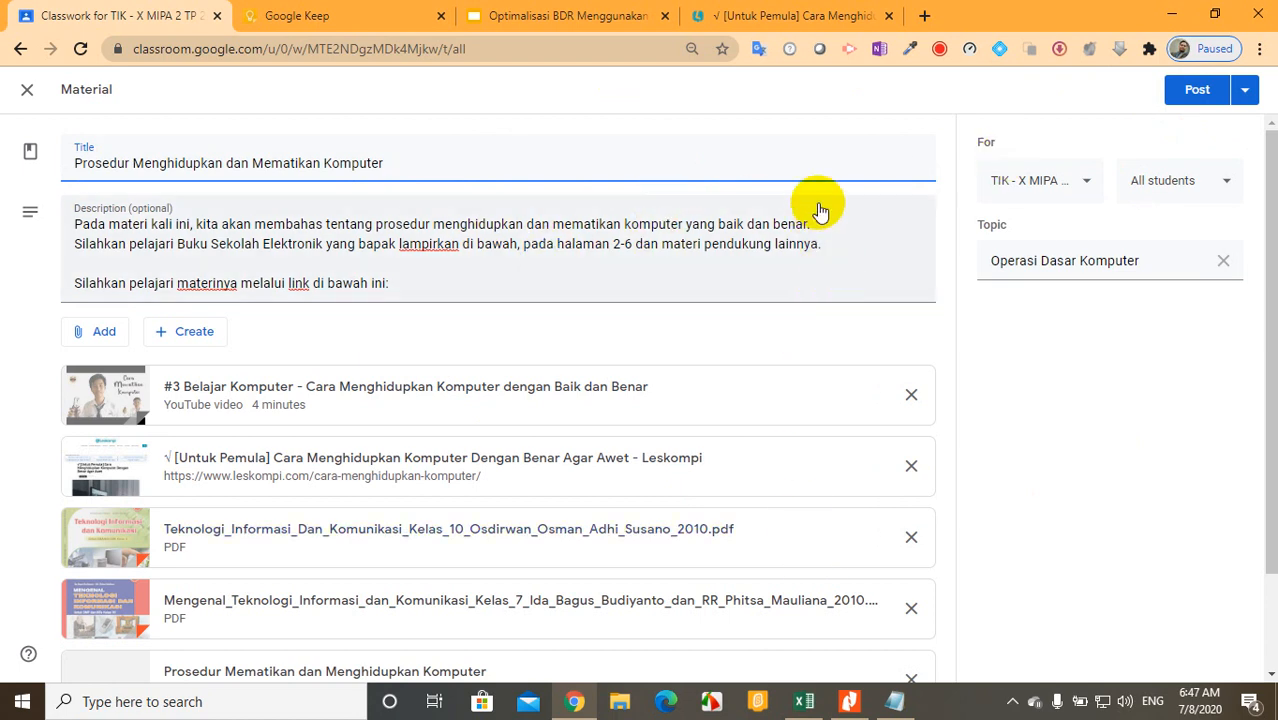
pyautogui.click(727, 226)
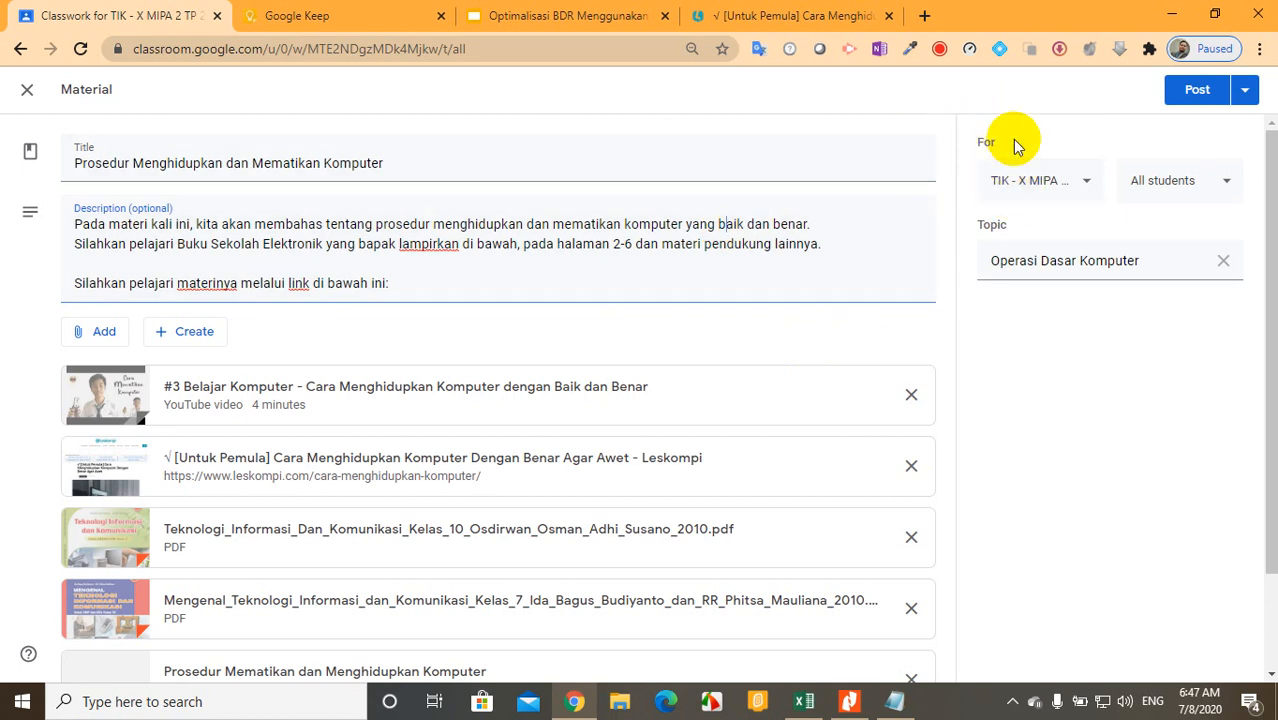
# Add TIK - X MIPA 1, TIK - X IPS 1 and TIK - X IPS 2 as recipient classes and post the material
pyautogui.click(1087, 185)
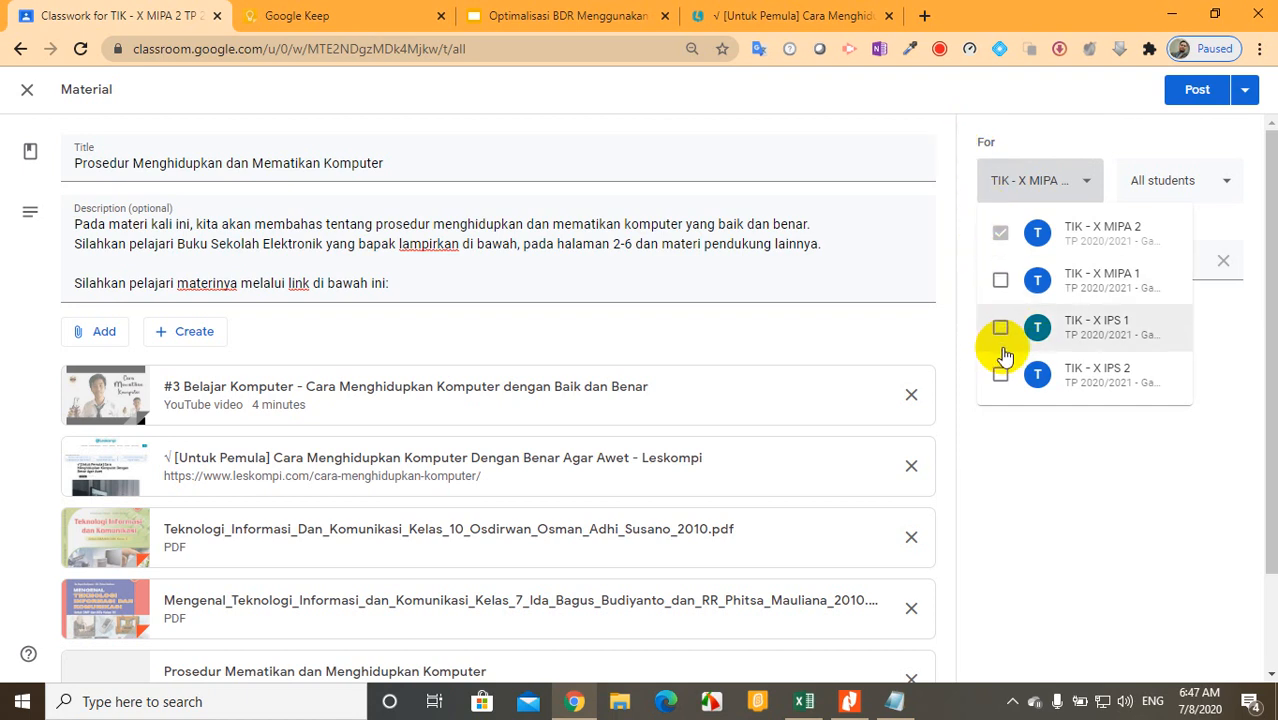
pyautogui.click(1002, 282)
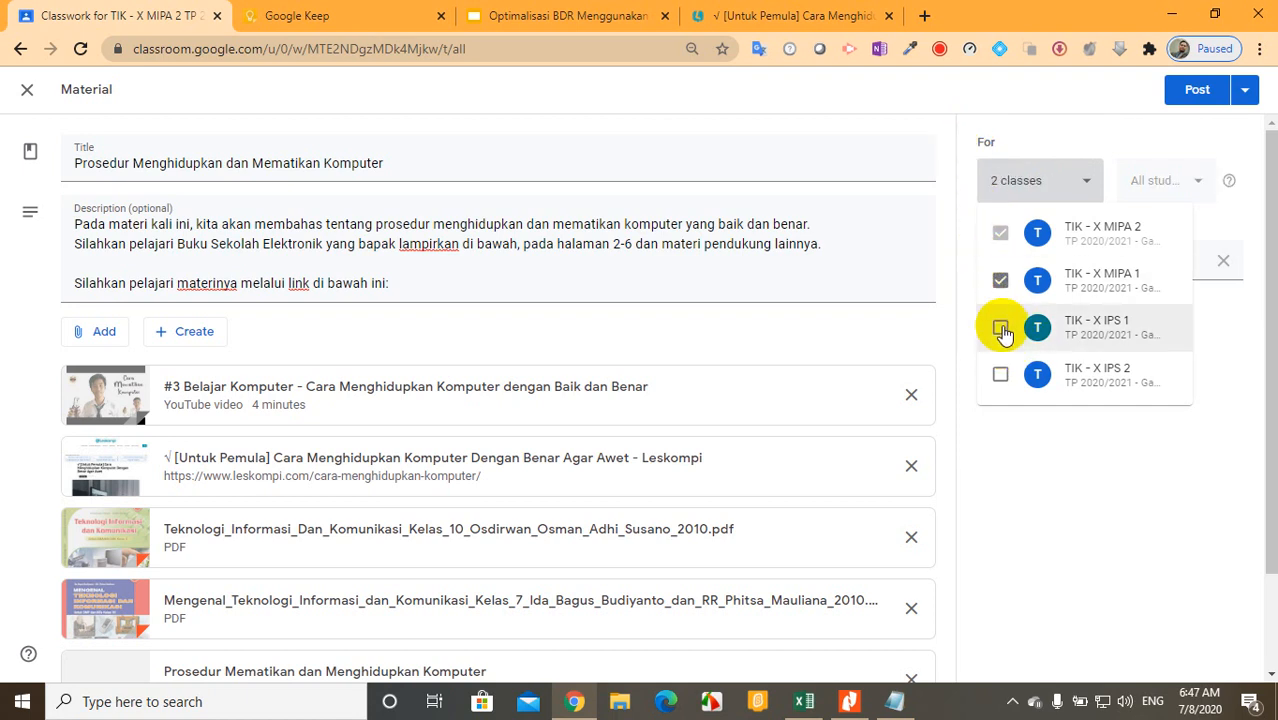
pyautogui.click(1000, 328)
pyautogui.click(1000, 374)
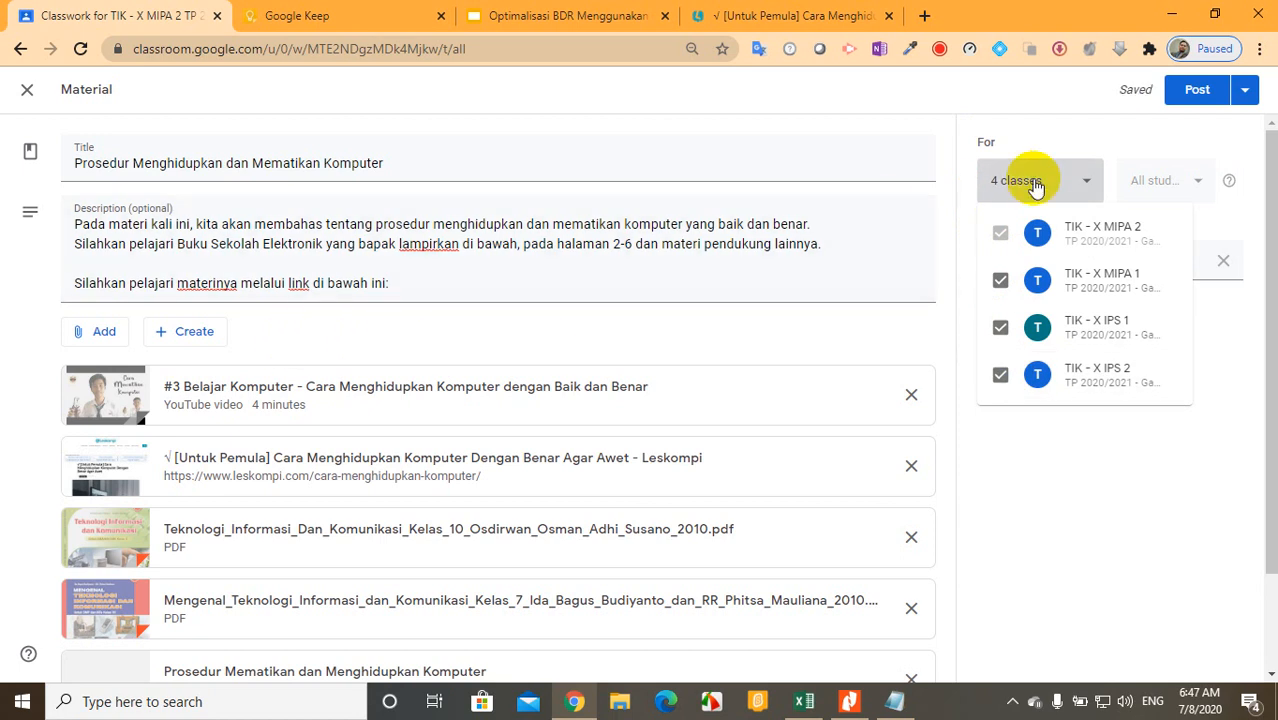
pyautogui.click(1192, 92)
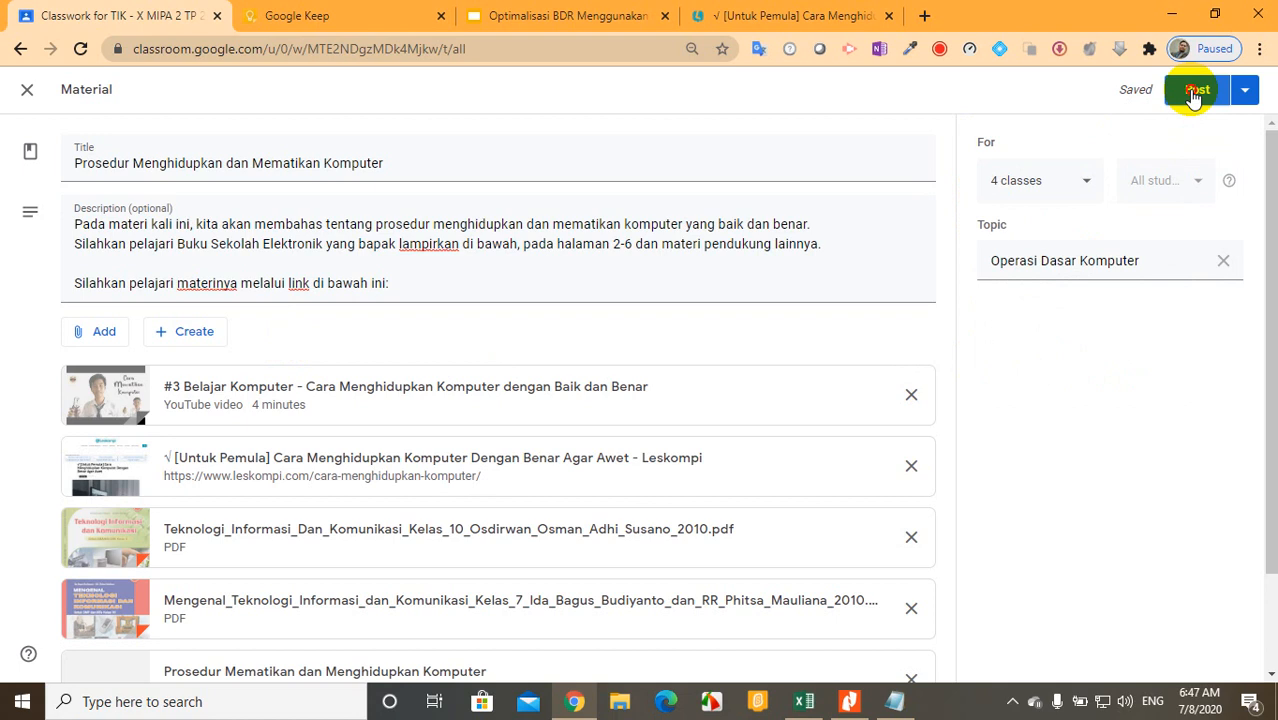
pyautogui.click(1190, 92)
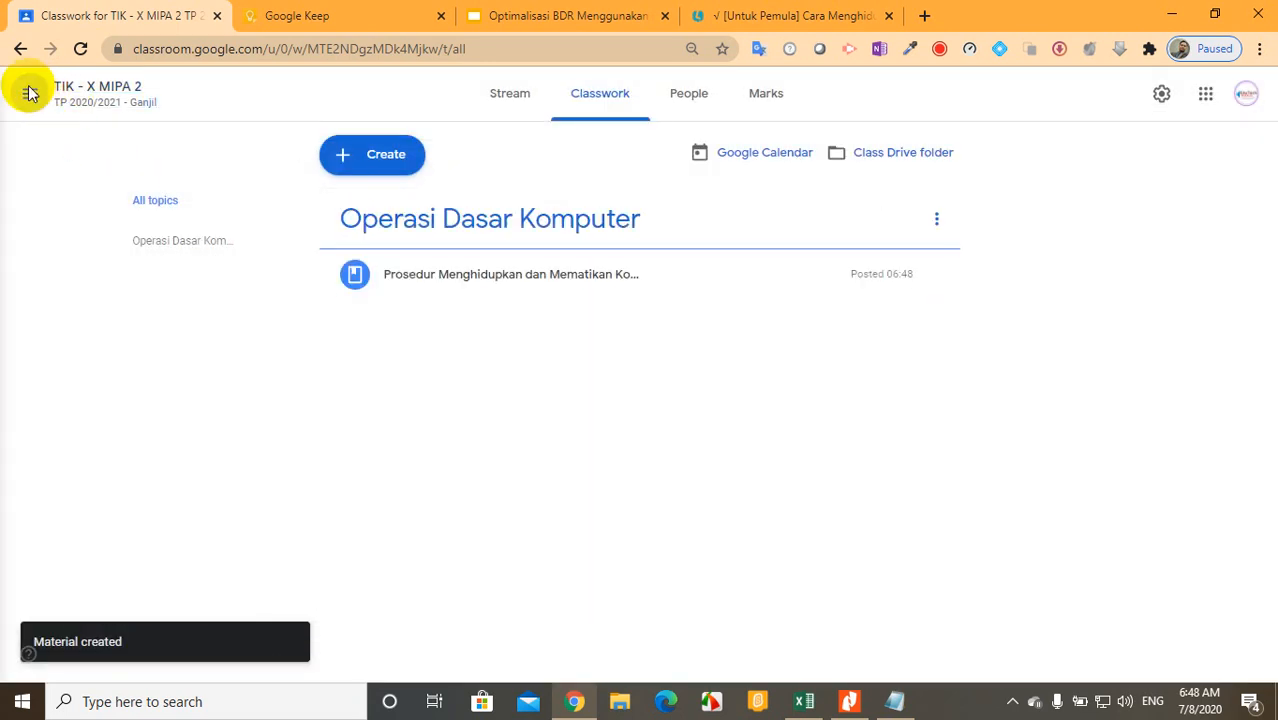
# Open the TIK - X MIPA 2 classwork from the class overview and expand the posted material to check it
pyautogui.click(30, 93)
pyautogui.click(80, 93)
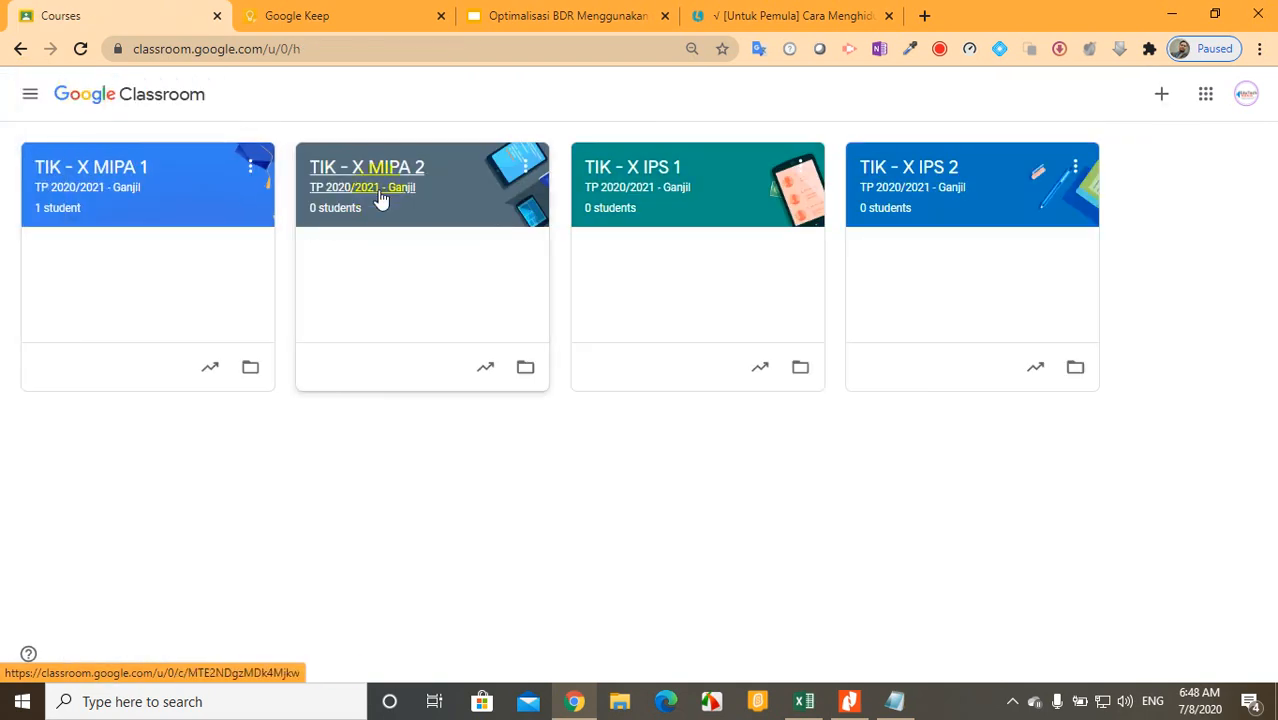
pyautogui.click(397, 170)
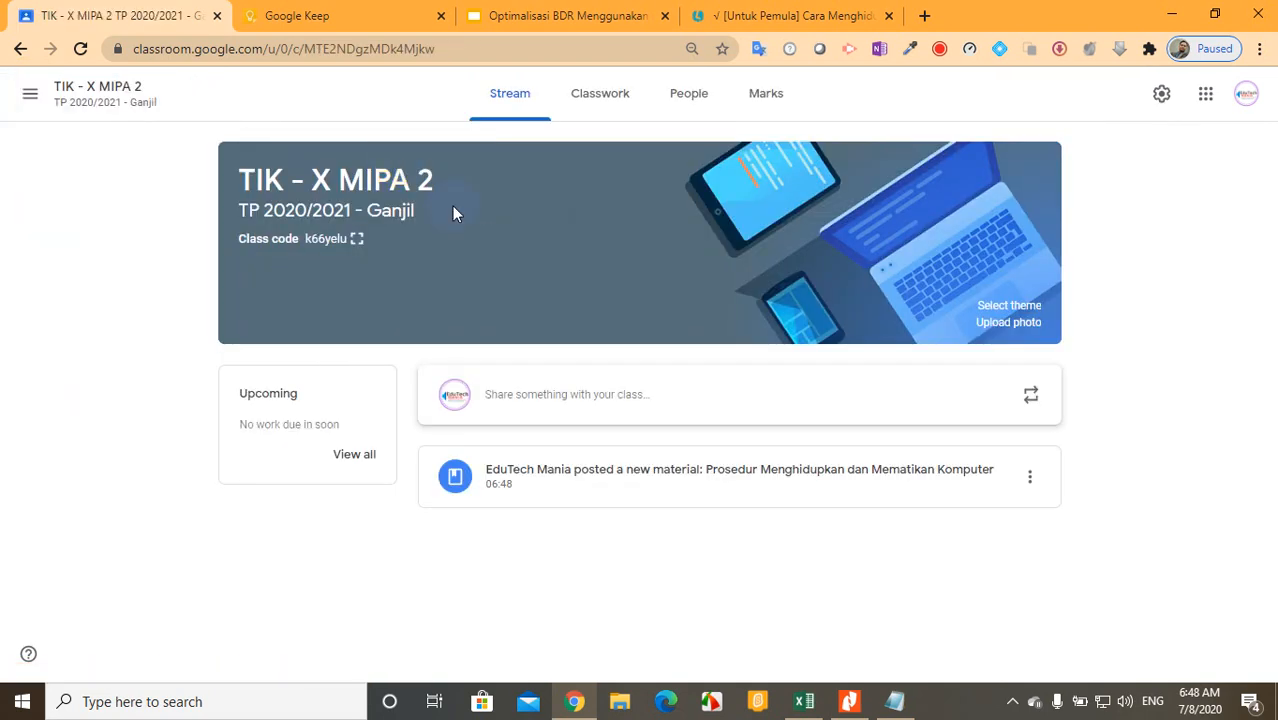
pyautogui.click(603, 100)
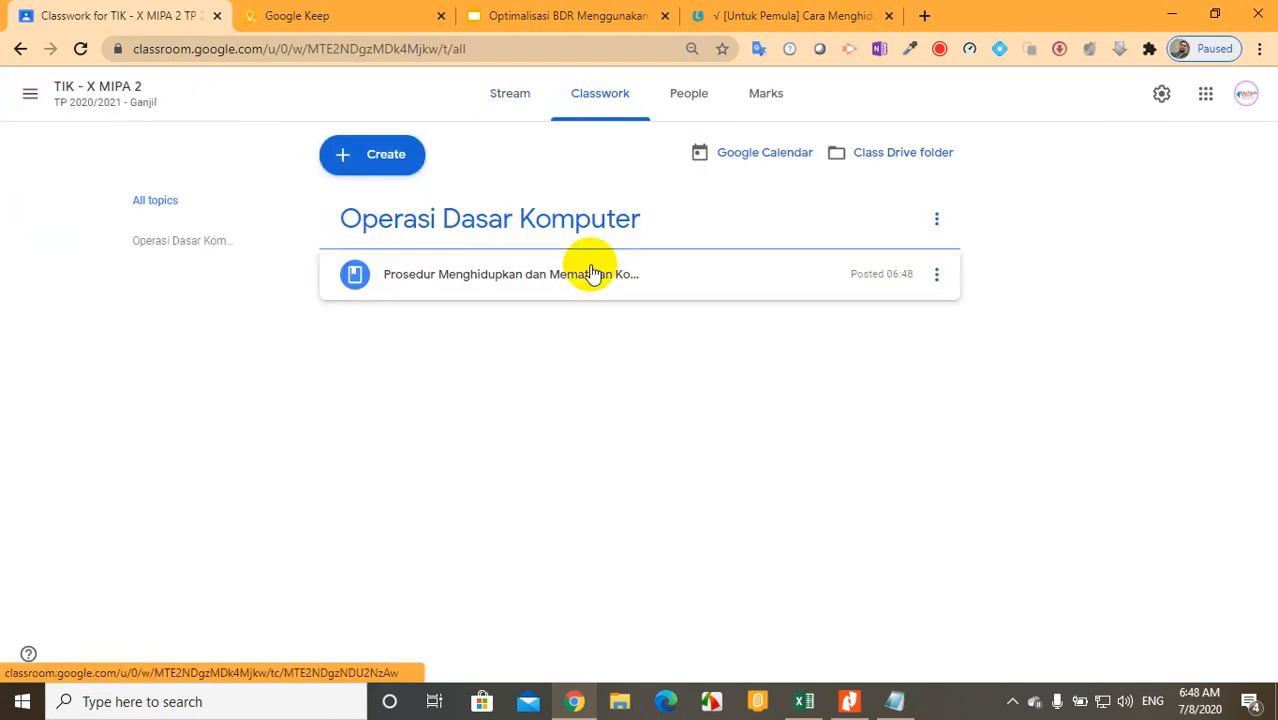
pyautogui.click(485, 280)
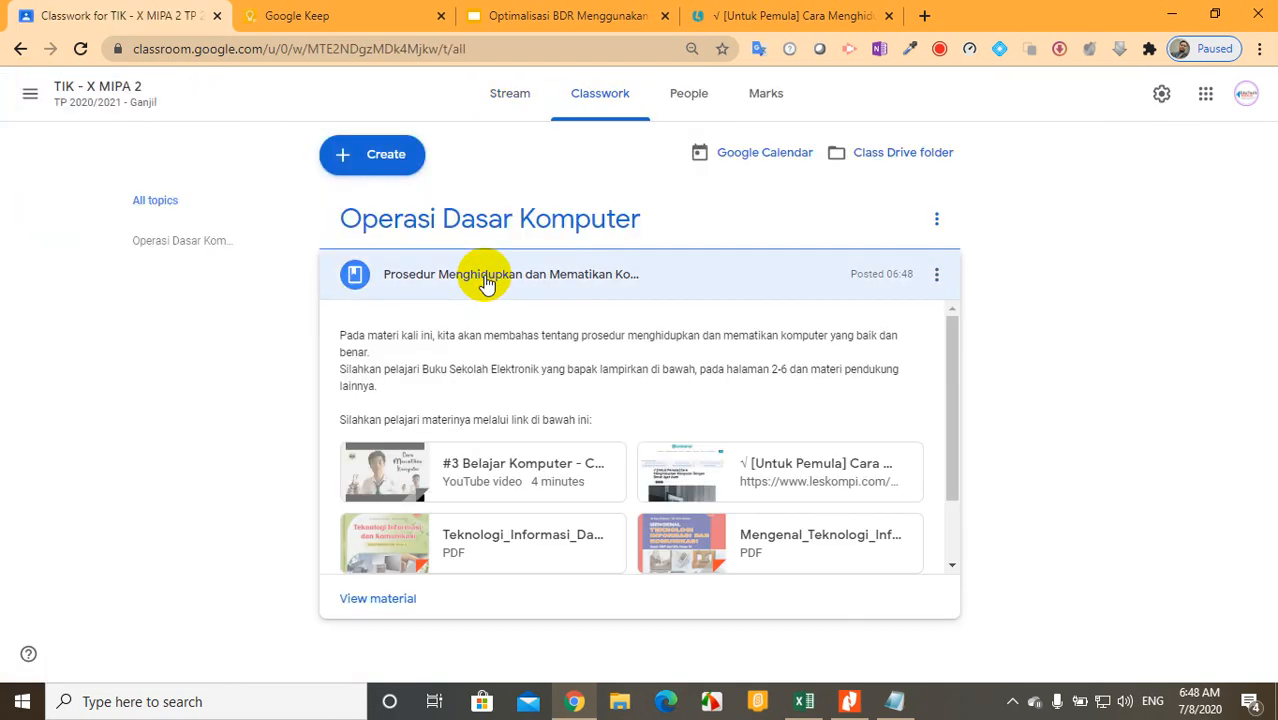
# Open the TIK - X IPS 1 classwork and expand the posted material to check it there
pyautogui.click(30, 93)
pyautogui.click(63, 105)
pyautogui.click(633, 170)
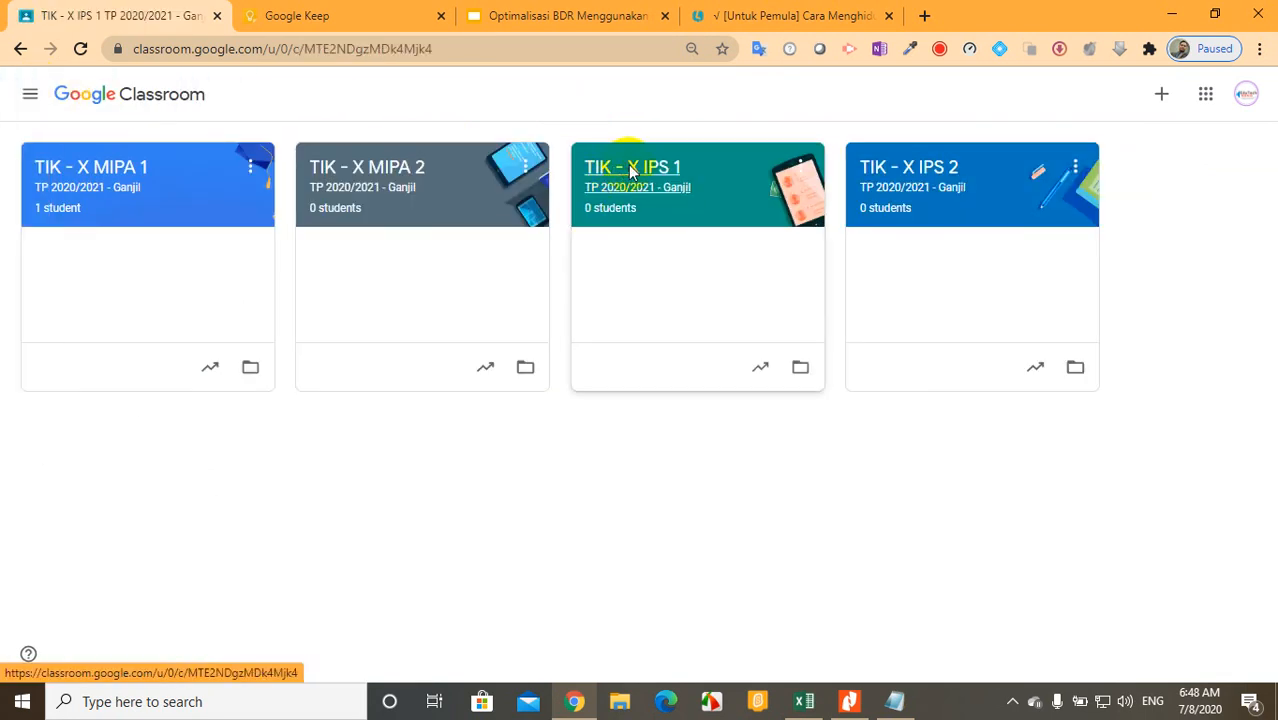
pyautogui.click(617, 100)
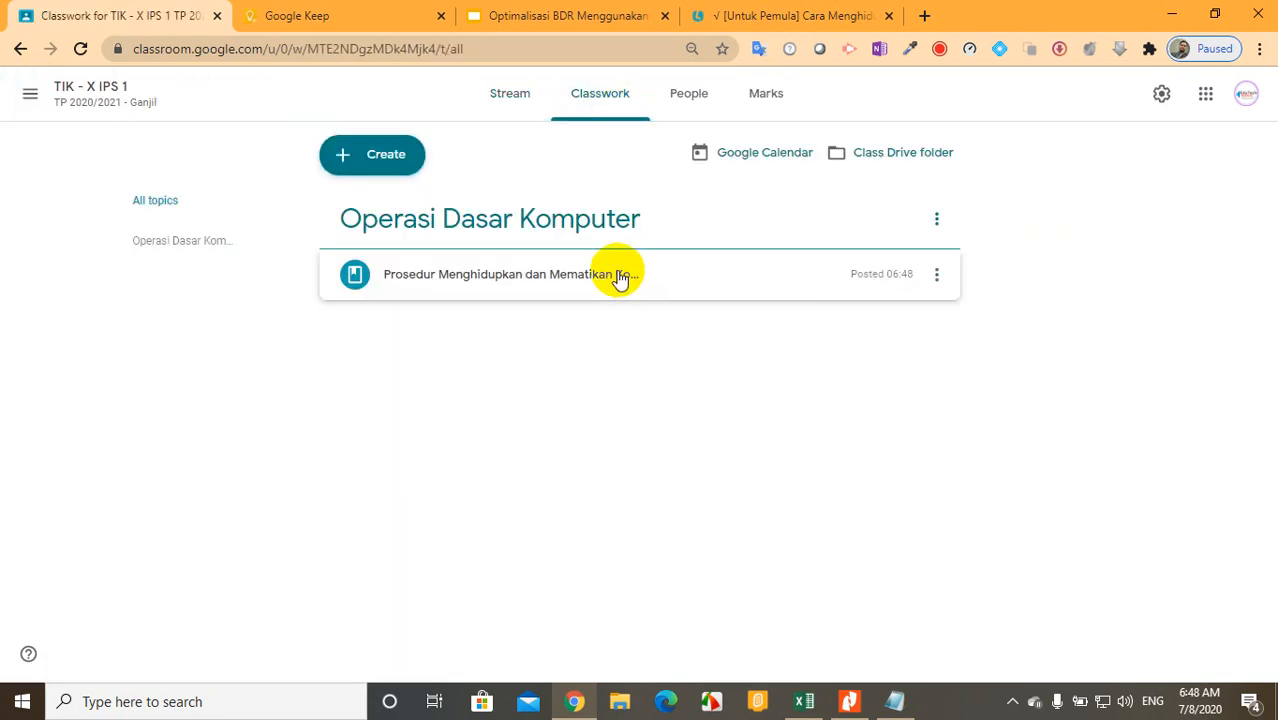
pyautogui.click(606, 283)
# Open the TIK - X IPS 2 classwork from the class overview to check the posted material there
pyautogui.click(30, 93)
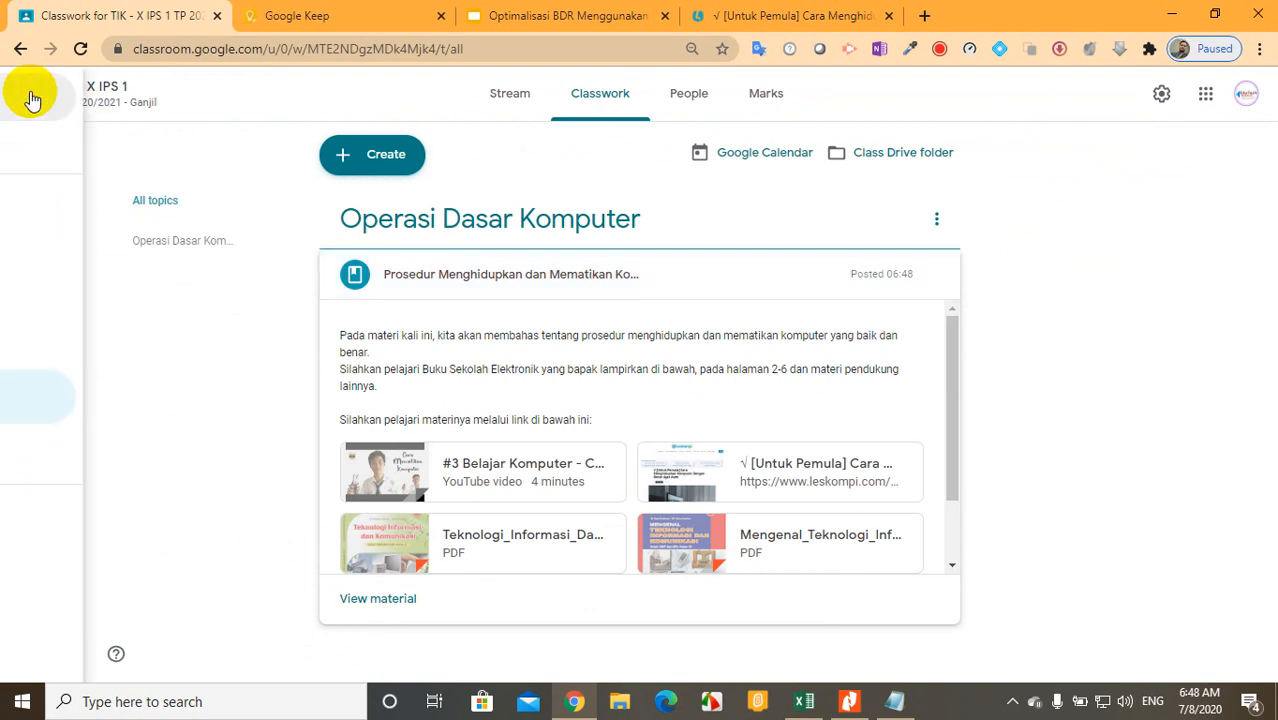
pyautogui.click(36, 96)
pyautogui.click(910, 170)
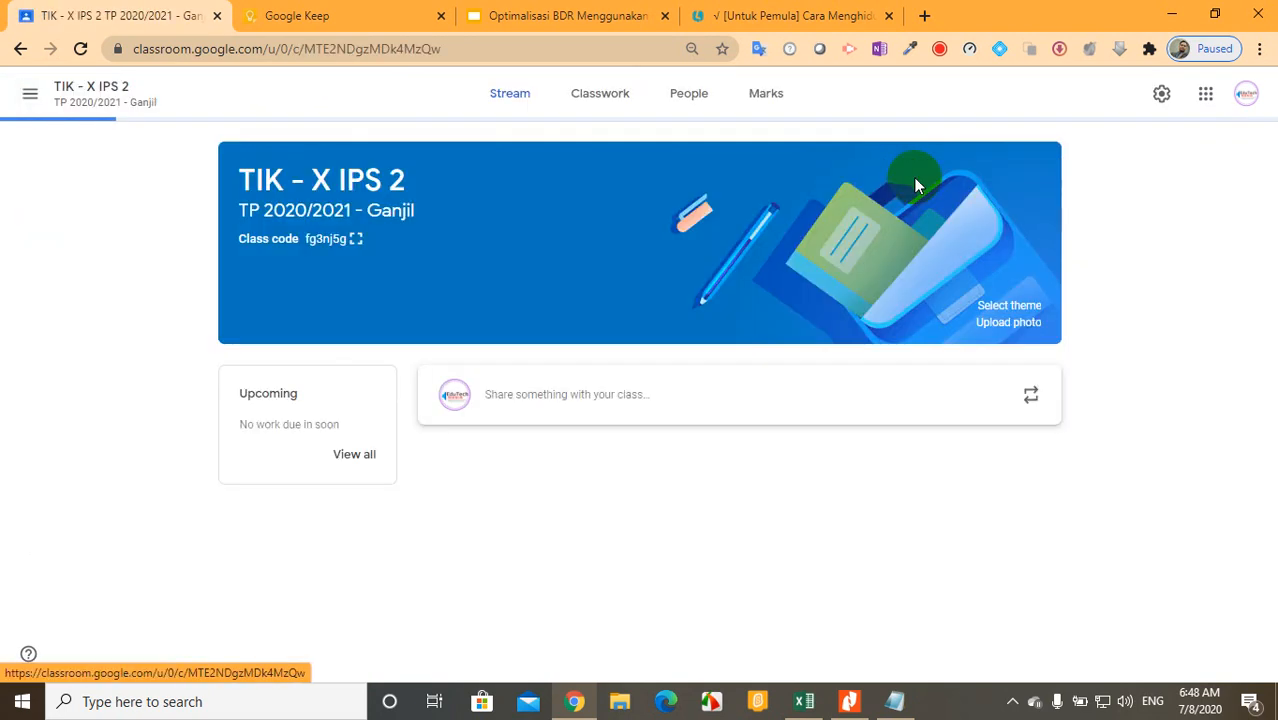
pyautogui.click(605, 106)
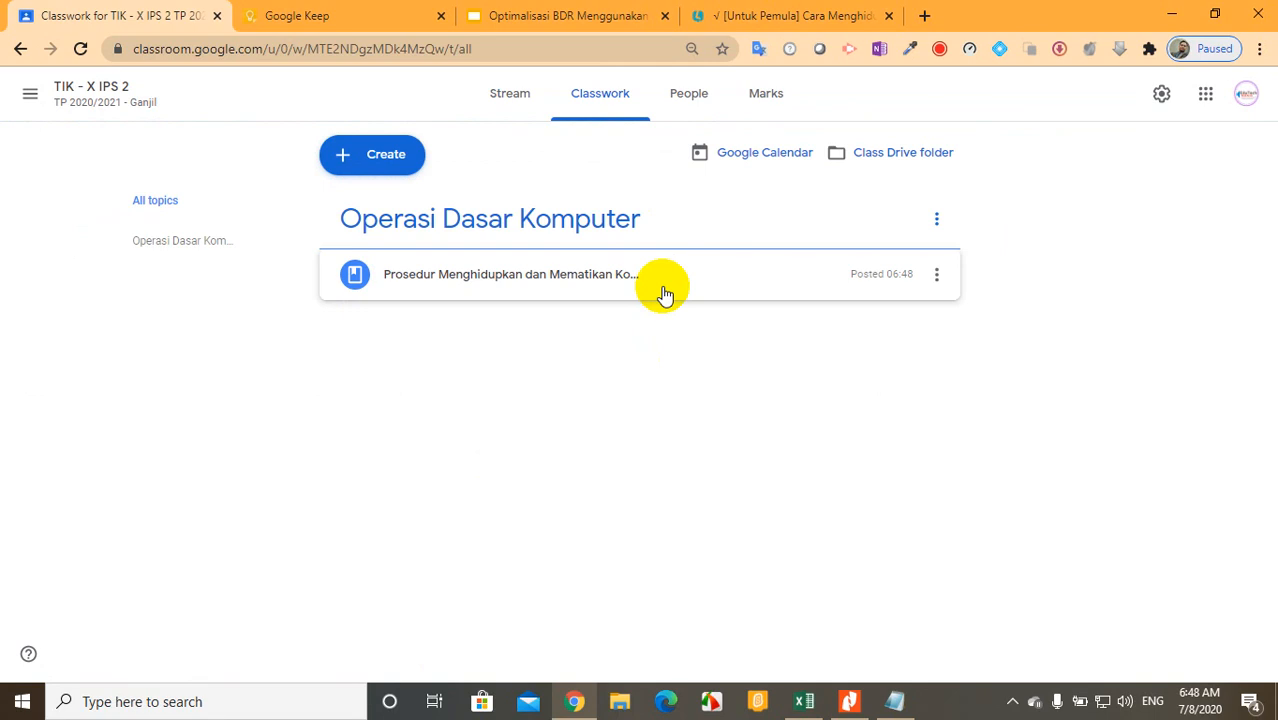
# Consult the lesson outline Materi_Rabu_08072020.txt in Notepad and return to the TIK - X IPS 2 classwork in the browser
pyautogui.click(898, 702)
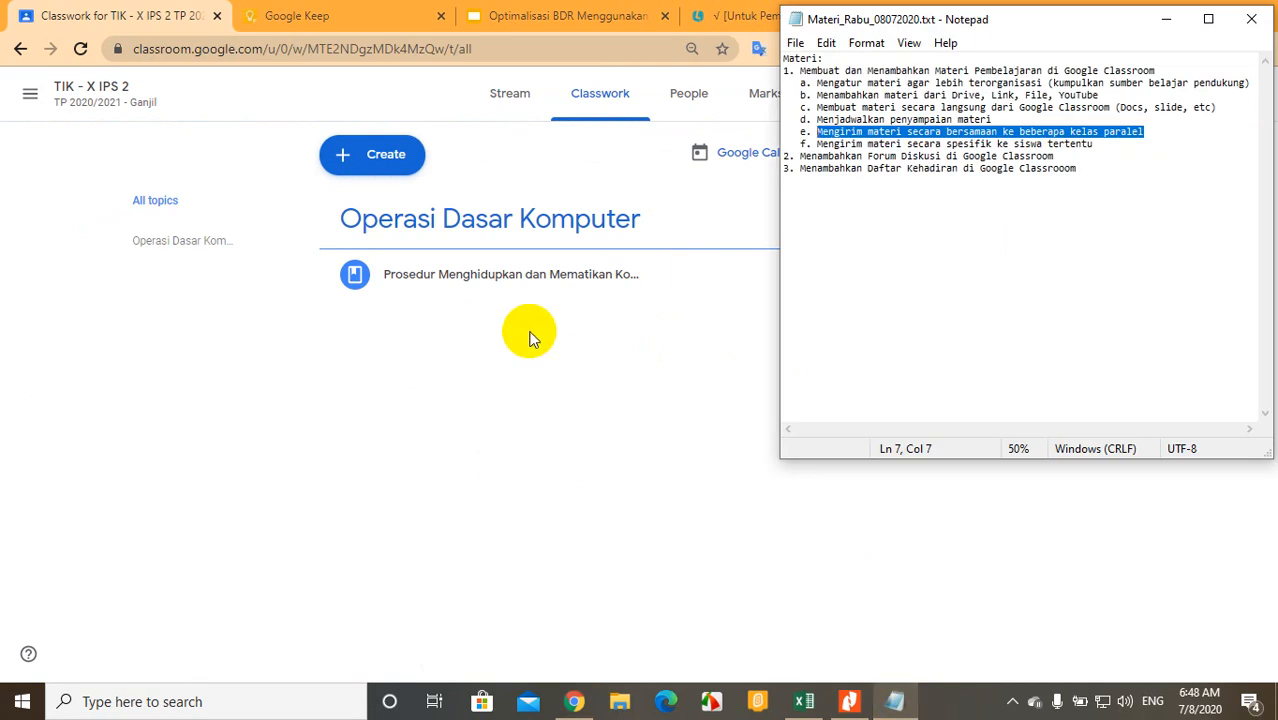
pyautogui.click(523, 511)
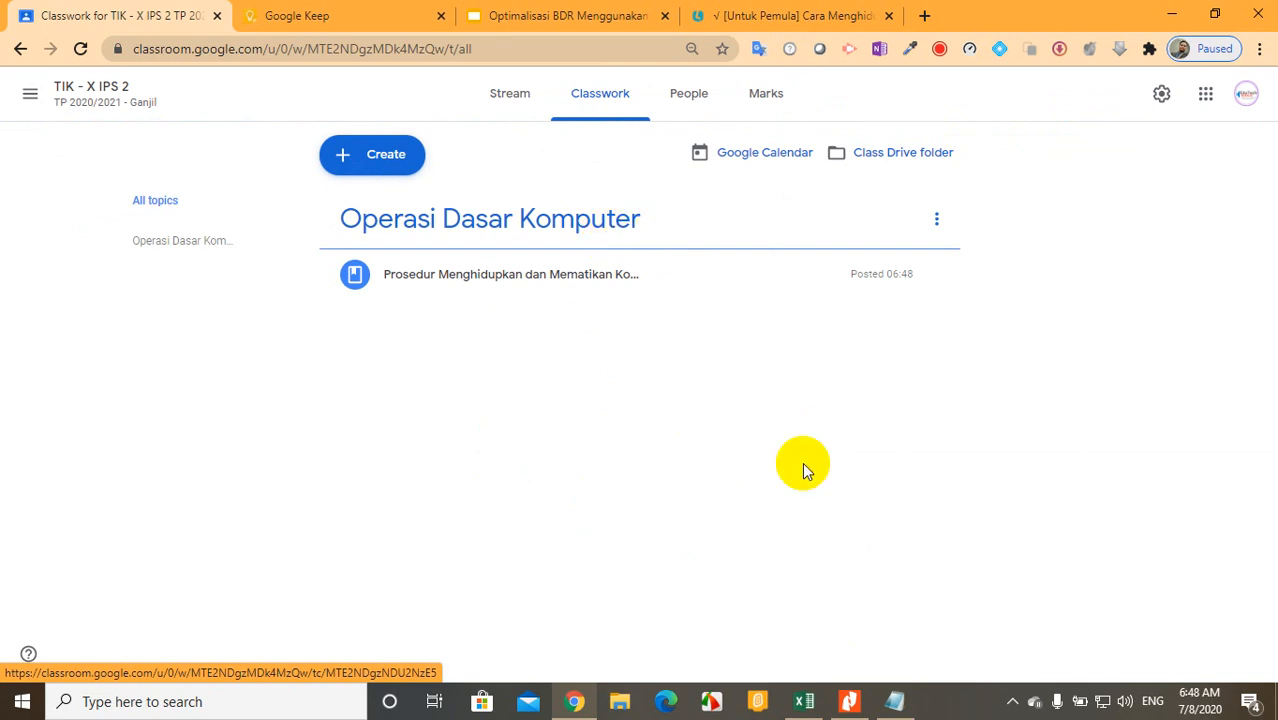
pyautogui.click(896, 701)
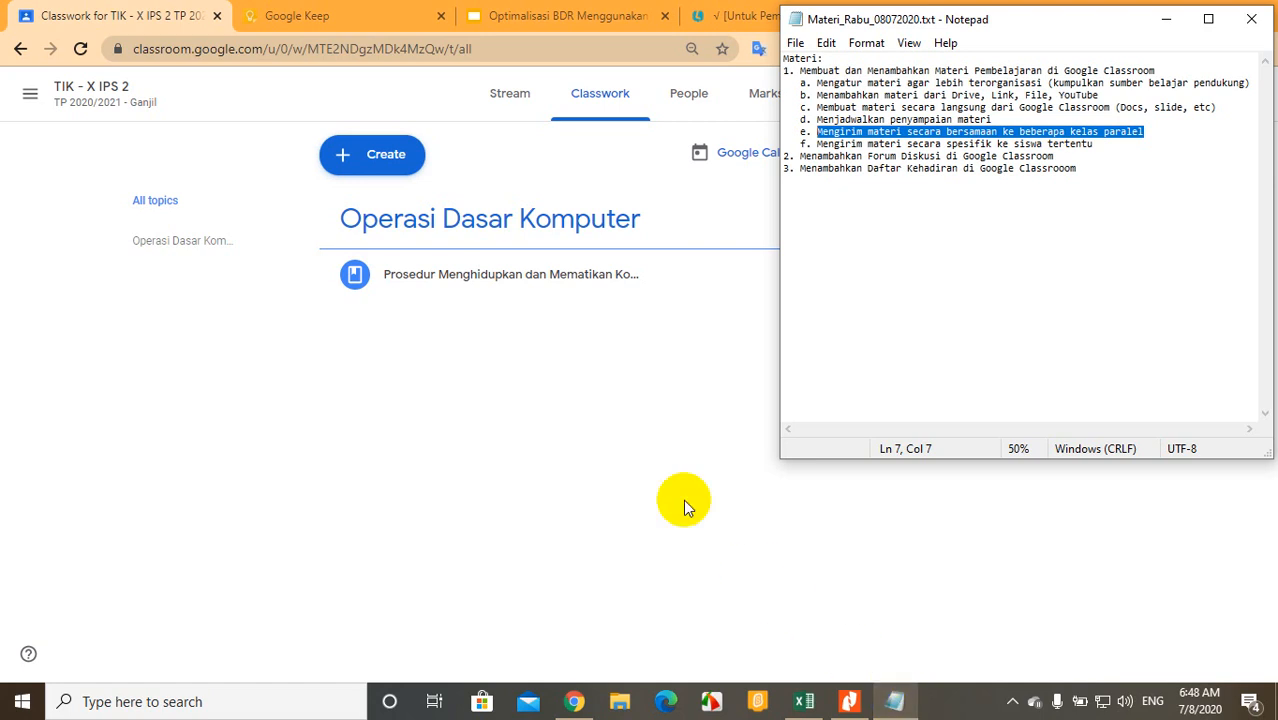
pyautogui.click(544, 447)
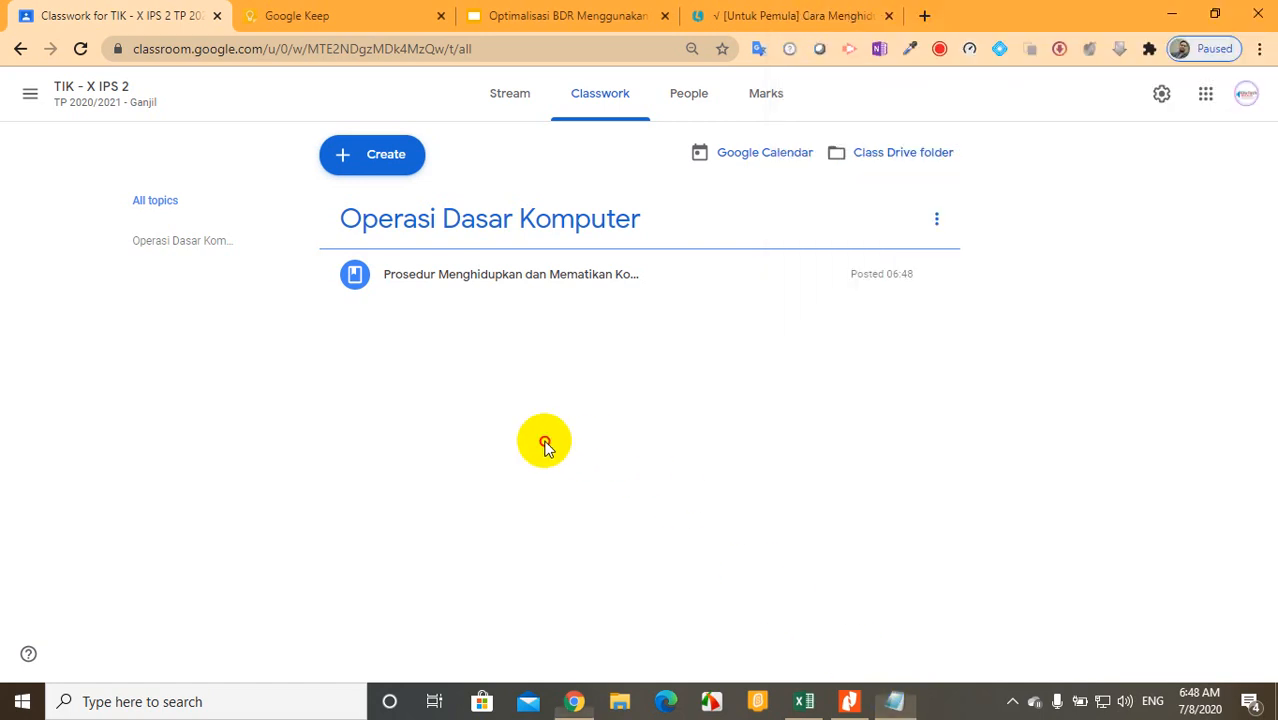
pyautogui.click(1036, 702)
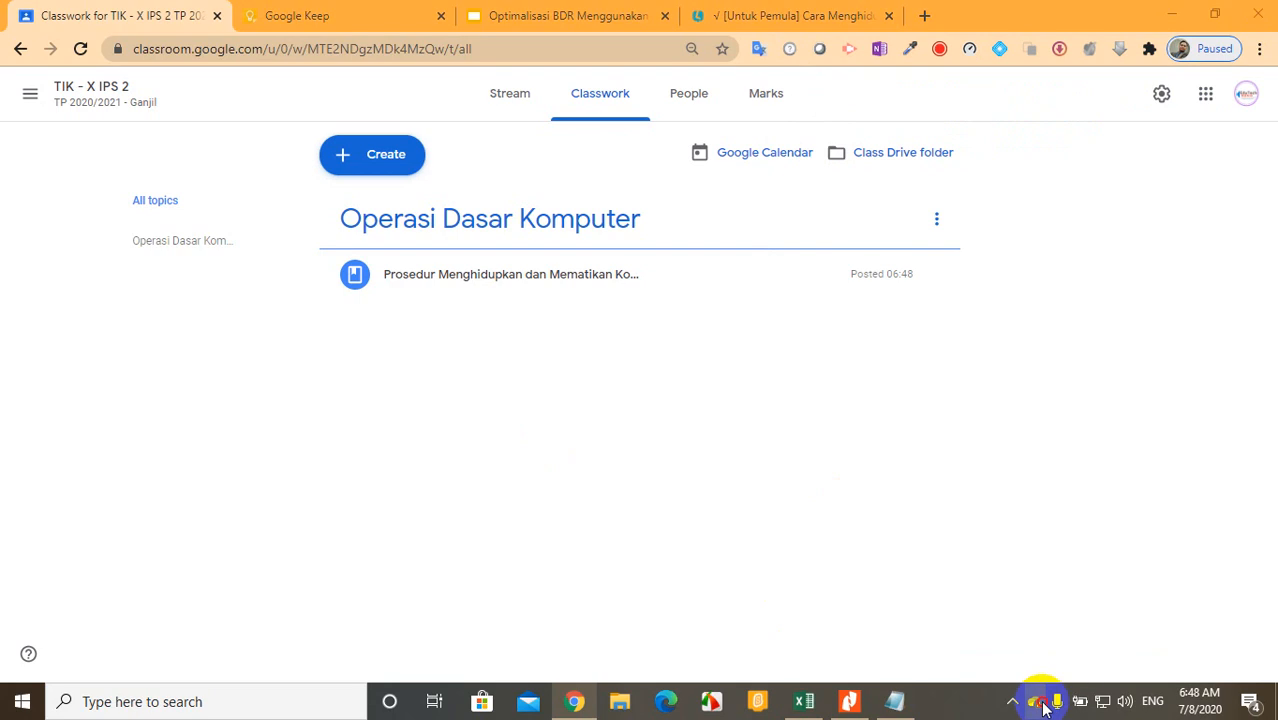